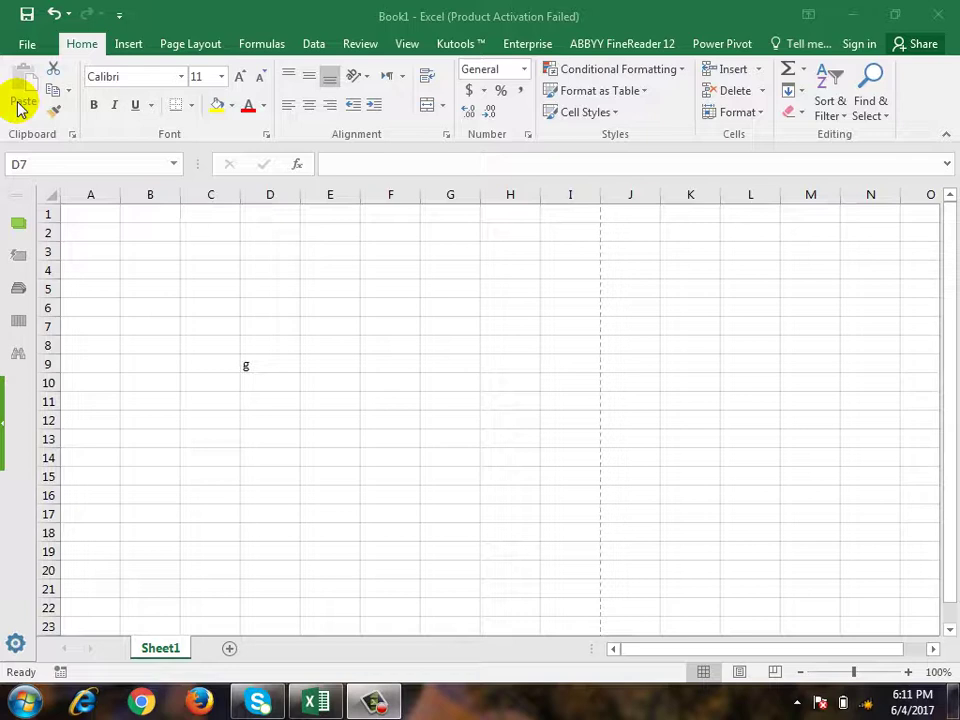
Step: Type another g into cell E14
click(272, 346)
click(275, 363)
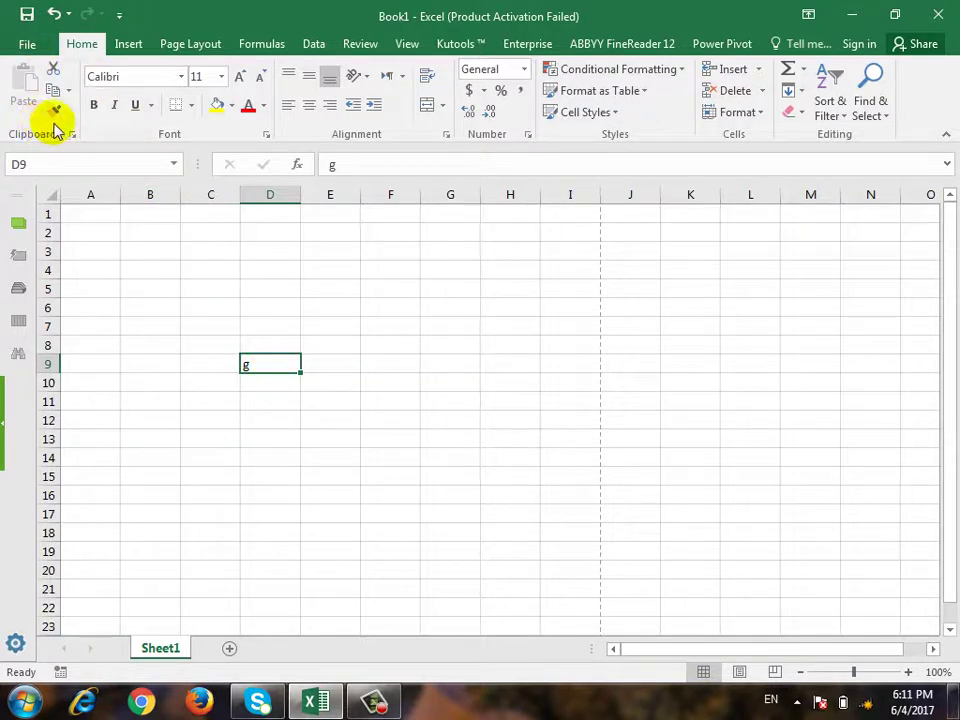
click(54, 72)
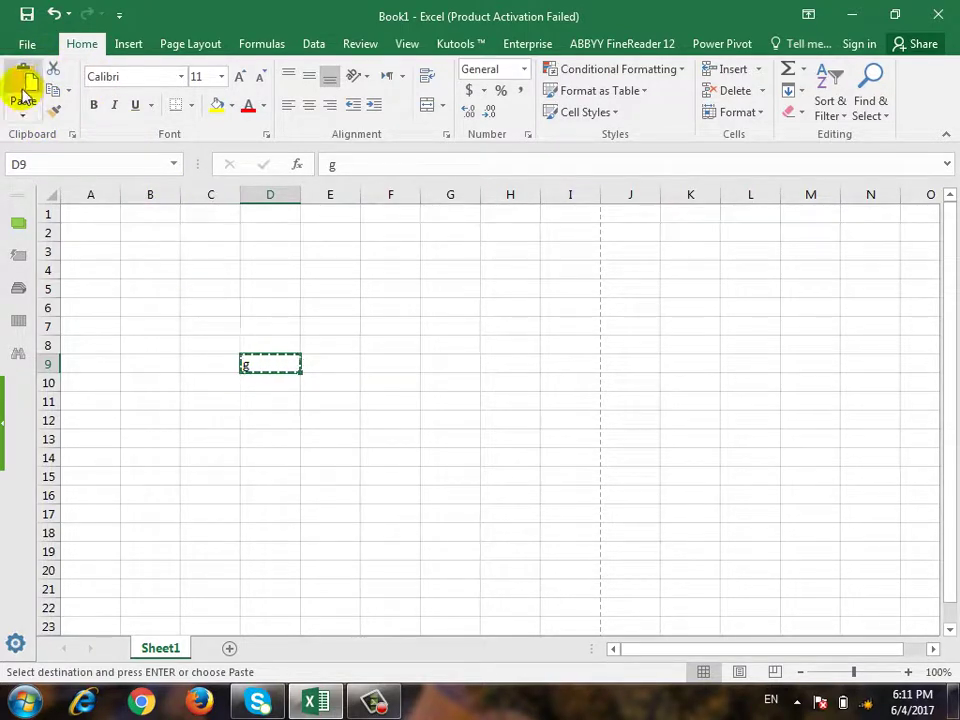
click(348, 456)
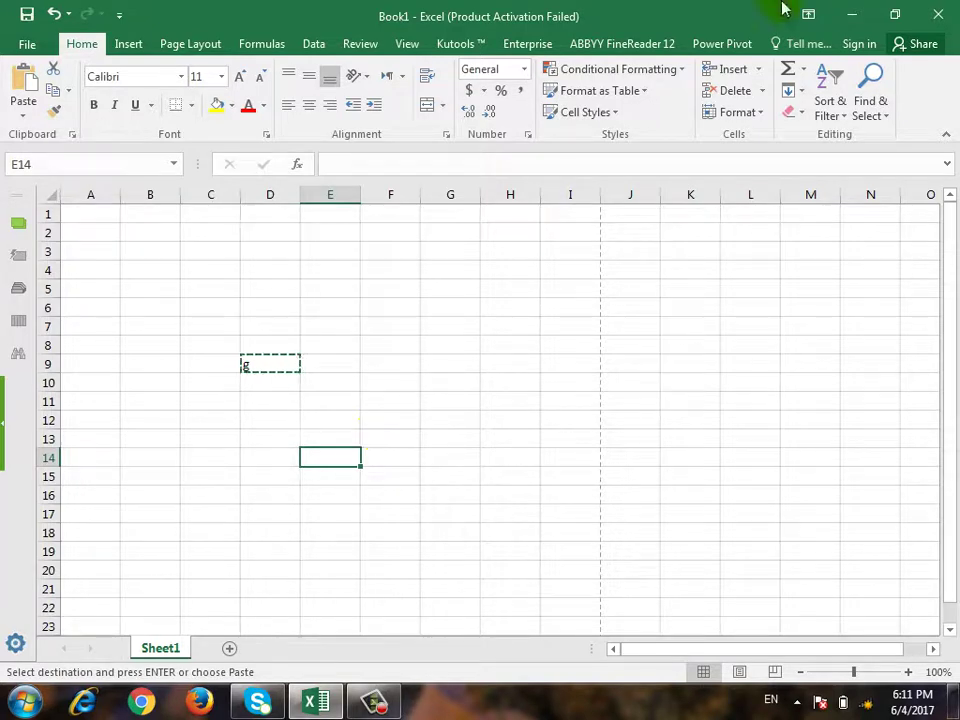
text(g)
click(377, 406)
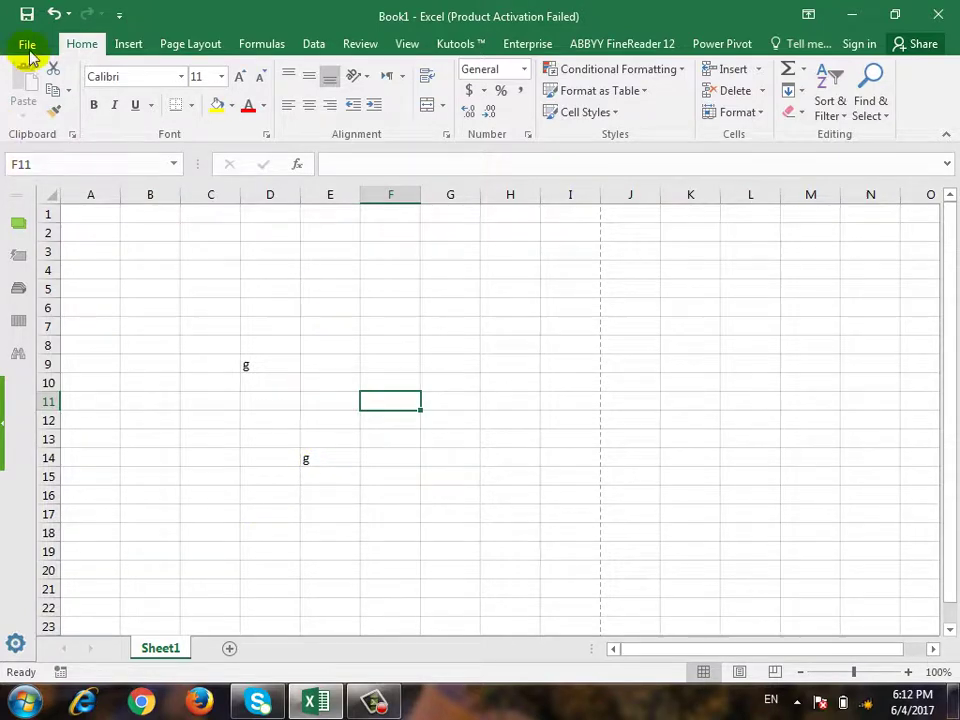
Step: Cut the g from D9 and paste it into F12
click(268, 370)
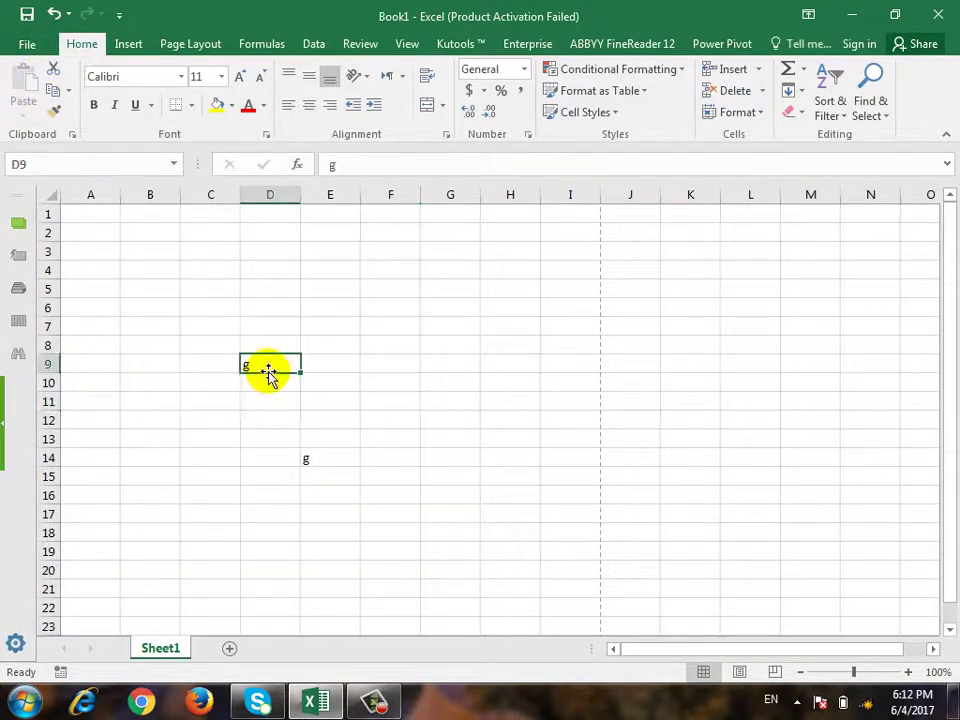
click(53, 68)
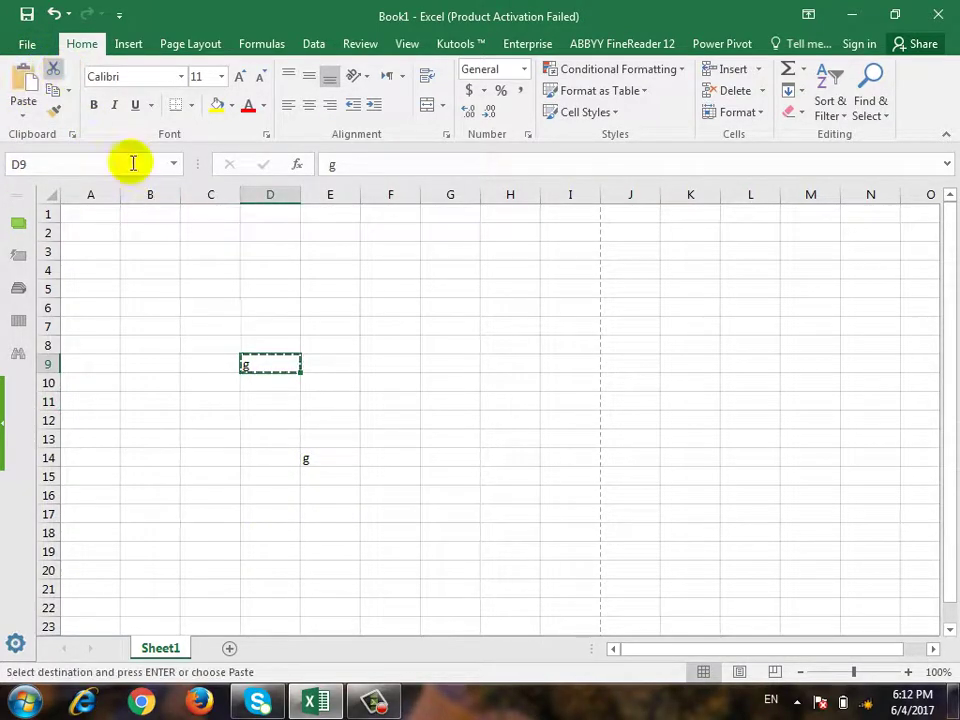
click(368, 418)
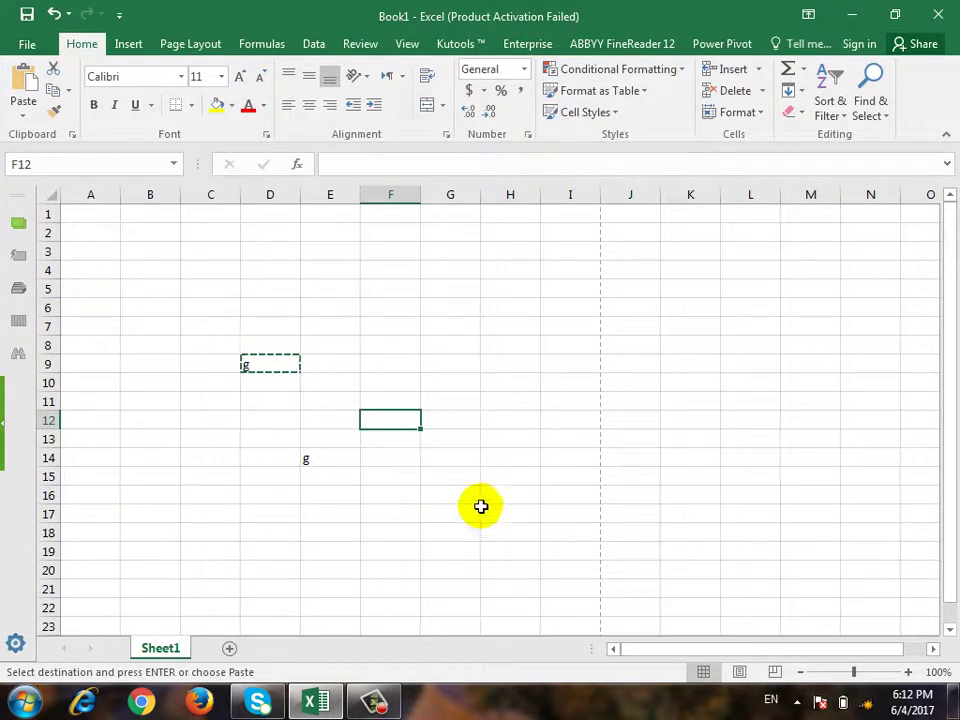
click(22, 115)
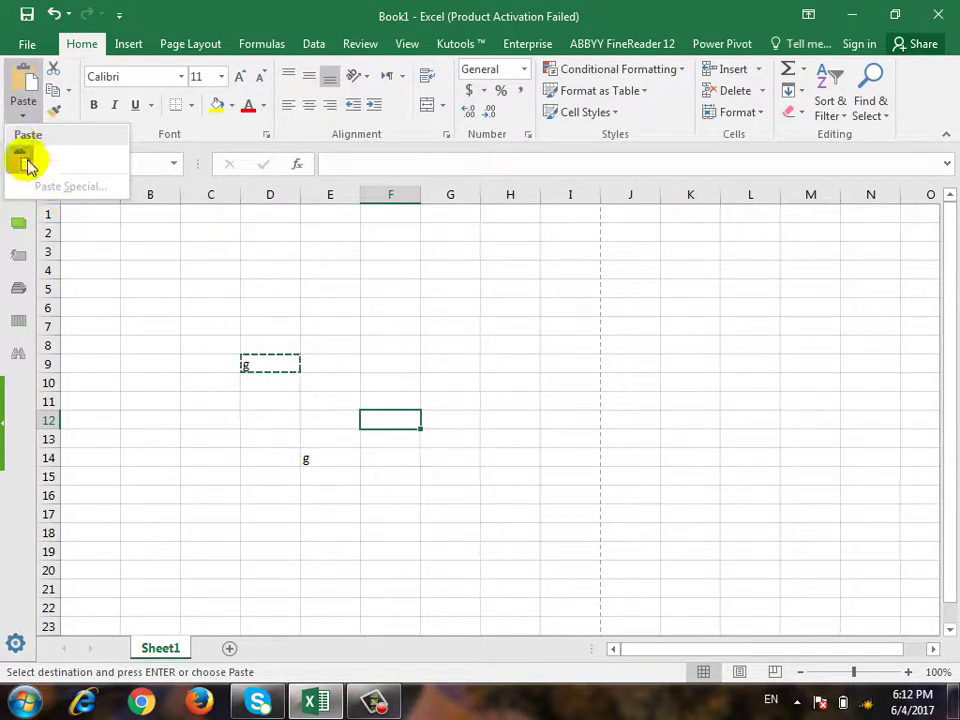
click(23, 158)
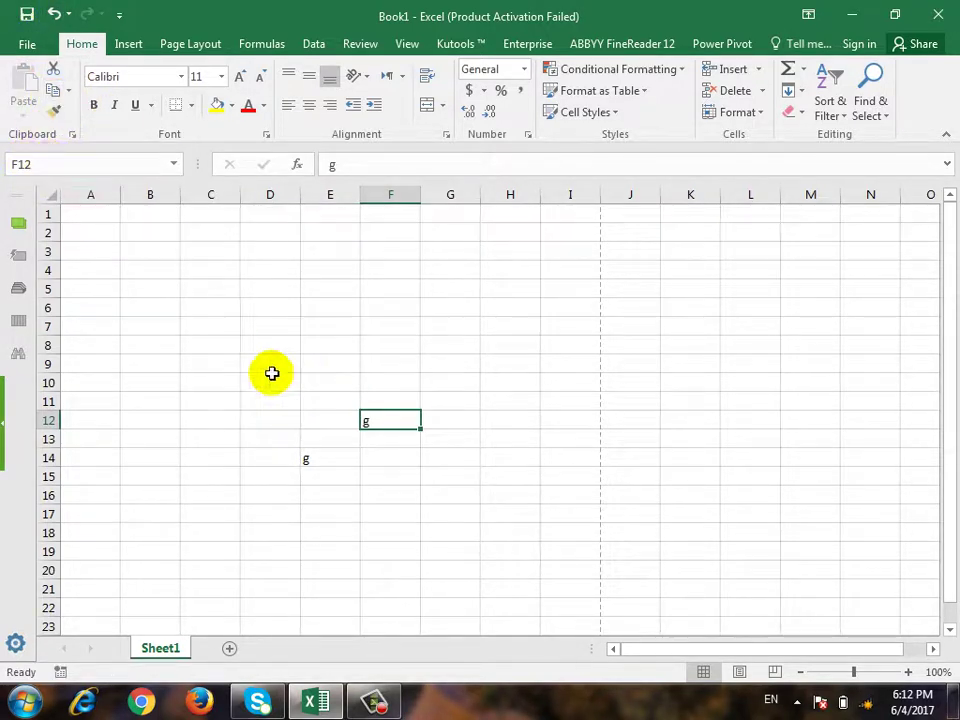
click(271, 375)
click(169, 287)
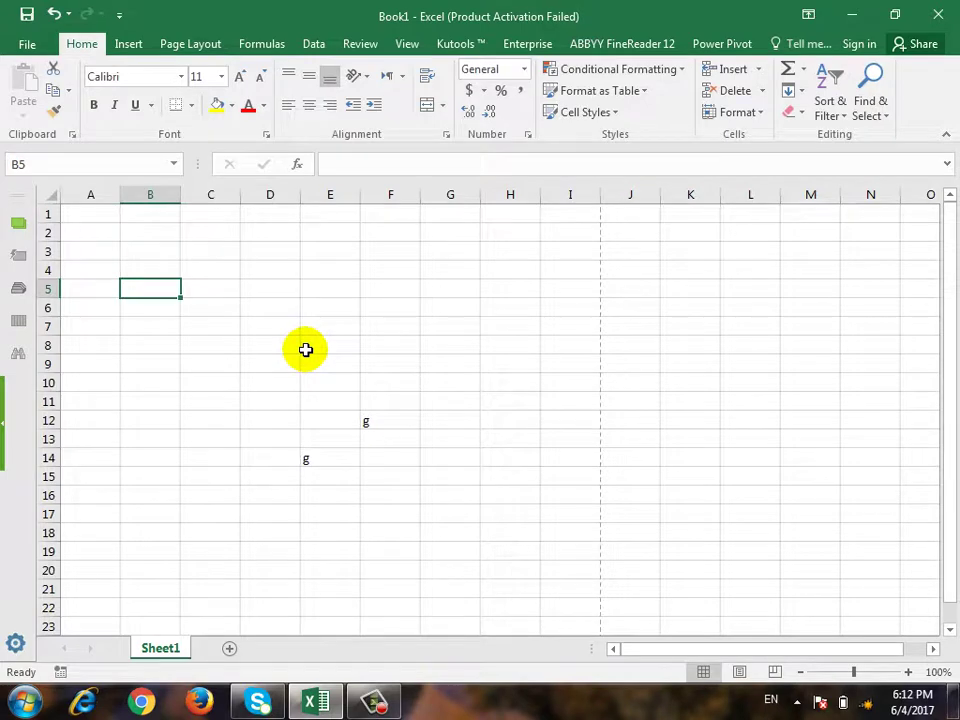
Step: Enter the headers Name, word, excel and total in B5:E5
text(name)
key(Tab)
key(Left)
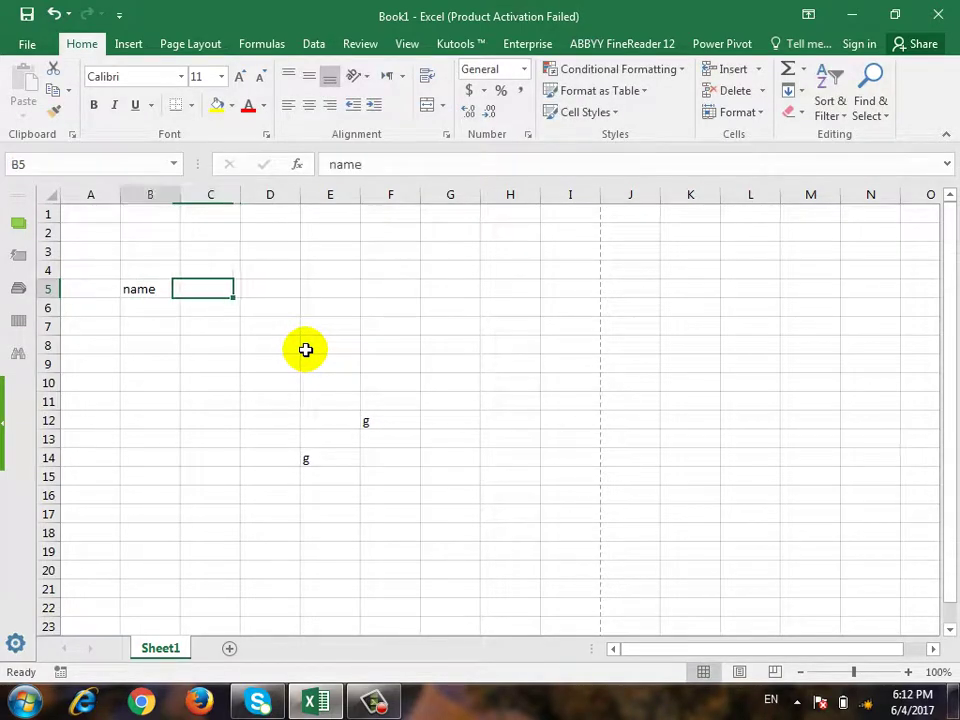
text(Name)
key(Tab)
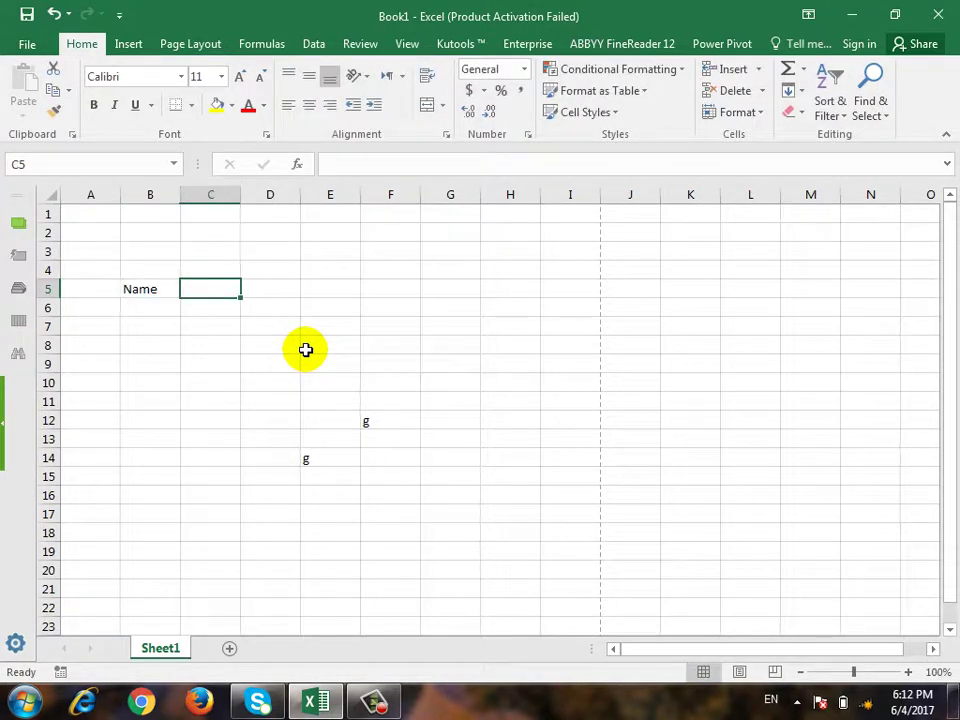
text(word)
key(Tab)
text(e)
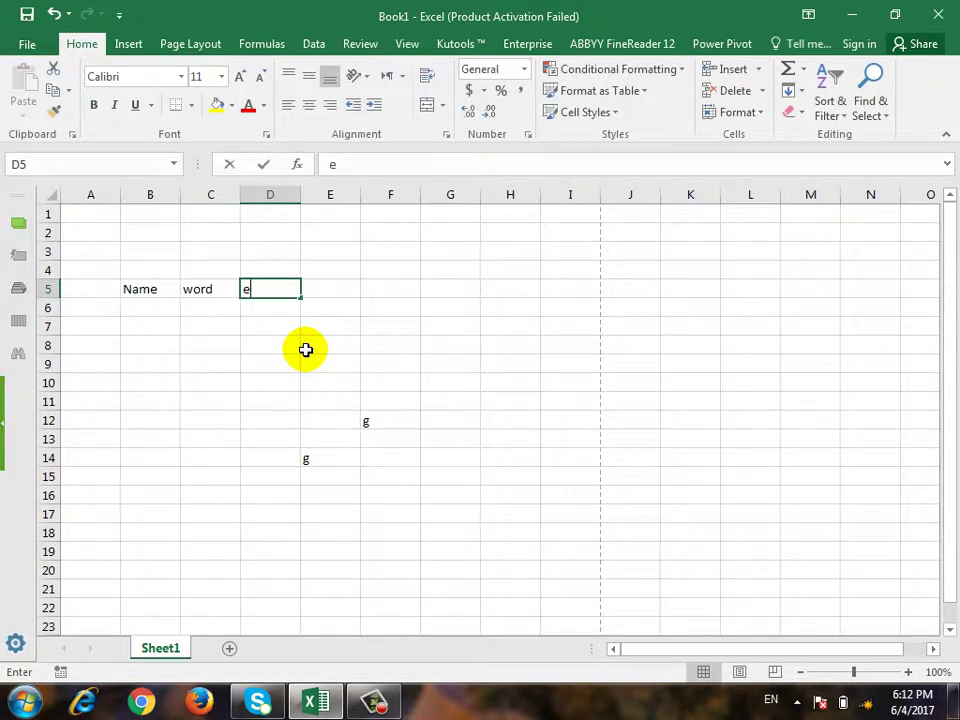
text(xcel)
key(Tab)
text(al)
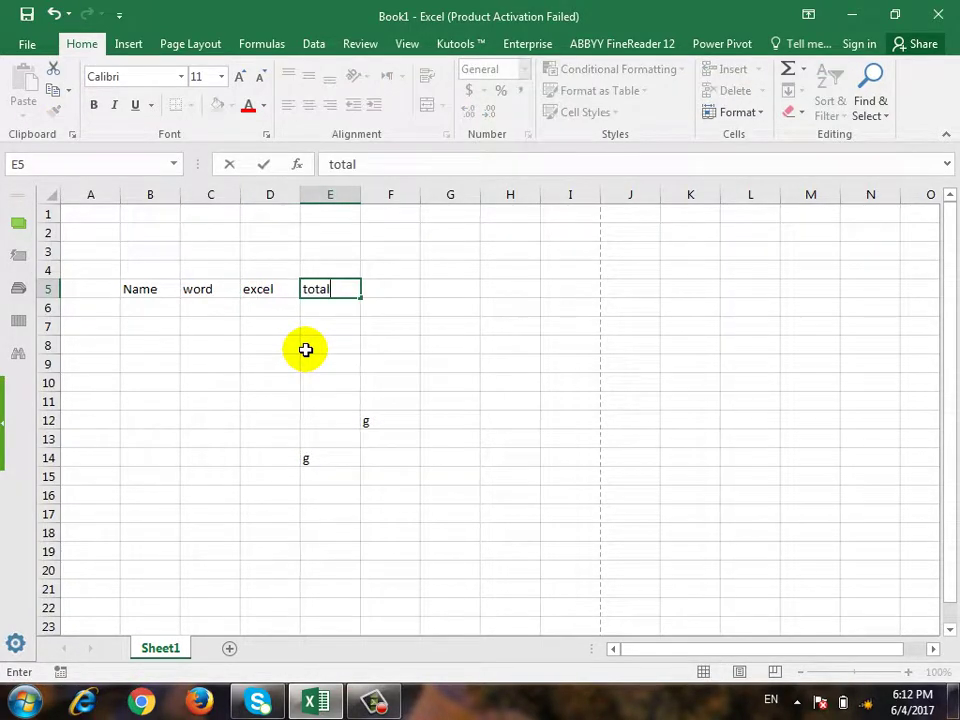
key(Return)
Step: Enter the names ali, wali, ahmad and khan in B6:B9
key(Left)
text(ali)
key(Return)
text(wali)
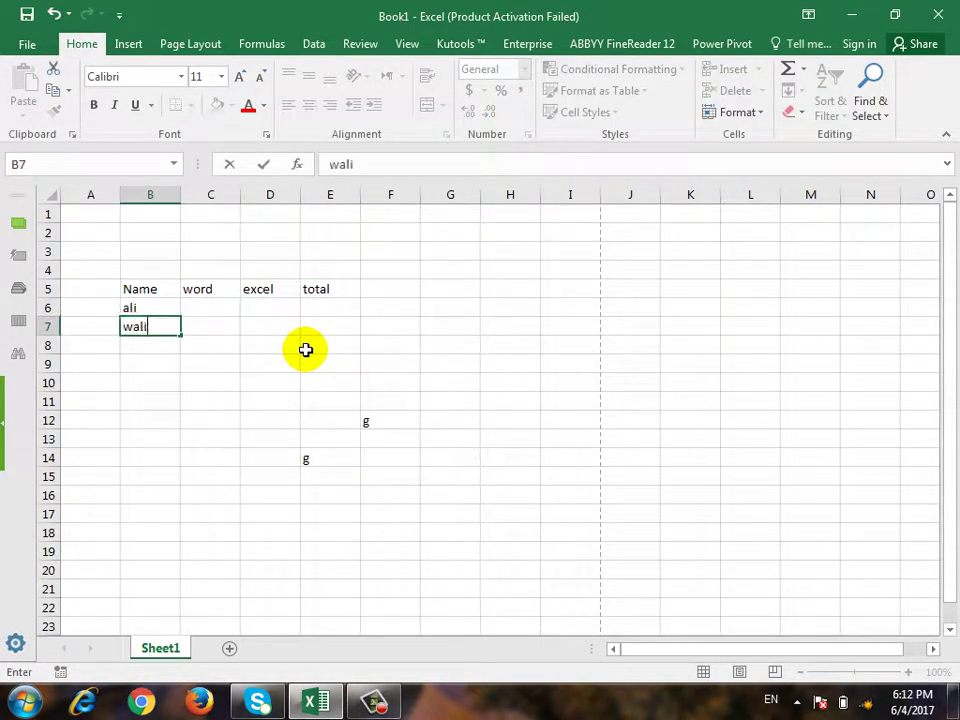
key(Return)
text(ahmad)
key(Return)
text(khan)
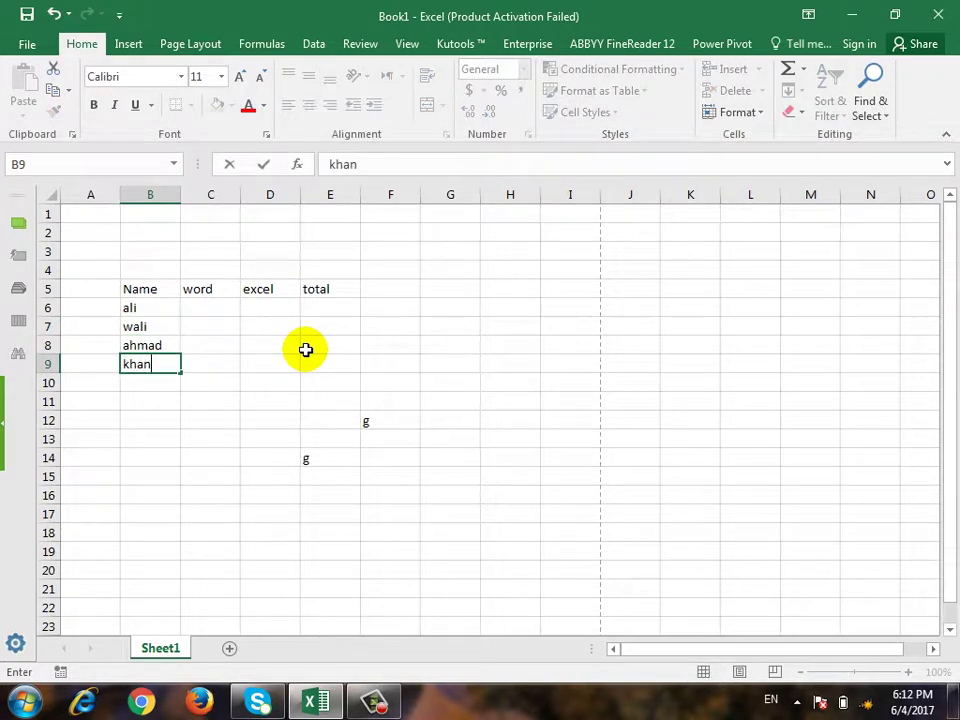
key(Return)
Step: Fill in word scores 55, 44, 33, 45 and the excel scores, starting =sum( in E6
key(Right)
key(Up)
key(Up)
key(Up)
key(Up)
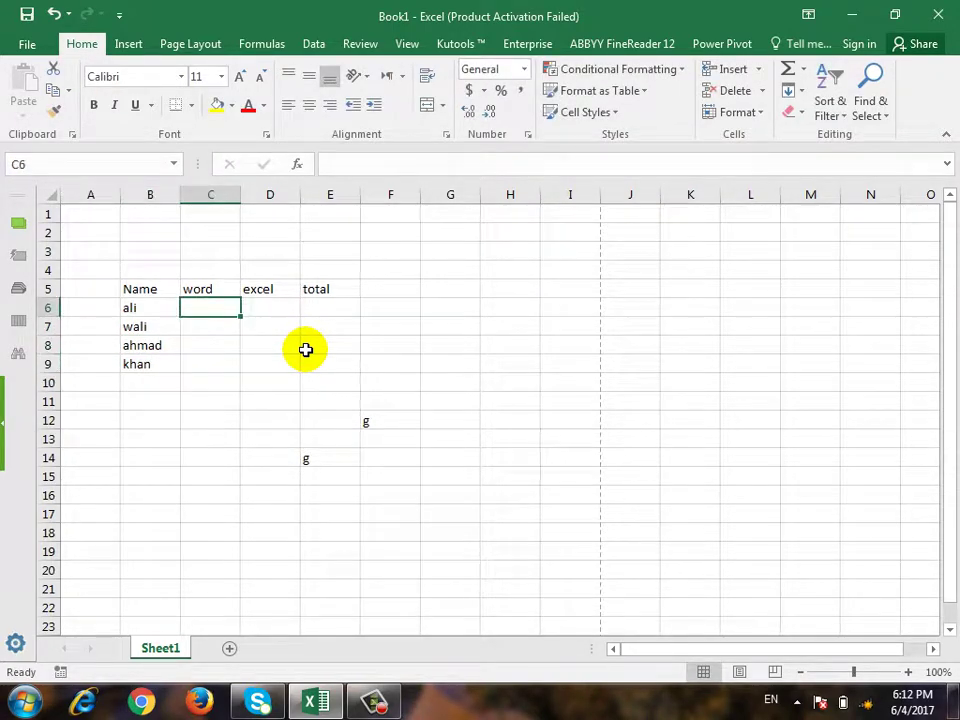
text(55)
key(Return)
text(44)
key(Return)
text(33)
key(Return)
text(45)
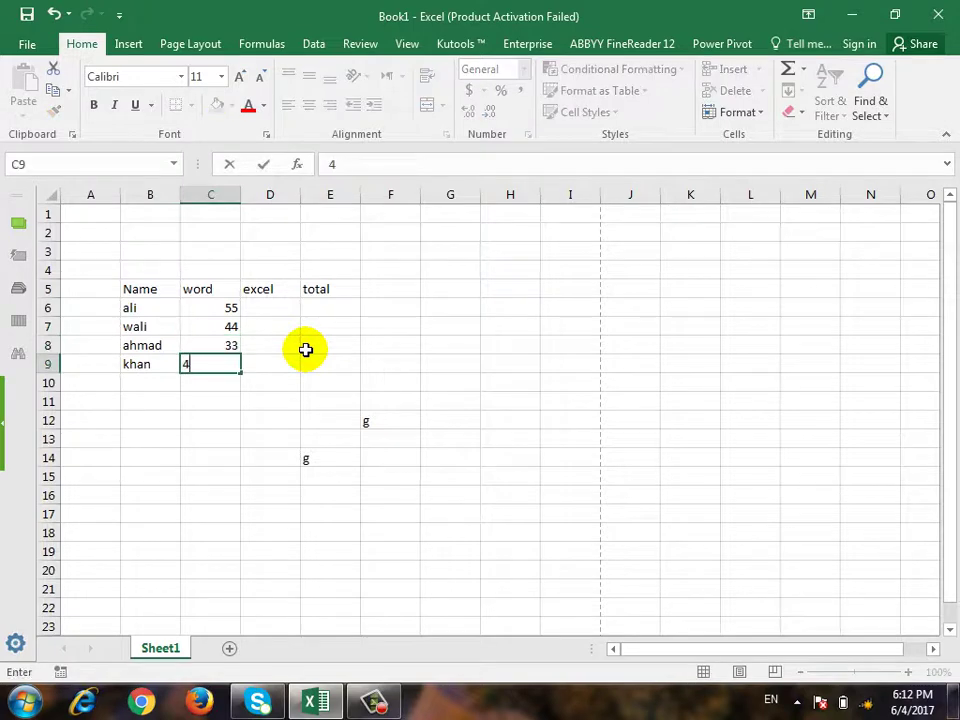
key(Right)
text(33)
key(Up)
text(44)
key(Up)
text(55)
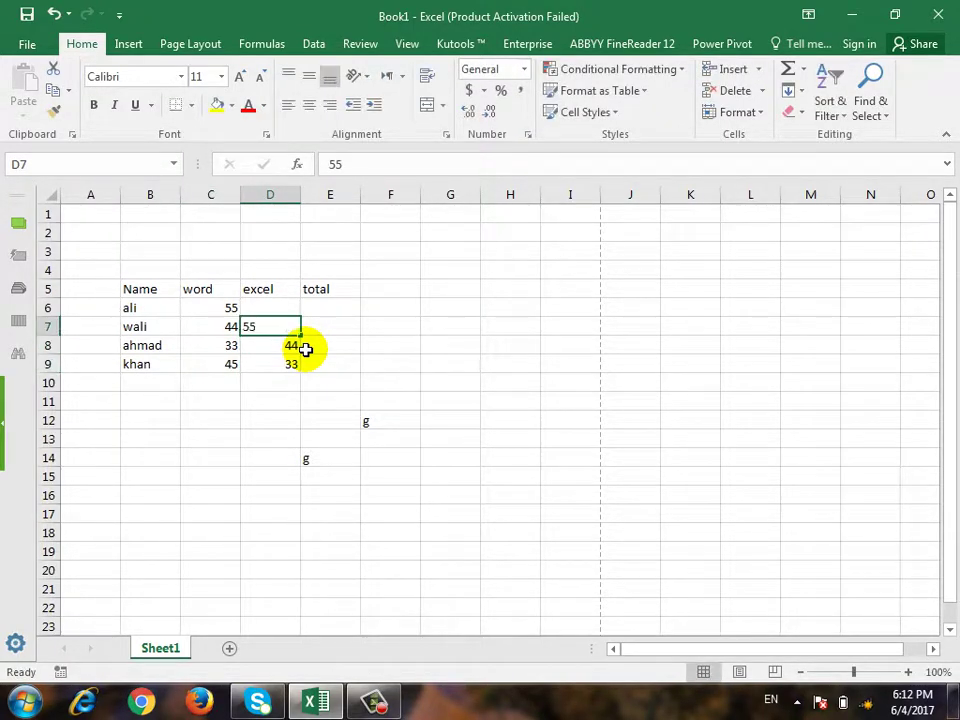
text(66)
text(=sum)
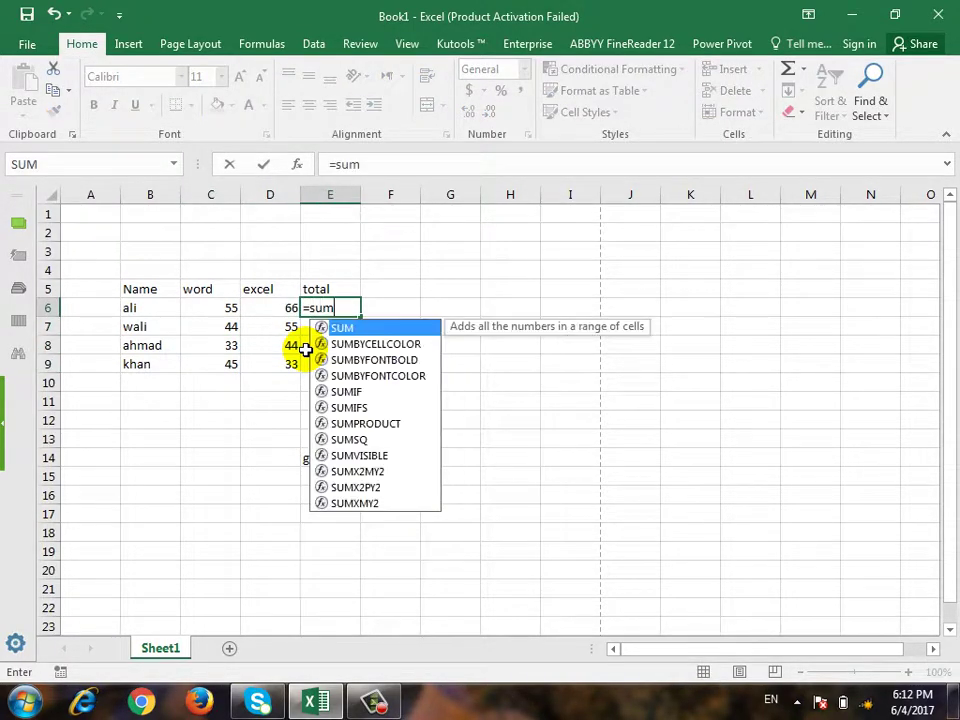
text(()
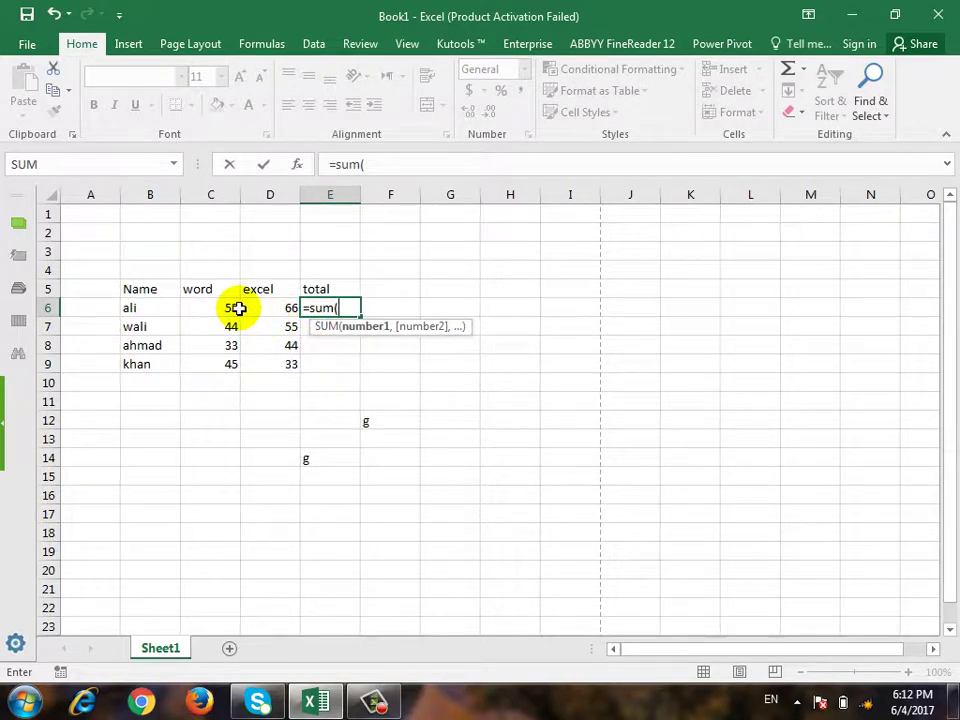
Step: Complete =SUM(C6:D6) in E6 and fill it down to E9
click(238, 309)
drag(245, 315, 256, 314)
text())
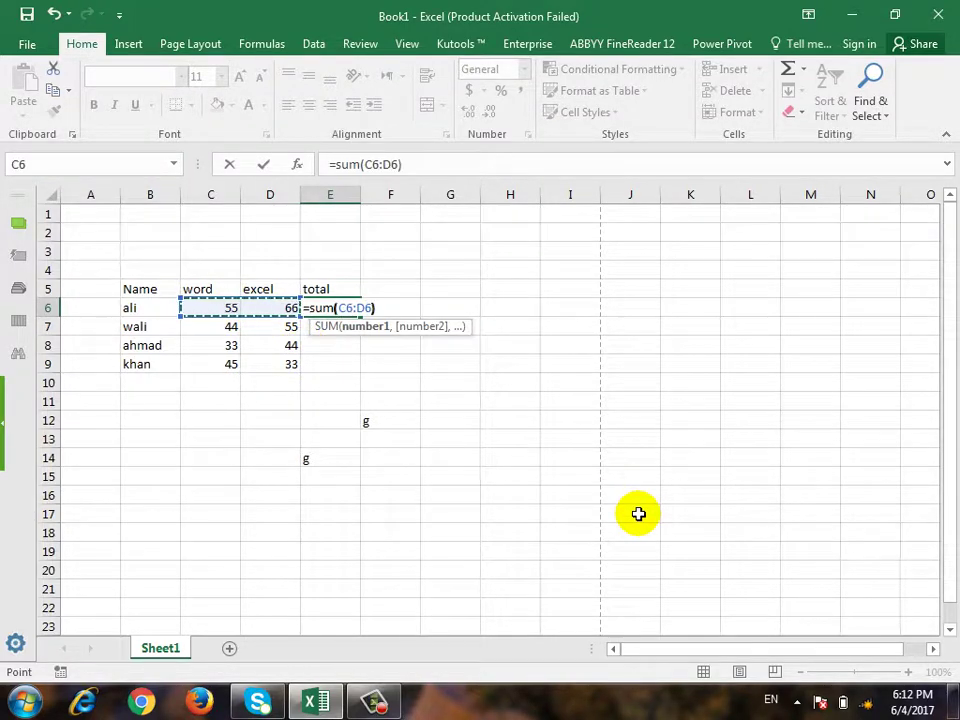
key(Return)
key(Up)
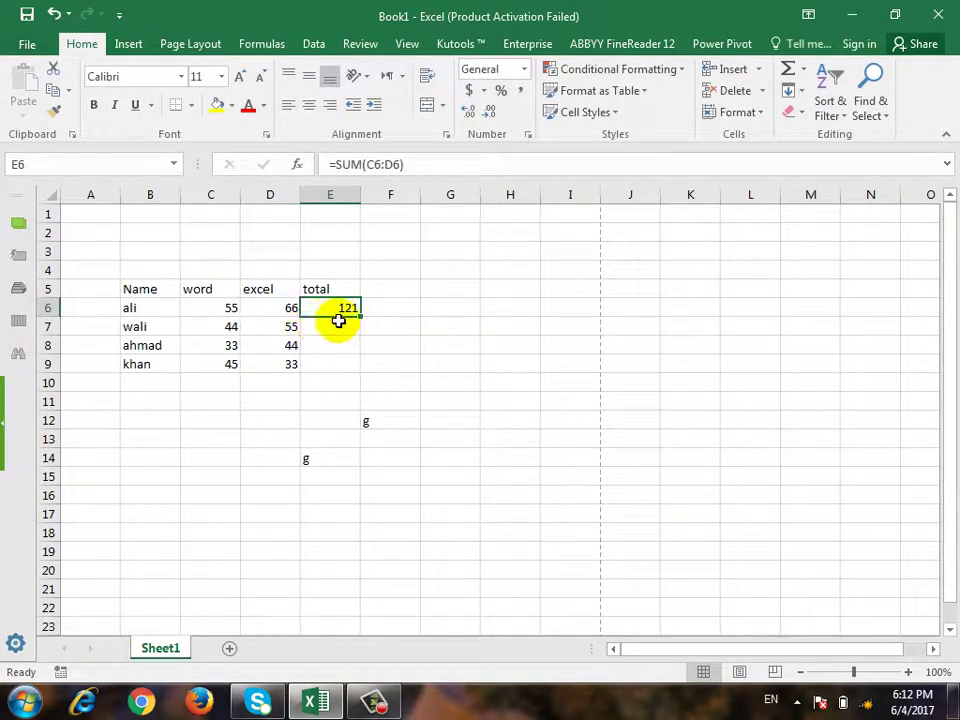
drag(372, 316, 366, 366)
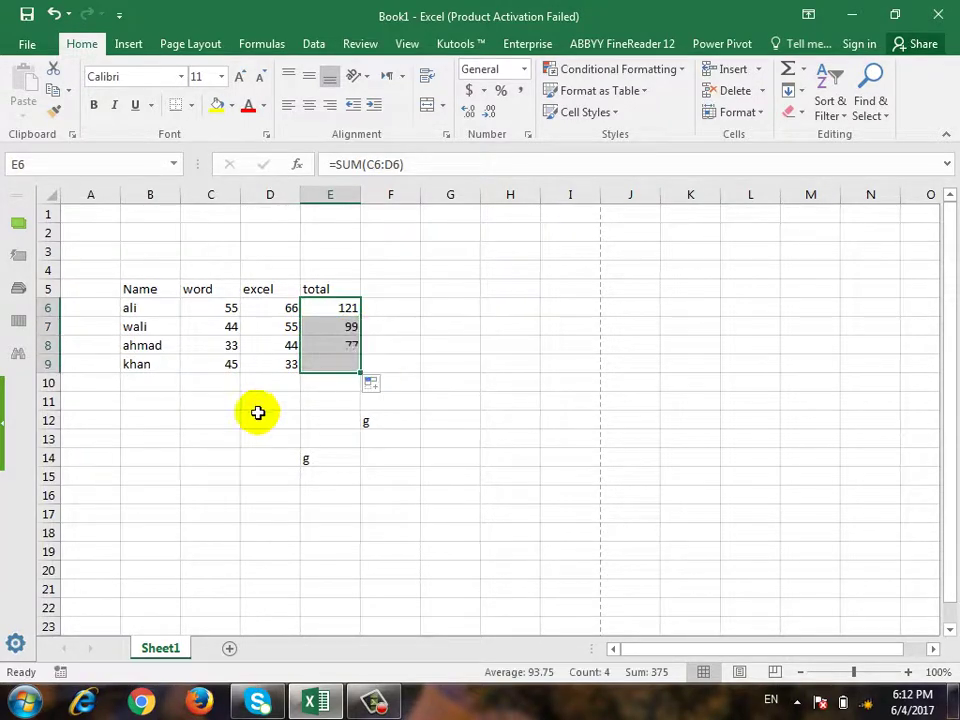
Step: Add a Total row with =SUM(C6:C9) in C10, filled right to E10
click(141, 384)
text(Total)
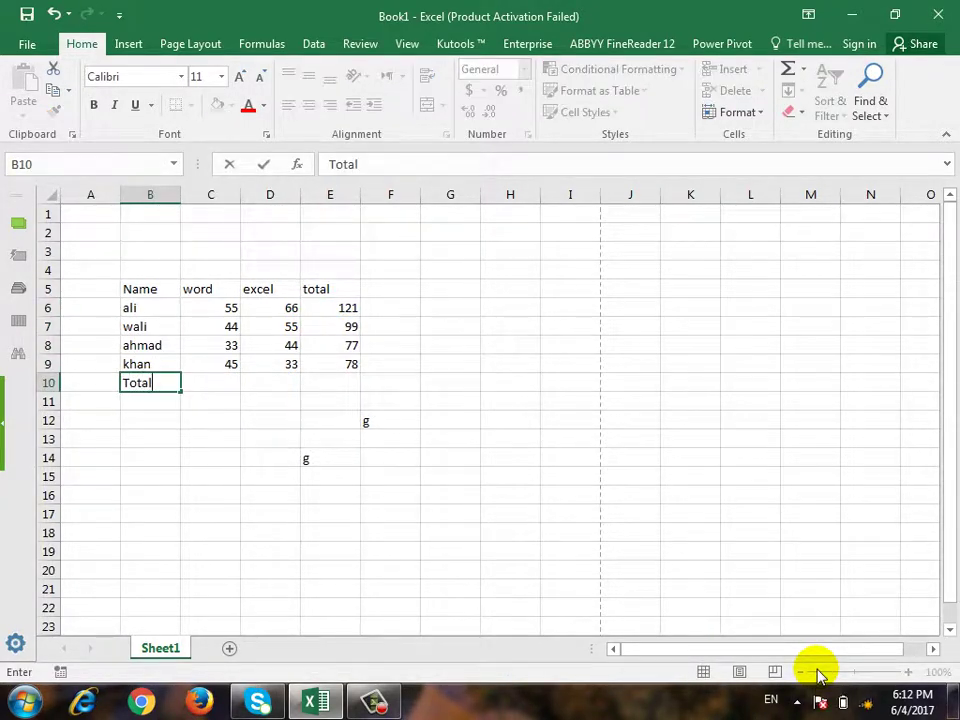
key(Tab)
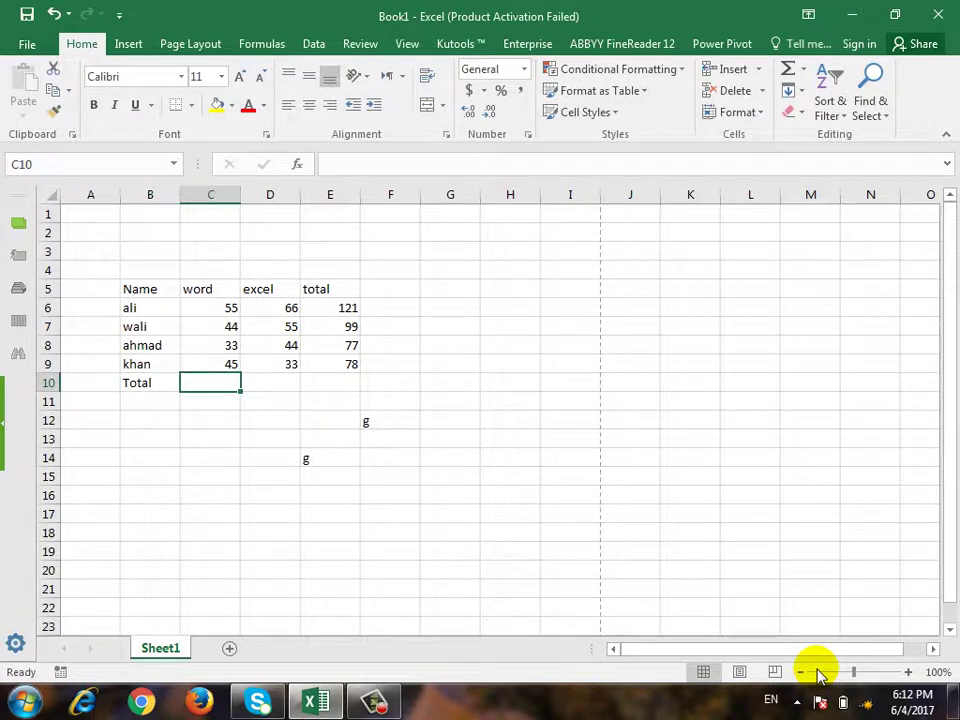
text(du)
key(BackSpace)
key(BackSpace)
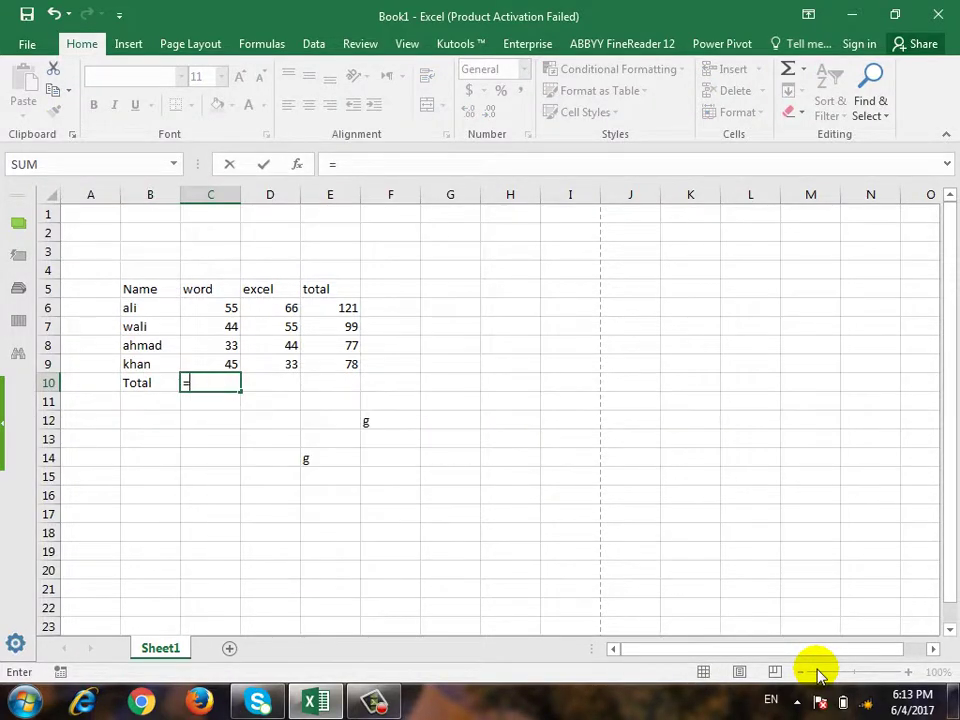
text(sum()
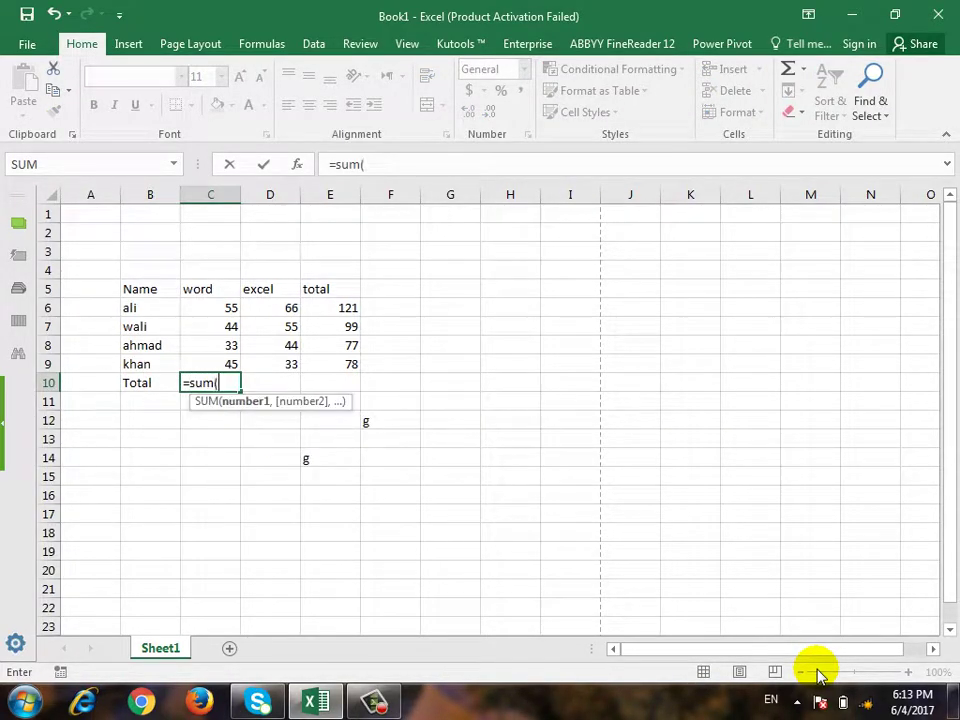
drag(212, 308, 225, 362)
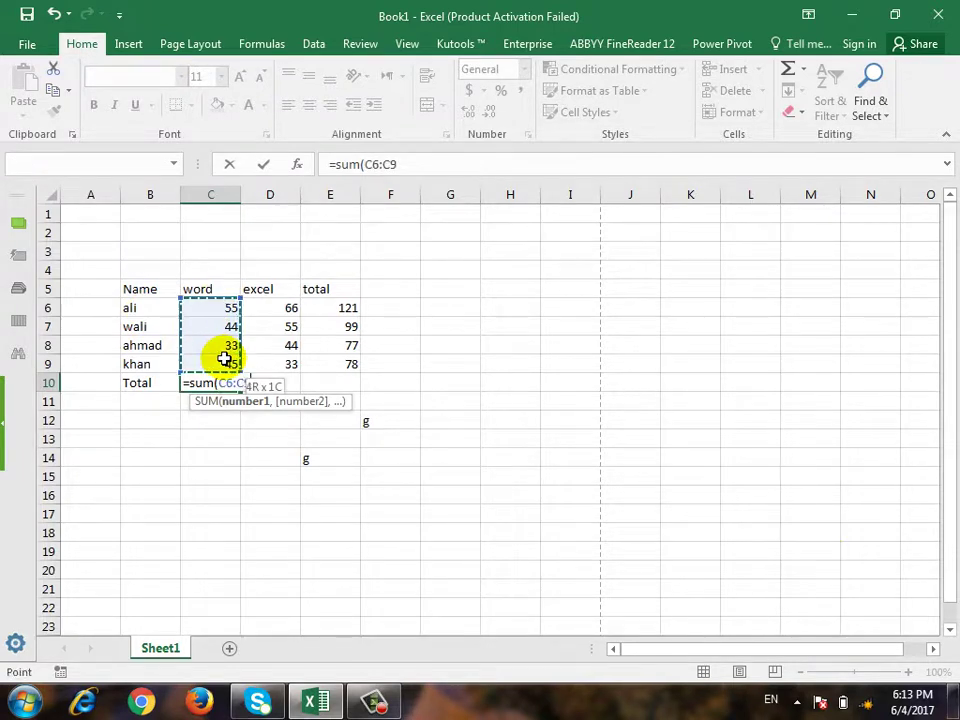
key(Return)
key(Up)
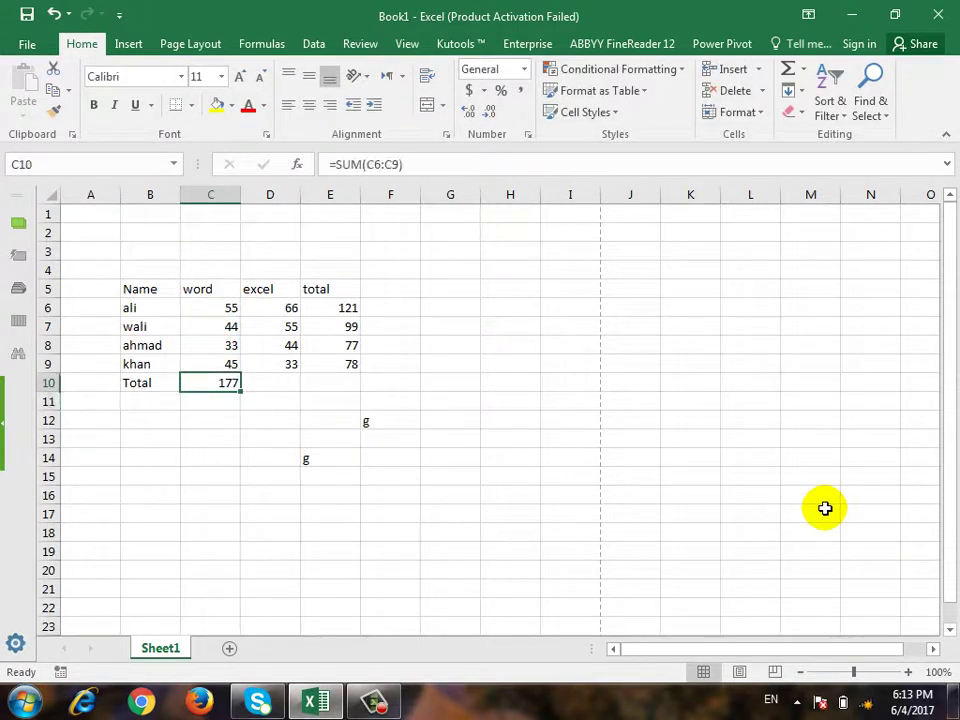
drag(240, 392, 340, 395)
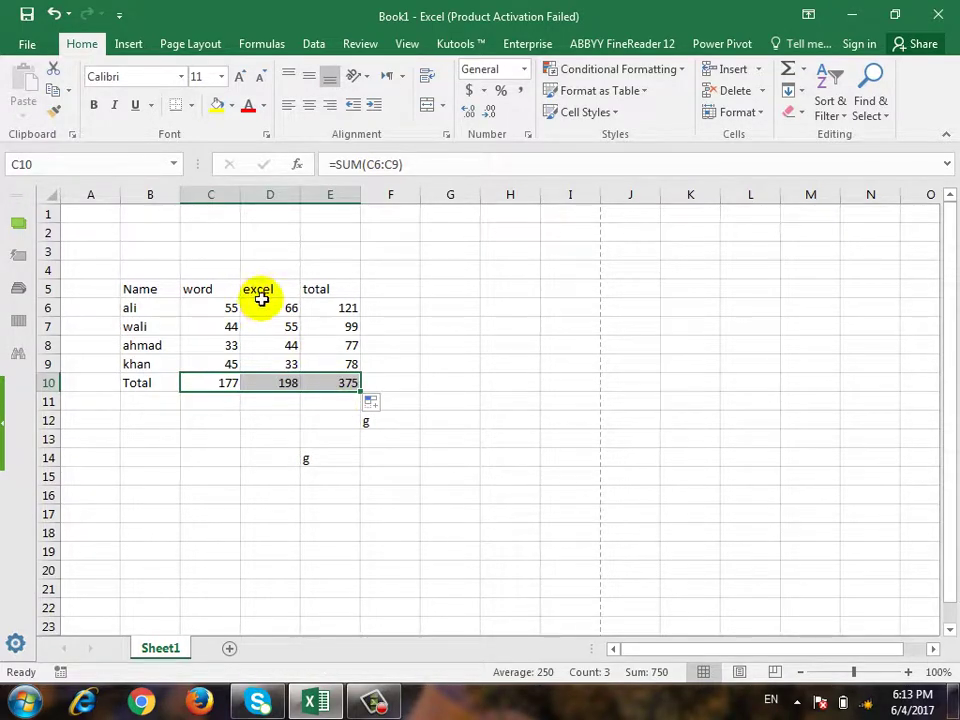
Step: Give B5:E10 All Borders and a yellow fill
drag(139, 292, 353, 386)
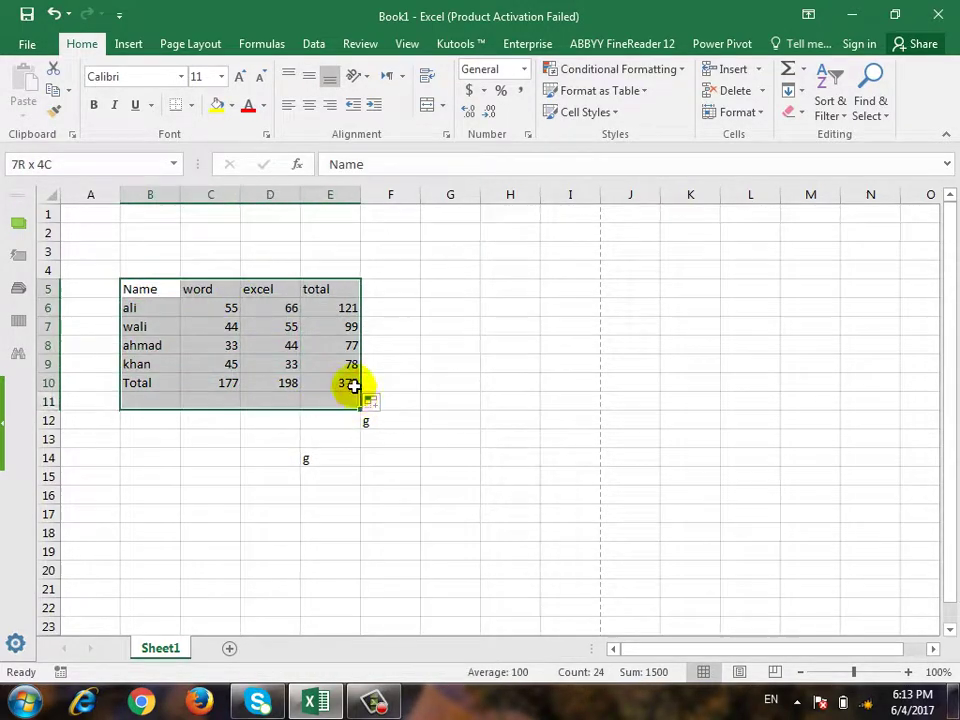
click(191, 105)
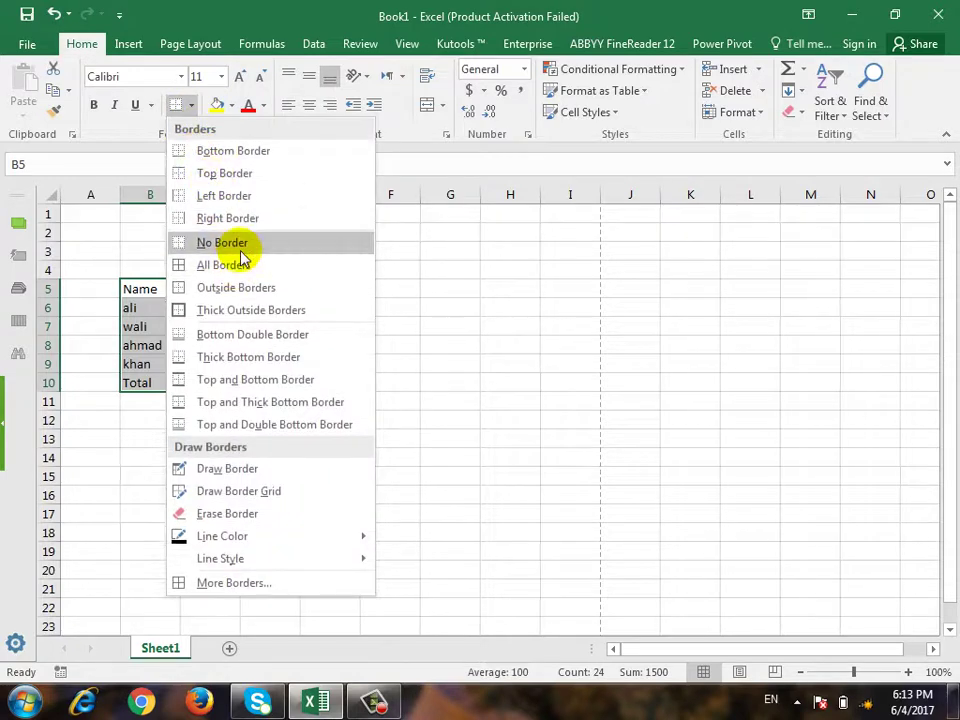
click(231, 262)
click(216, 104)
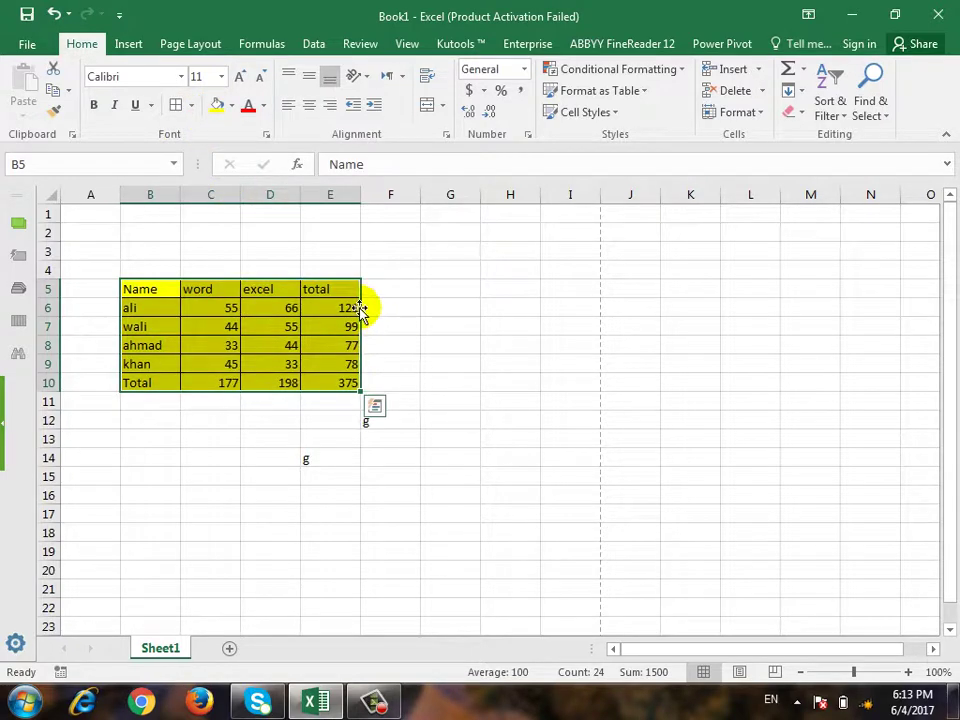
Step: Bold the header row B5:E5 and the names in B6:B10
mouse_move(340, 291)
mouse_down()
mouse_move(151, 300)
mouse_move(150, 291)
mouse_up()
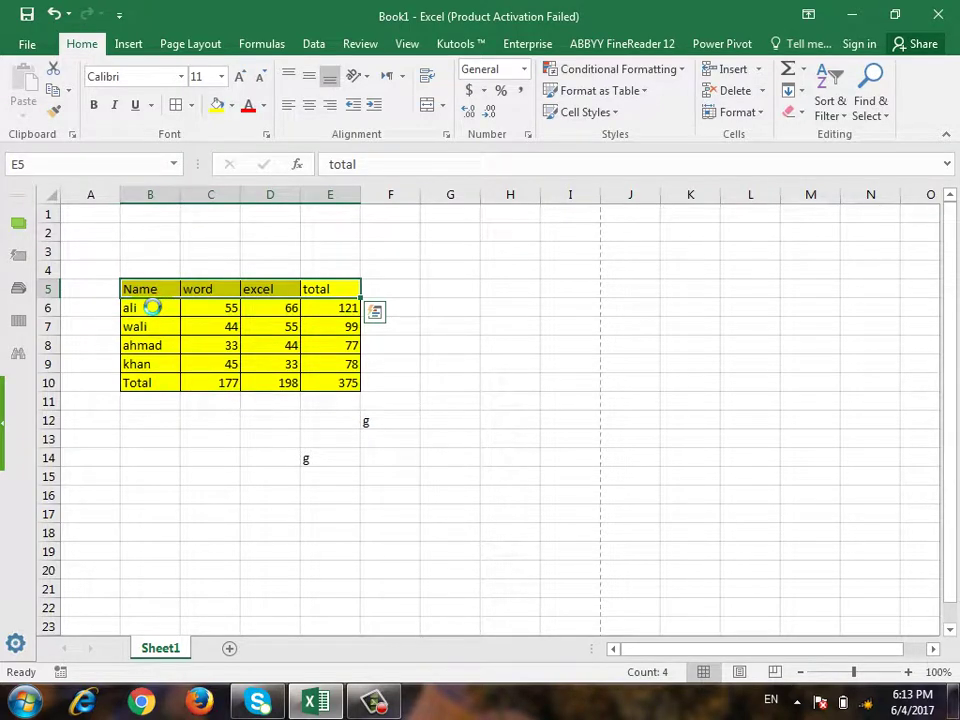
click(94, 105)
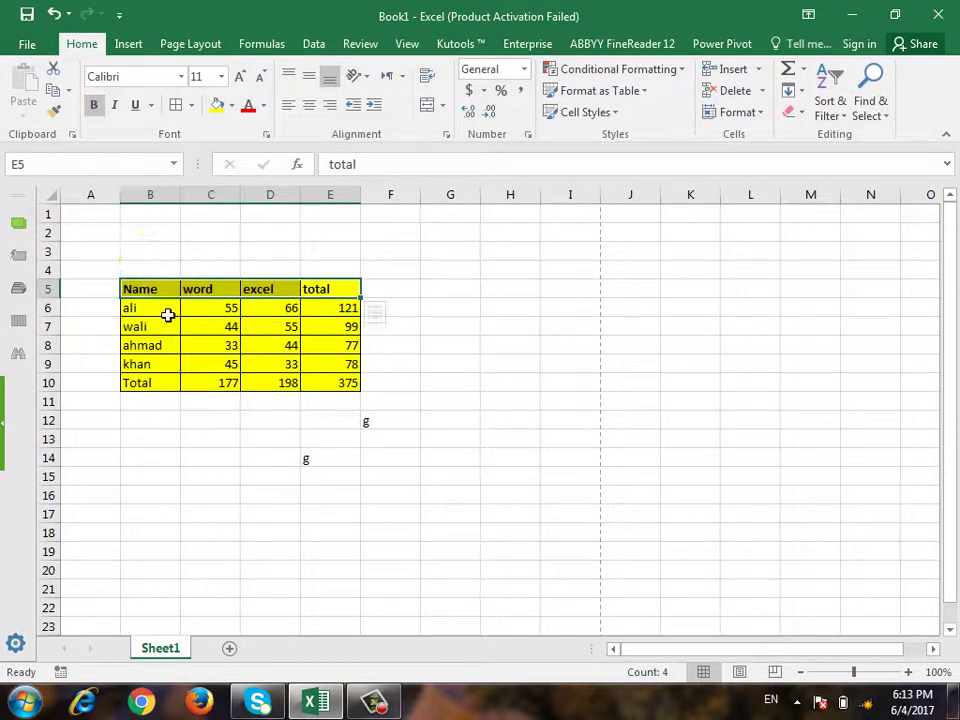
drag(167, 315, 175, 386)
click(94, 105)
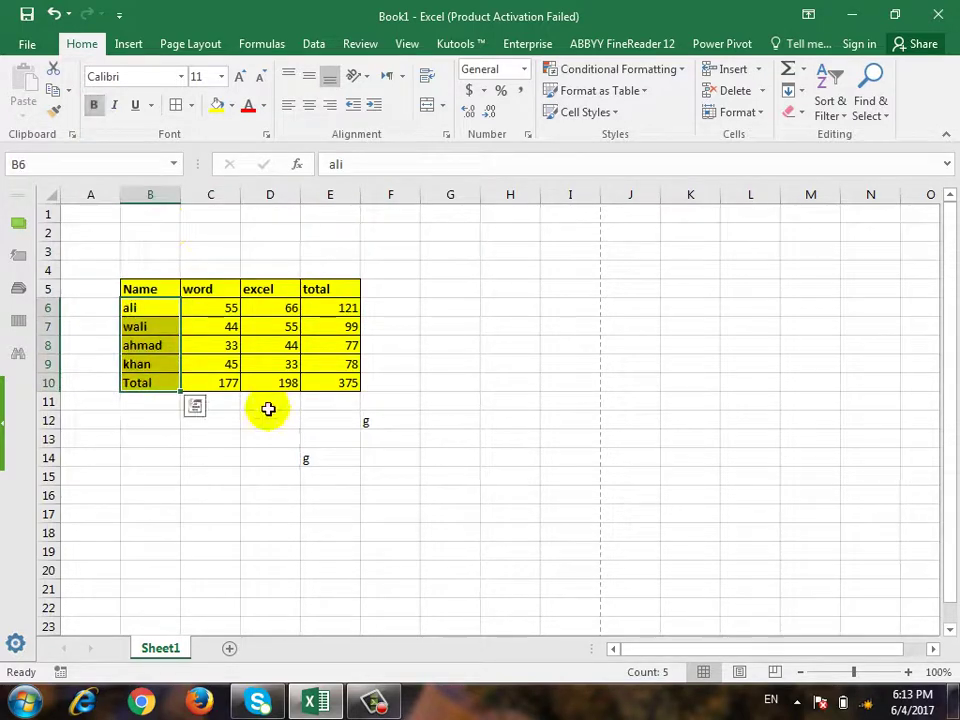
click(335, 384)
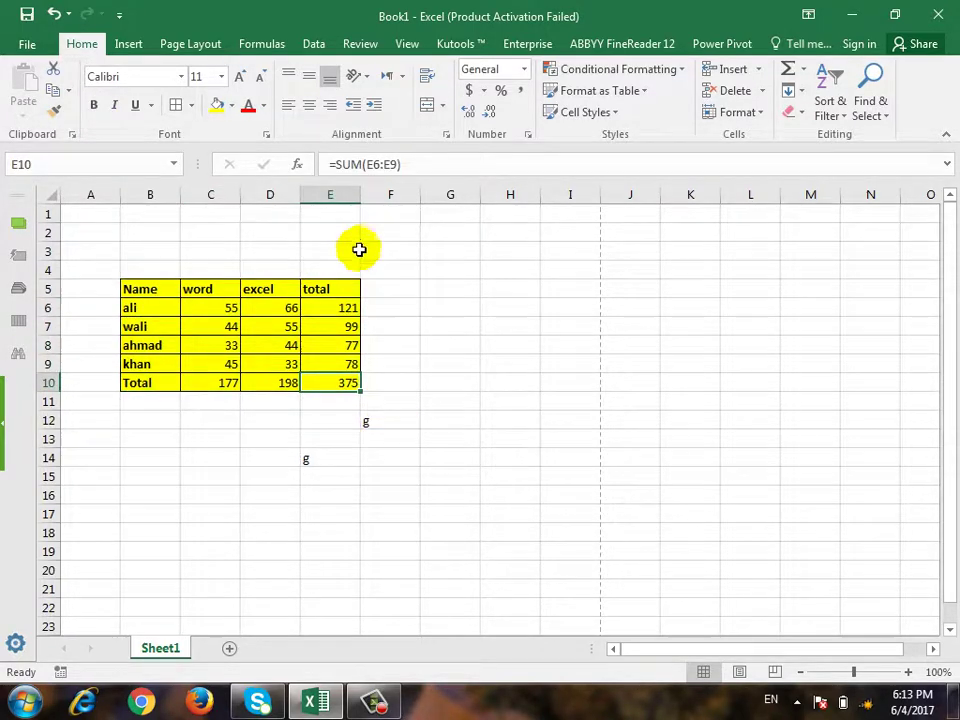
click(344, 307)
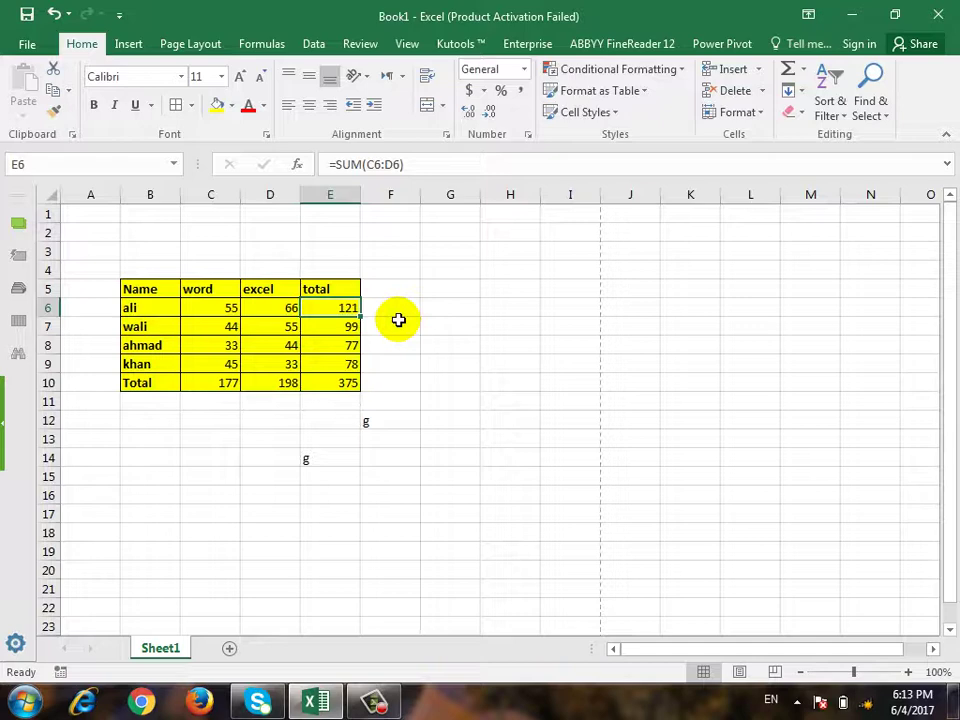
Step: Copy B5:E10 and paste it at K5 using Paste Special with All
drag(178, 292, 311, 385)
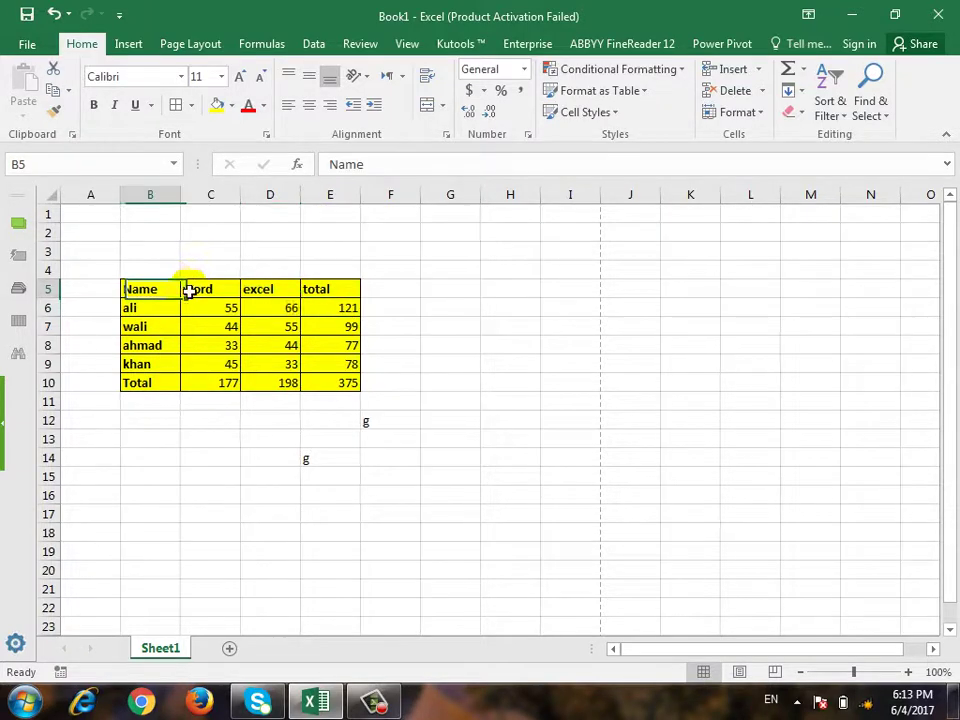
click(55, 90)
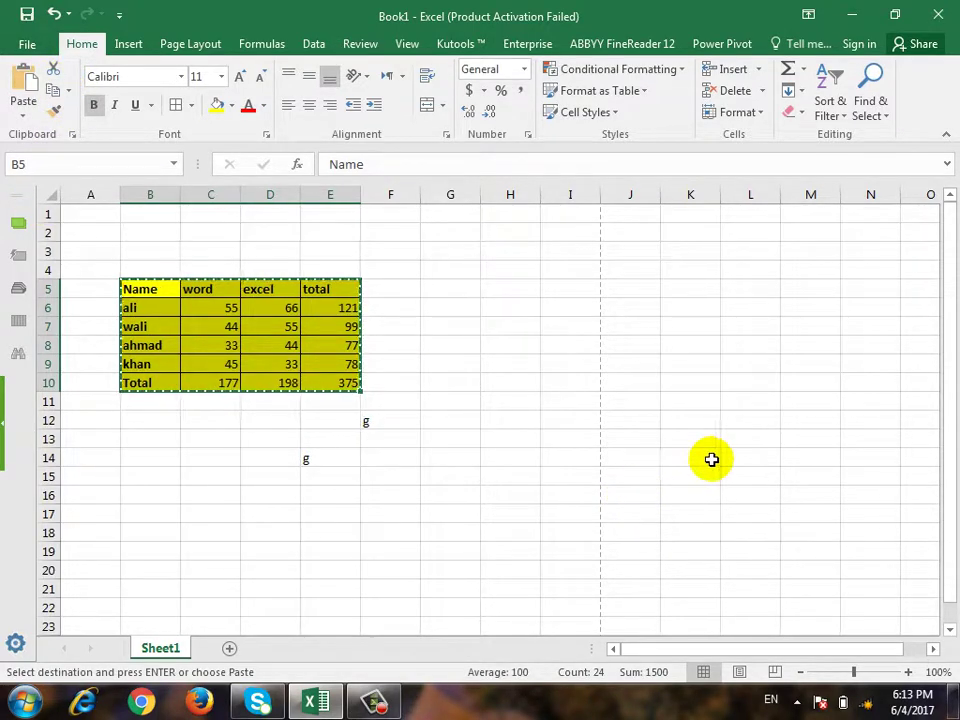
click(680, 289)
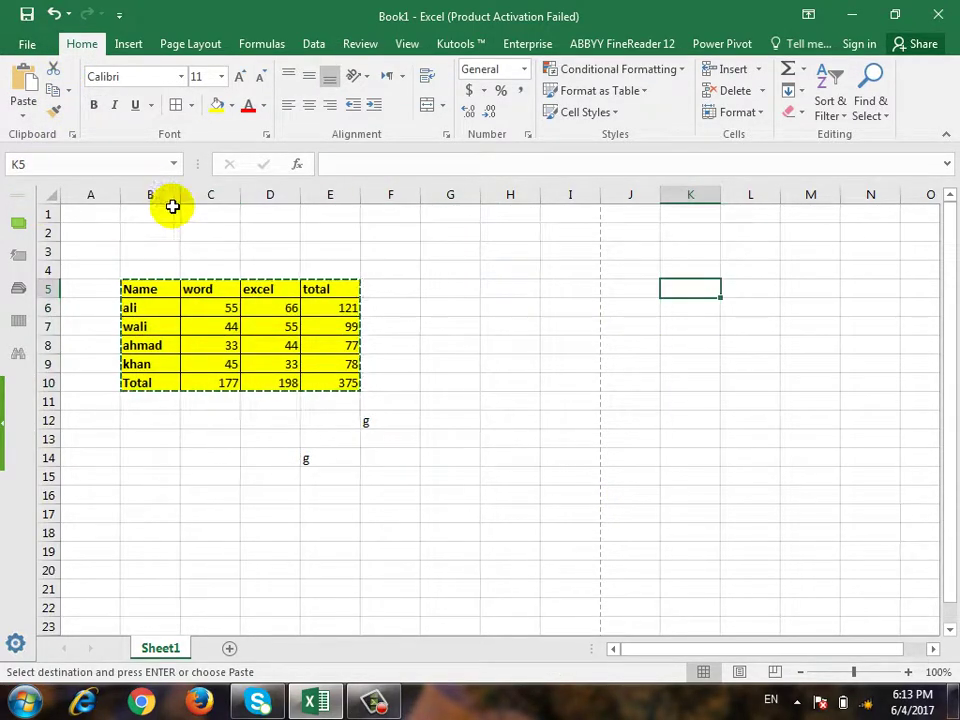
click(23, 113)
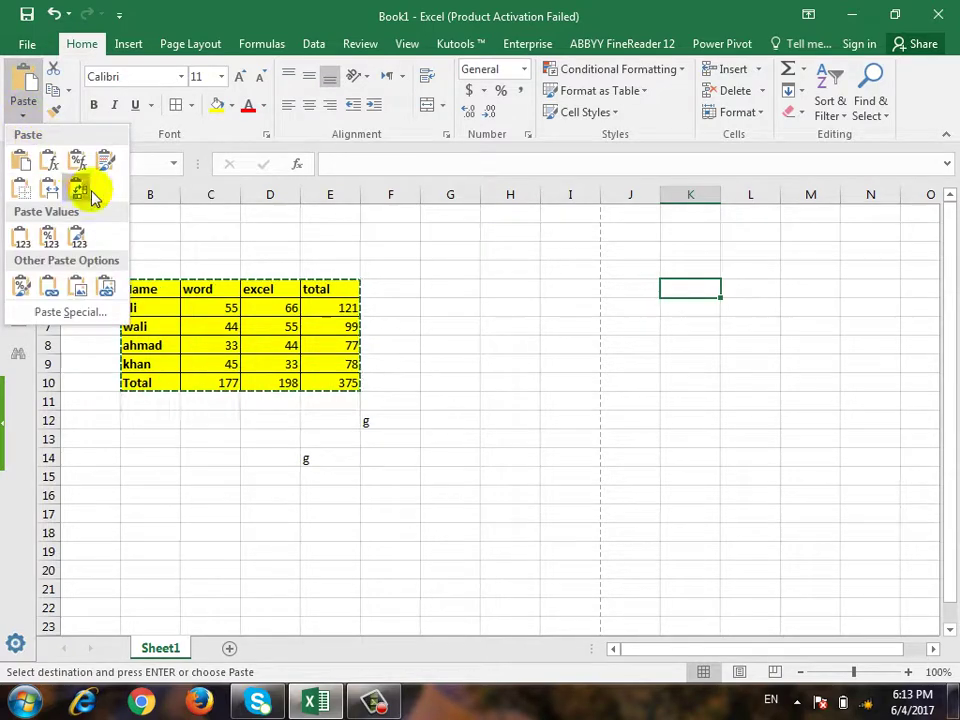
click(70, 312)
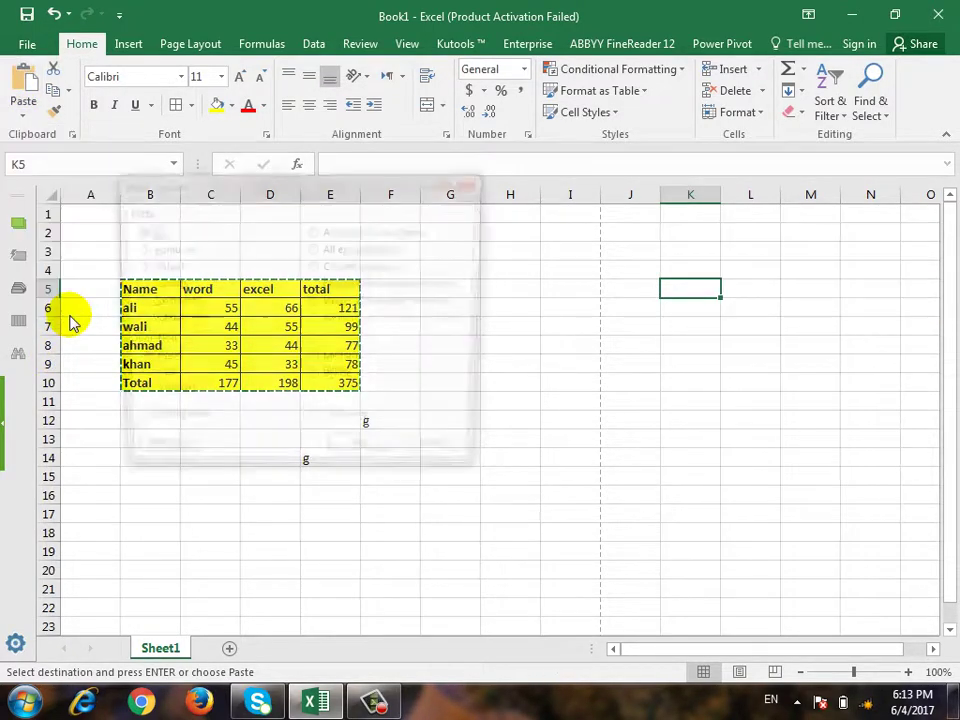
mouse_move(325, 200)
mouse_down()
mouse_move(443, 364)
mouse_move(446, 345)
mouse_up()
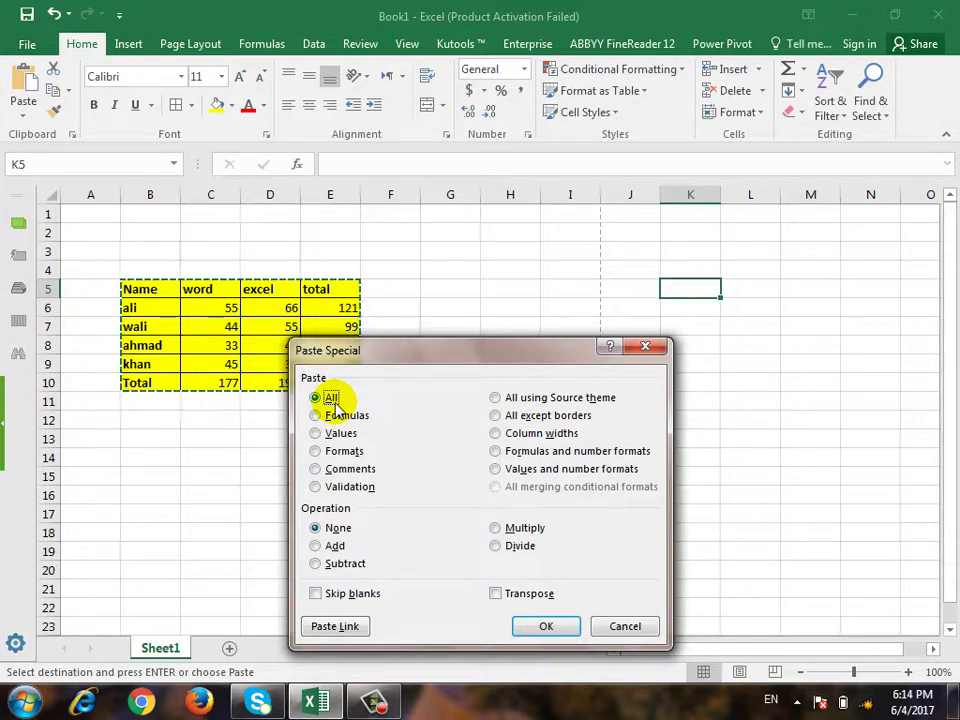
click(522, 626)
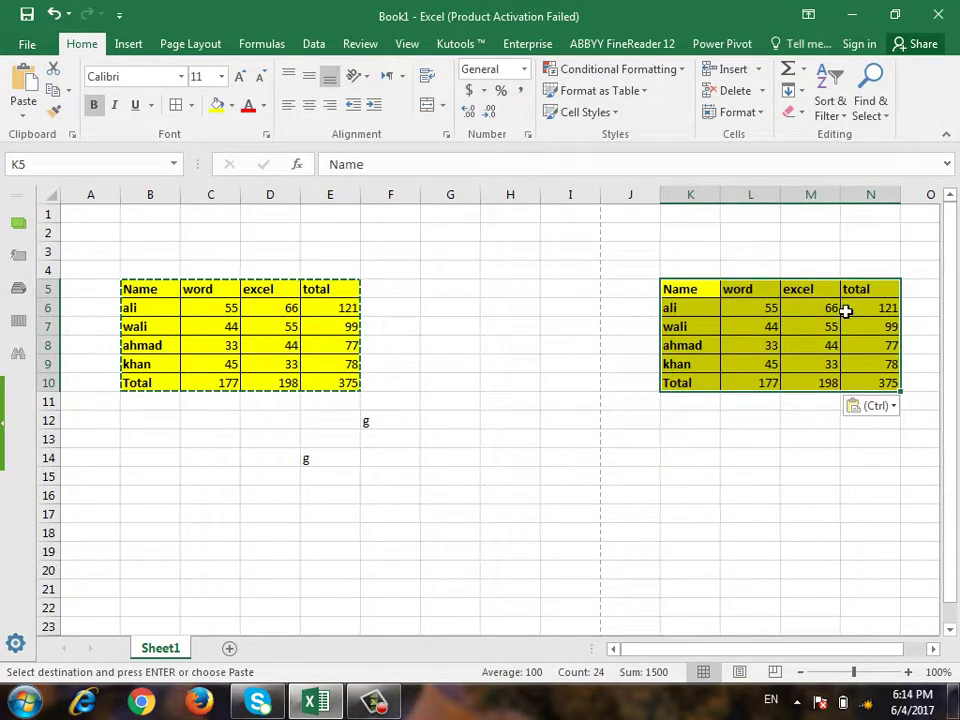
Step: Change L6 to 44 to watch the totals update, then undo
click(884, 306)
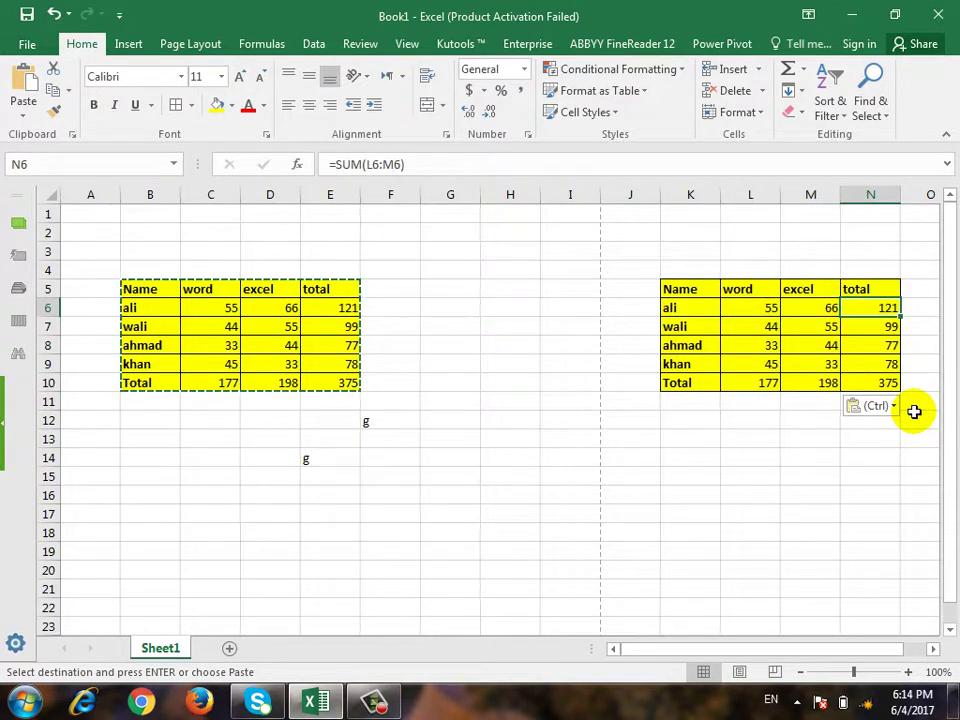
key(Left)
key(Left)
text(44)
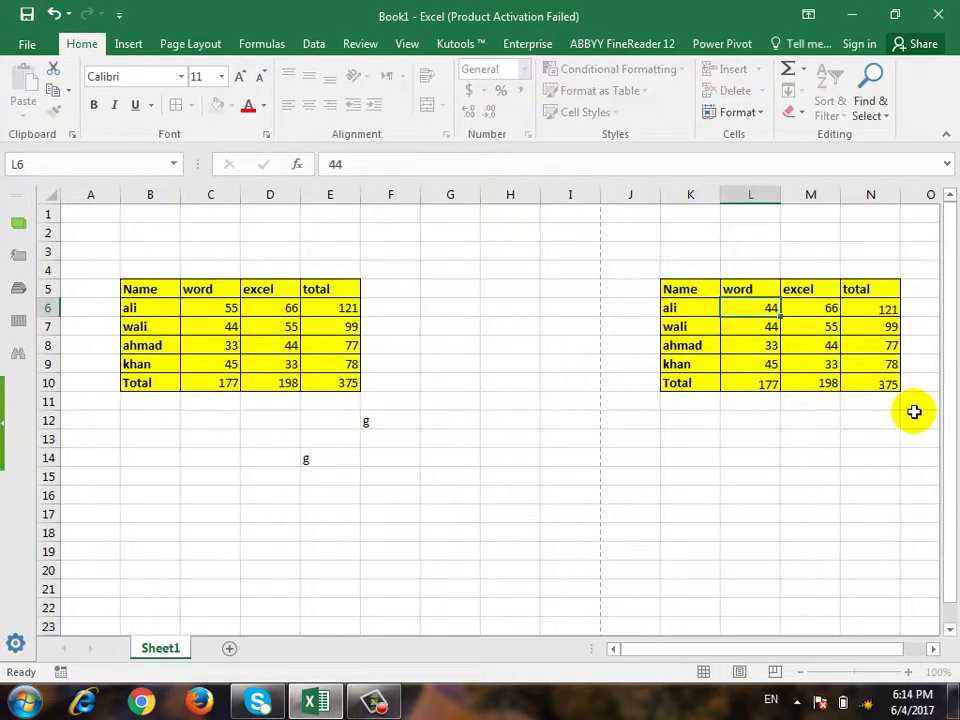
key(Return)
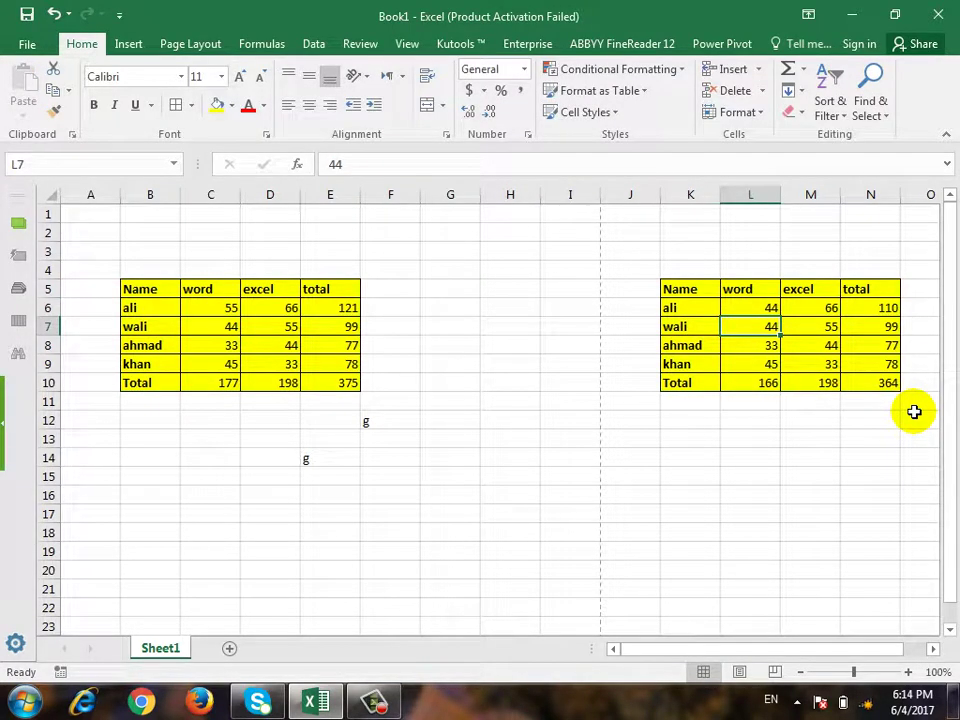
key(ctrl+z)
key(ctrl+z)
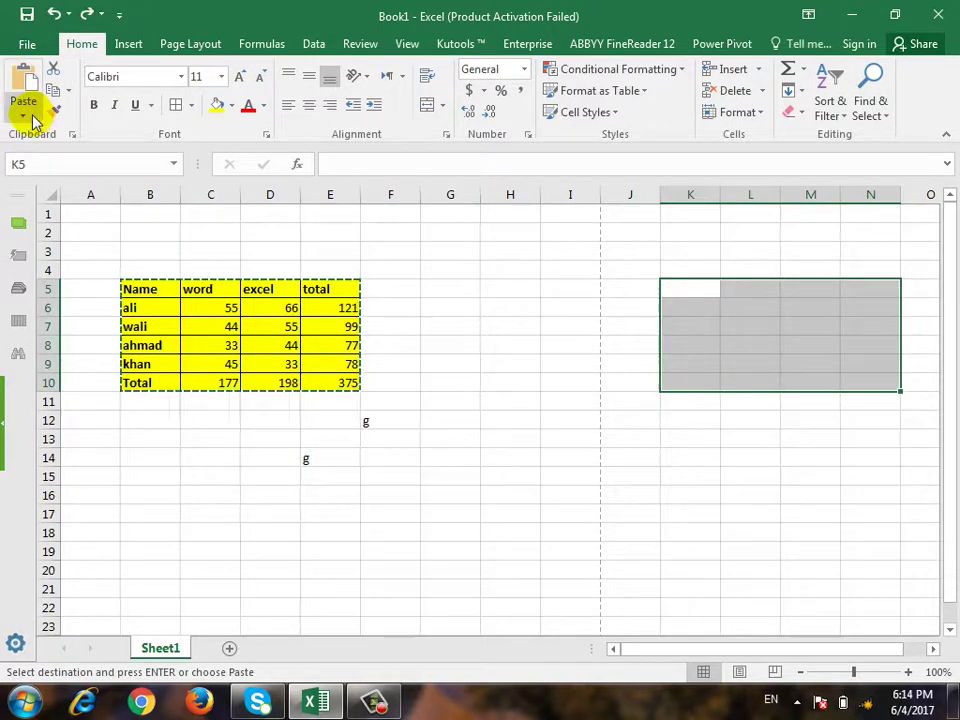
click(35, 120)
click(94, 317)
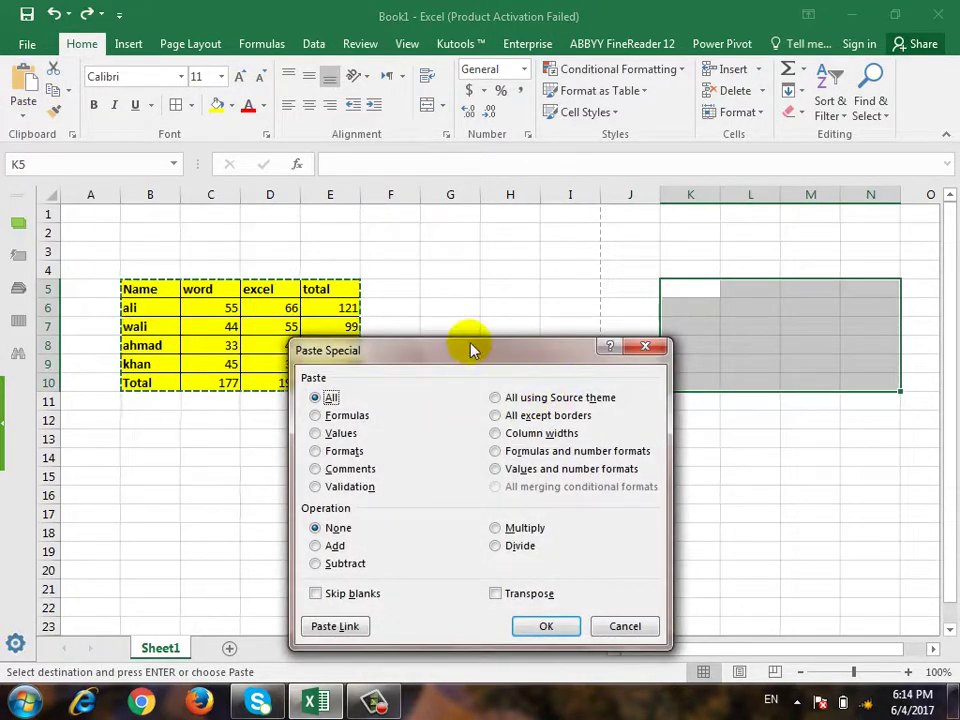
drag(472, 350, 454, 271)
click(352, 340)
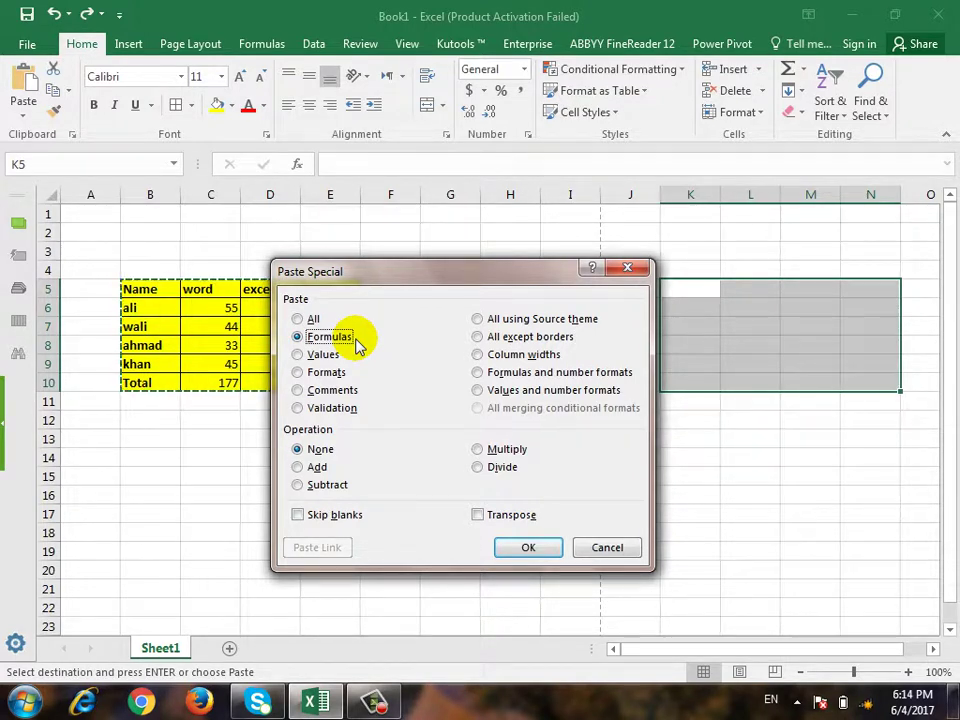
click(548, 556)
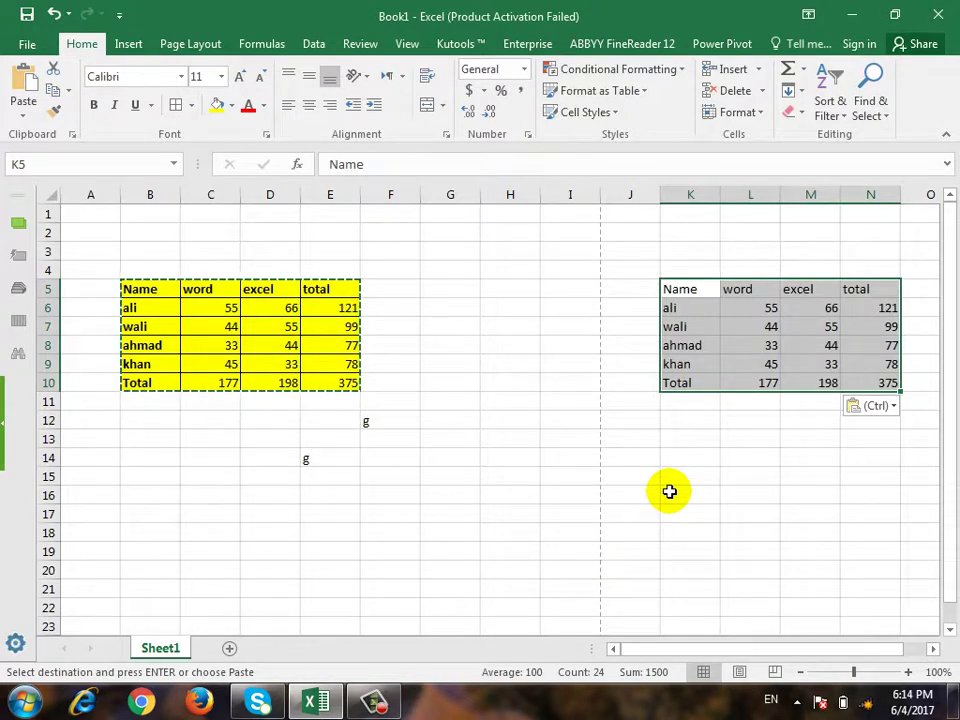
click(885, 309)
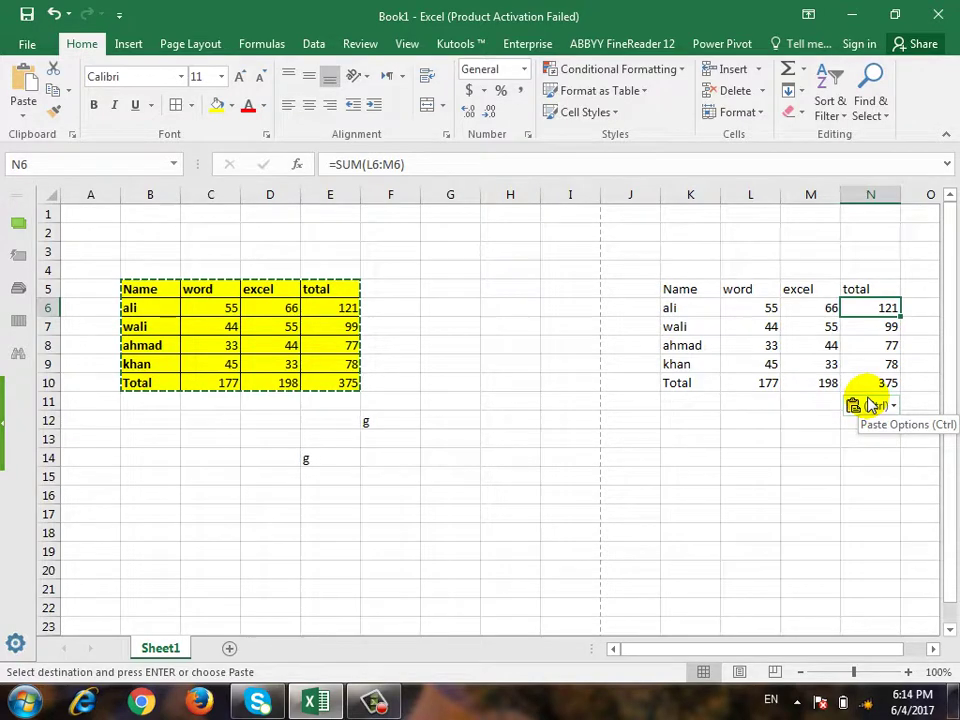
key(Left)
key(Left)
key(Left)
key(BackSpace)
key(BackSpace)
text(22)
key(Return)
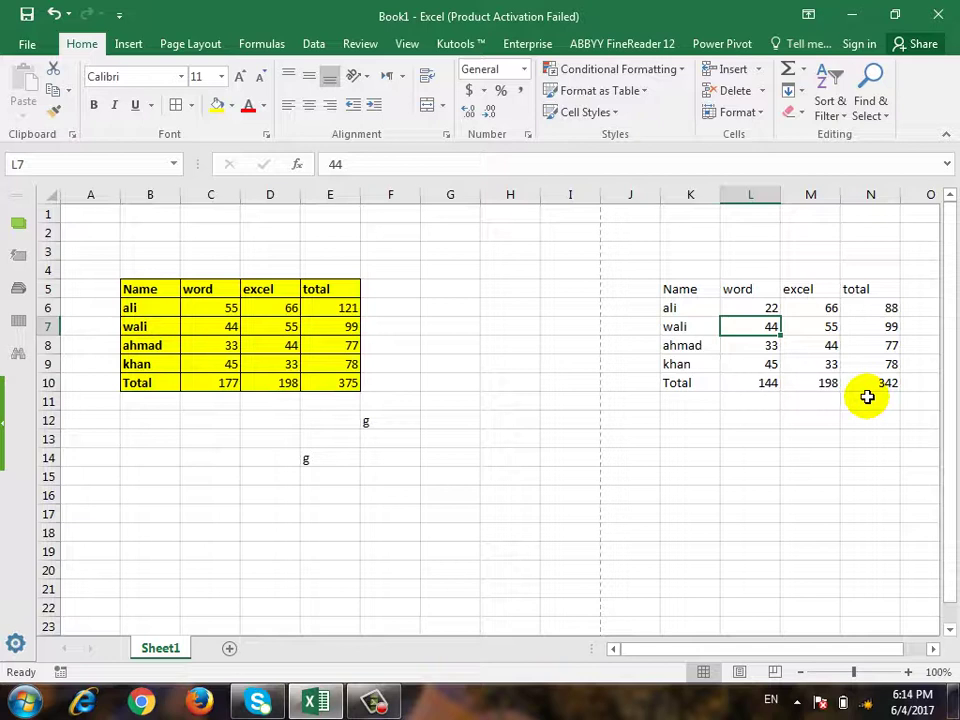
key(ctrl+z)
key(ctrl+z)
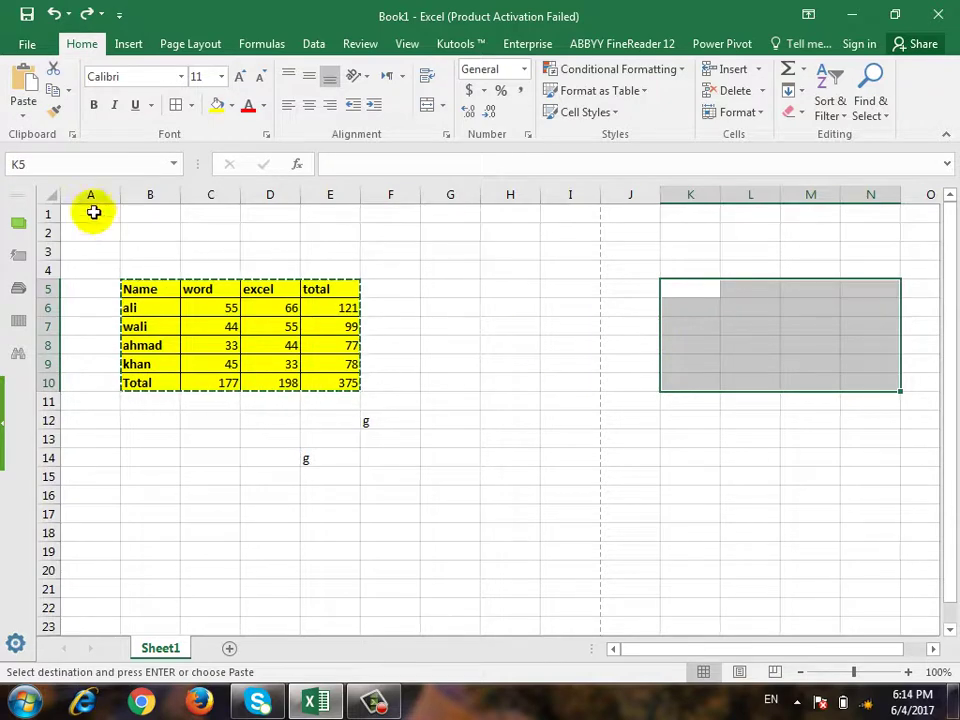
Step: Paste only the table's values at K5, leaving plain numbers in N6
click(707, 296)
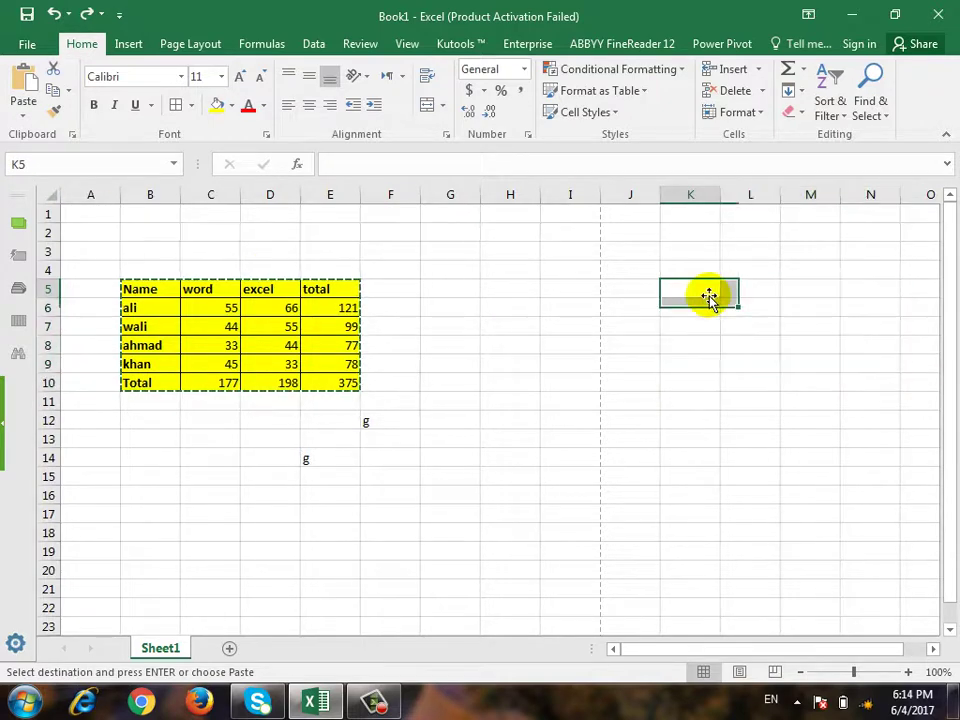
click(23, 113)
click(75, 308)
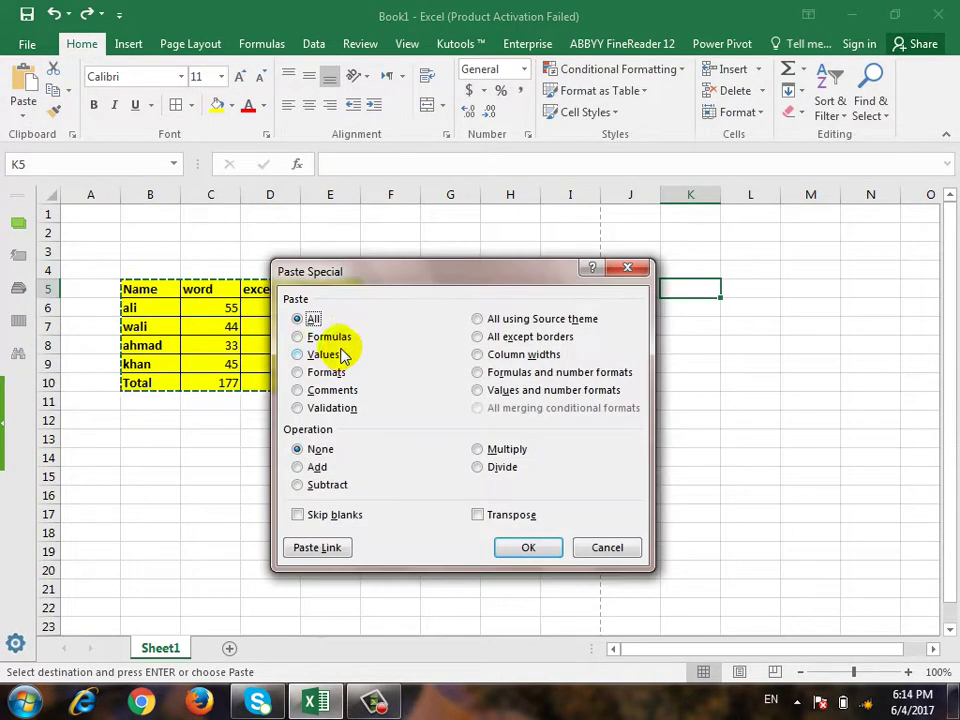
click(320, 355)
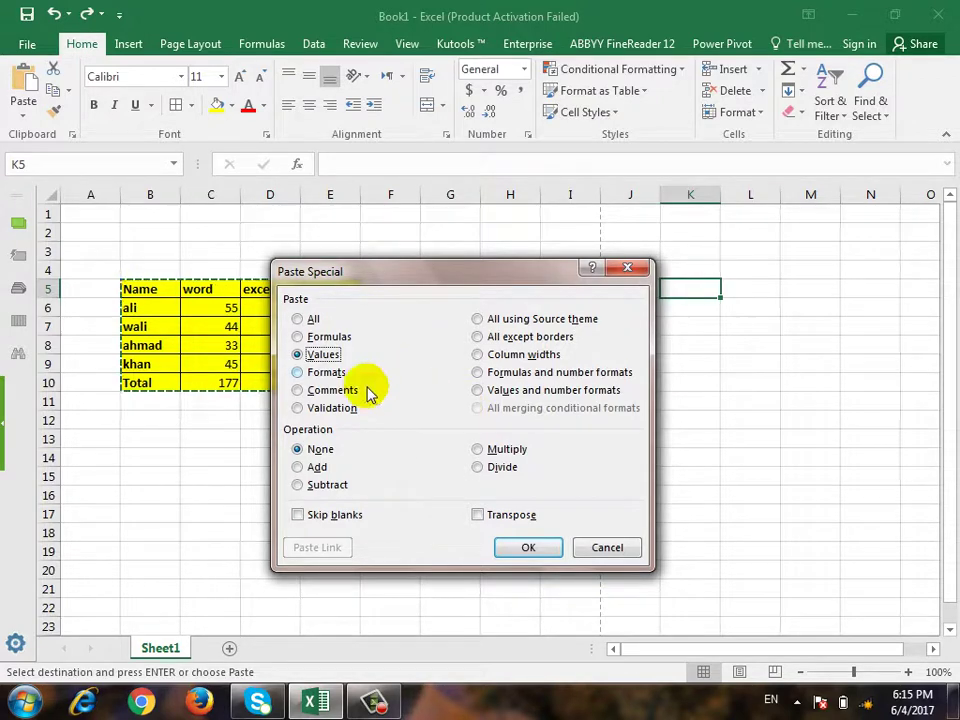
click(515, 548)
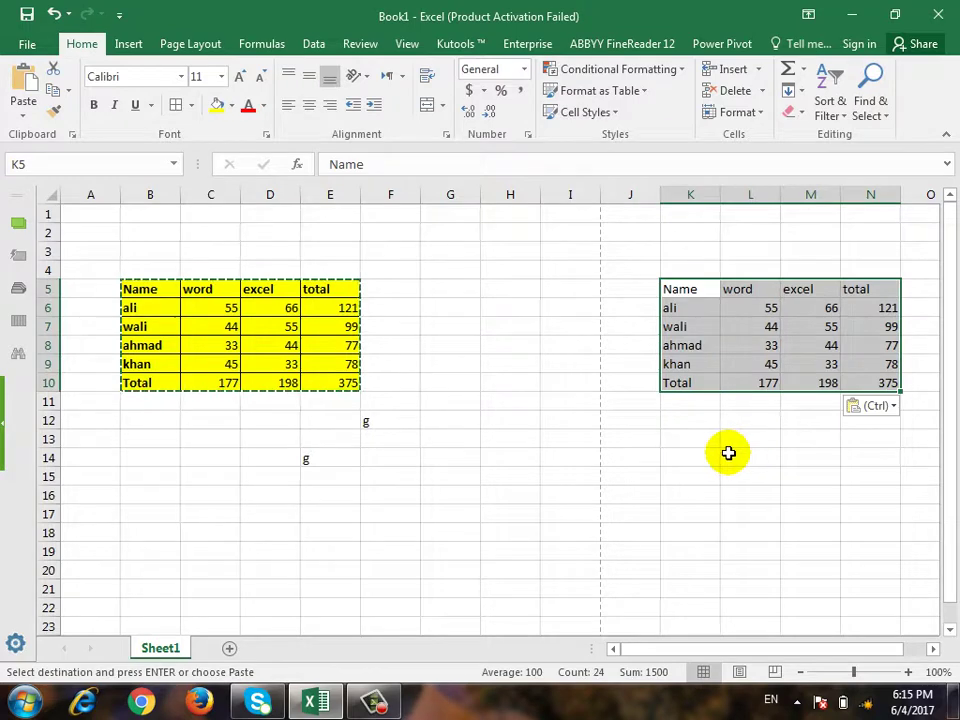
click(880, 313)
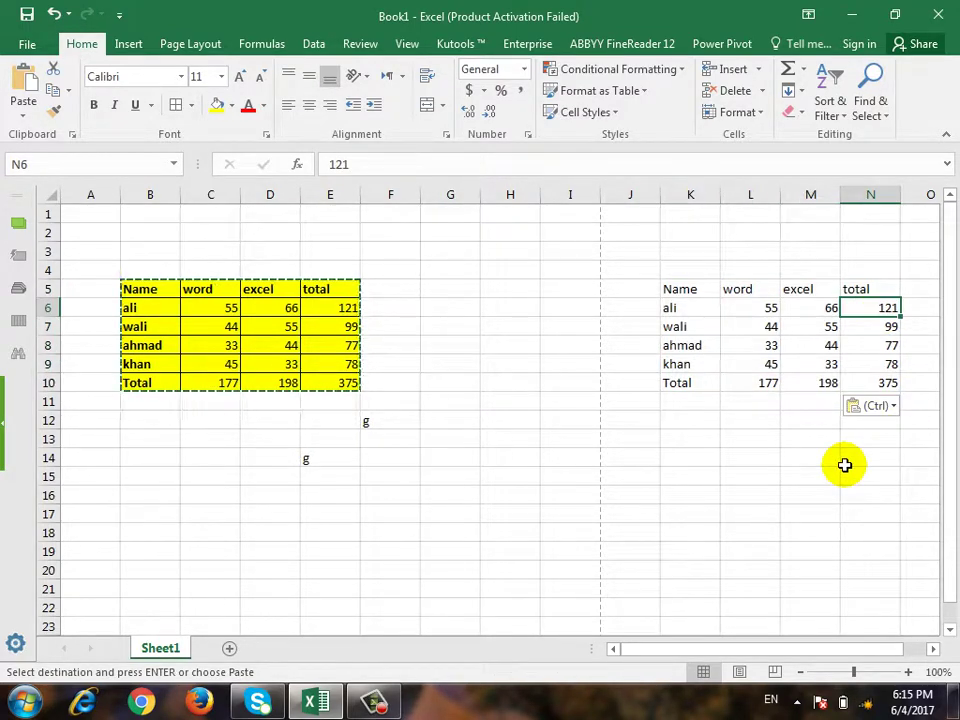
Step: Enter 1 in the copied table, then undo the edits and the values paste
key(Left)
key(Left)
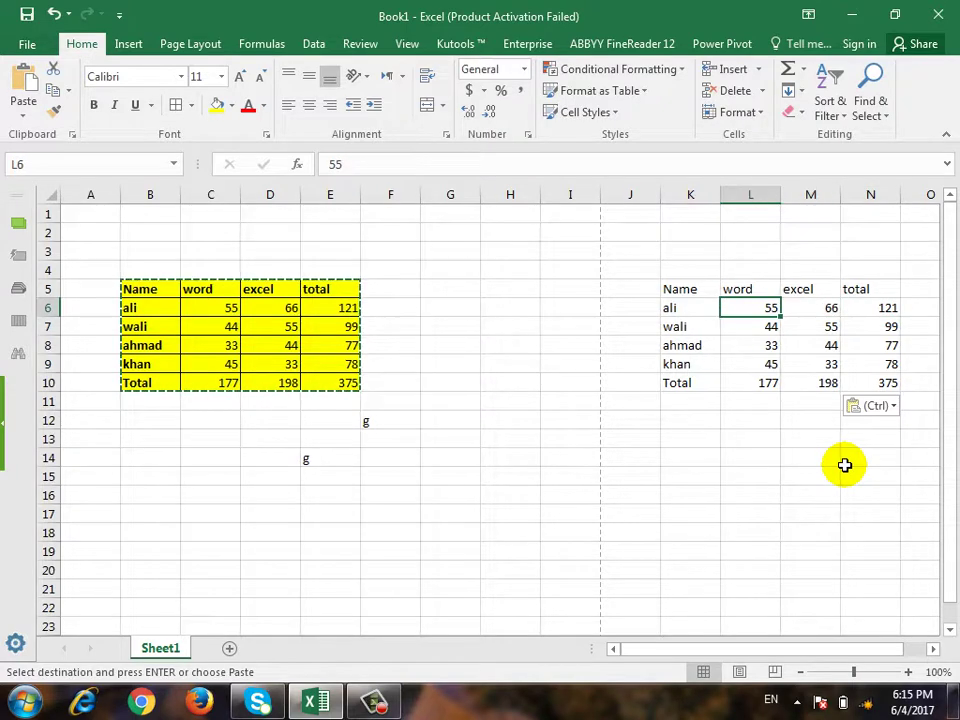
text(1)
key(Tab)
text(1)
text(1)
key(Return)
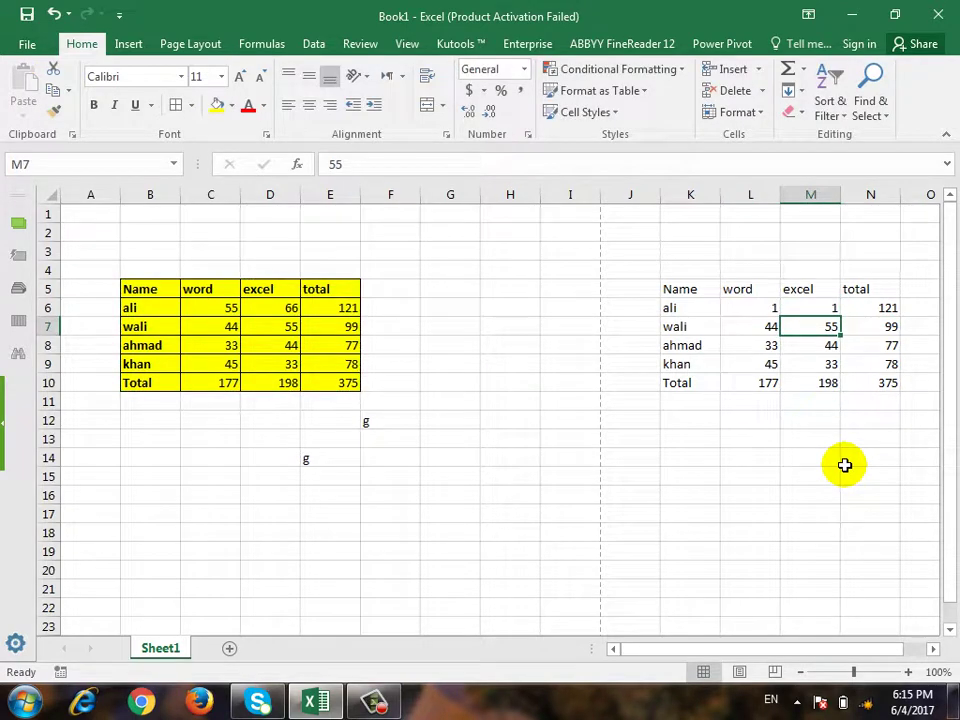
key(ctrl+z)
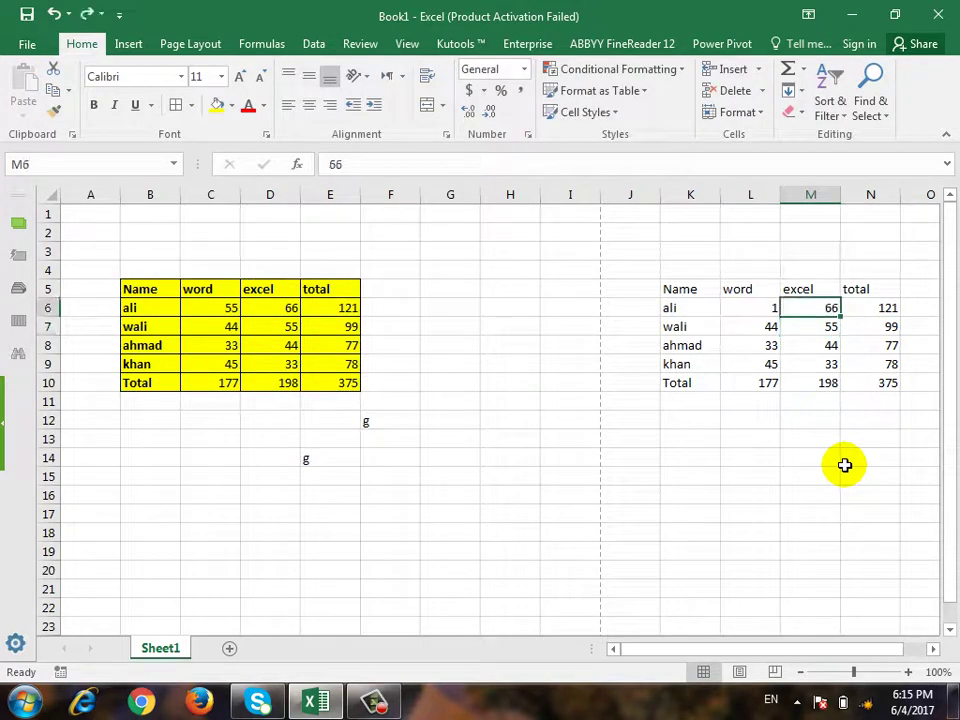
key(ctrl+z)
key(ctrl+z)
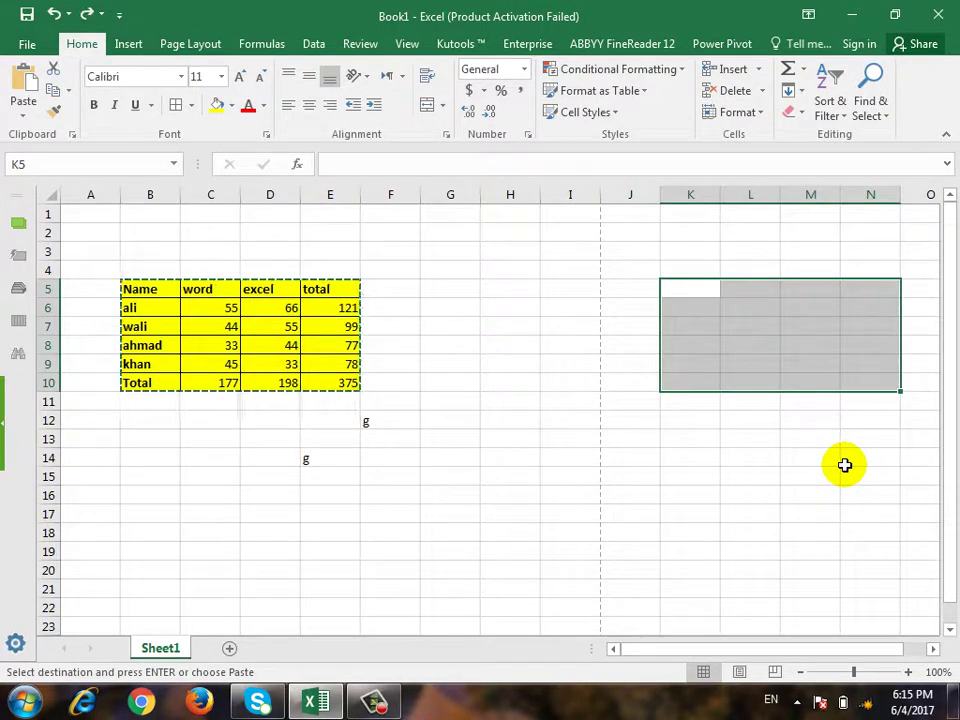
click(663, 285)
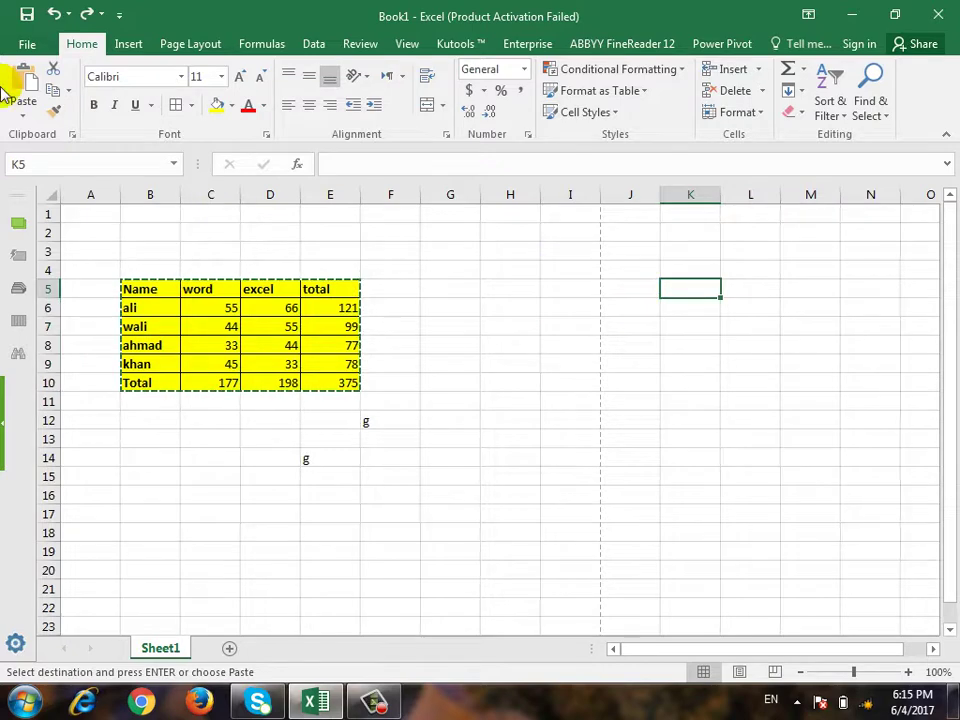
click(24, 115)
click(58, 314)
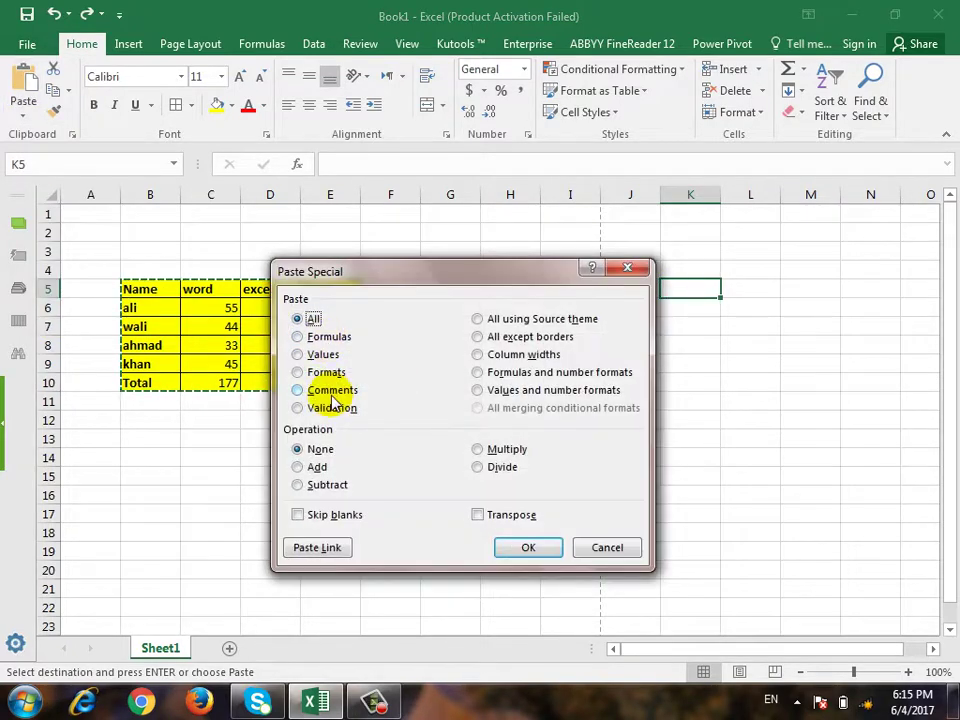
click(333, 376)
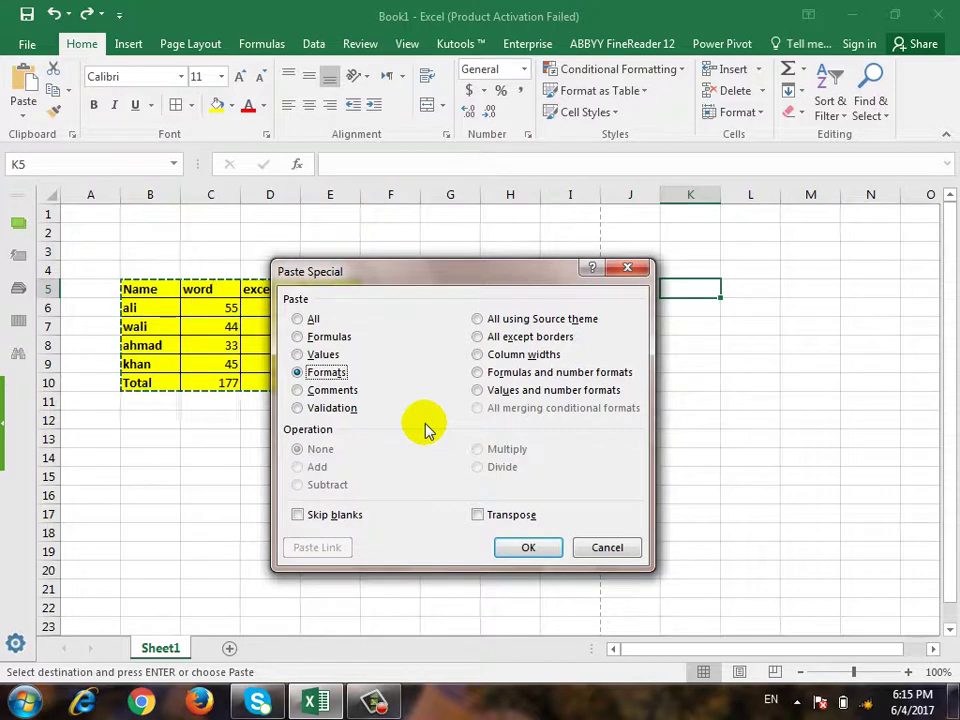
click(528, 549)
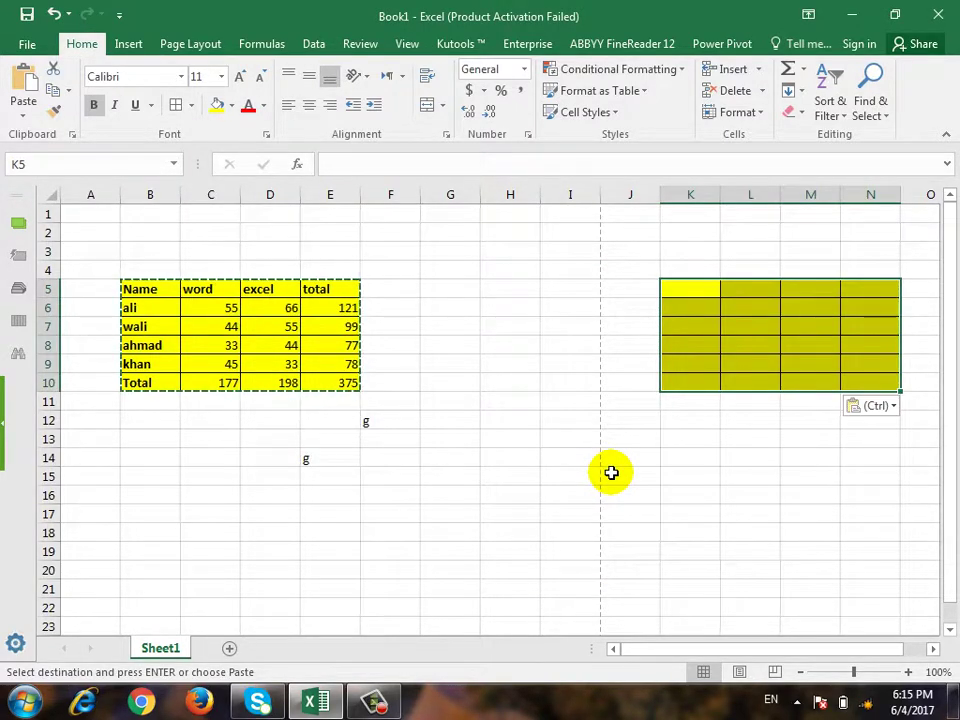
key(ctrl+z)
Step: Open Paste Special for K5 and try the Comments, then Validation options
drag(740, 305, 695, 288)
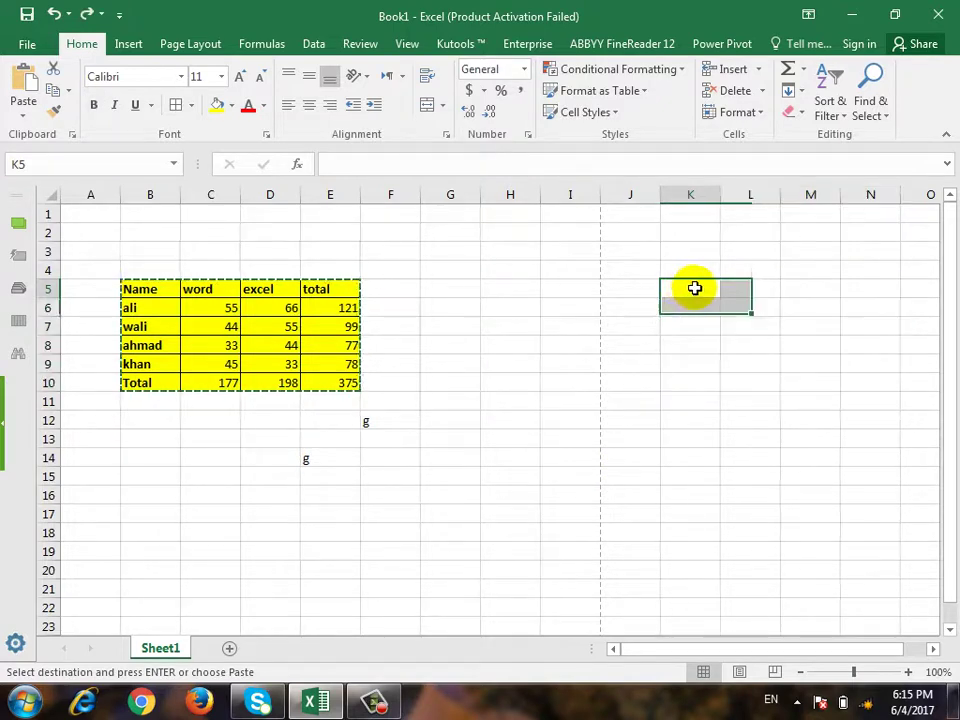
click(23, 112)
click(40, 312)
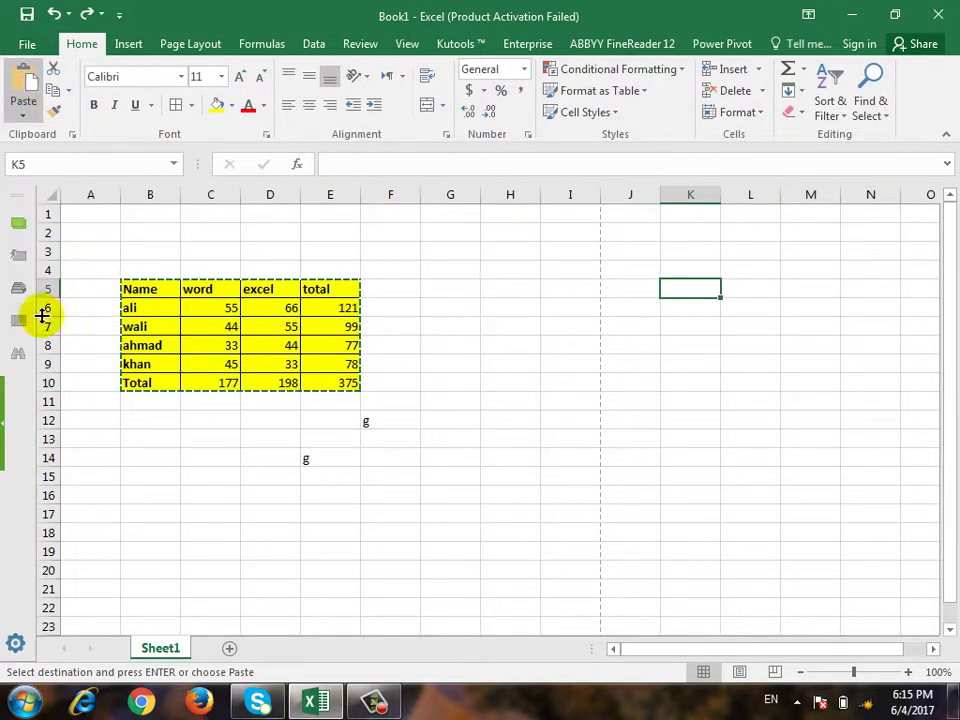
click(345, 390)
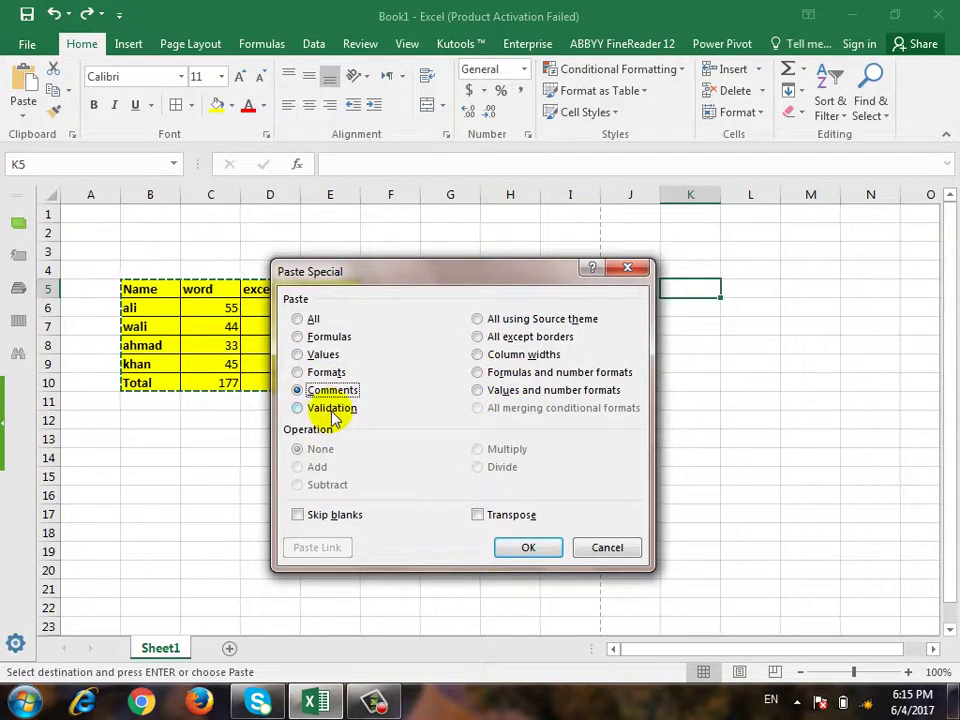
click(331, 410)
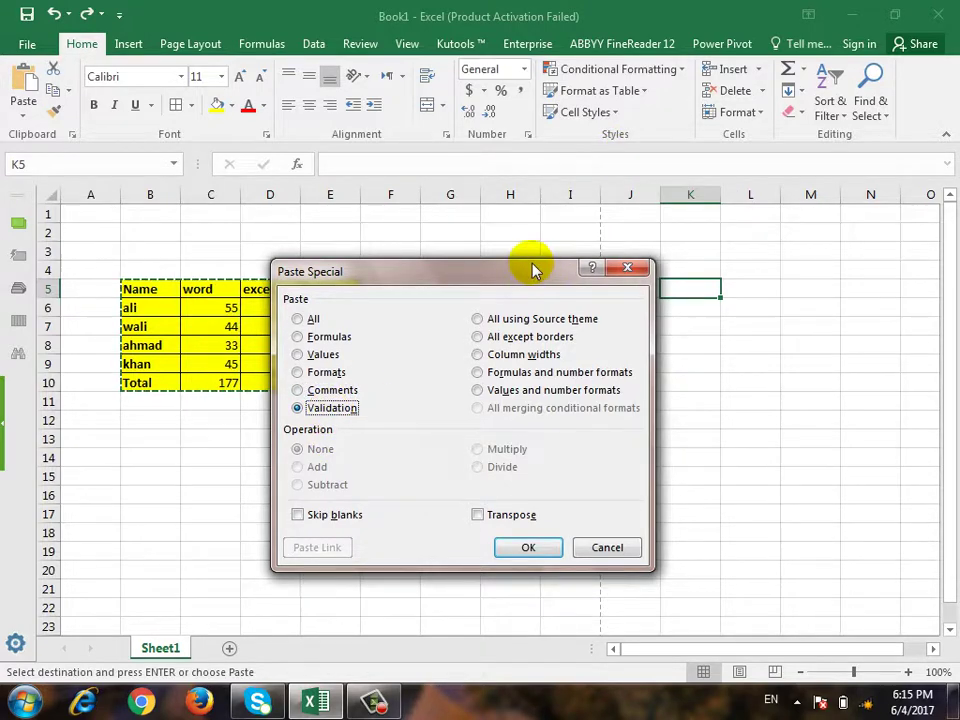
drag(533, 270, 483, 248)
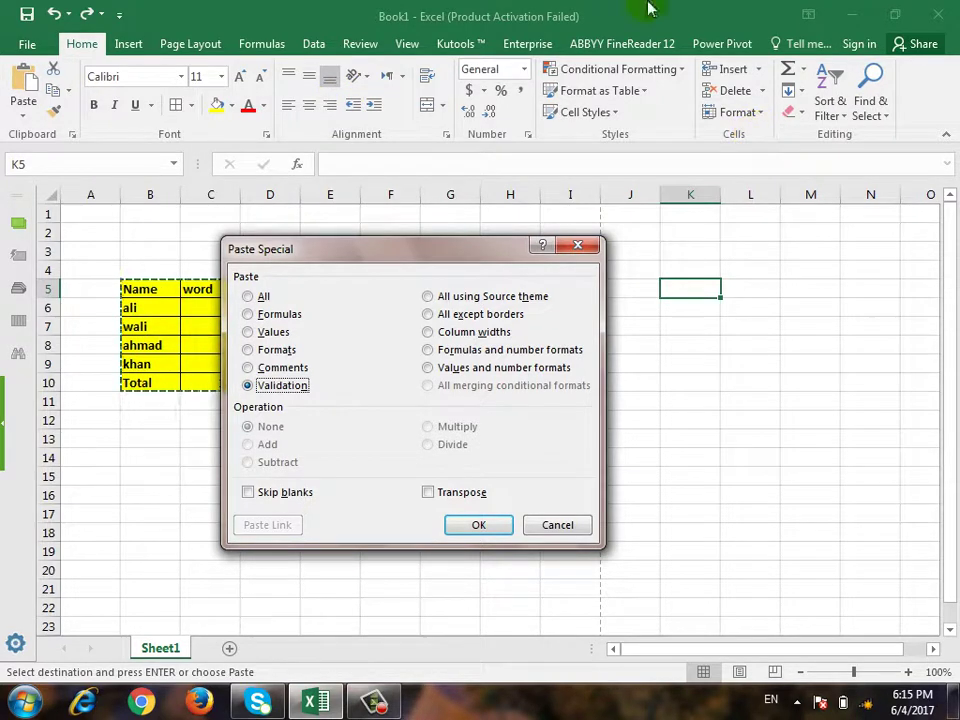
drag(424, 253, 592, 256)
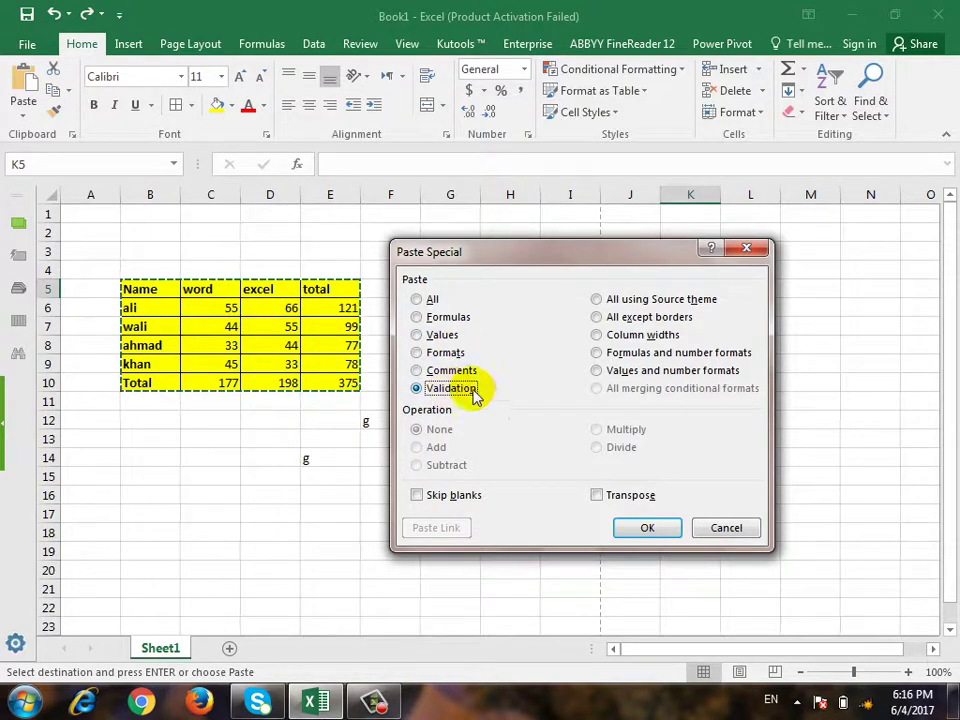
Step: Paste the table at K5 with All using Source theme, then undo it
click(636, 302)
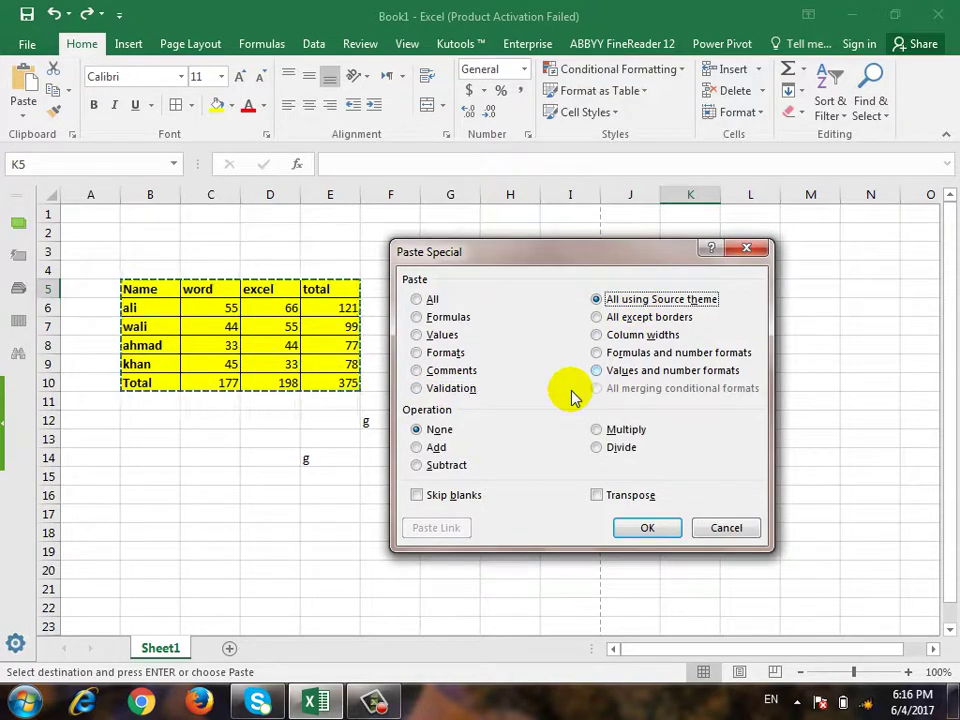
drag(618, 251, 557, 247)
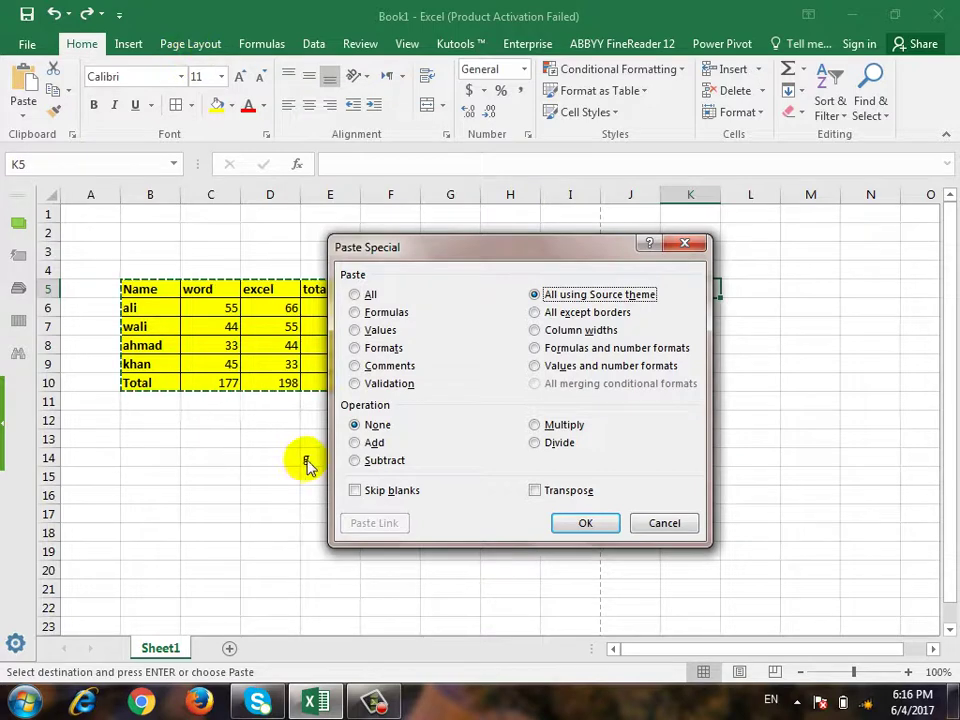
click(578, 522)
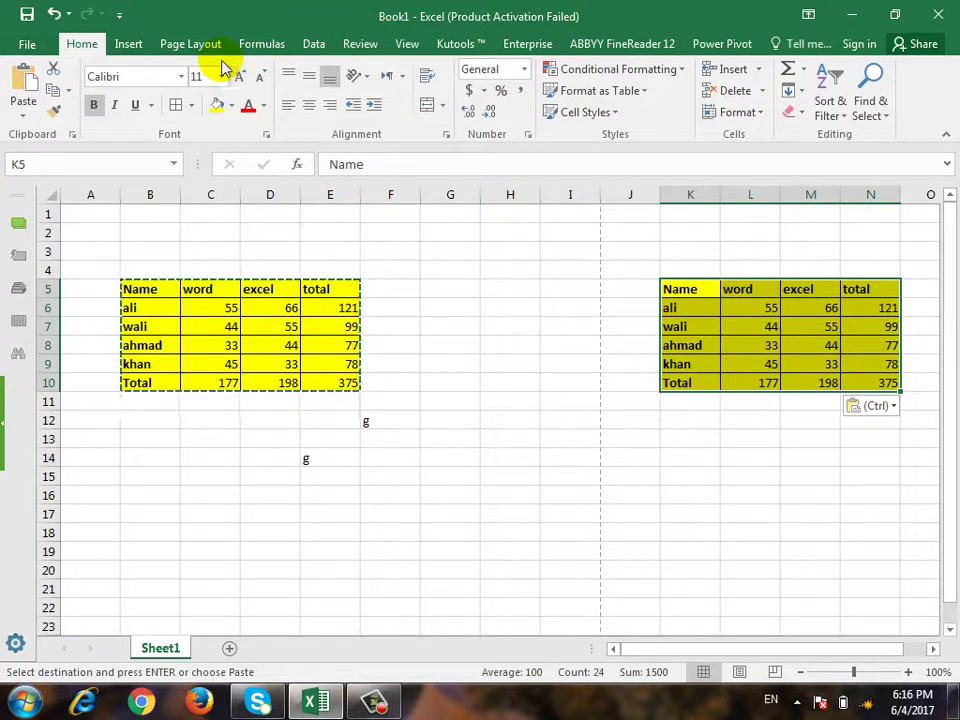
key(ctrl+z)
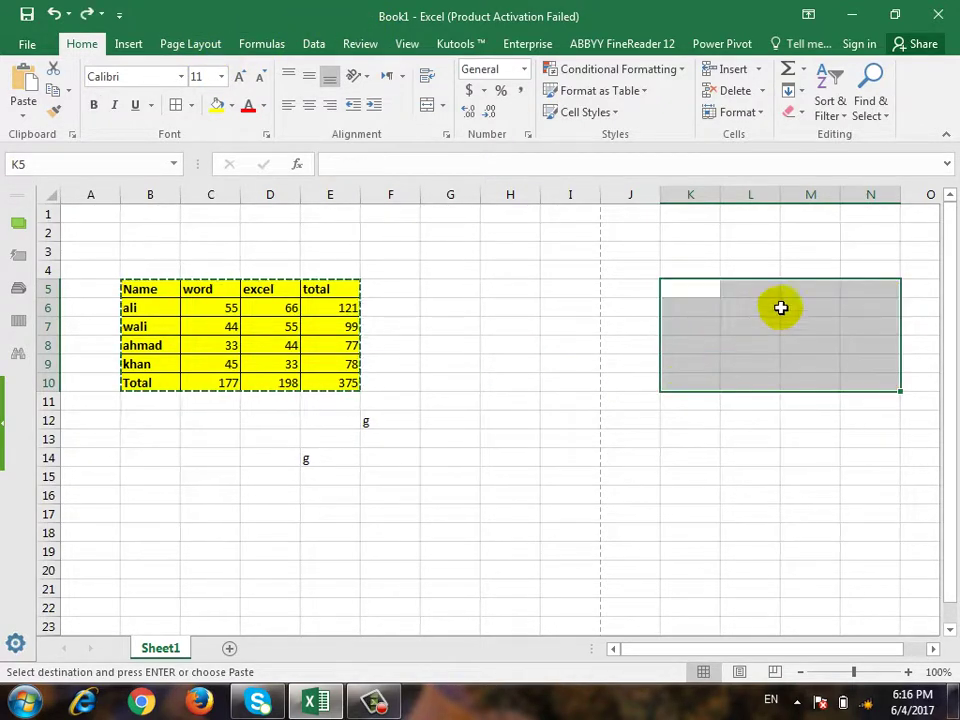
Step: Paste the table at K5 with All except borders, then undo it
click(676, 292)
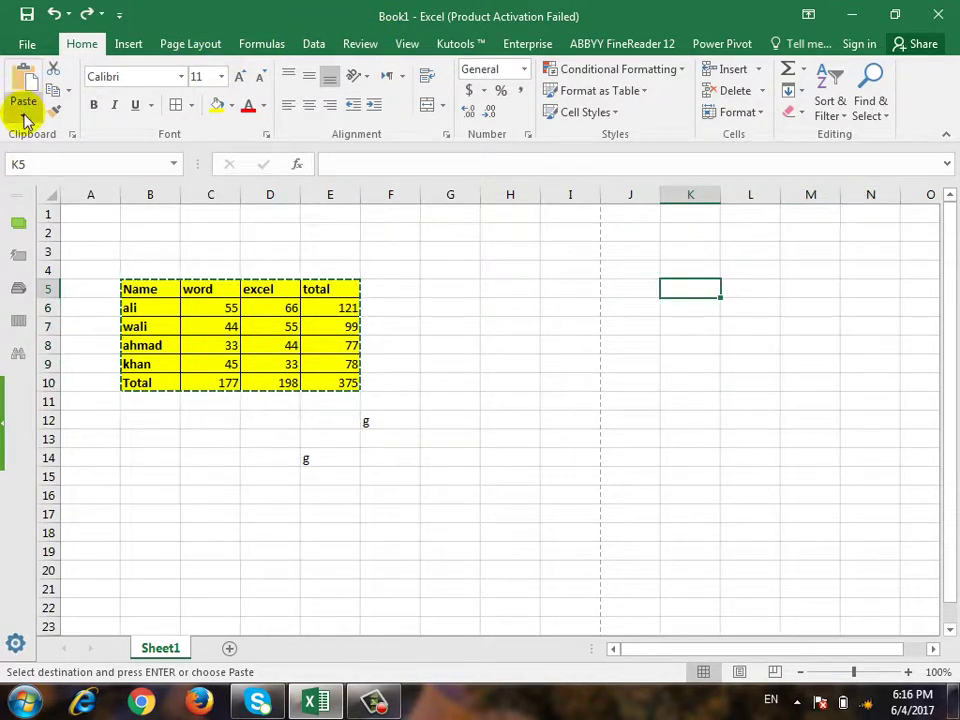
click(24, 116)
click(55, 311)
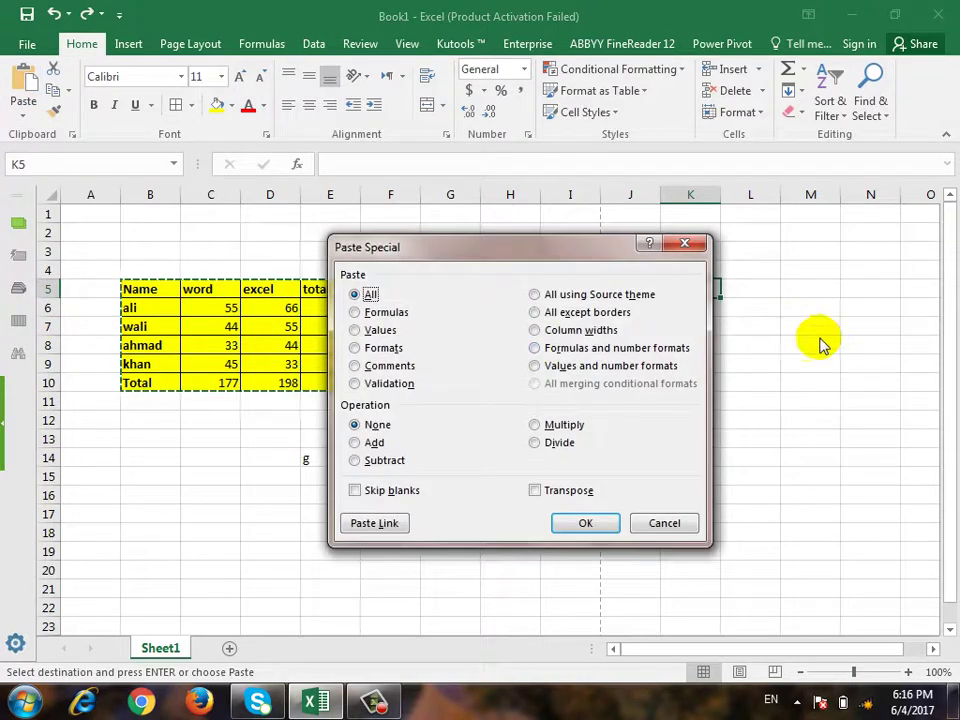
click(555, 312)
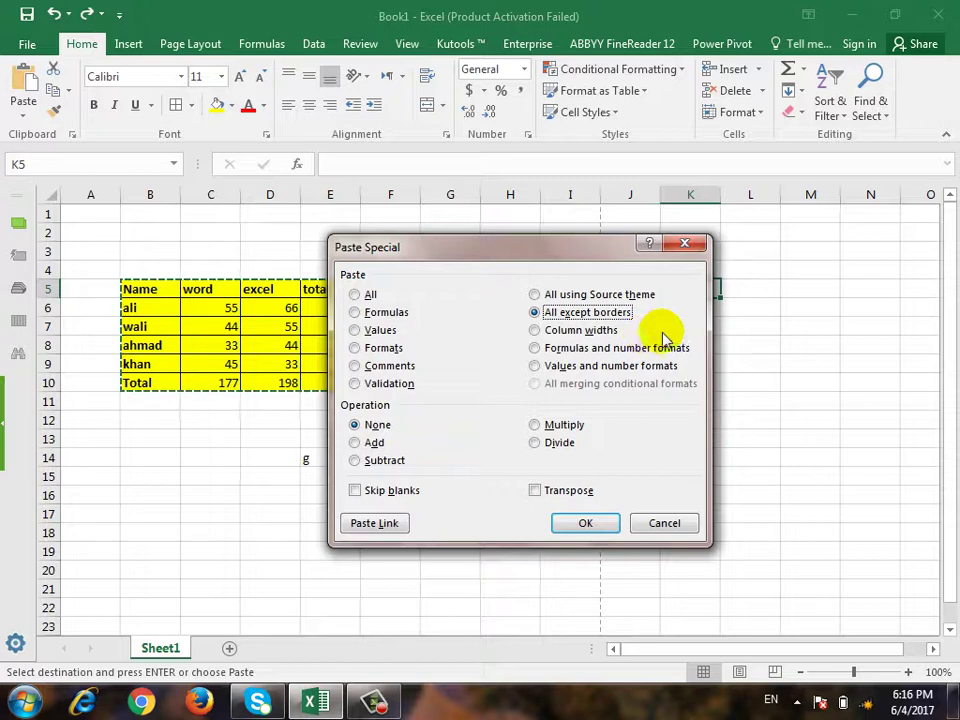
click(595, 523)
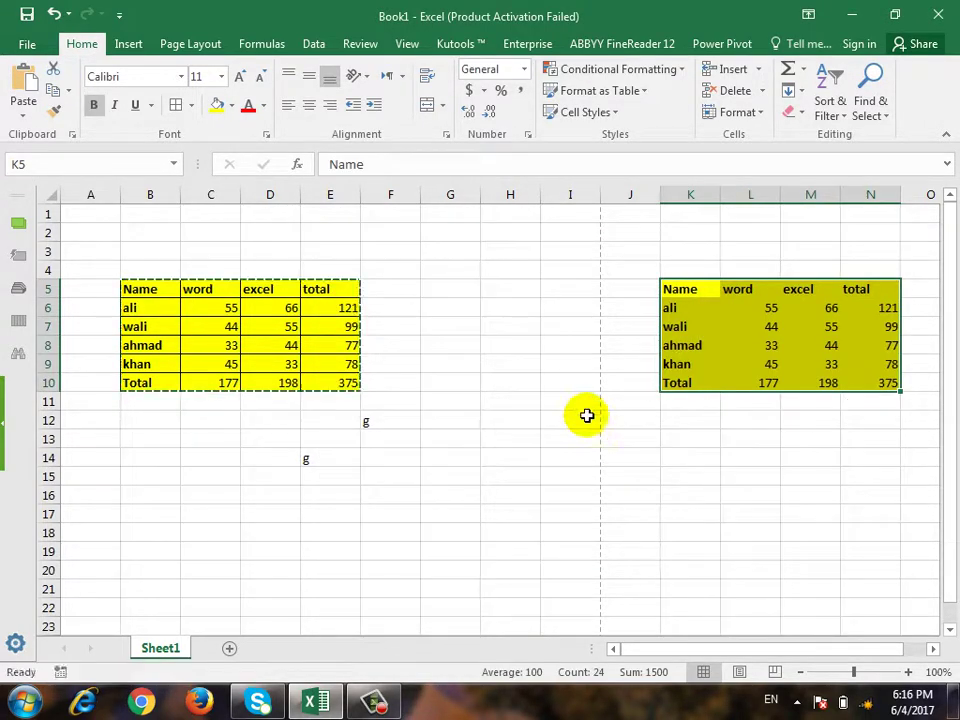
key(ctrl+z)
Step: Show the Clipboard pane listing the copied table, then close it
click(72, 134)
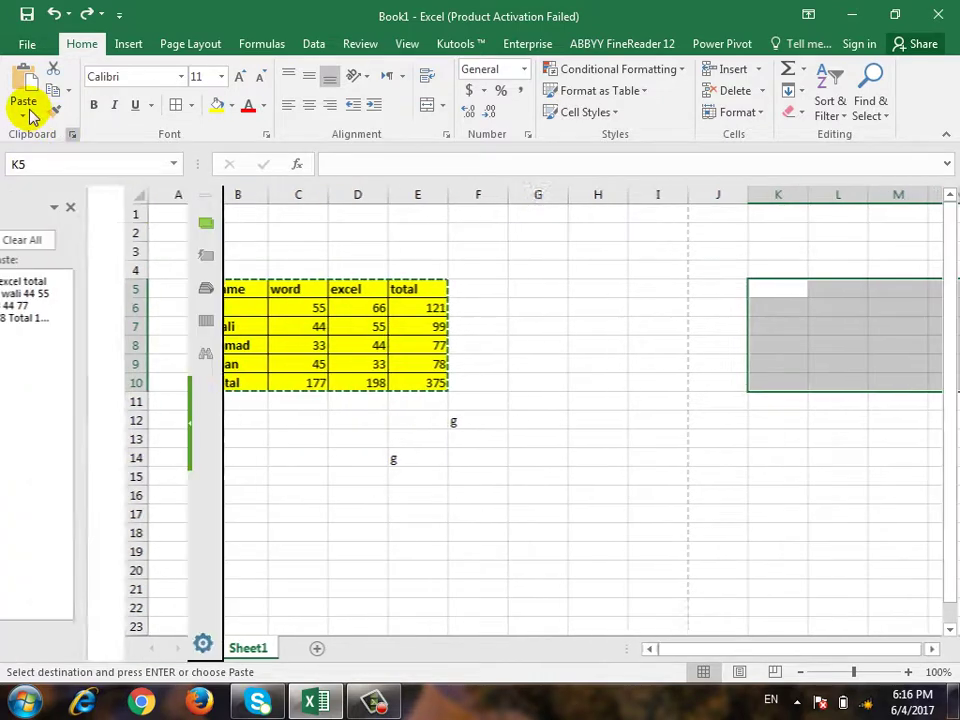
click(30, 118)
click(88, 218)
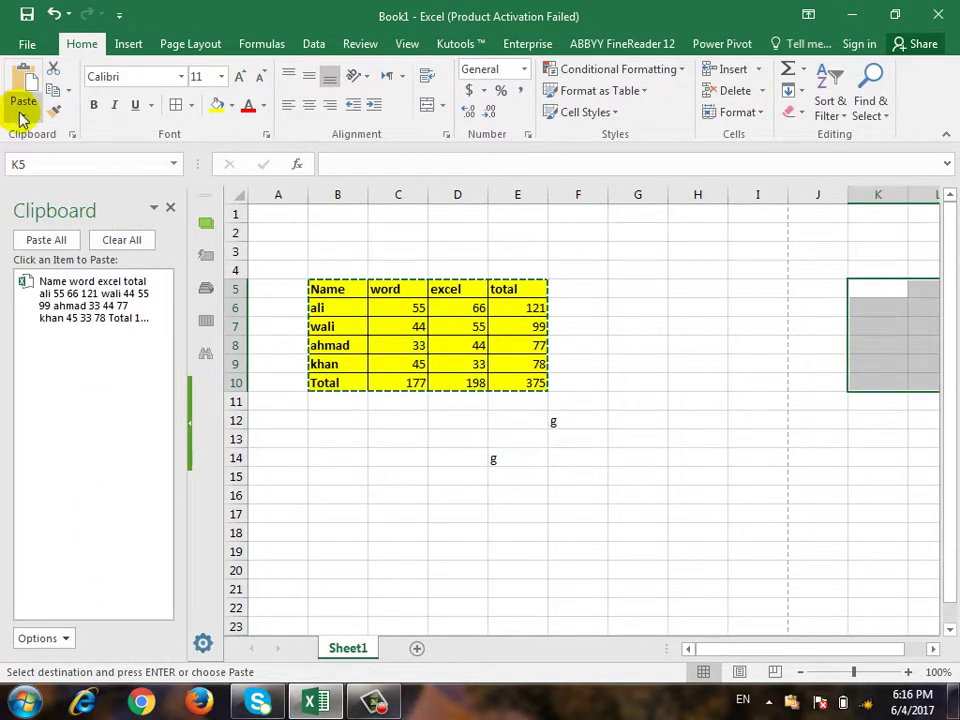
click(166, 207)
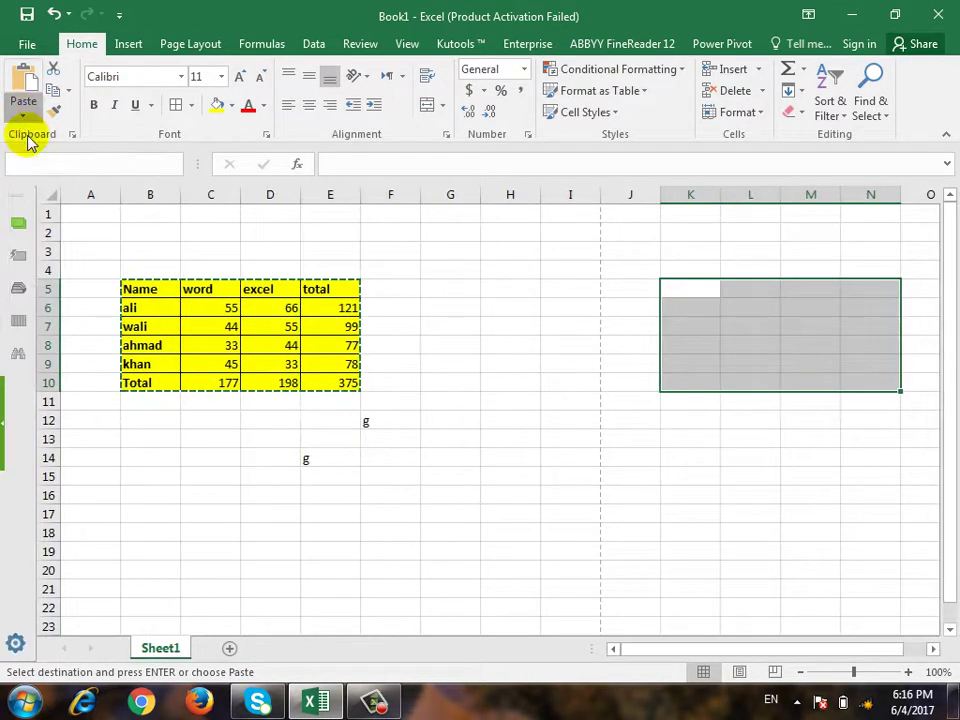
Step: Pick Column widths in Paste Special, then cancel without pasting
click(24, 118)
click(57, 313)
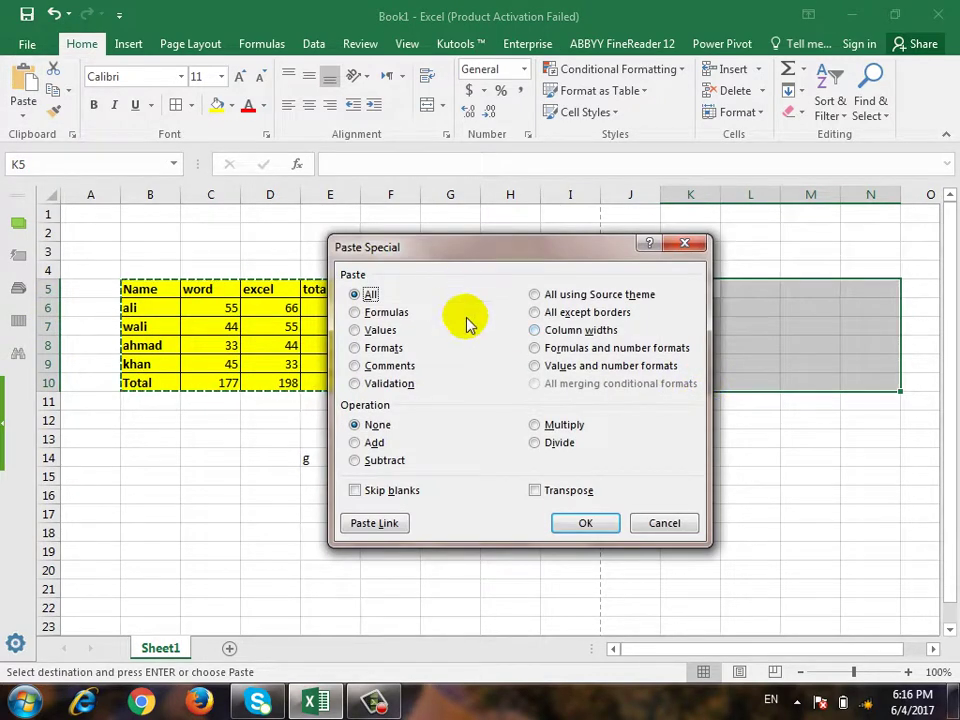
click(572, 334)
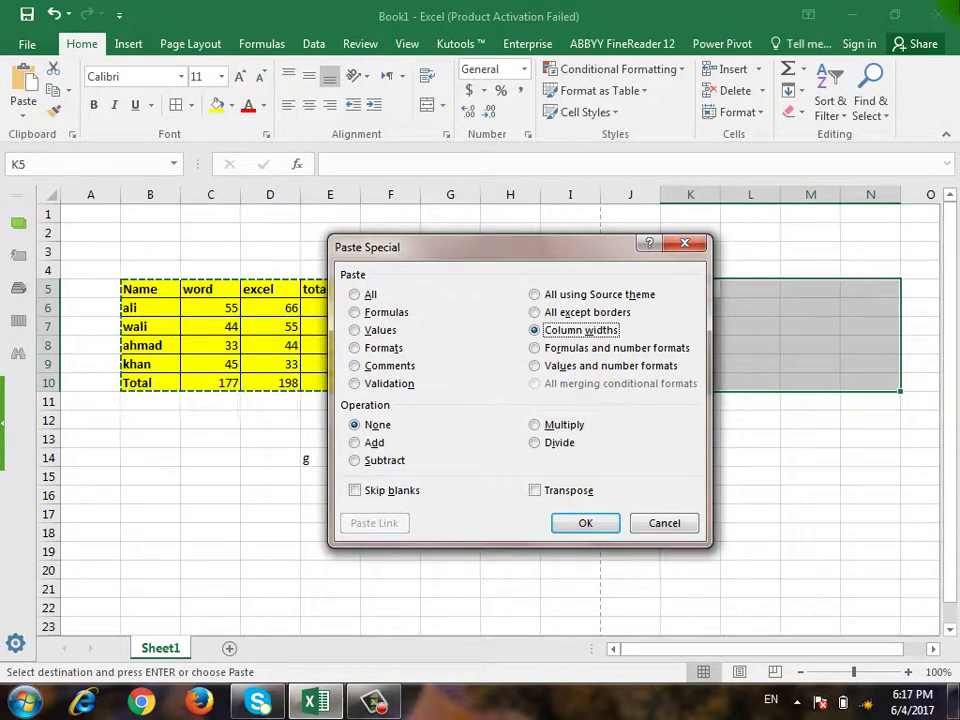
click(681, 522)
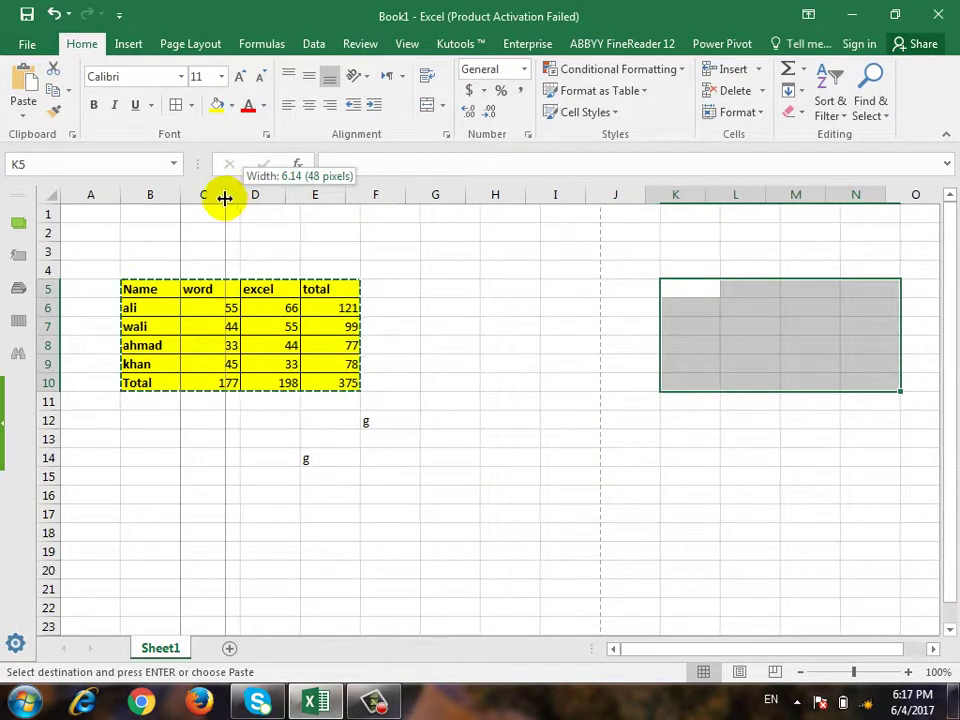
Step: Narrow column C and widen columns D and E
drag(244, 200, 222, 197)
drag(282, 193, 321, 196)
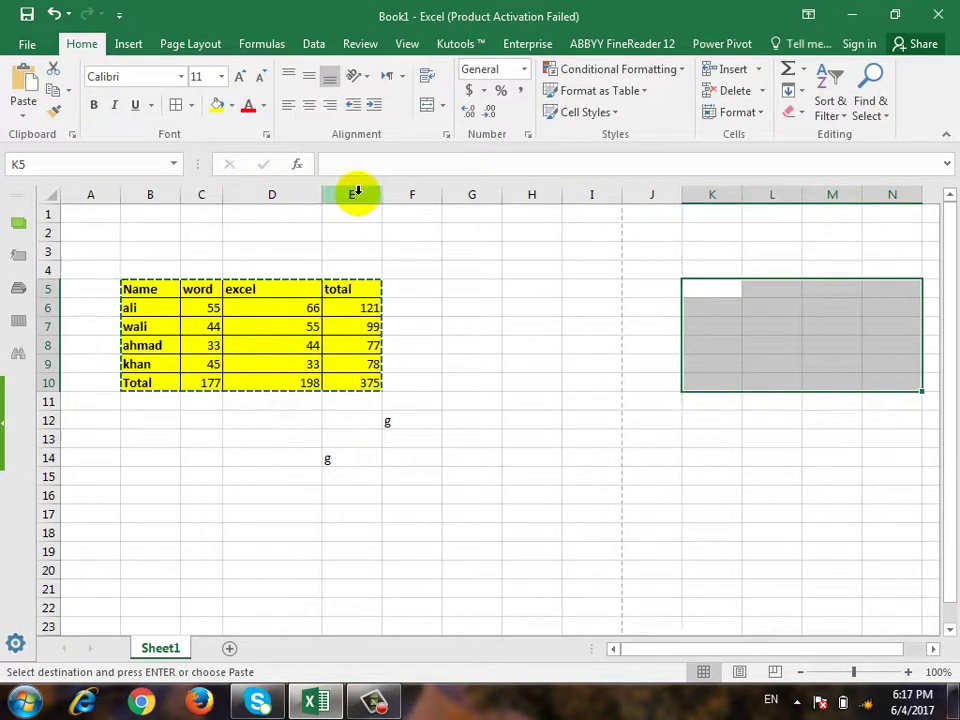
drag(384, 195, 423, 196)
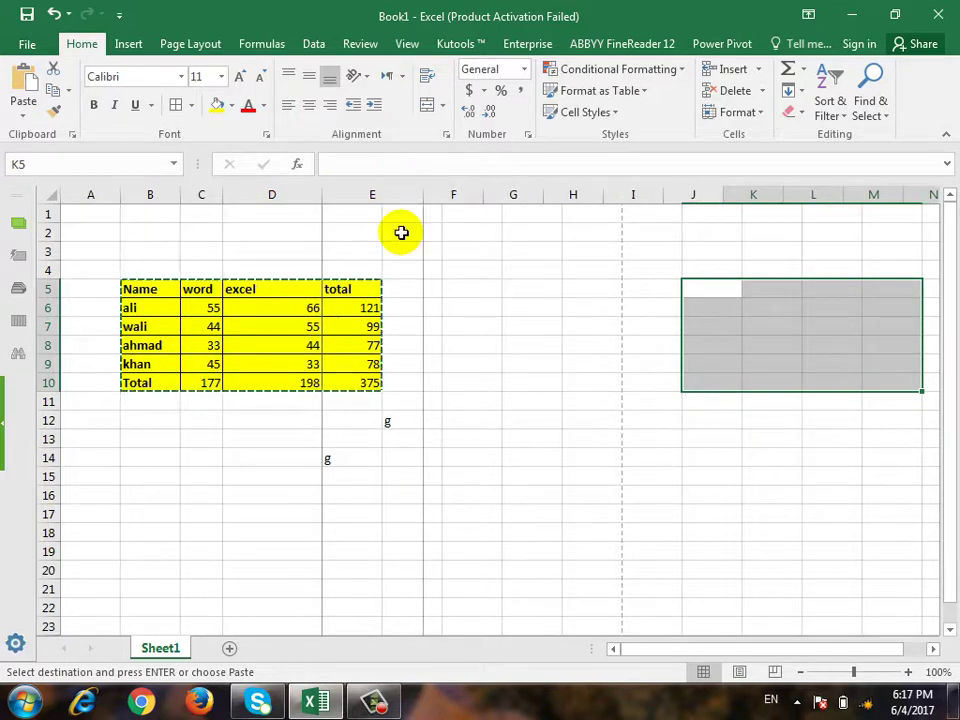
Step: Paste the copied column widths onto K–N at K5, then undo it
click(748, 286)
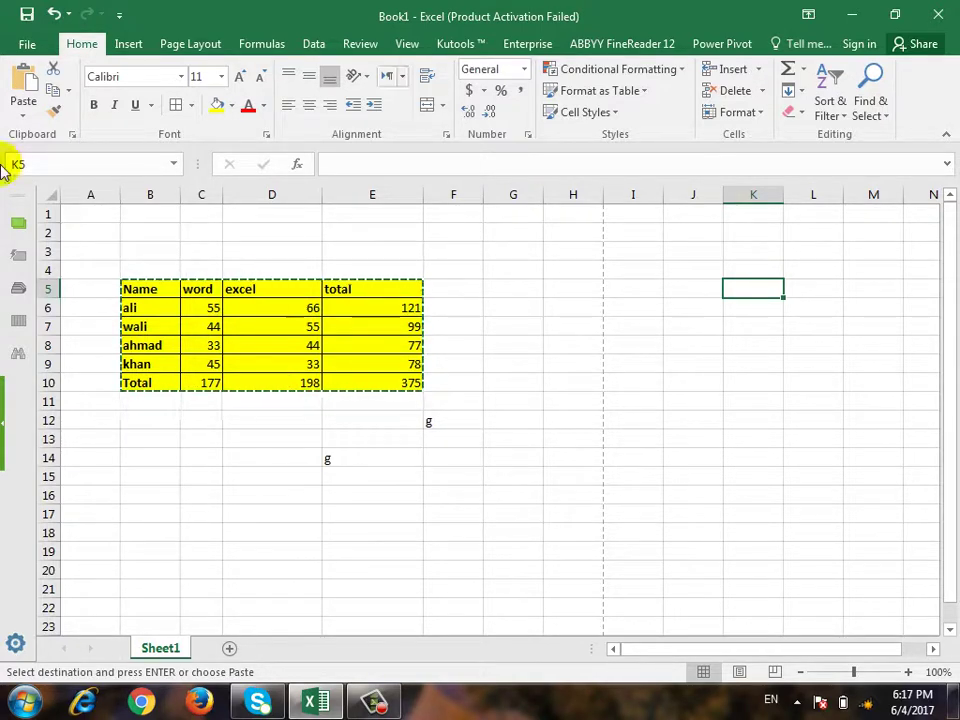
click(23, 116)
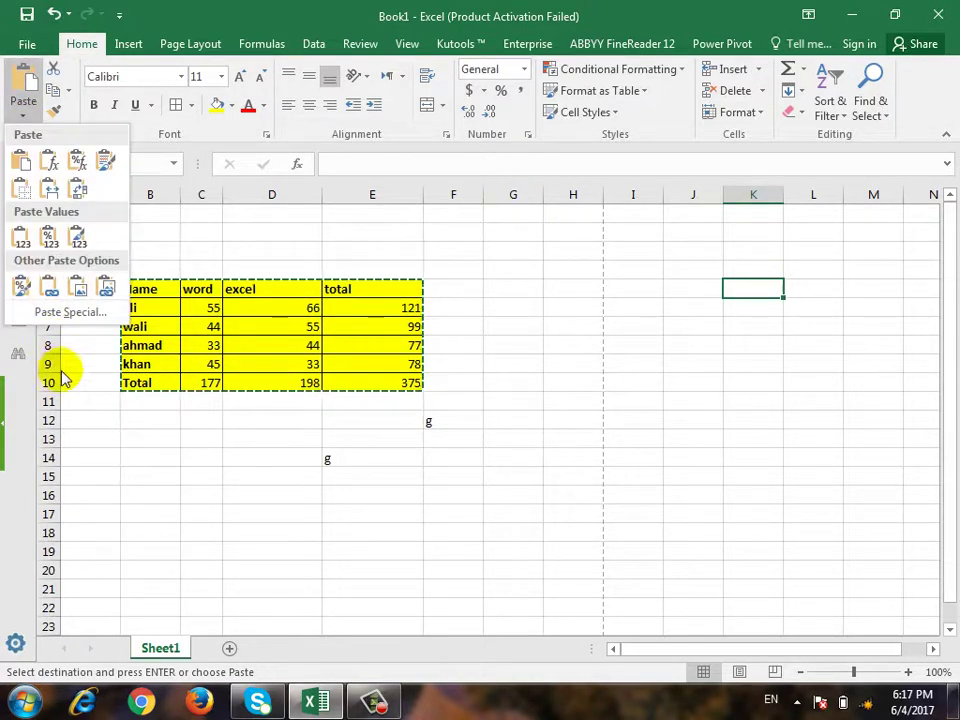
click(68, 313)
click(577, 334)
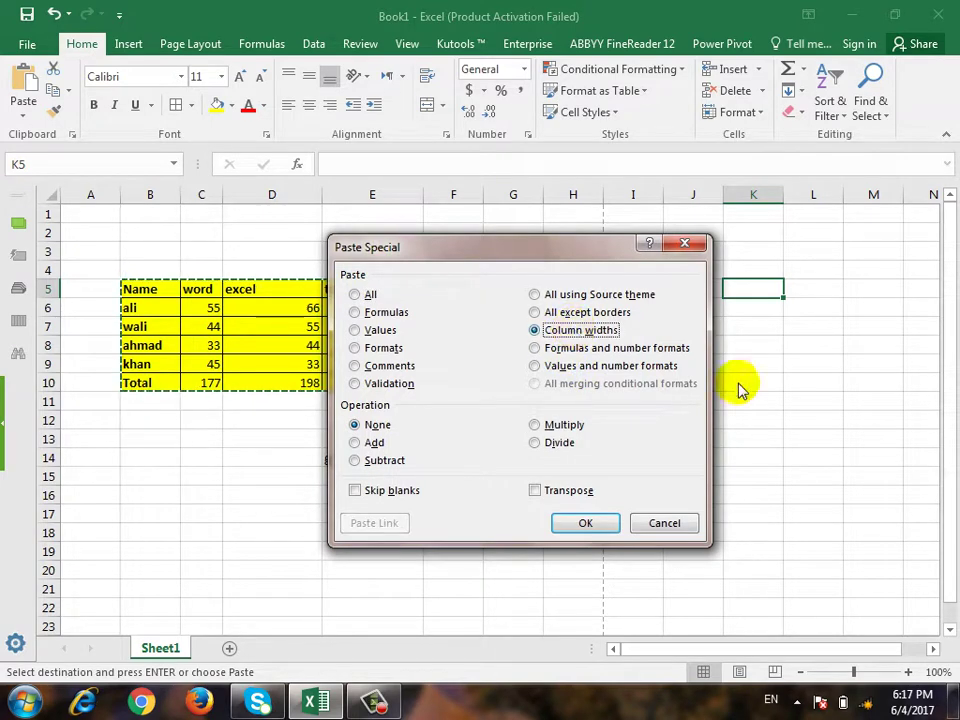
click(607, 523)
drag(805, 652, 900, 648)
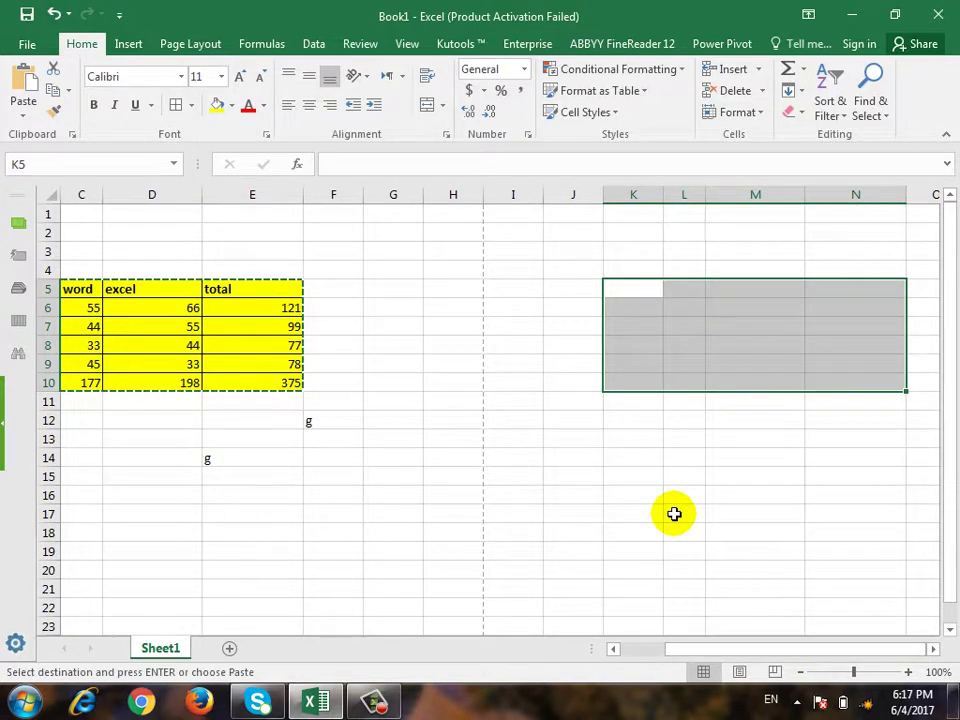
key(ctrl+z)
drag(714, 651, 489, 555)
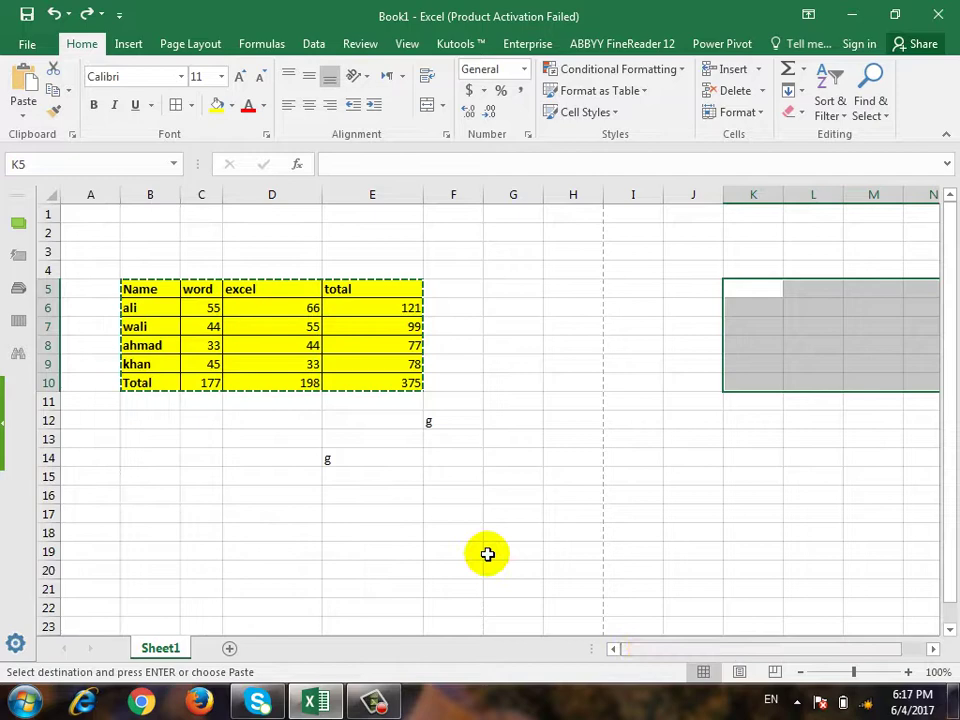
click(752, 292)
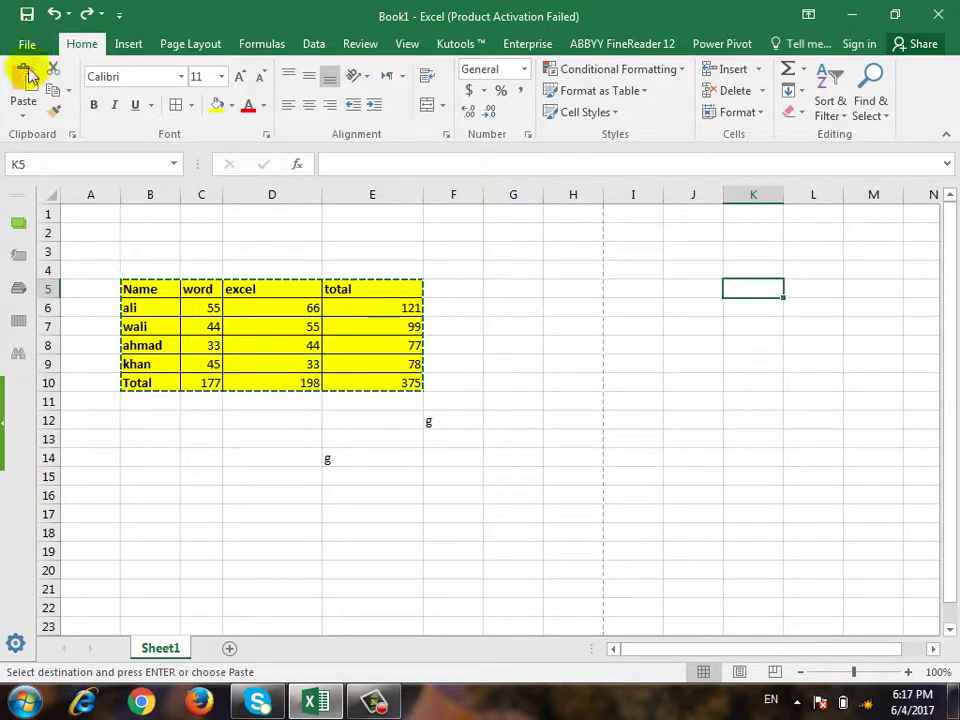
click(24, 113)
click(84, 324)
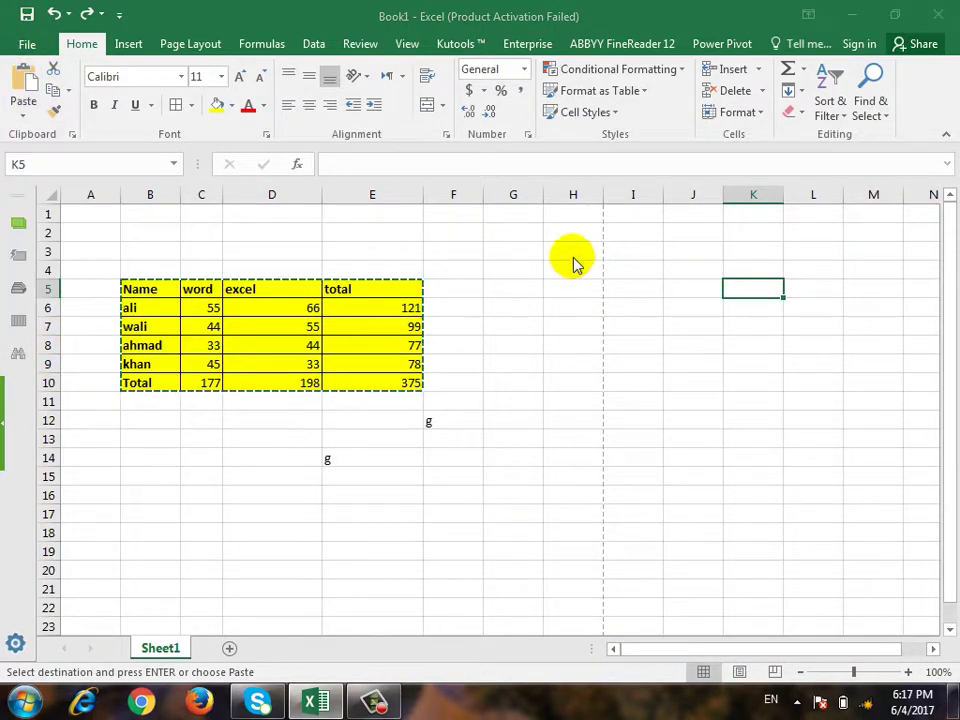
click(609, 350)
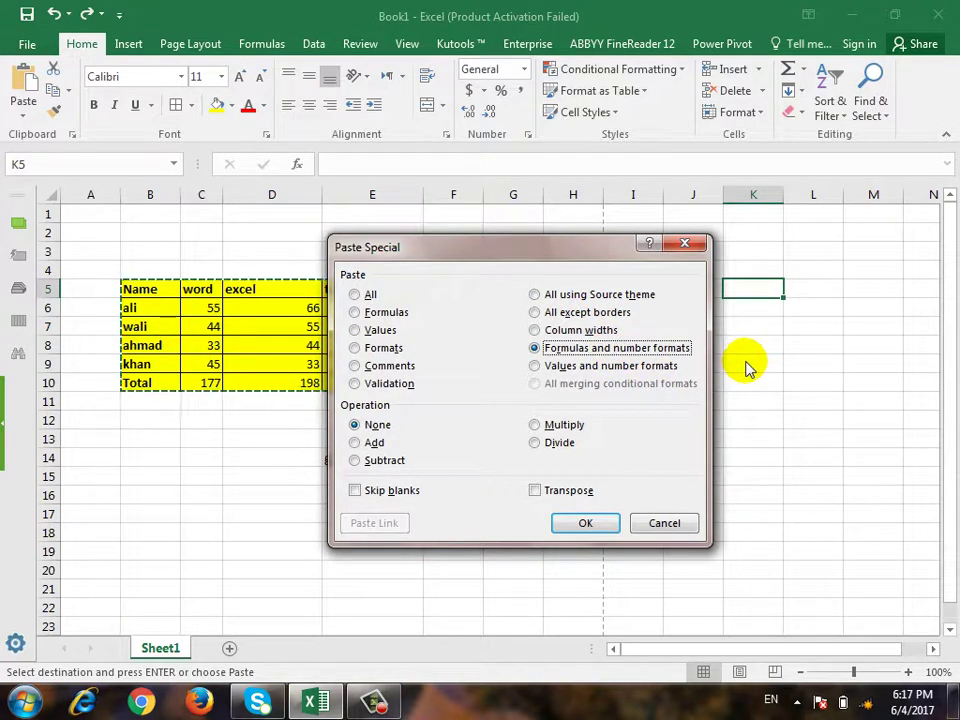
click(356, 312)
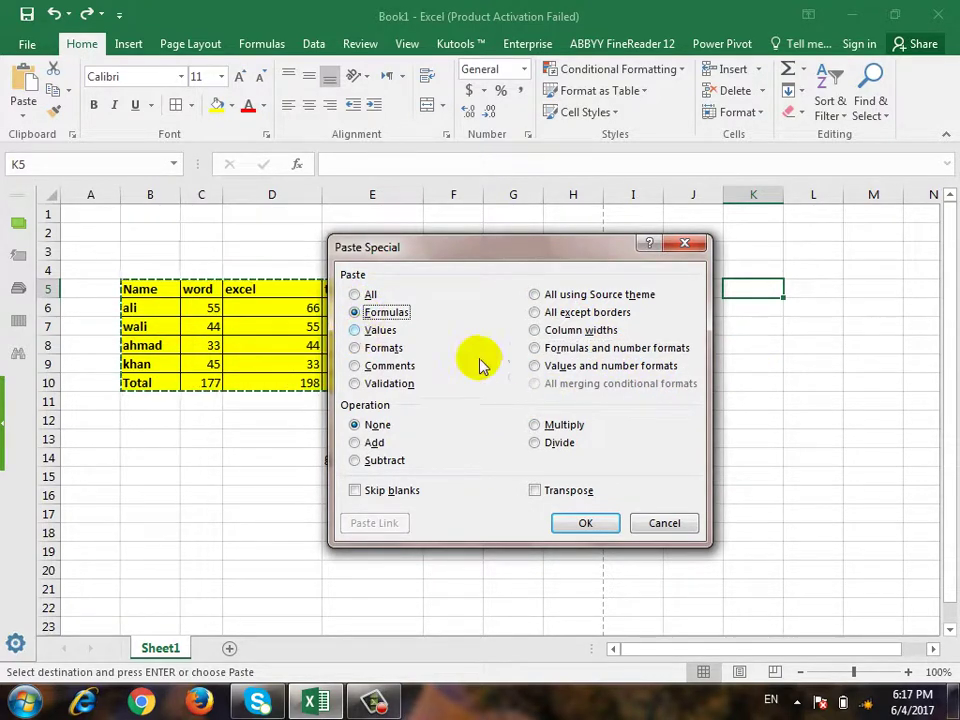
click(585, 349)
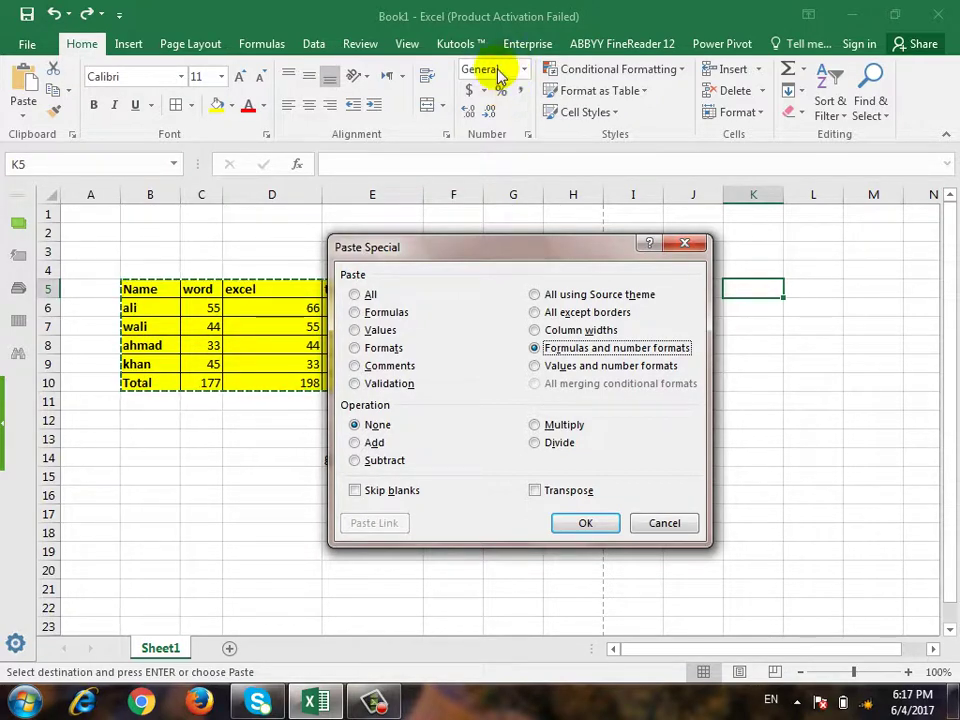
click(664, 523)
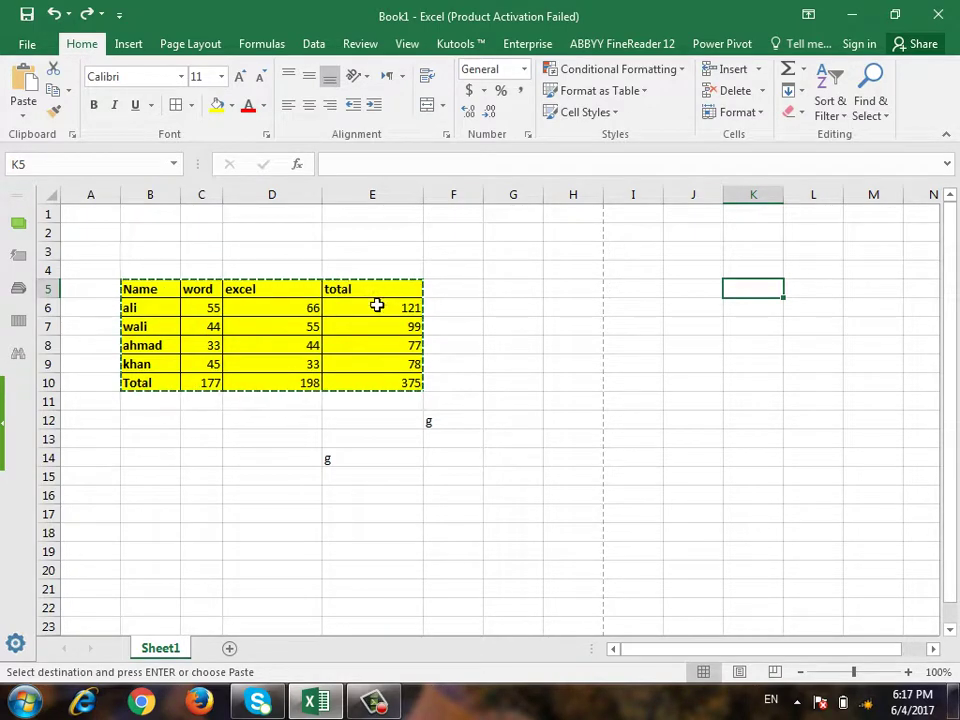
Step: Format the totals in E6:E10 as Percentage
drag(377, 305, 381, 378)
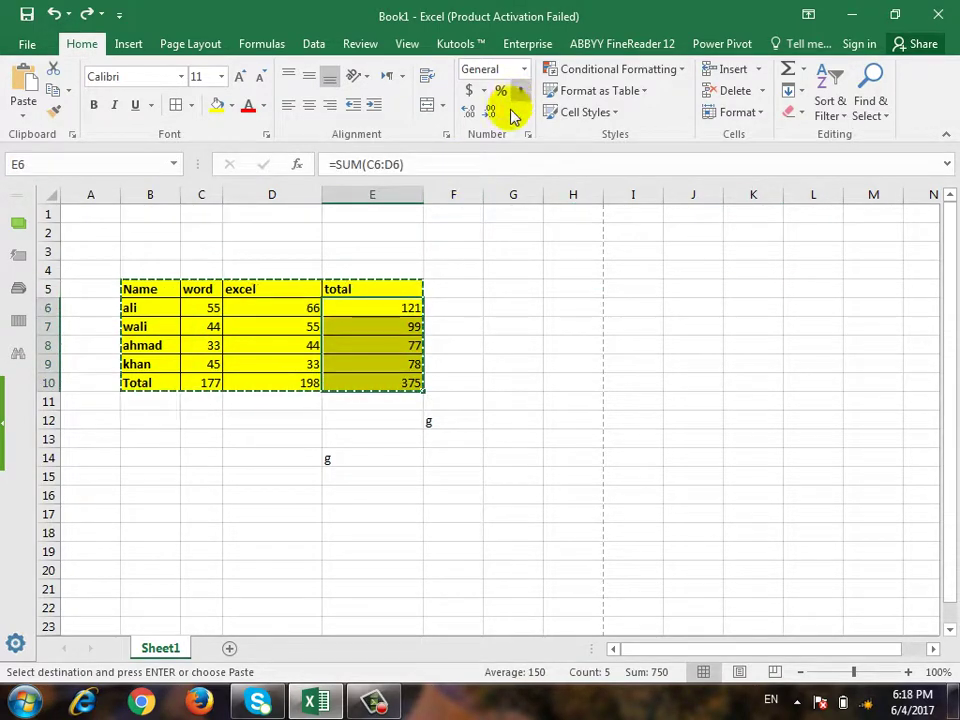
click(524, 69)
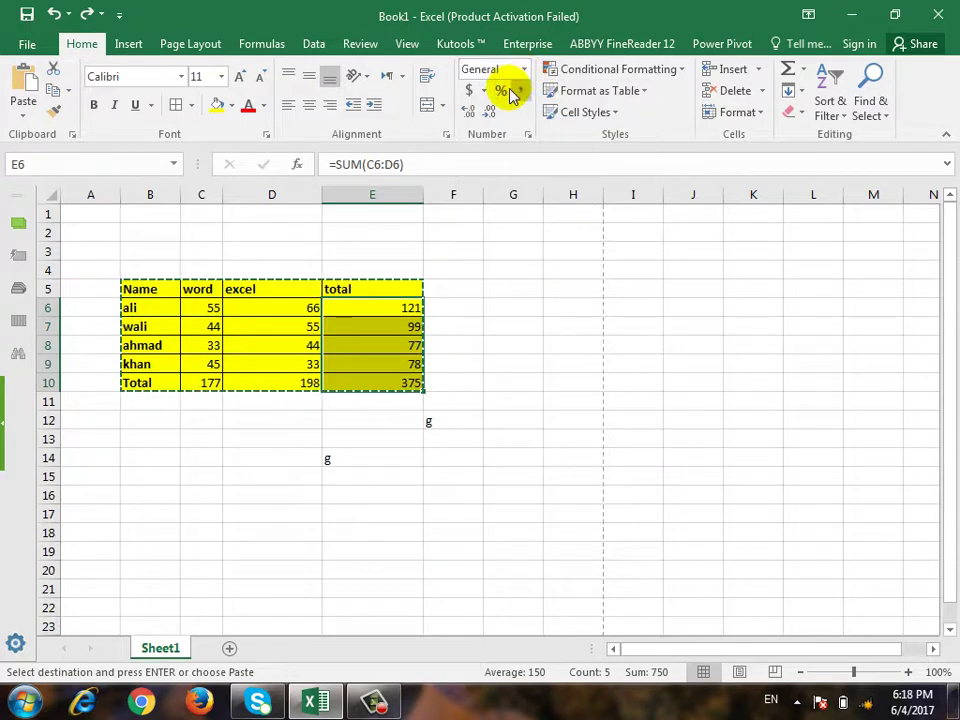
click(501, 90)
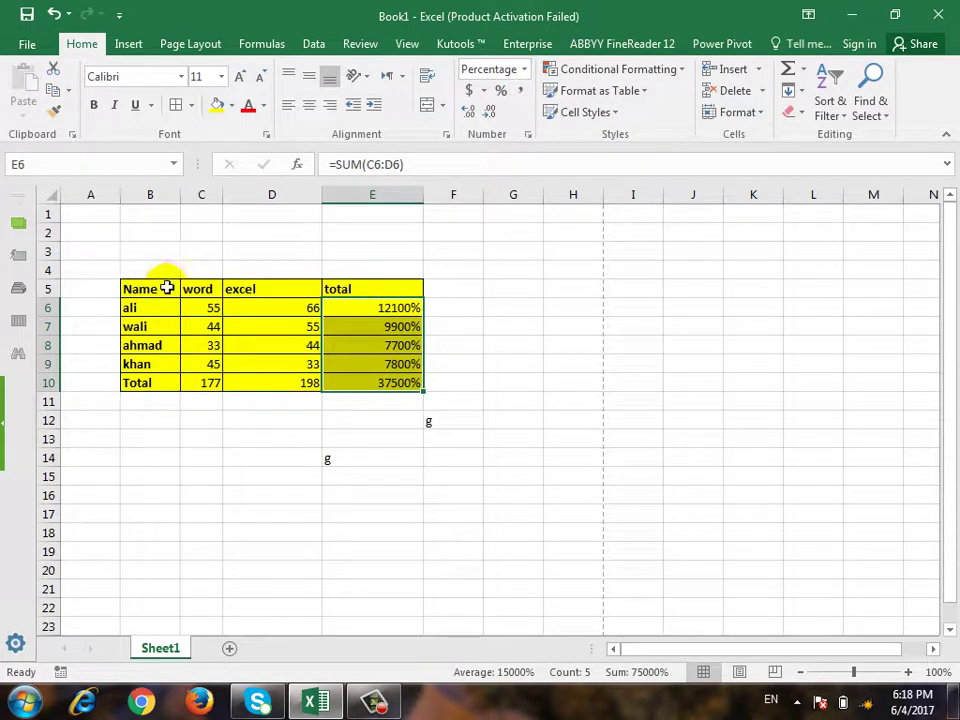
Step: Copy B5:E10, paste only its formulas at J4, check M5, then undo the paste
drag(167, 288, 414, 381)
key(ctrl+c)
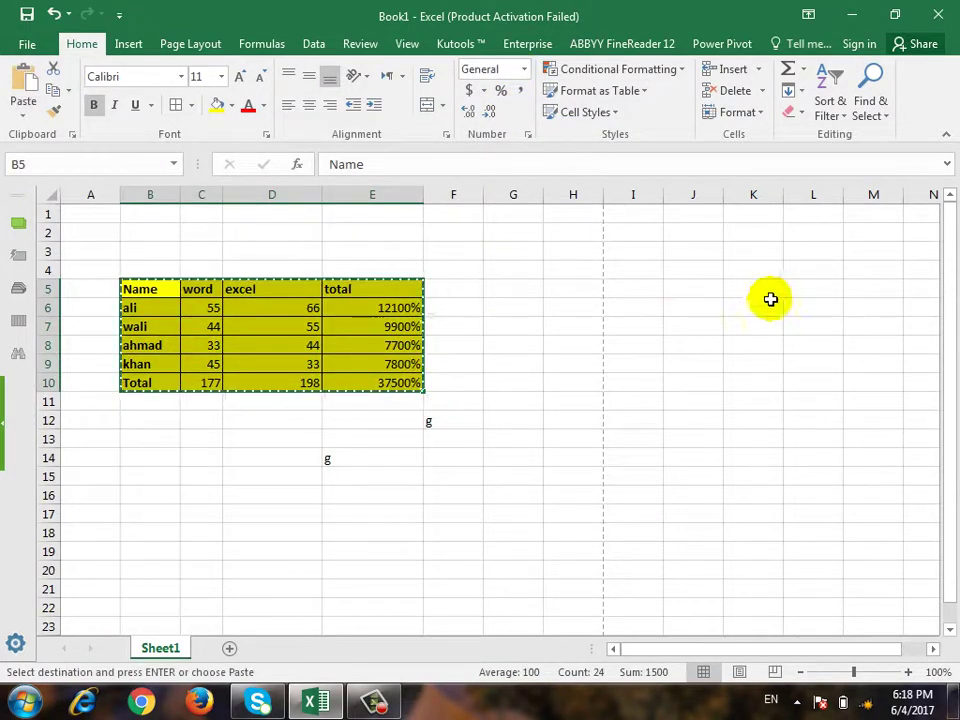
click(675, 274)
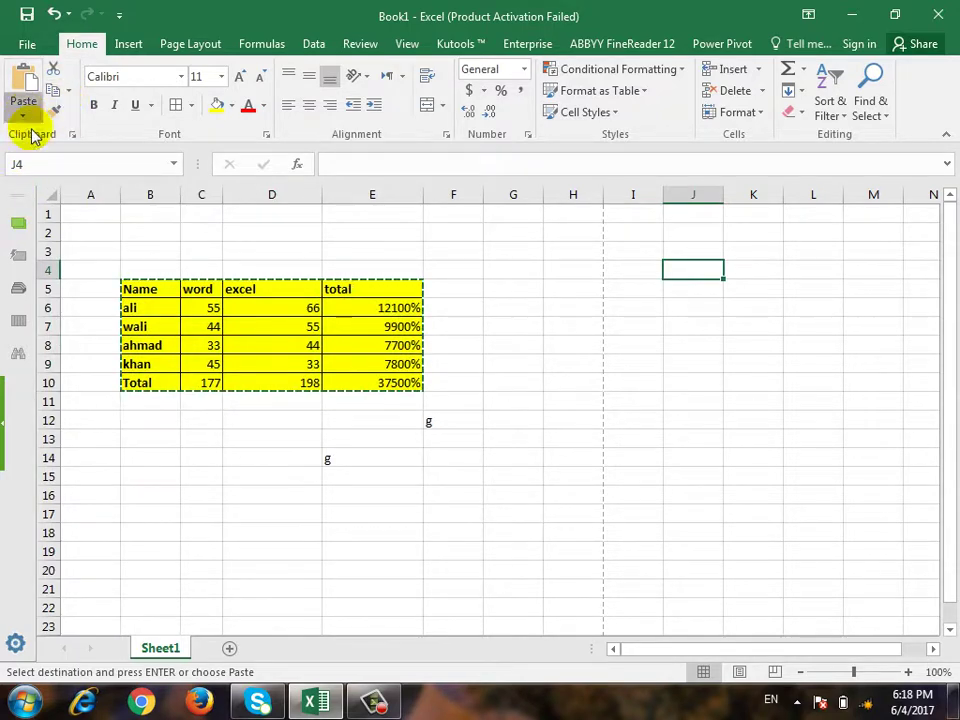
click(24, 114)
click(20, 313)
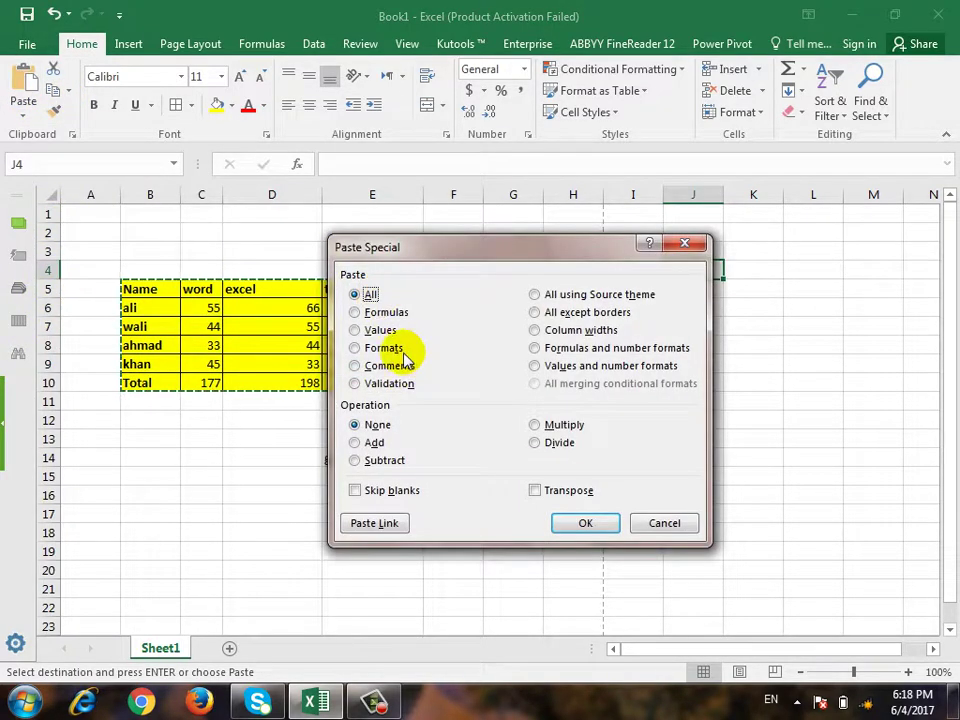
click(397, 313)
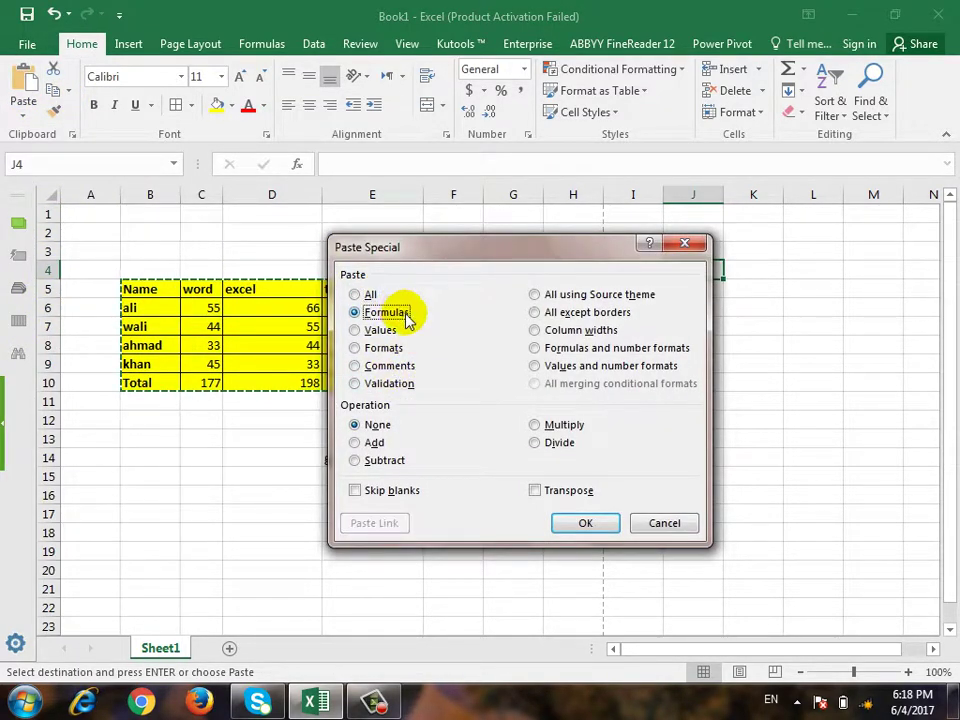
click(600, 522)
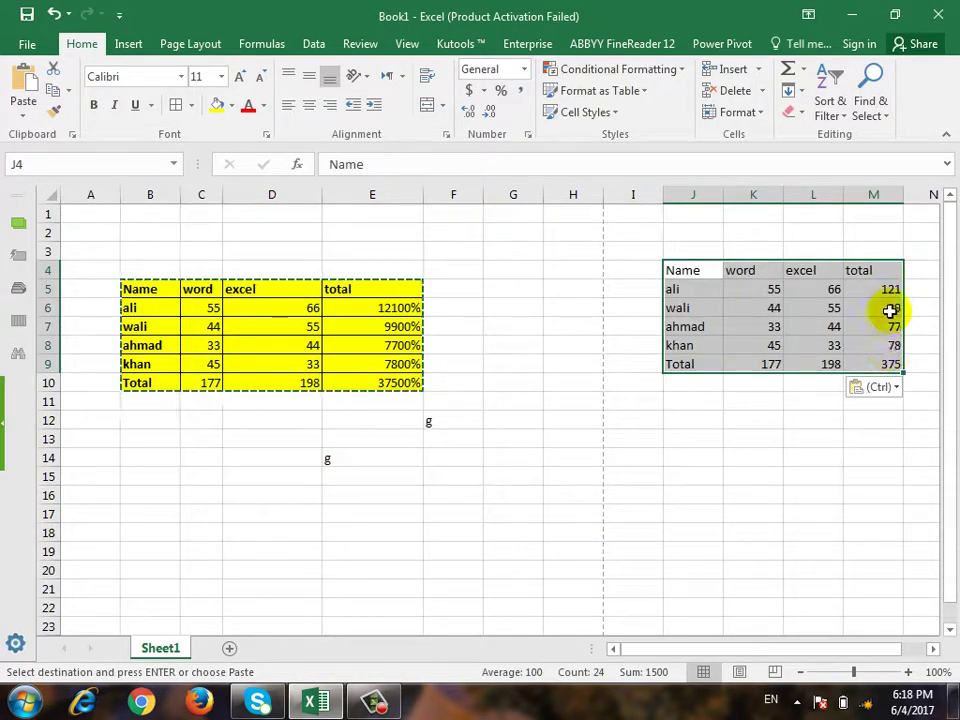
click(885, 289)
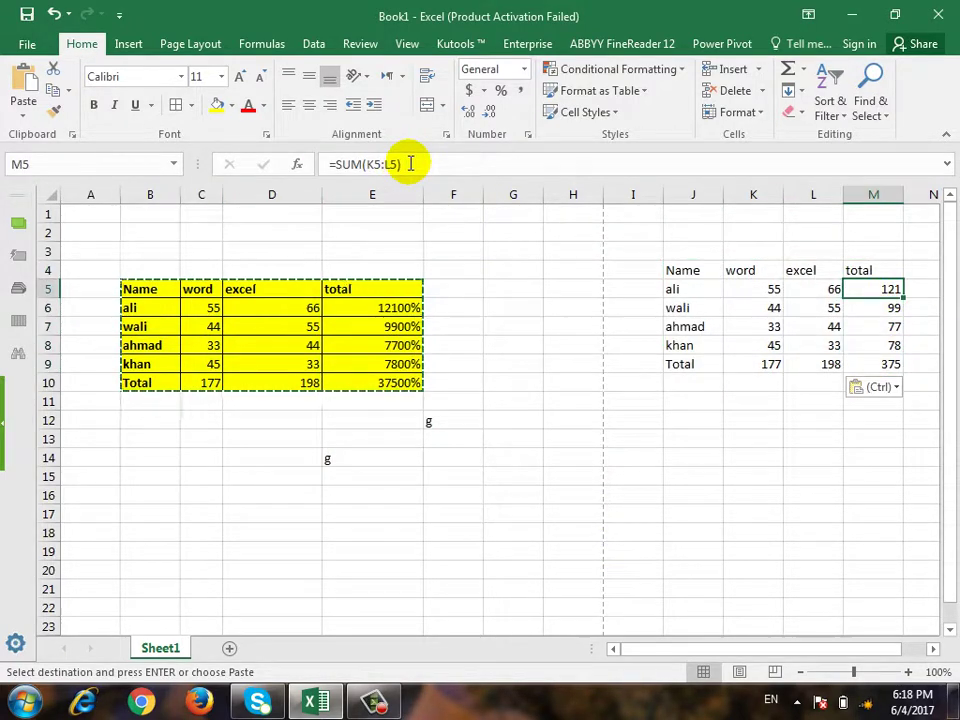
key(ctrl+z)
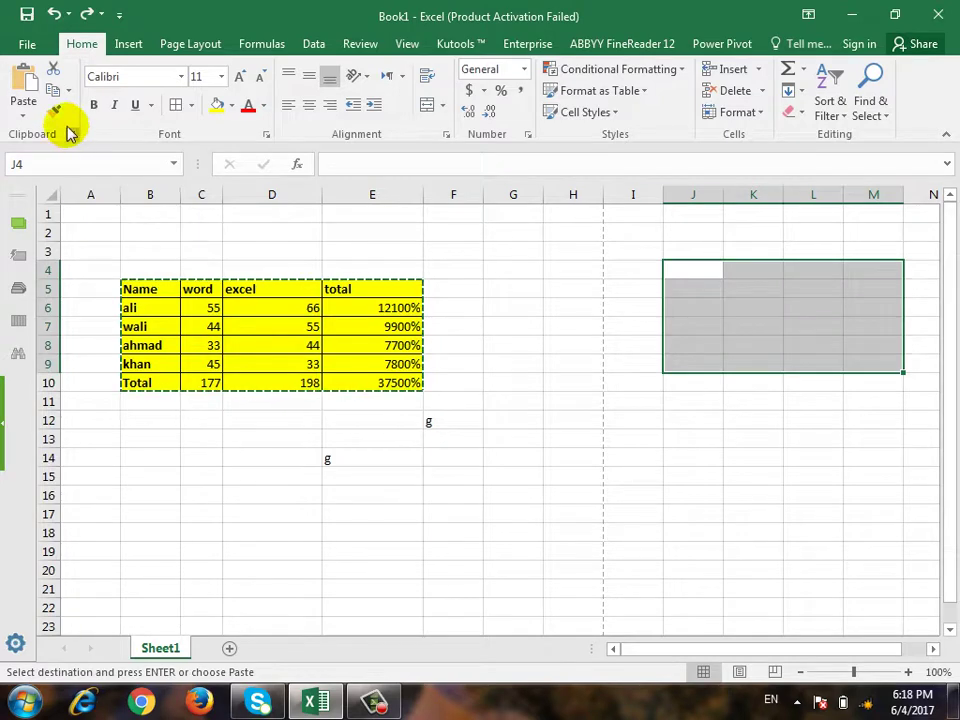
Step: Paste the copied table at J4 as values and number formats, then undo it
click(23, 110)
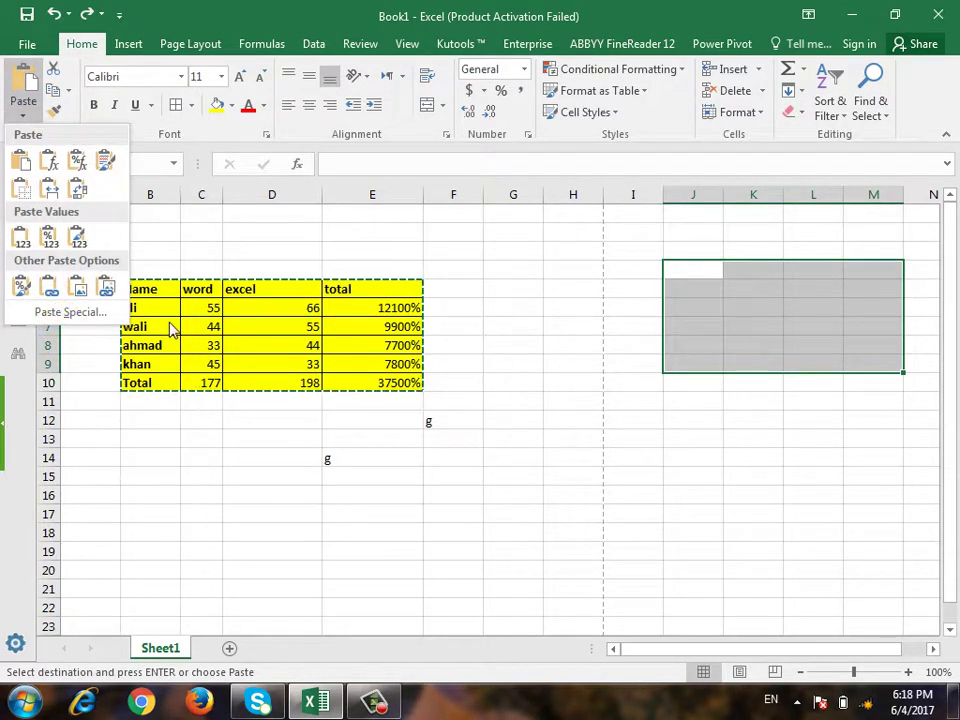
click(90, 312)
click(620, 348)
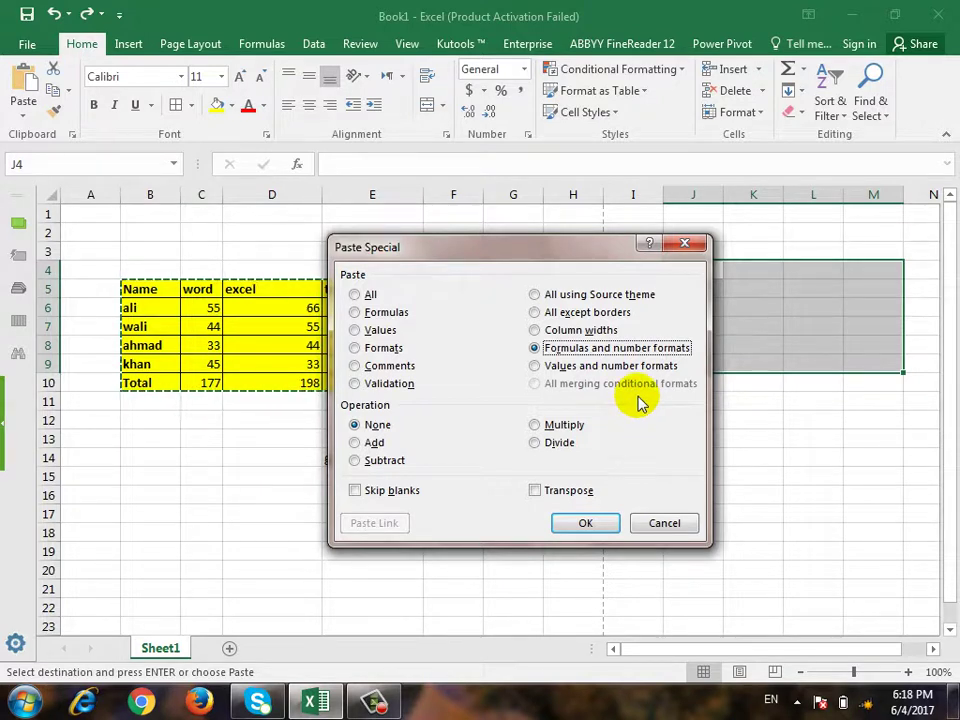
click(614, 368)
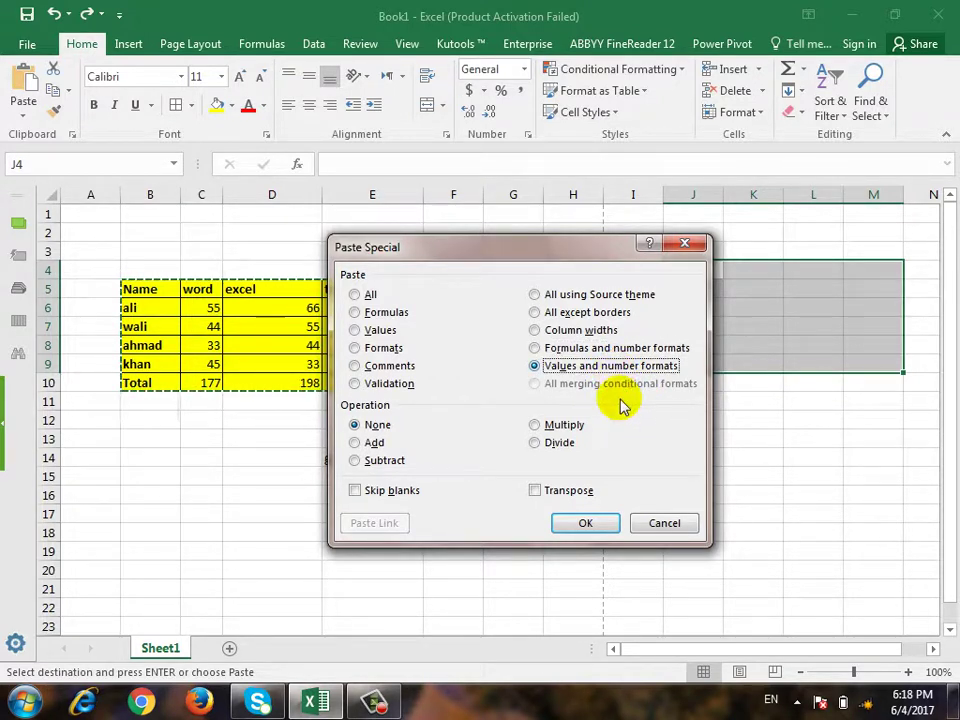
click(388, 334)
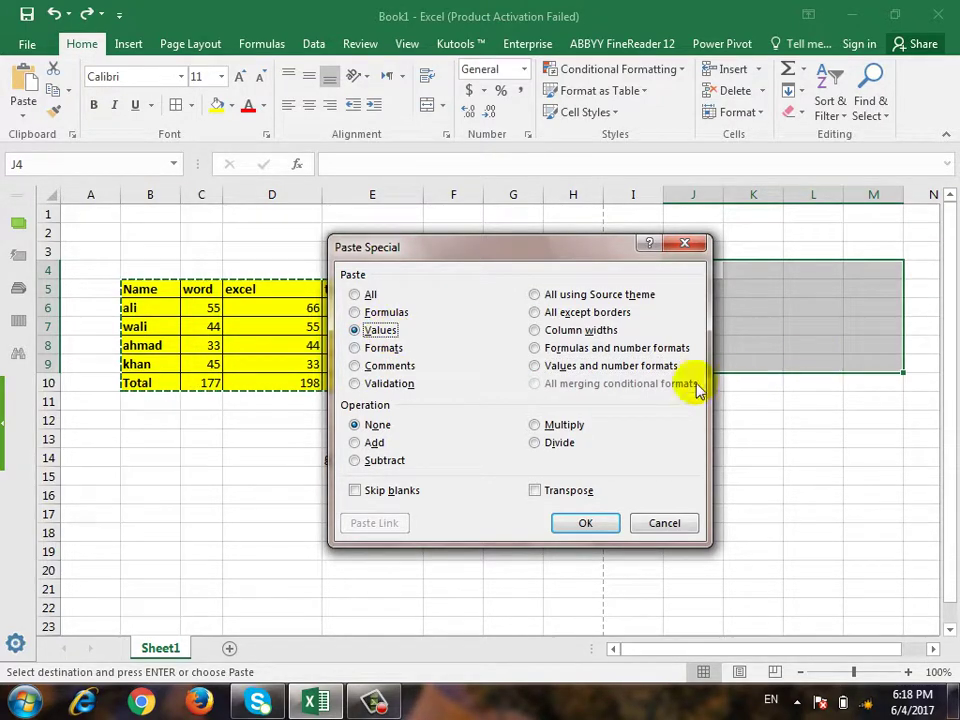
click(666, 367)
drag(577, 255, 665, 329)
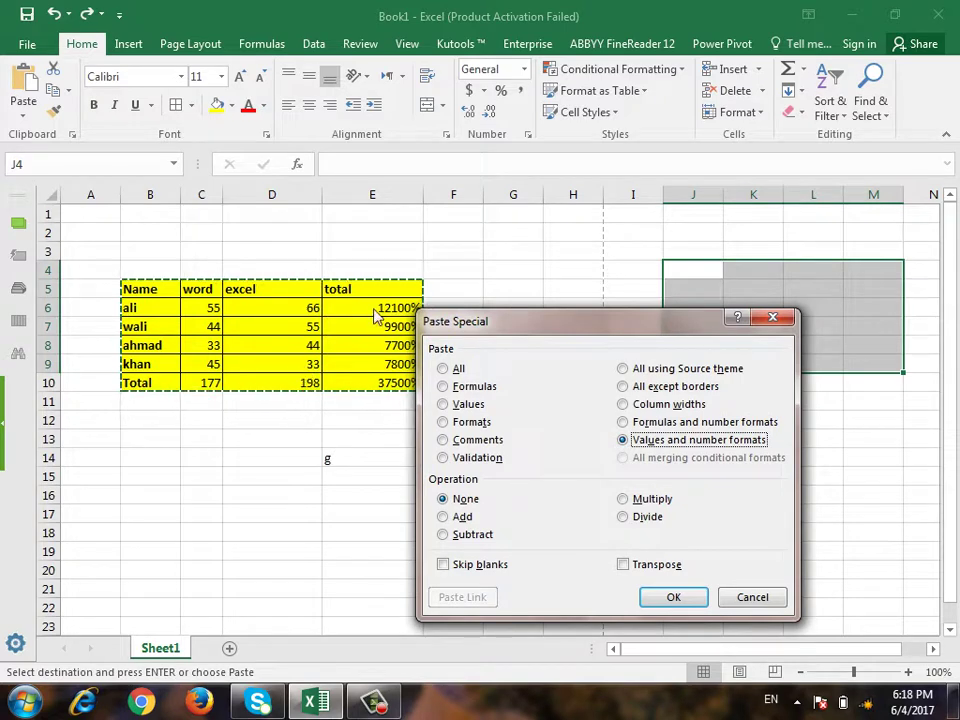
click(671, 596)
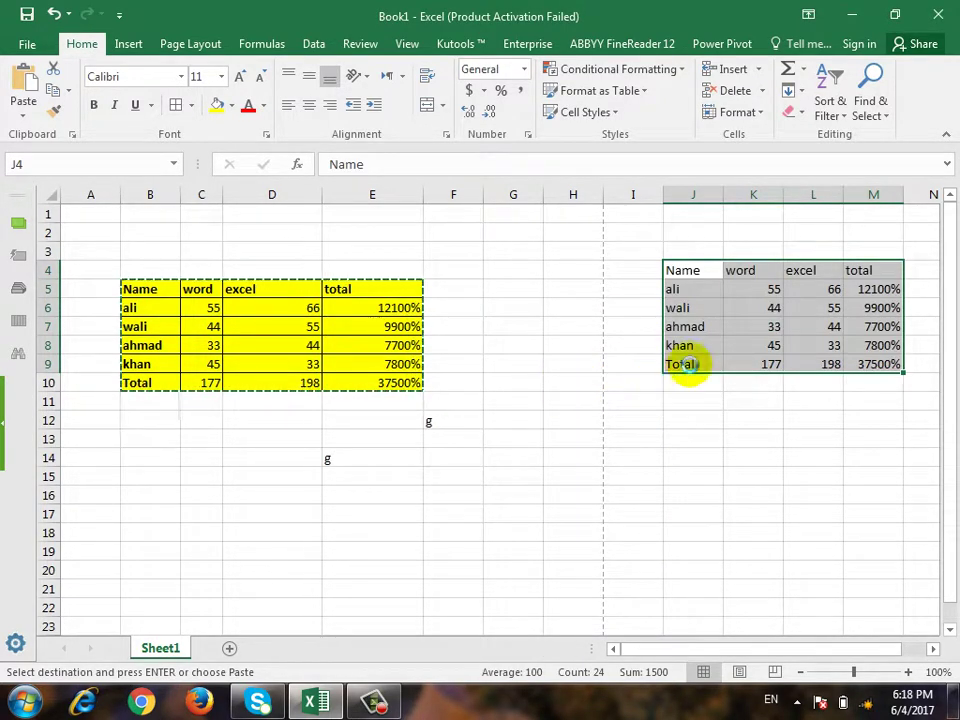
key(ctrl+z)
click(703, 275)
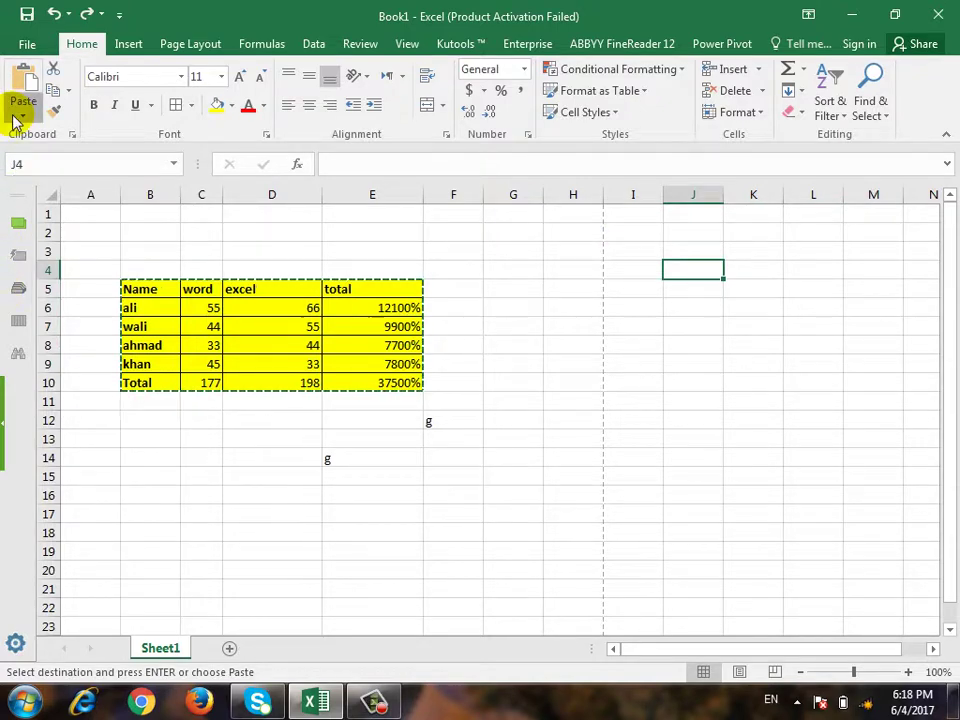
click(22, 108)
click(60, 314)
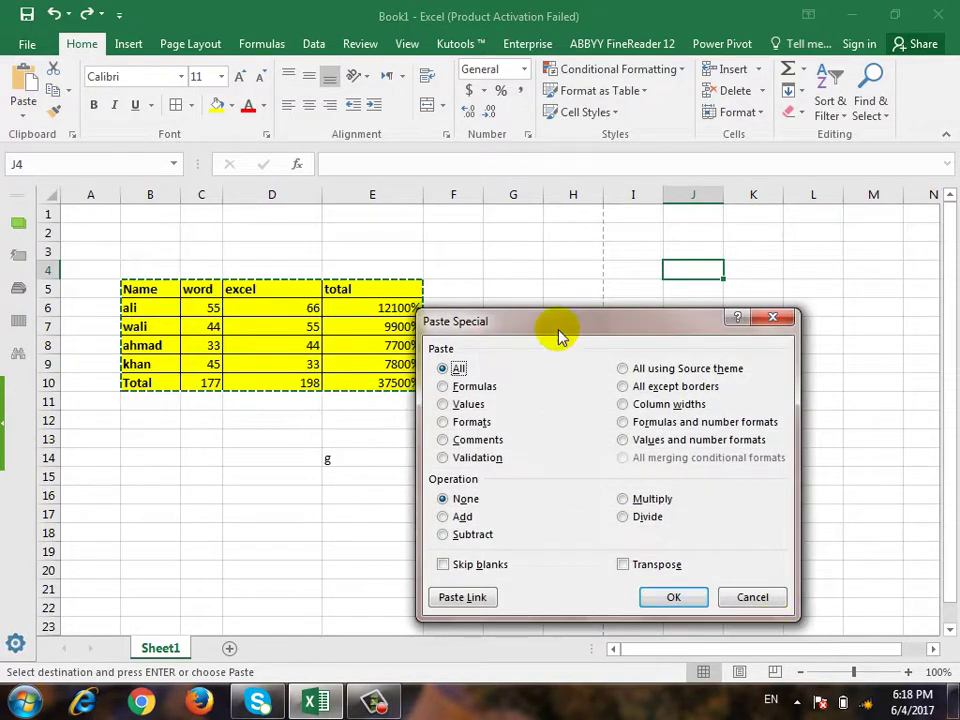
drag(587, 320, 539, 256)
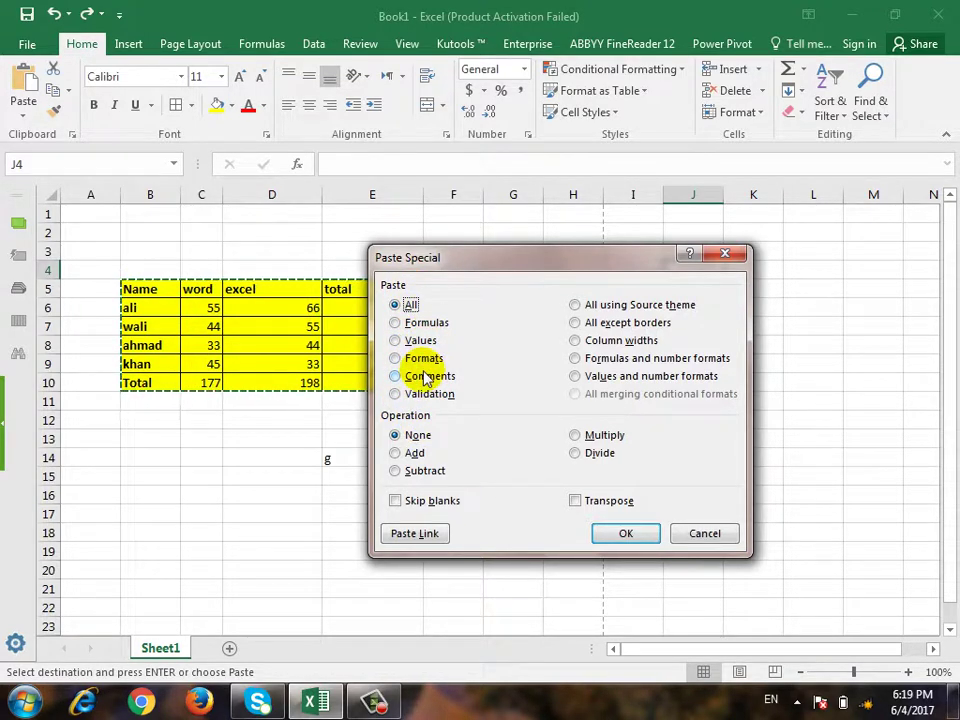
click(705, 533)
click(310, 552)
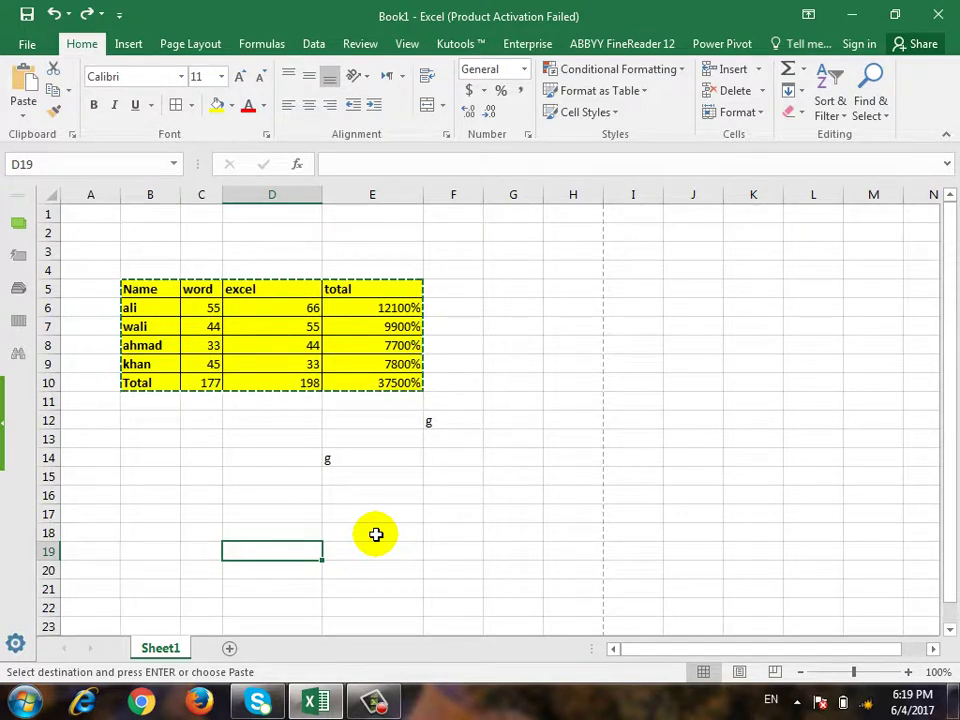
text(1)
key(Tab)
text(2)
key(Tab)
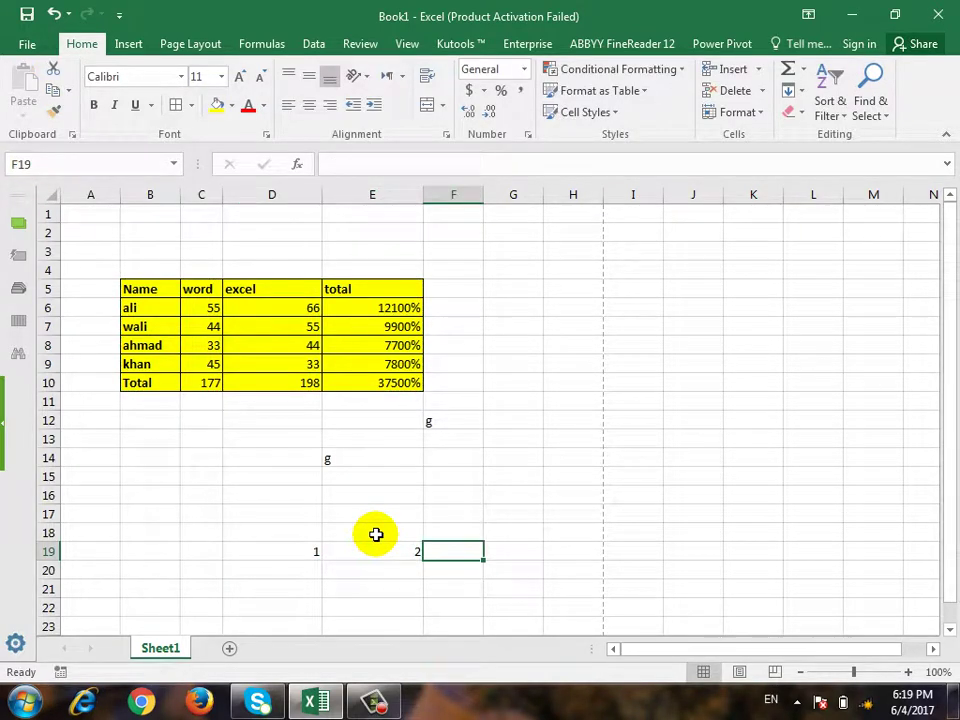
key(Left)
key(Left)
key(Right)
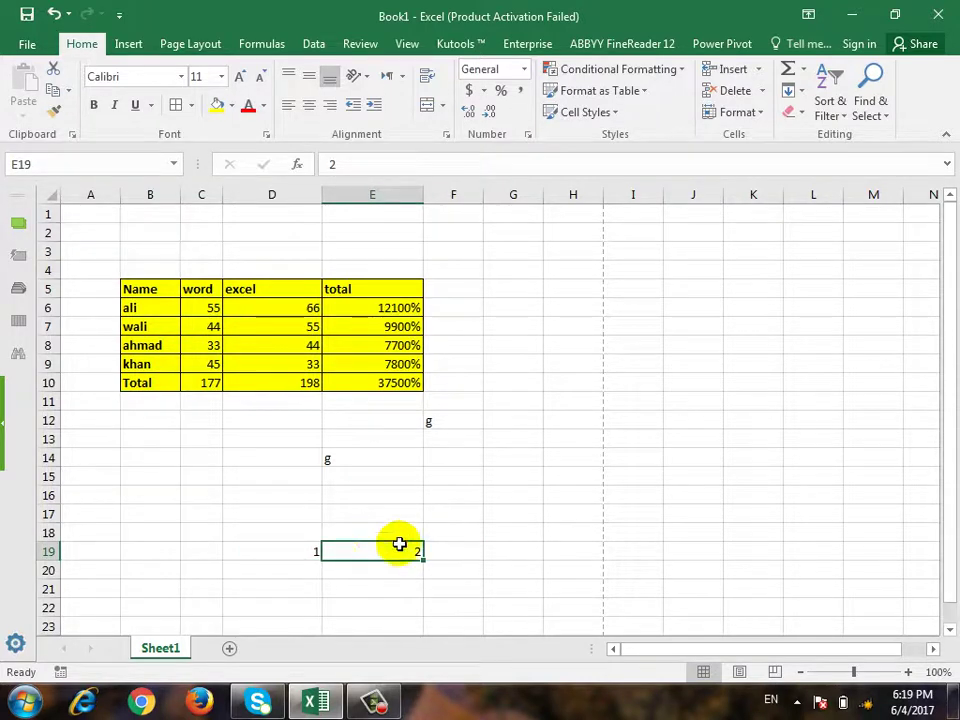
click(513, 589)
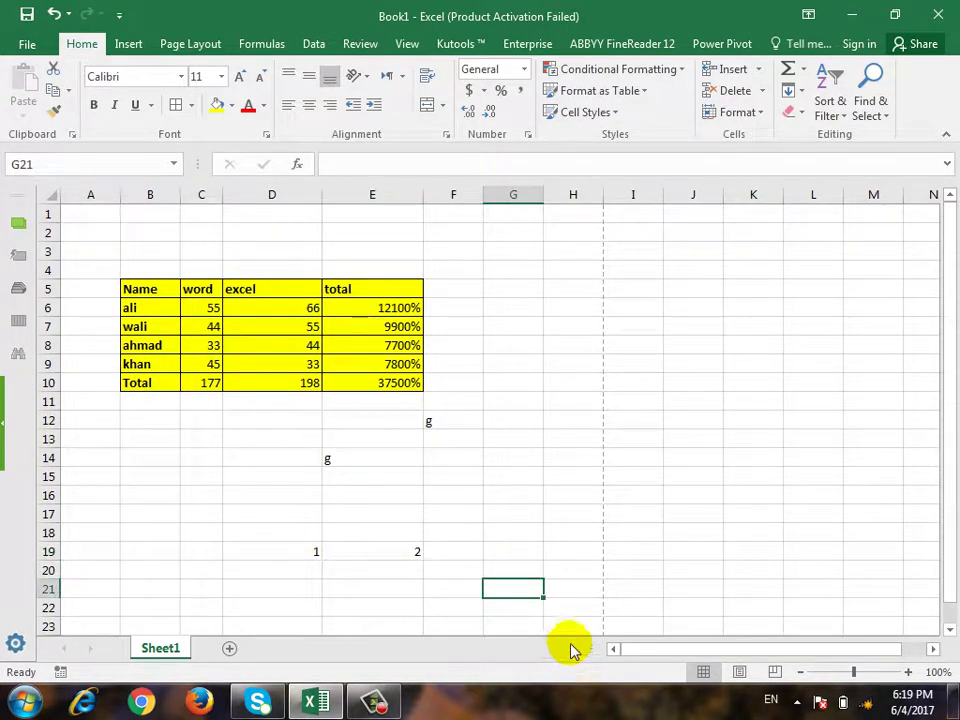
text(5)
click(549, 533)
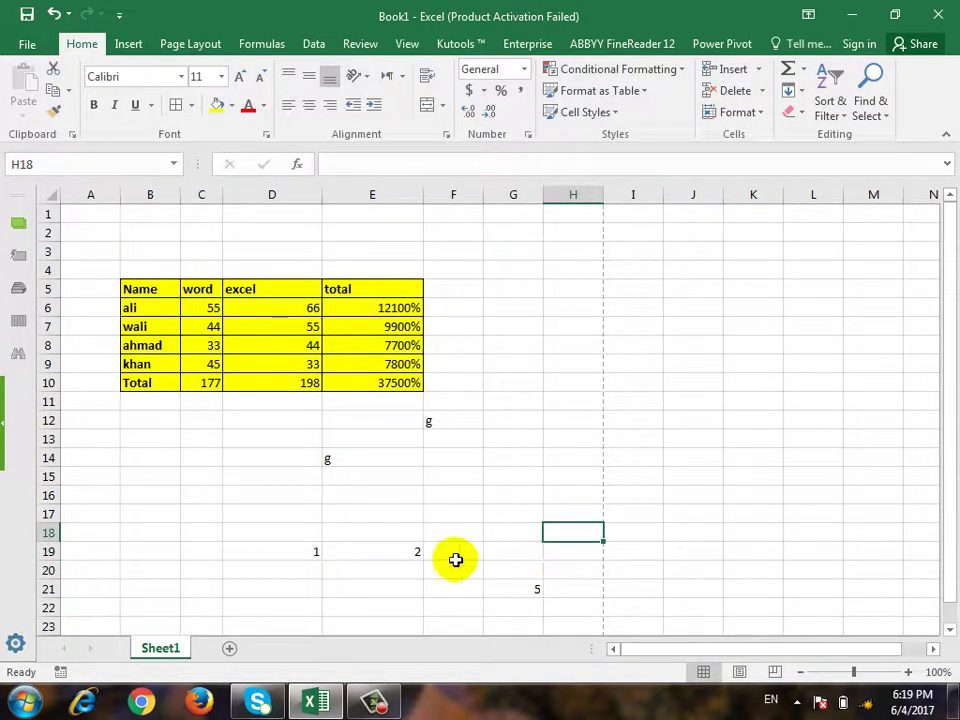
click(401, 551)
click(53, 92)
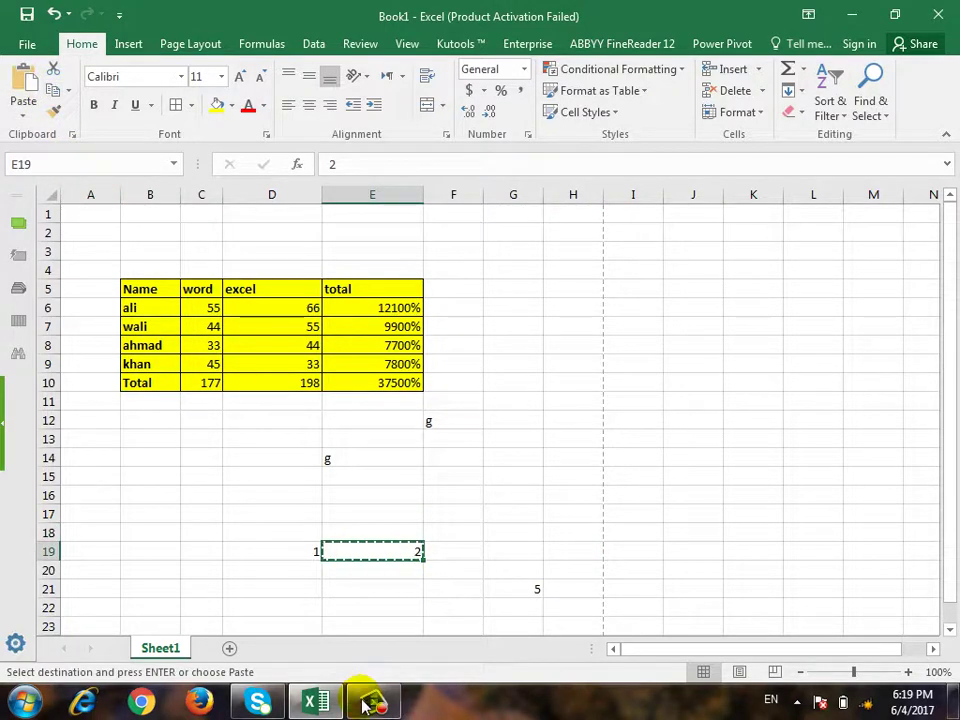
click(493, 587)
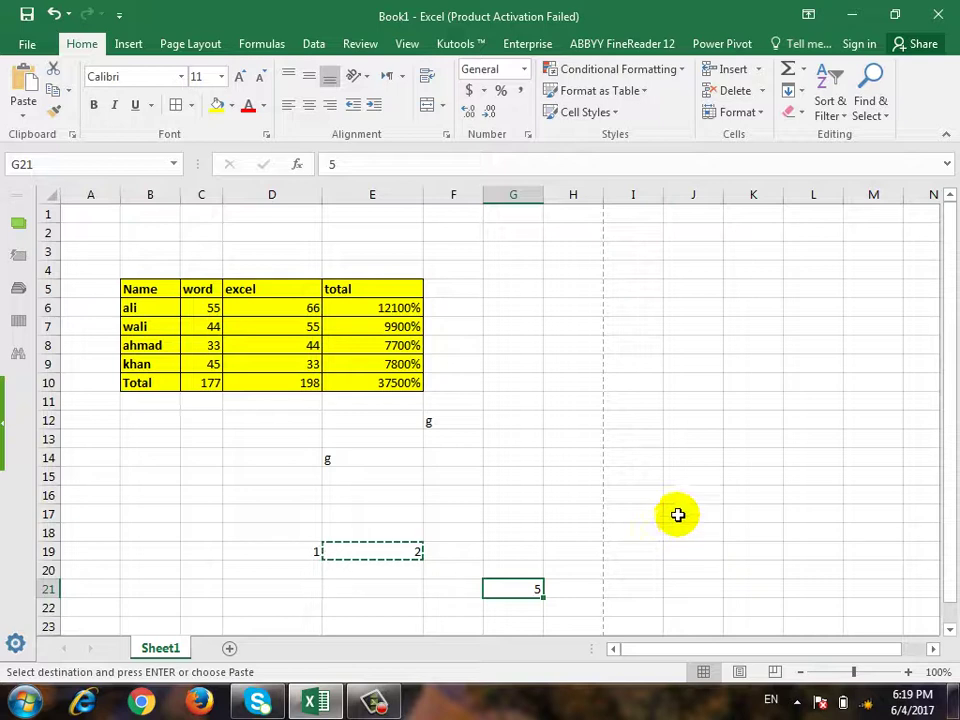
click(28, 78)
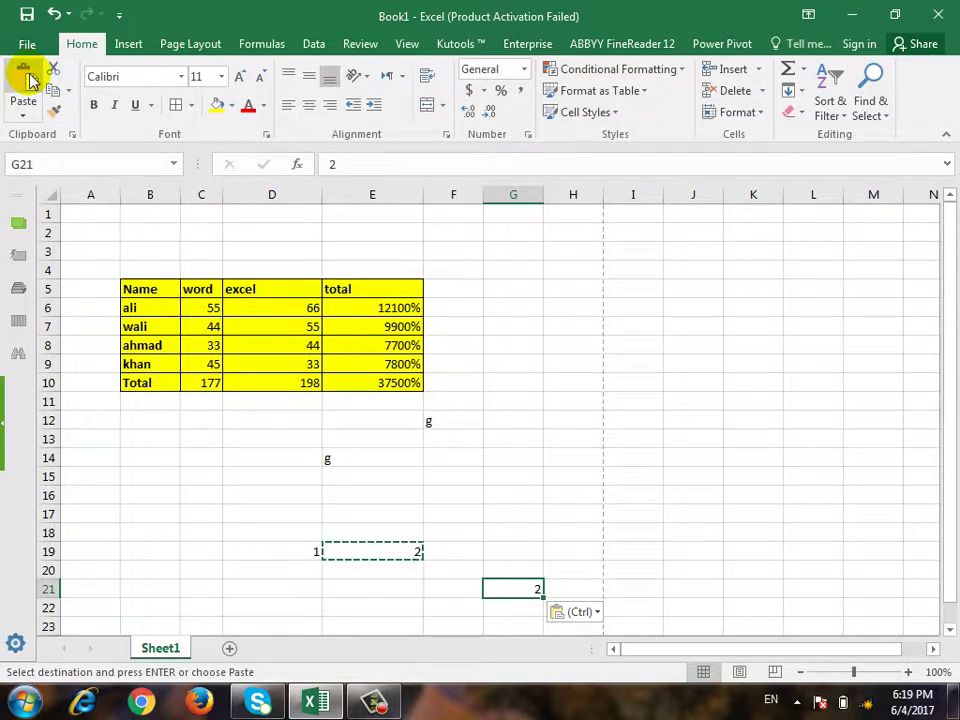
key(ctrl+z)
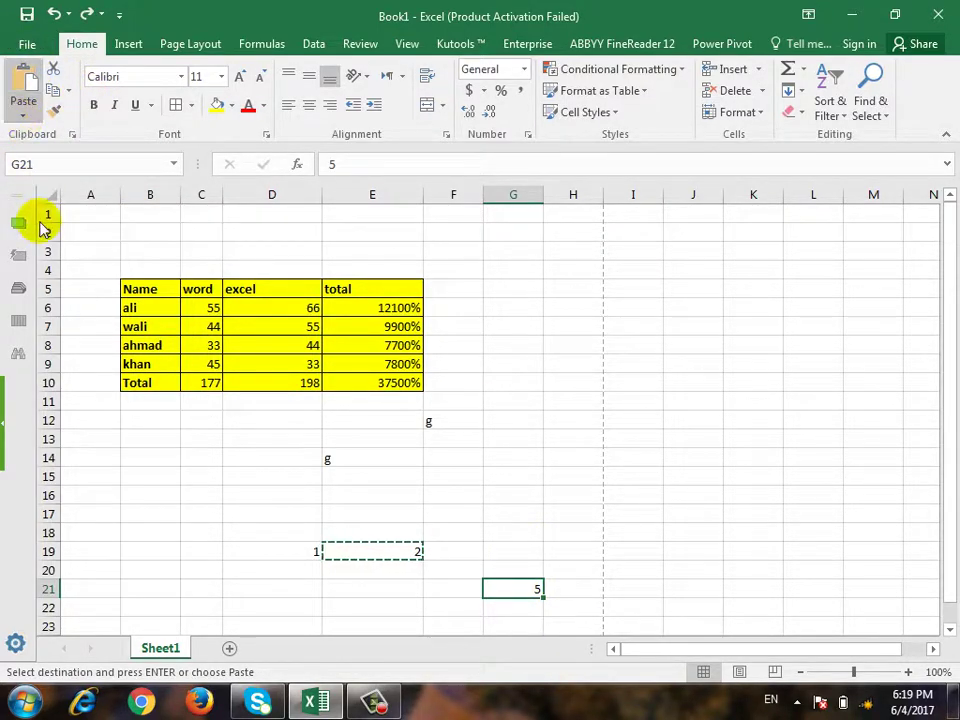
Step: Paste the copied 2 into G21 with the Add operation, turning 5 into 7
click(45, 313)
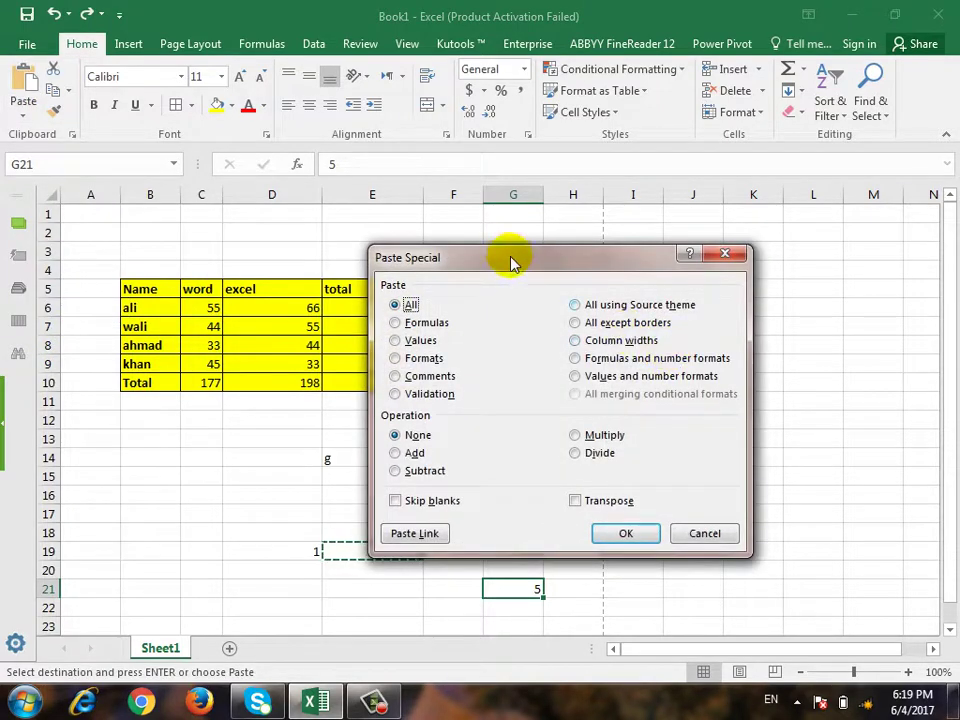
drag(531, 261, 473, 211)
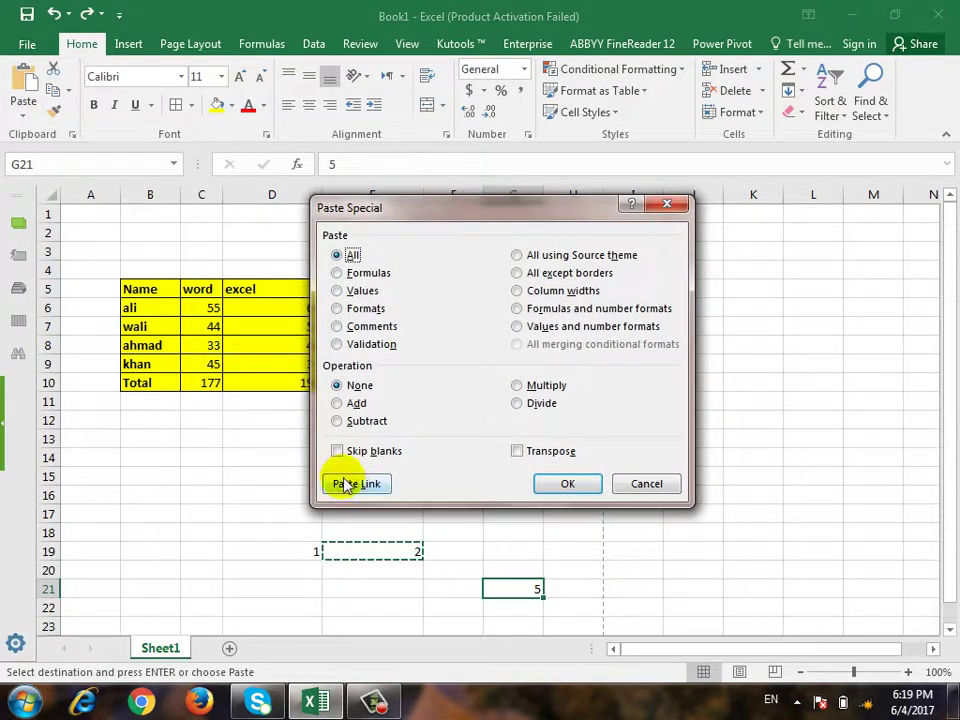
click(357, 403)
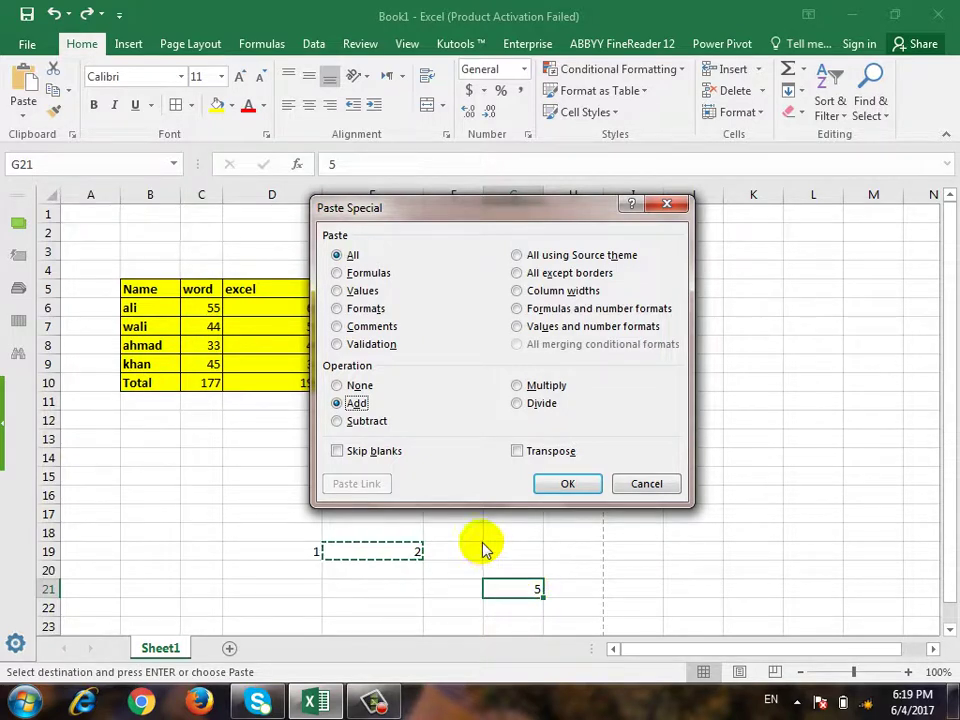
click(362, 422)
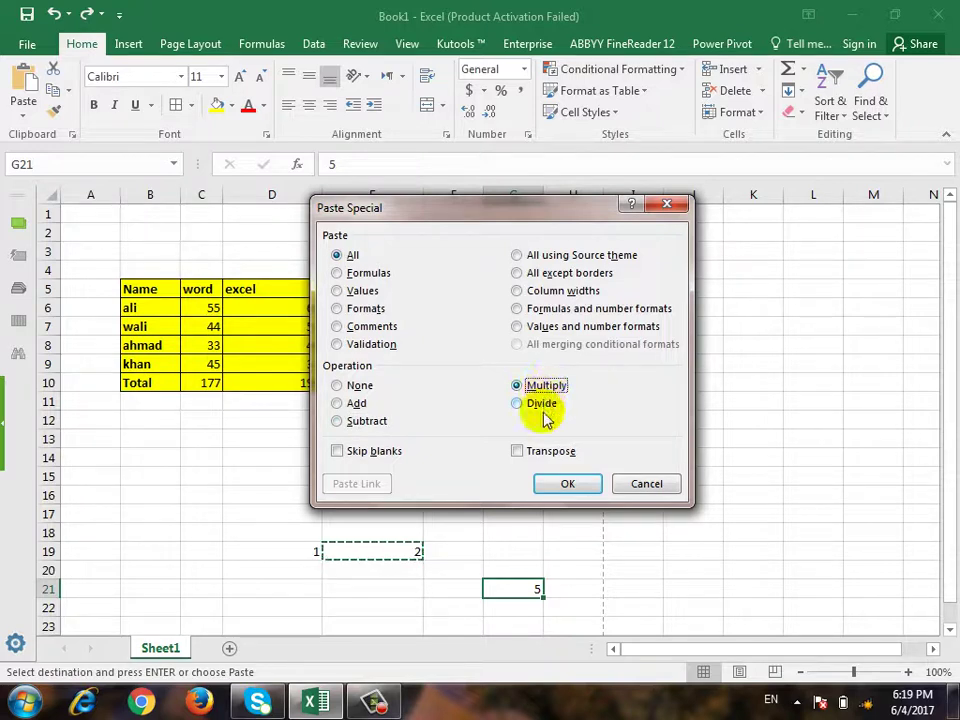
click(358, 403)
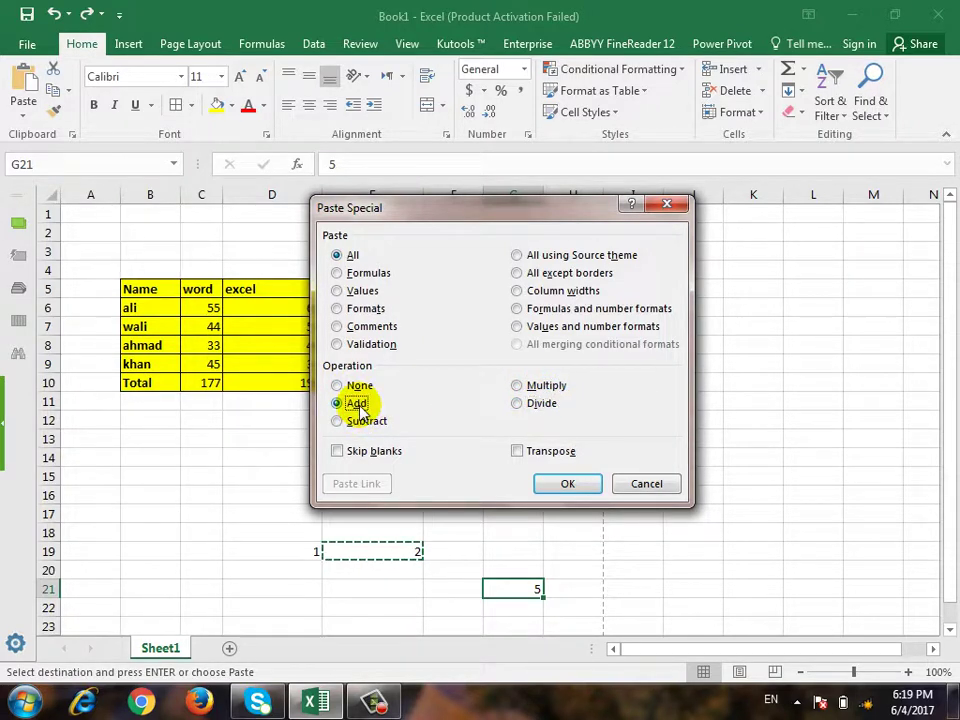
click(553, 483)
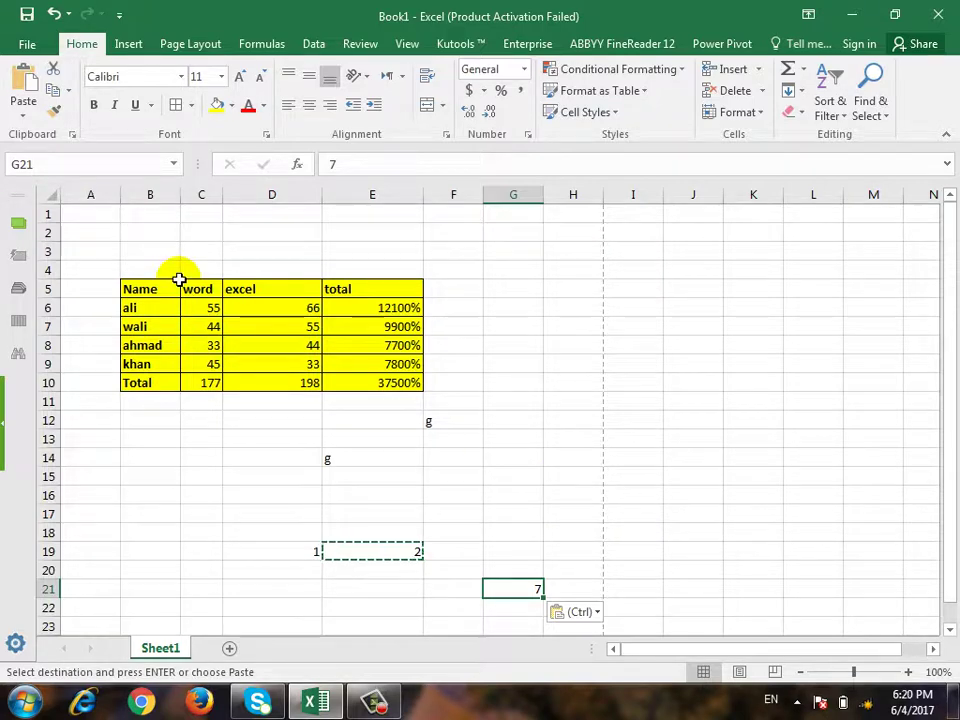
Step: Reopen Paste Special, dismiss it with Esc, and select D8
click(24, 115)
click(70, 313)
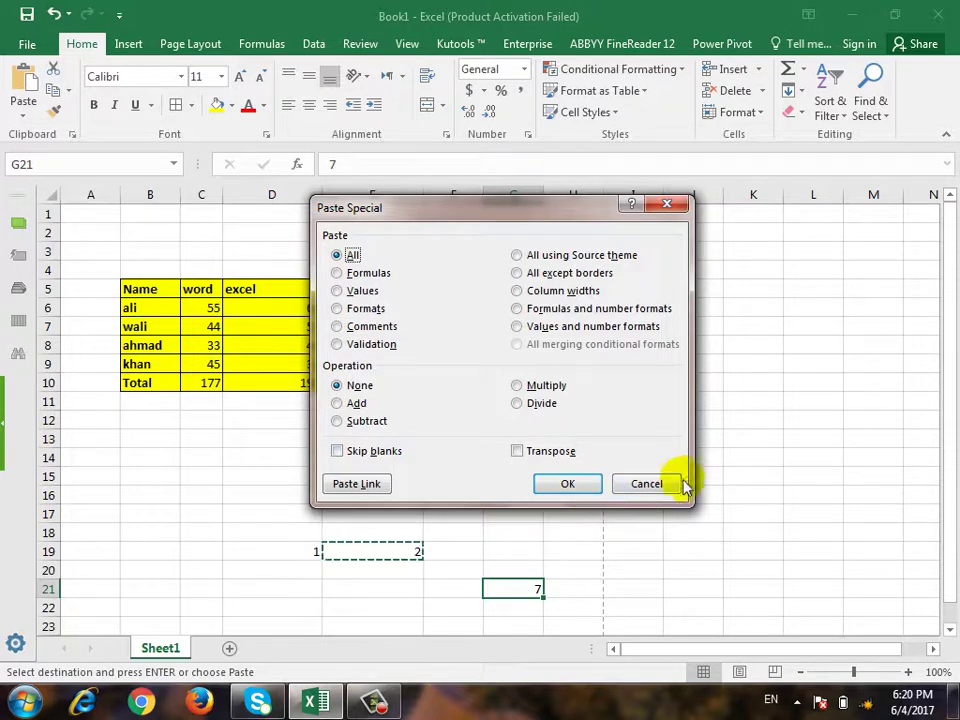
key(Escape)
click(305, 345)
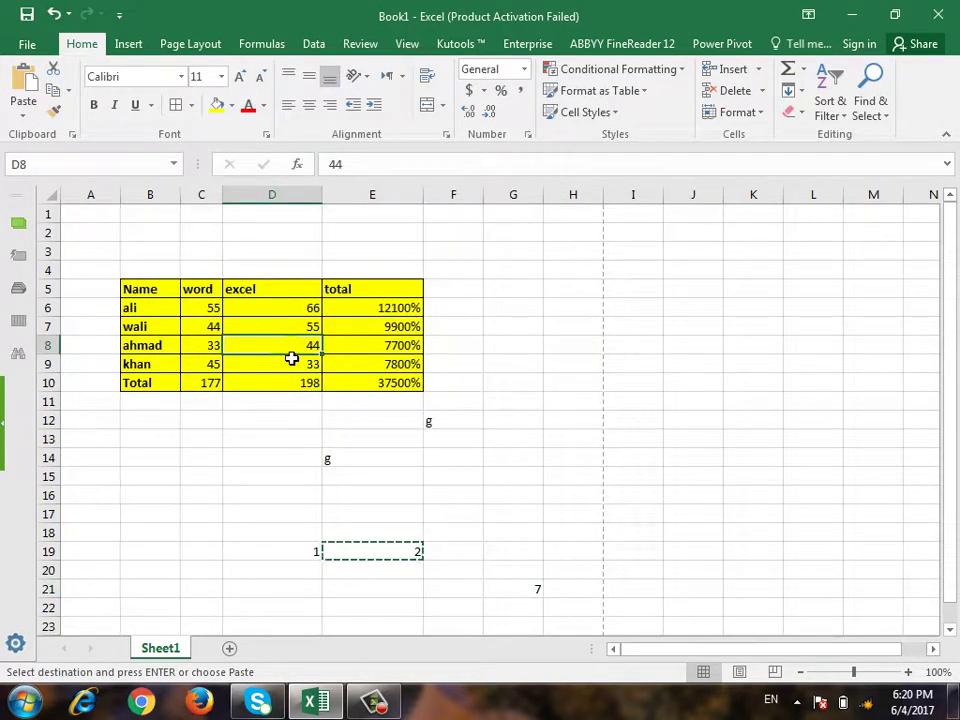
Step: Clear the scores in D8, C7 and C8
key(Delete)
key(Left)
key(Up)
key(Delete)
key(Down)
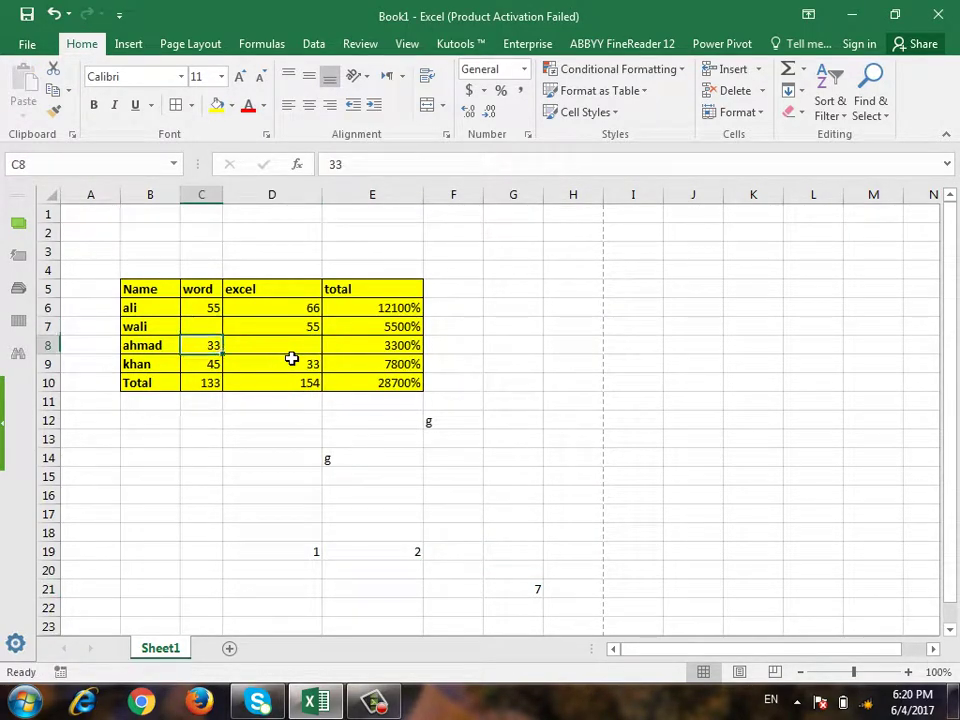
key(Delete)
key(Right)
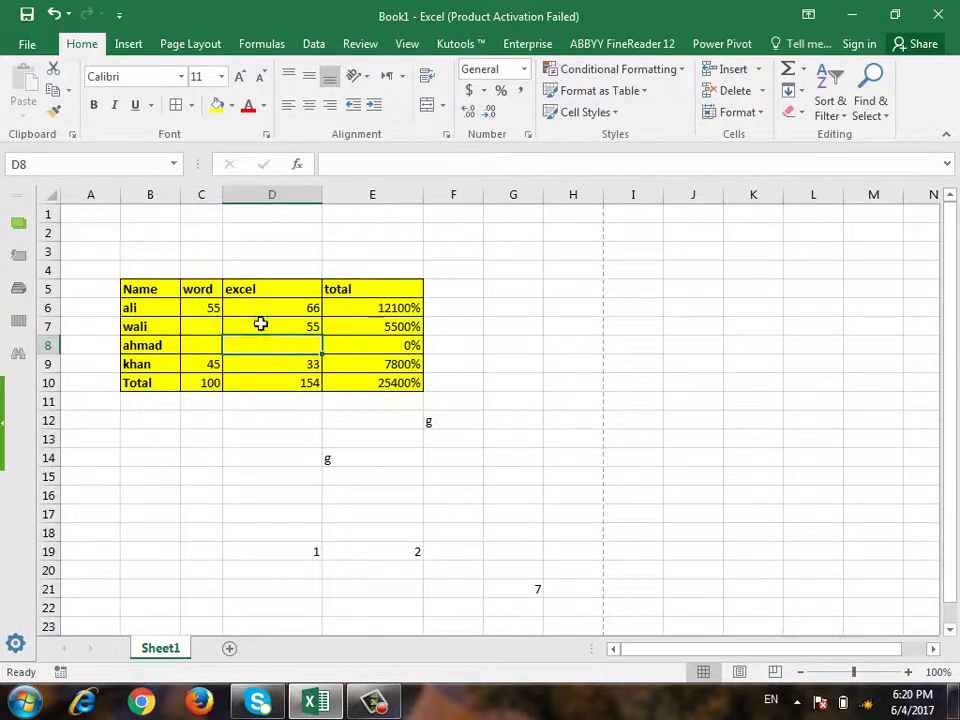
Step: Copy the score table B5:E10 and open Paste Special with I5 as destination
drag(140, 289, 392, 379)
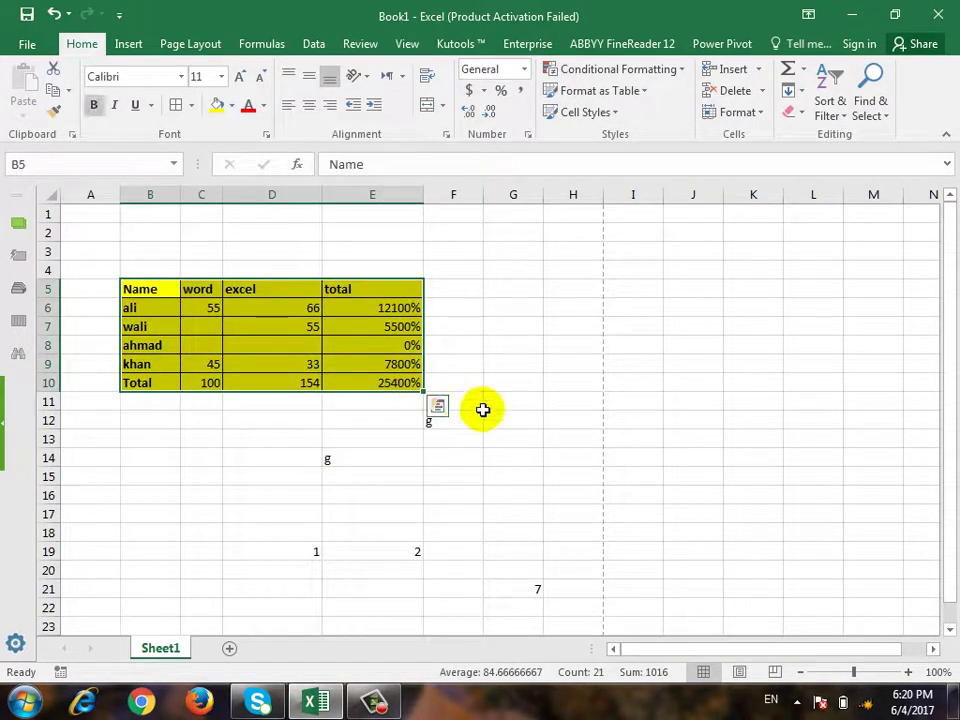
key(ctrl+c)
click(653, 270)
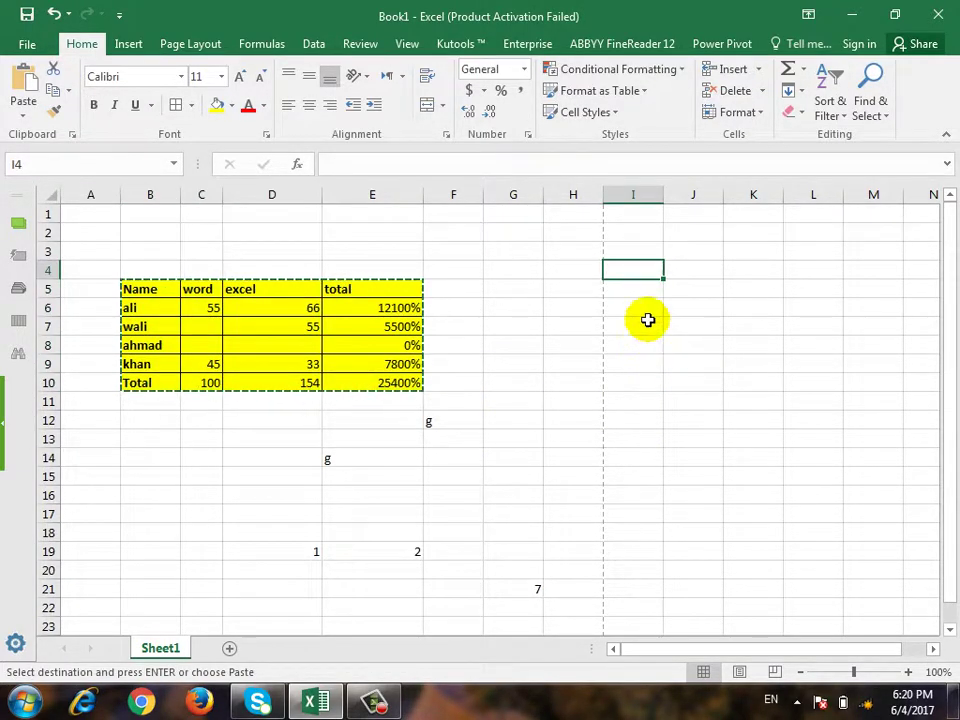
click(617, 290)
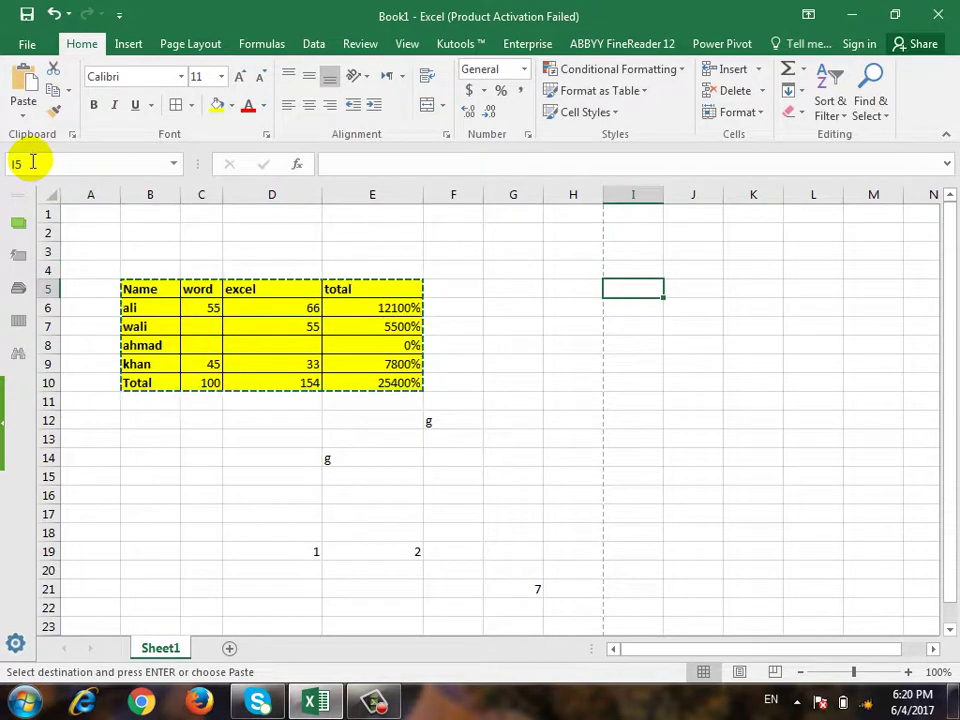
click(18, 116)
click(92, 320)
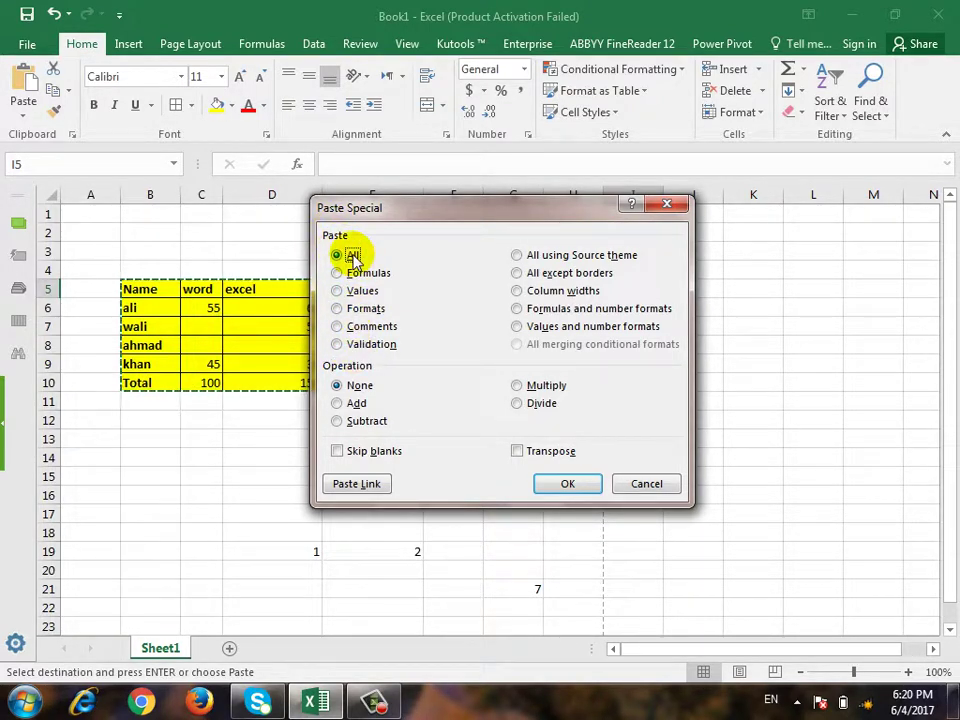
Step: Paste the score table at I5 with Skip blanks ticked, inspect it, then undo
click(378, 453)
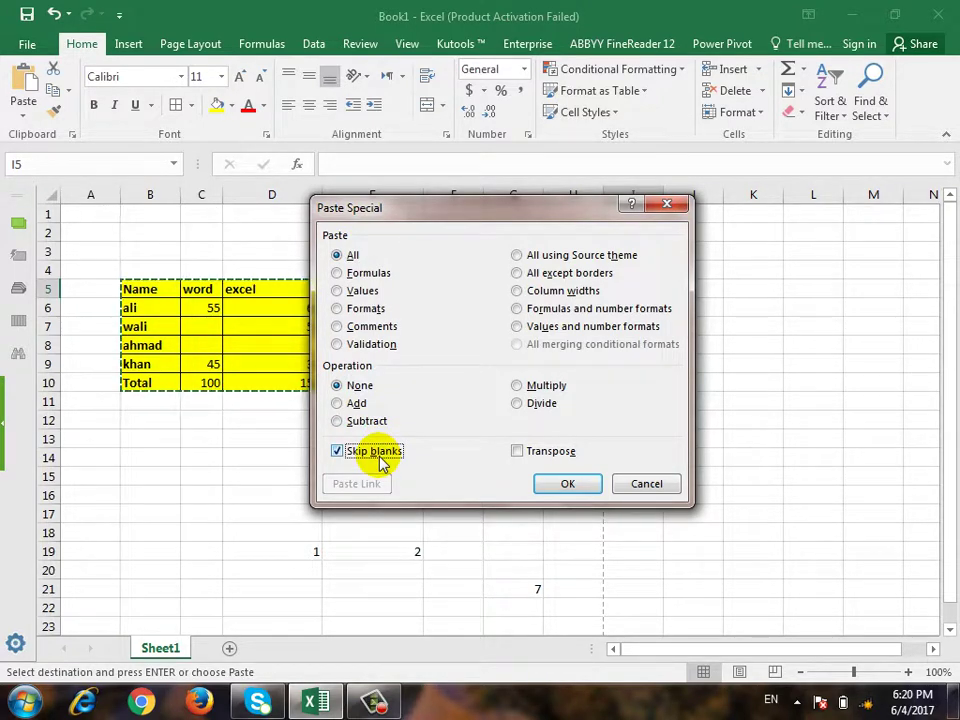
click(567, 484)
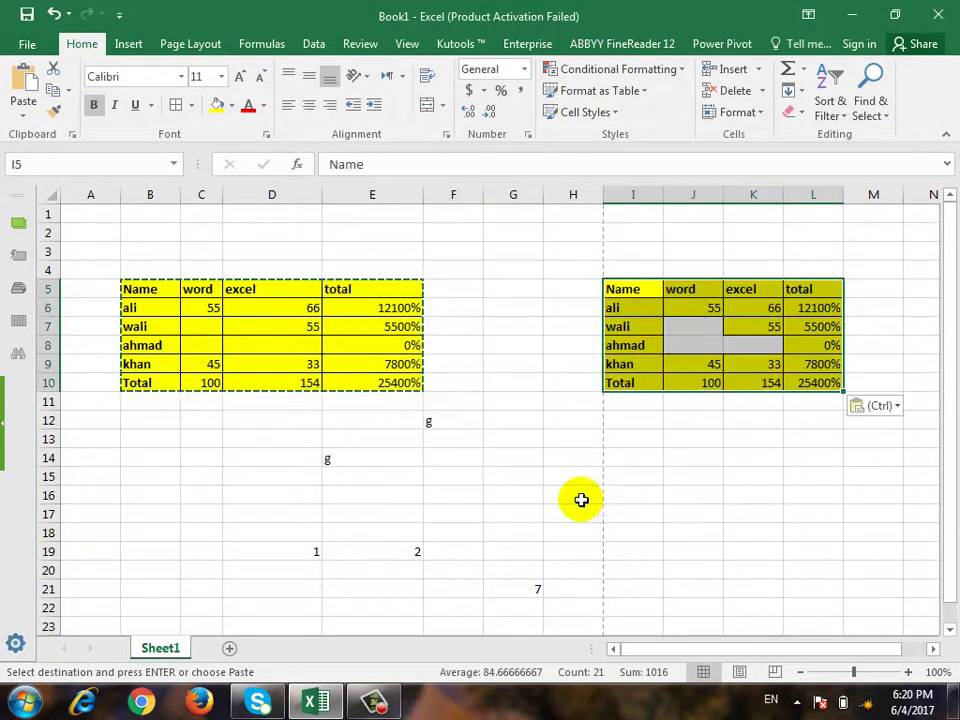
click(690, 502)
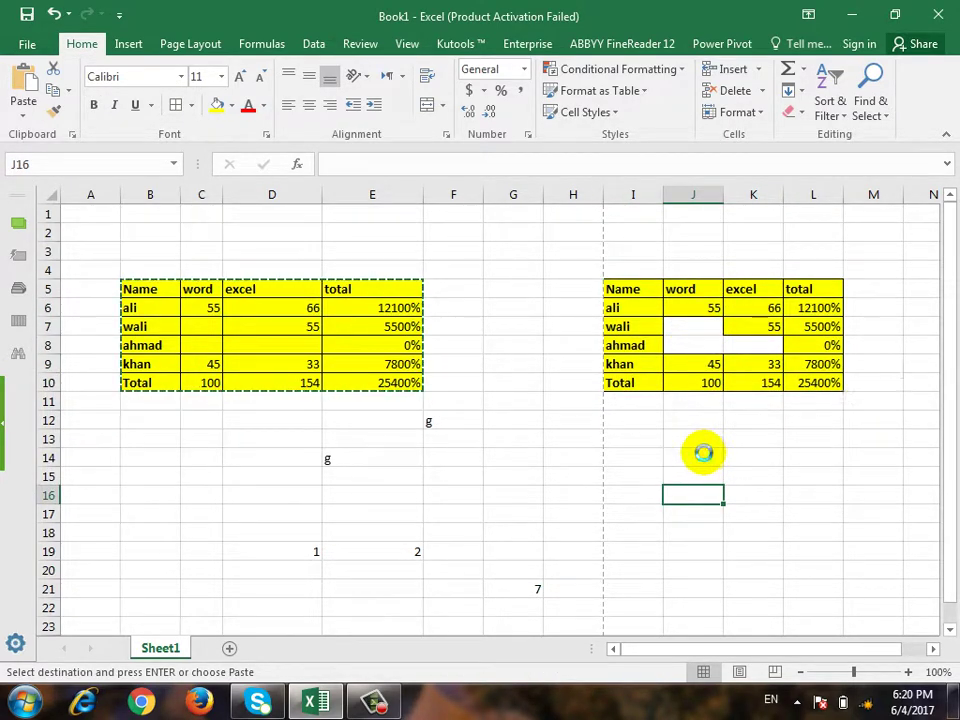
key(ctrl+z)
Step: Paste the score table transposed at I5, view it across I5:N8, then undo
click(647, 291)
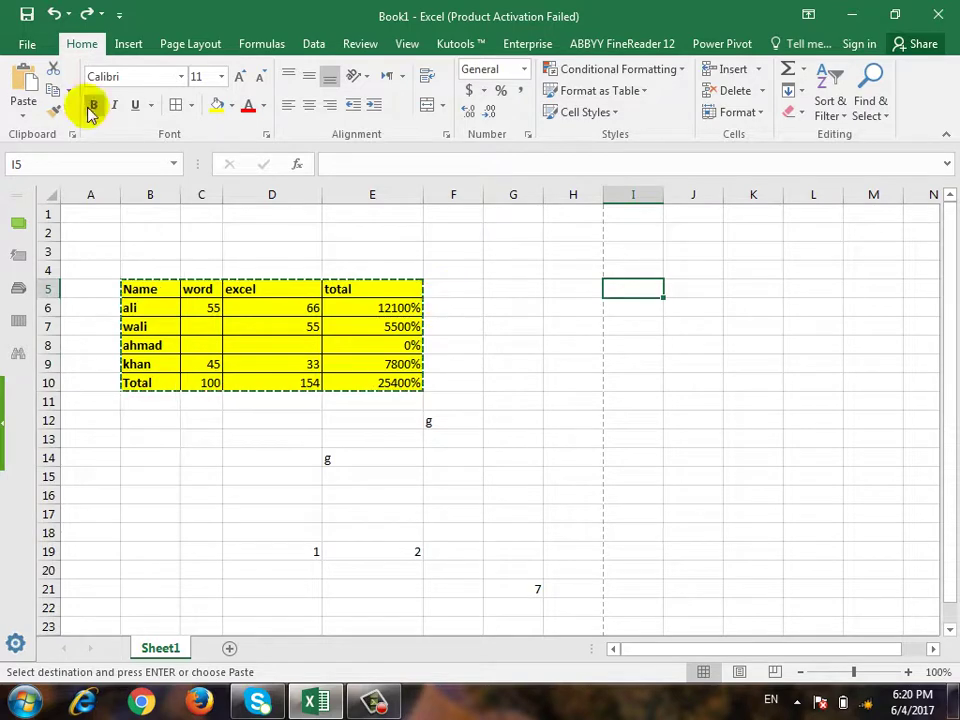
click(24, 116)
click(50, 312)
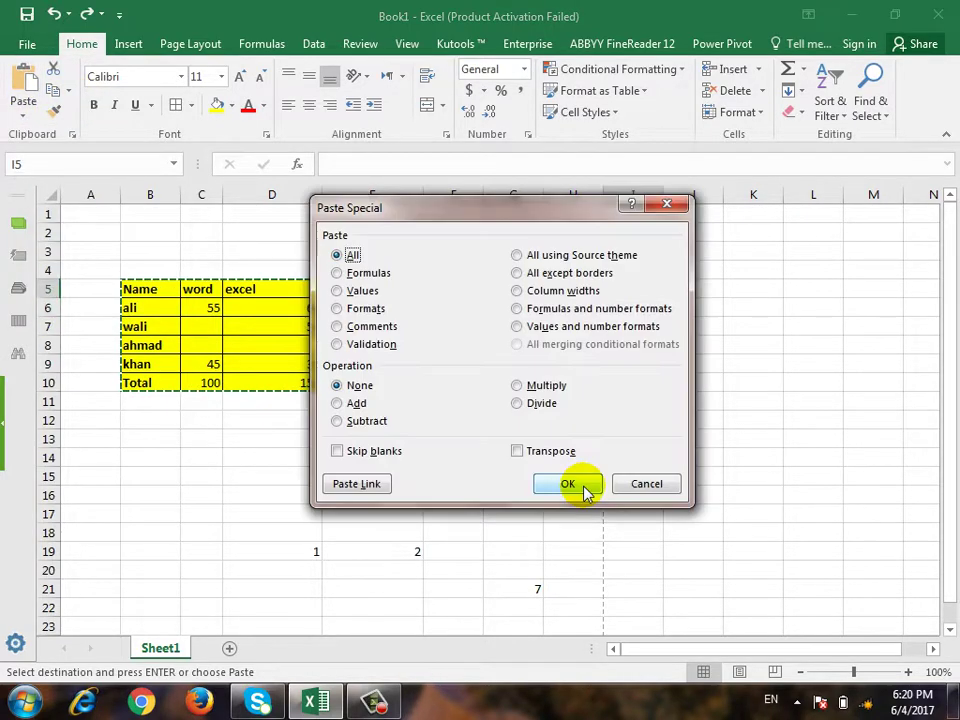
click(517, 451)
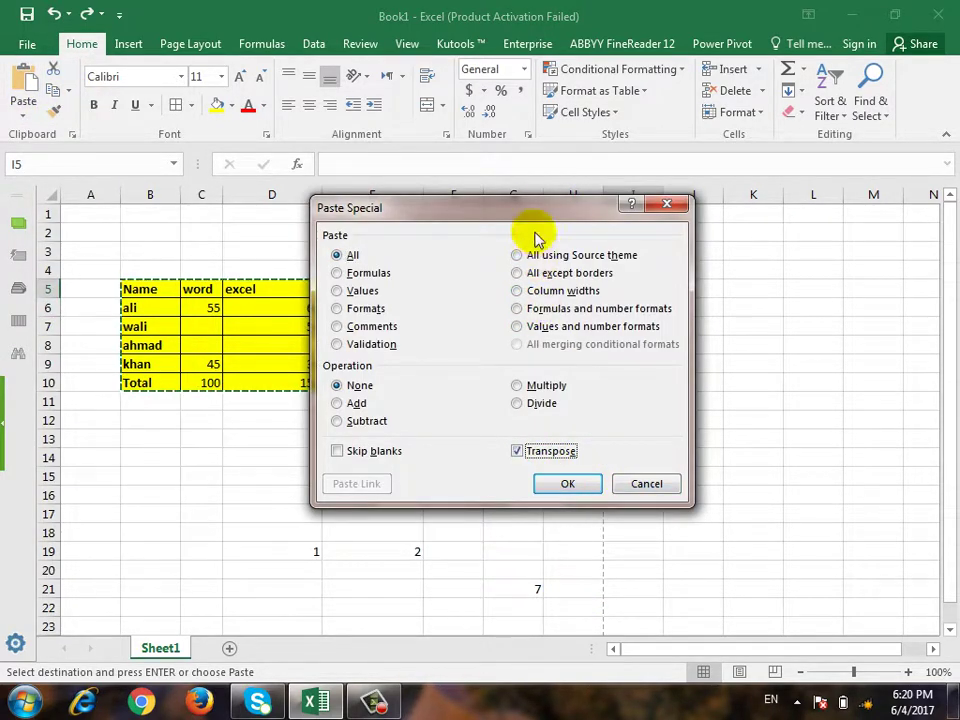
mouse_move(540, 208)
mouse_down()
mouse_move(566, 357)
mouse_move(563, 427)
mouse_up()
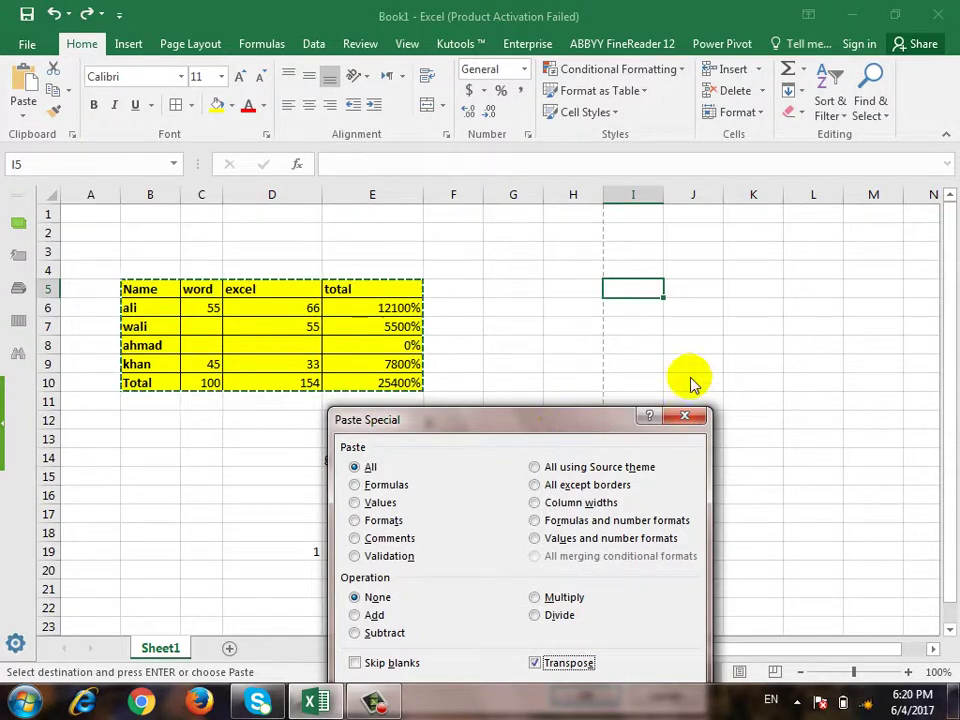
drag(559, 420, 526, 267)
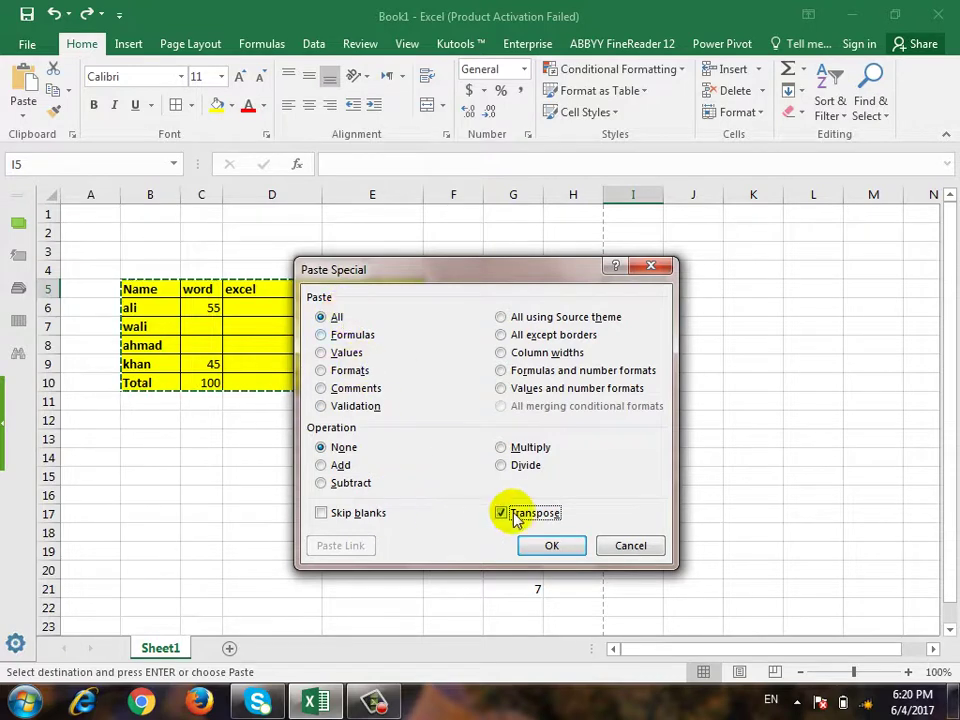
click(552, 545)
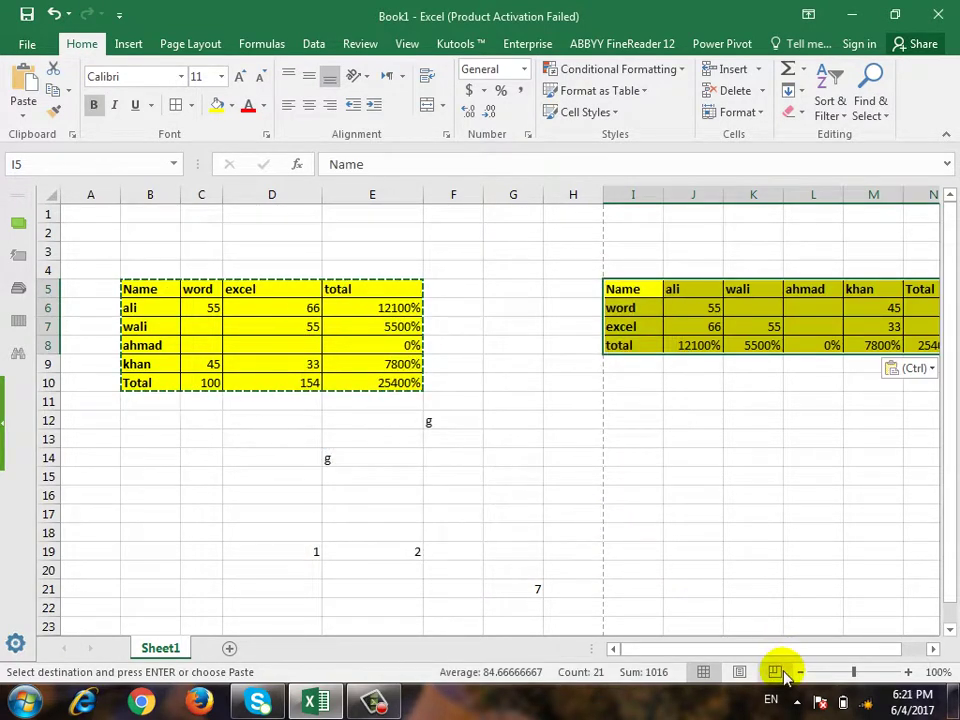
drag(785, 652, 825, 649)
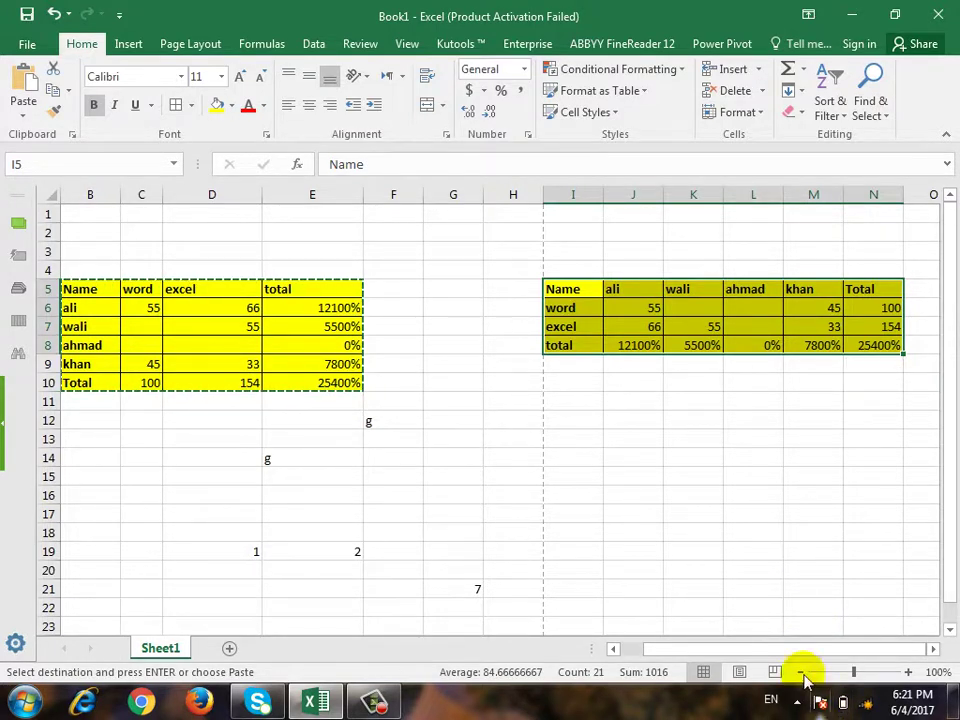
key(ctrl+z)
scroll(634, 375, left, 1)
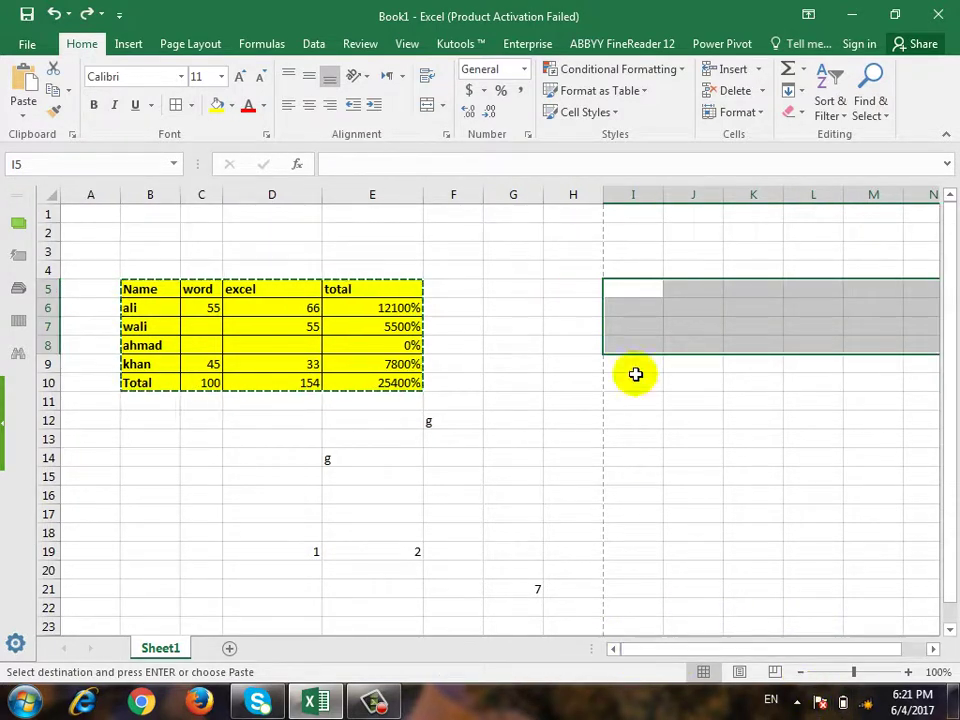
Step: Paste the table at I5 as live links and inspect the linked formula in L6
click(643, 289)
click(26, 106)
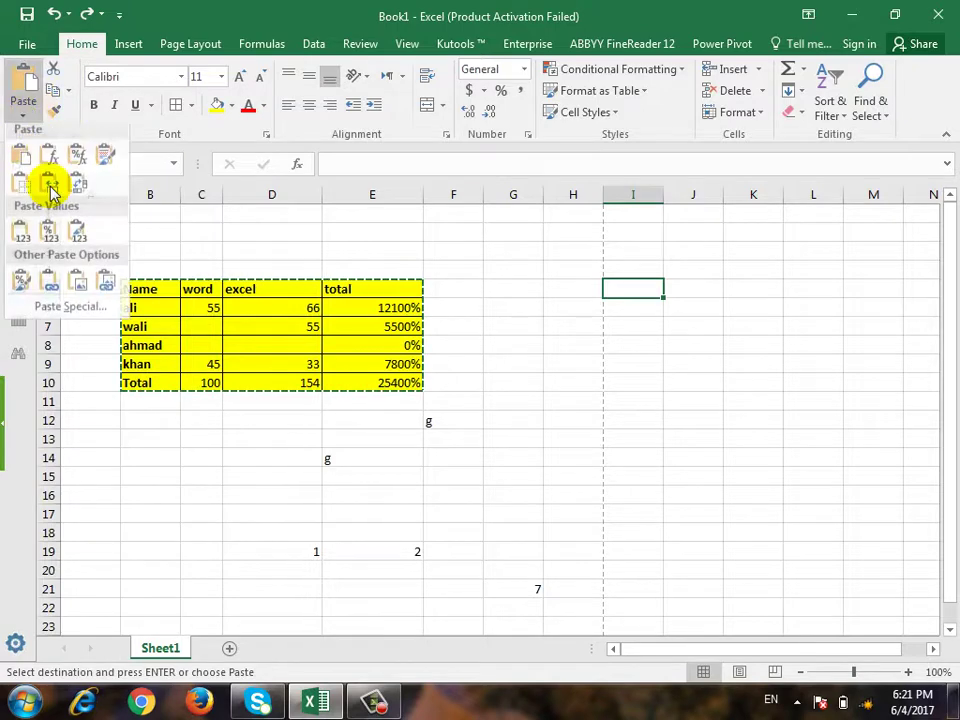
click(66, 313)
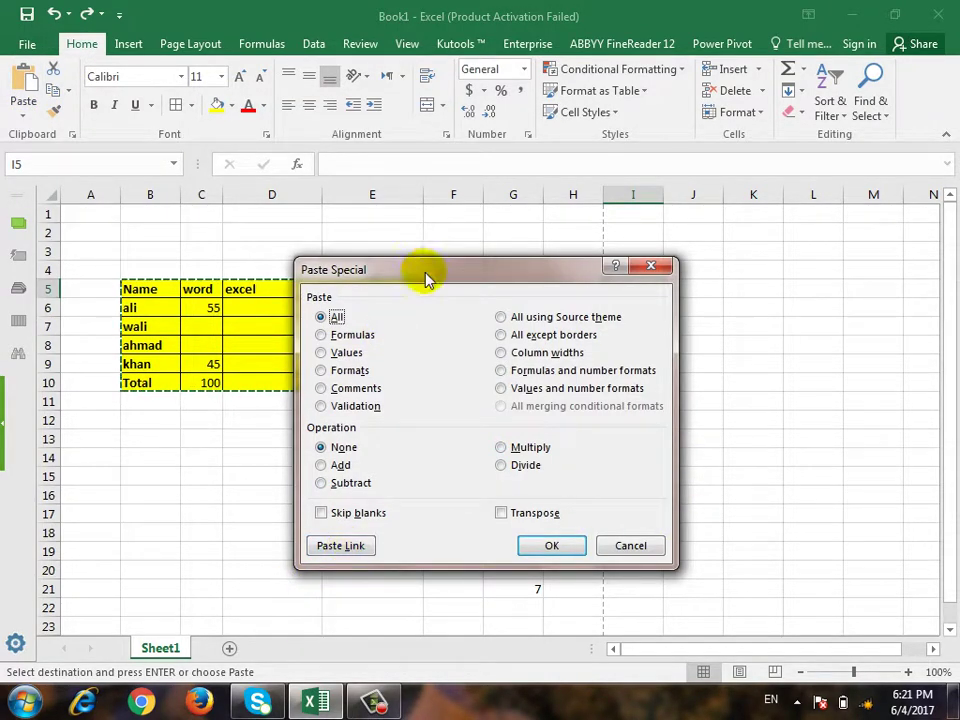
drag(426, 274, 346, 243)
click(272, 510)
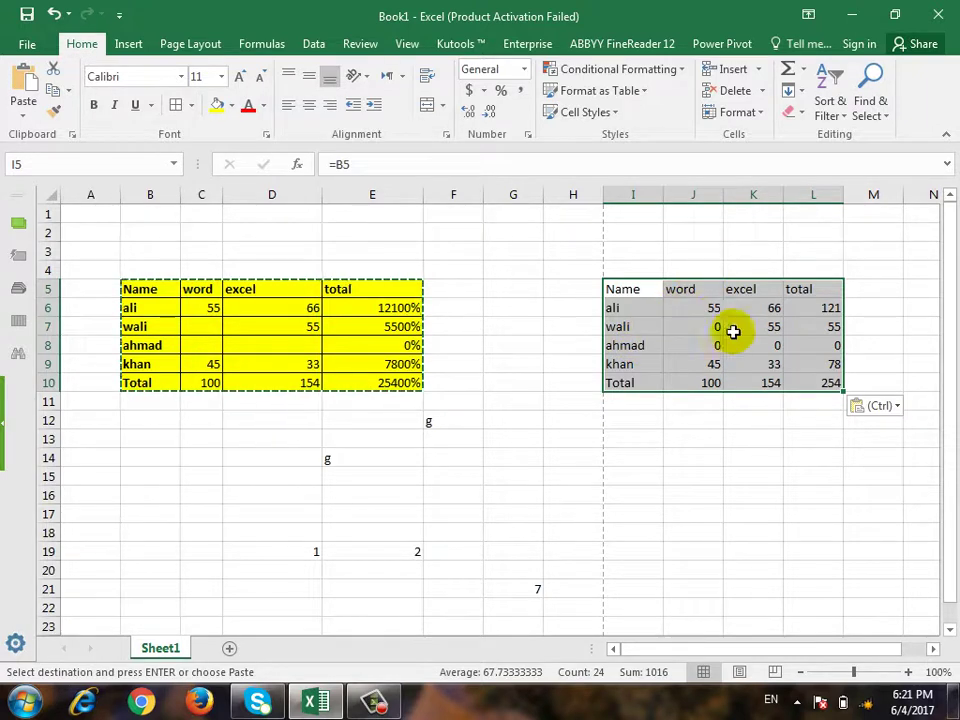
click(812, 308)
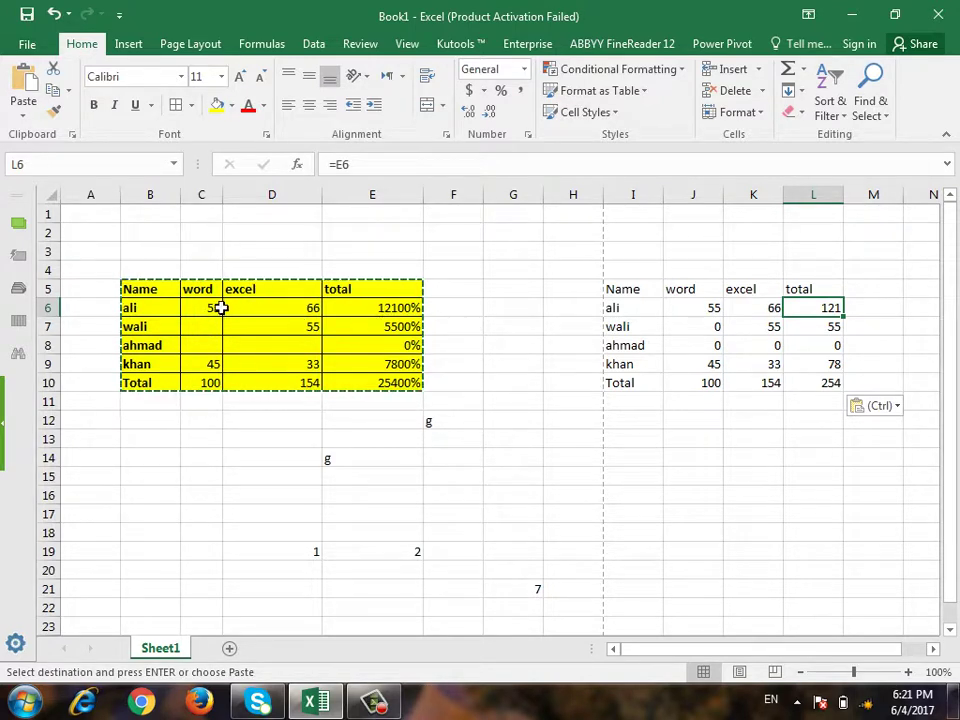
Step: Enter 100 in C6 and 666 in D6, then undo the edits and linked paste
click(220, 308)
text(100)
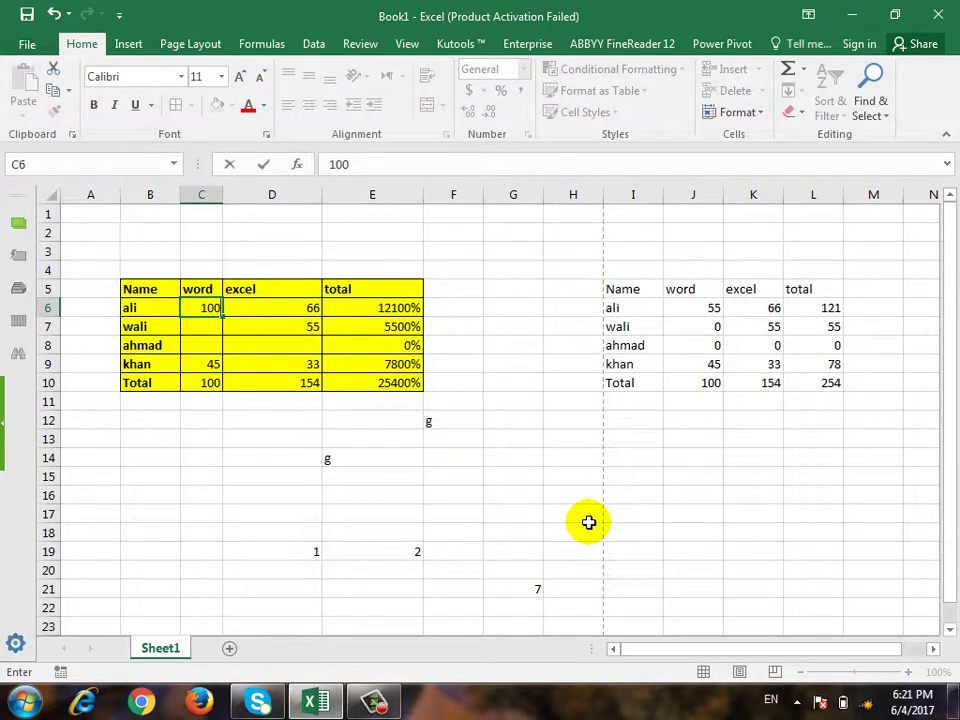
key(Return)
key(Up)
key(Right)
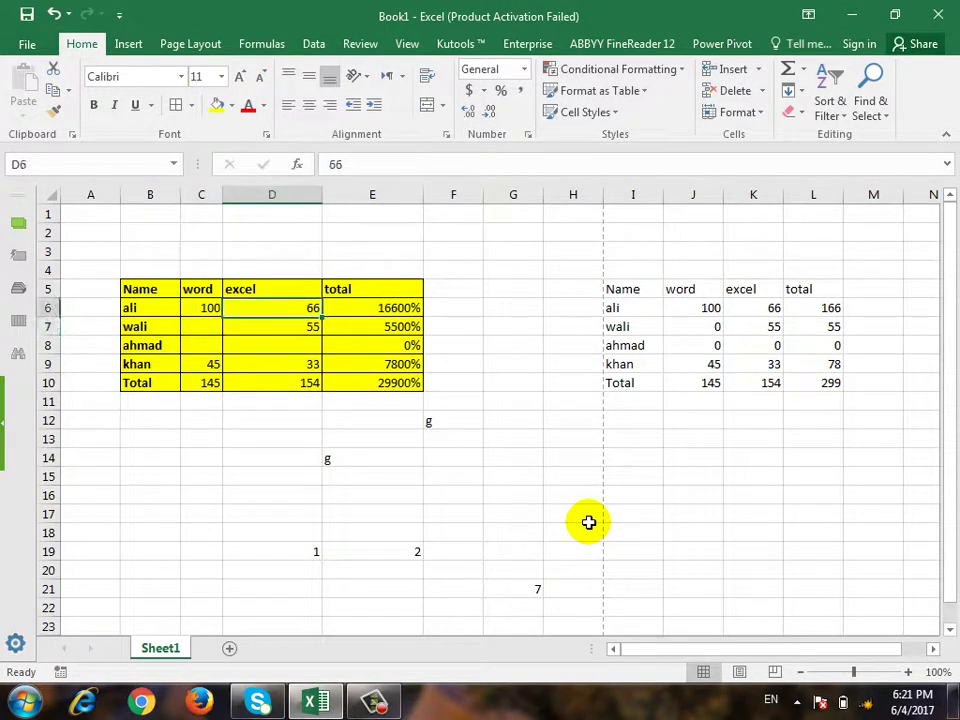
text(666)
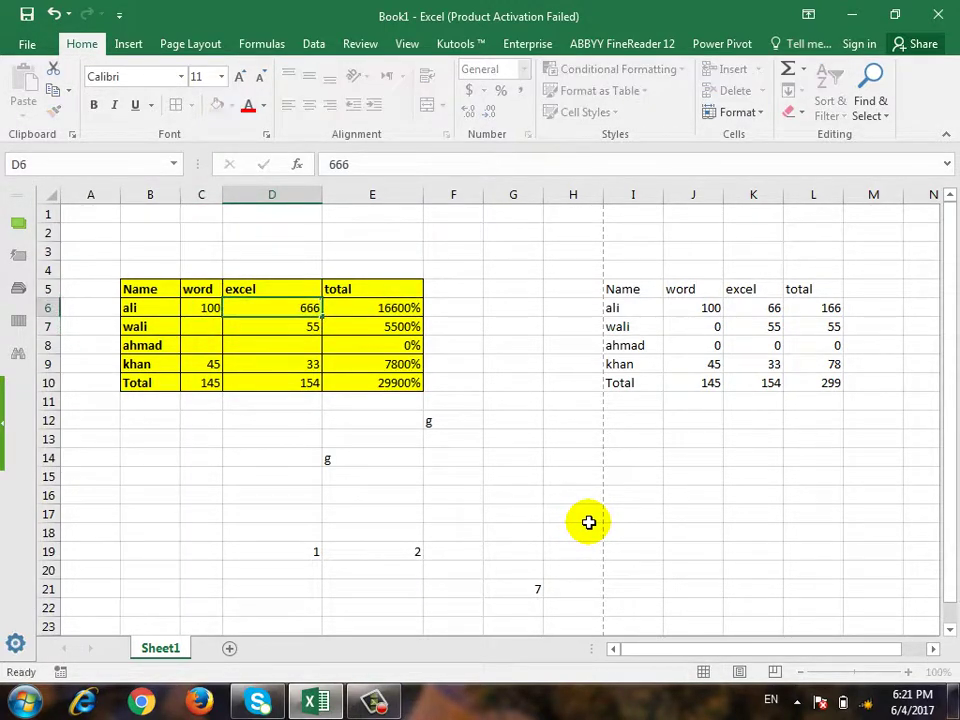
key(Return)
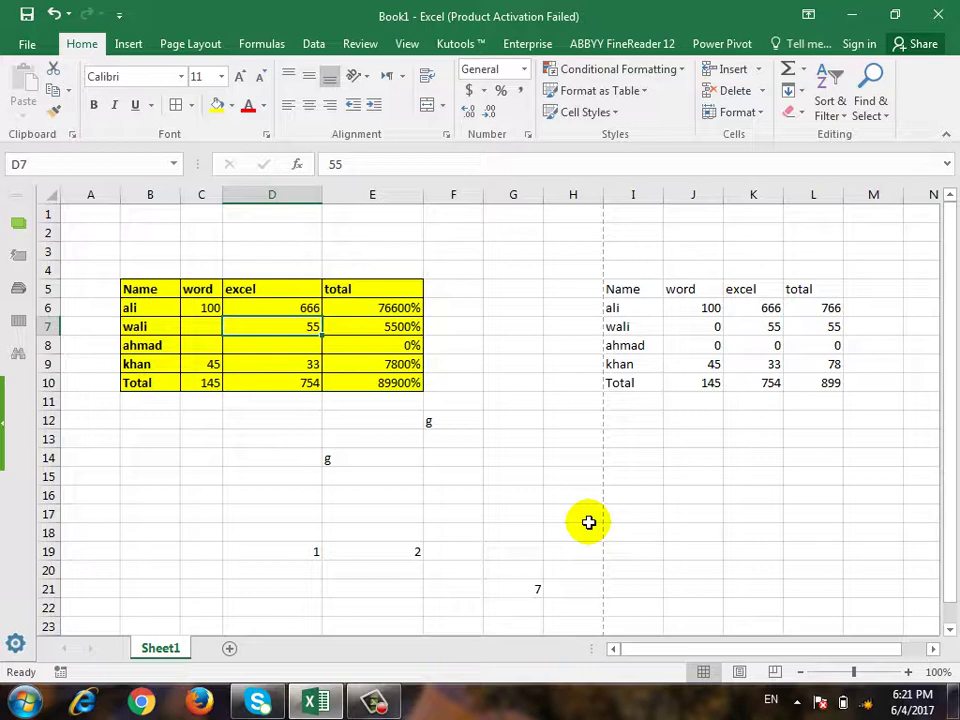
key(ctrl+z)
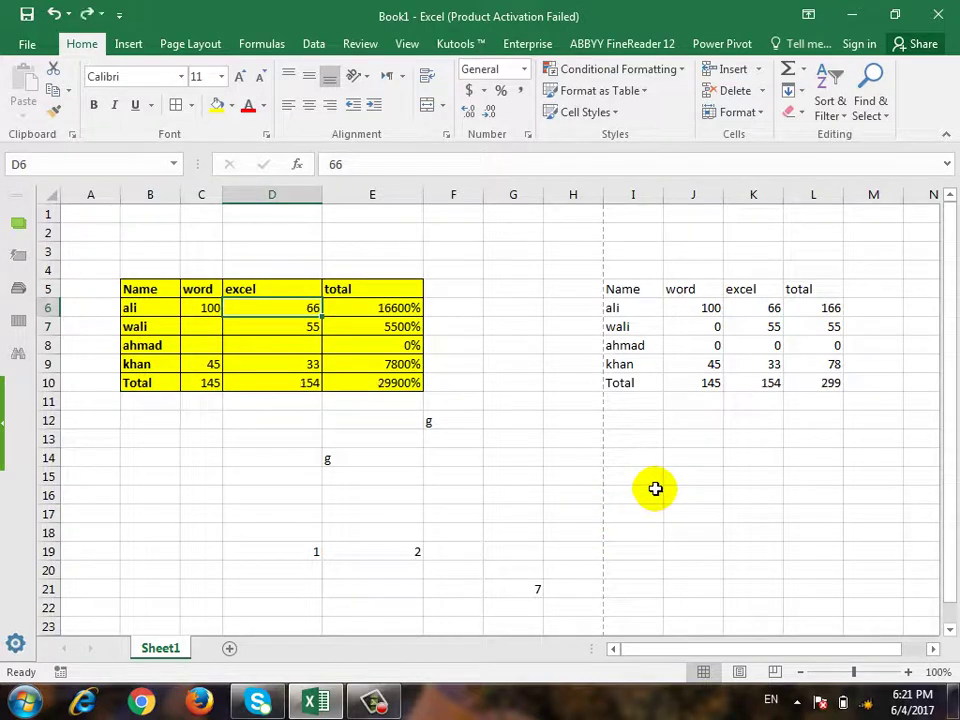
key(ctrl+z)
key(ctrl+z)
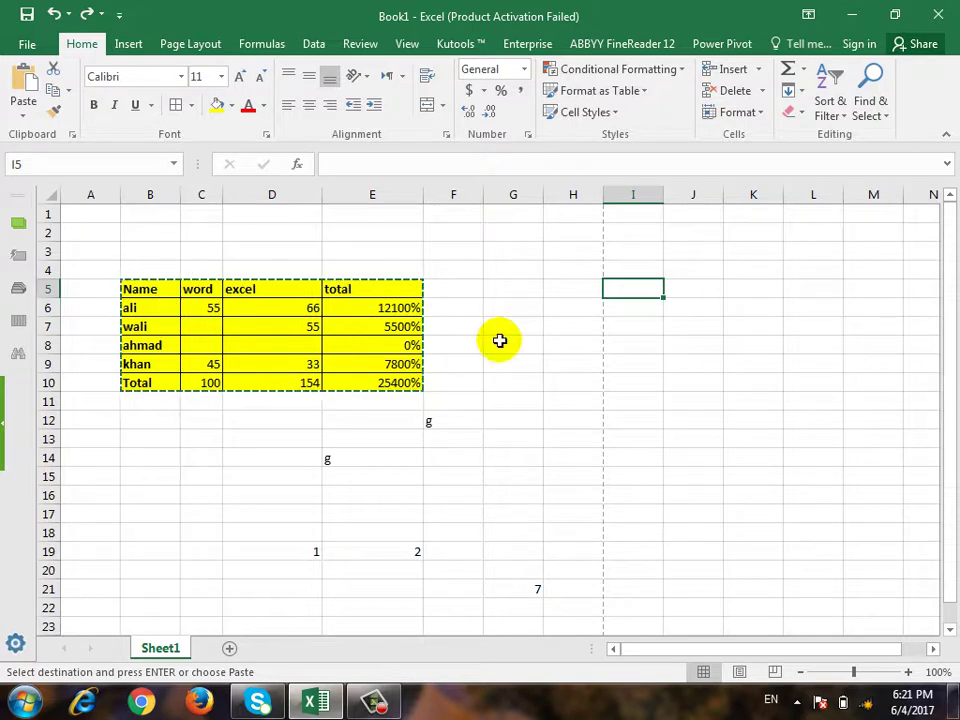
Step: Open Paste Special and cancel it without pasting
click(15, 118)
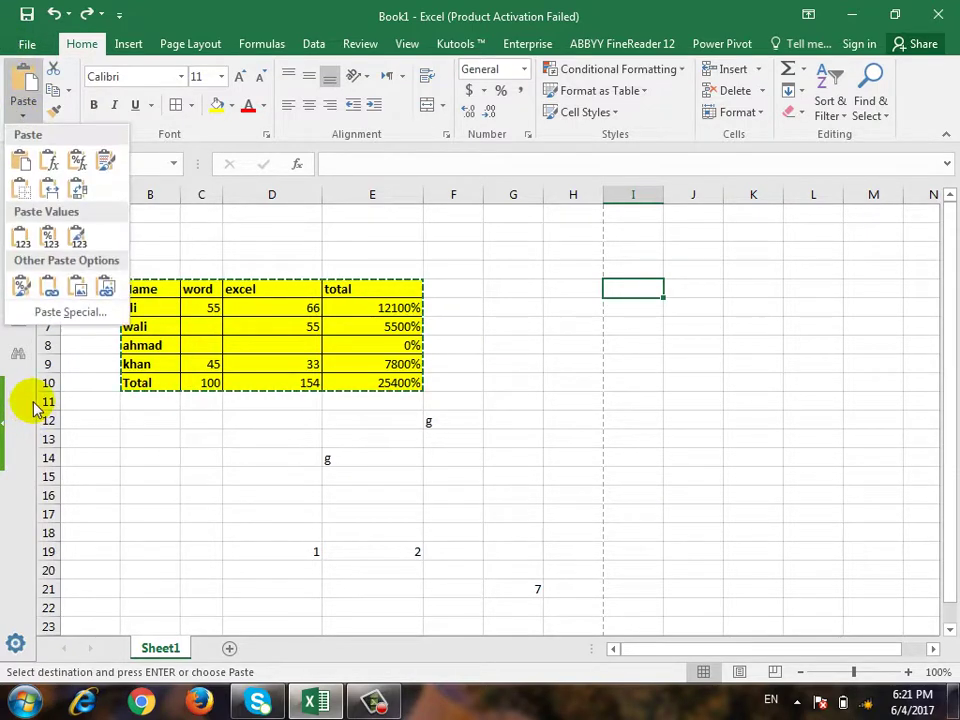
click(77, 313)
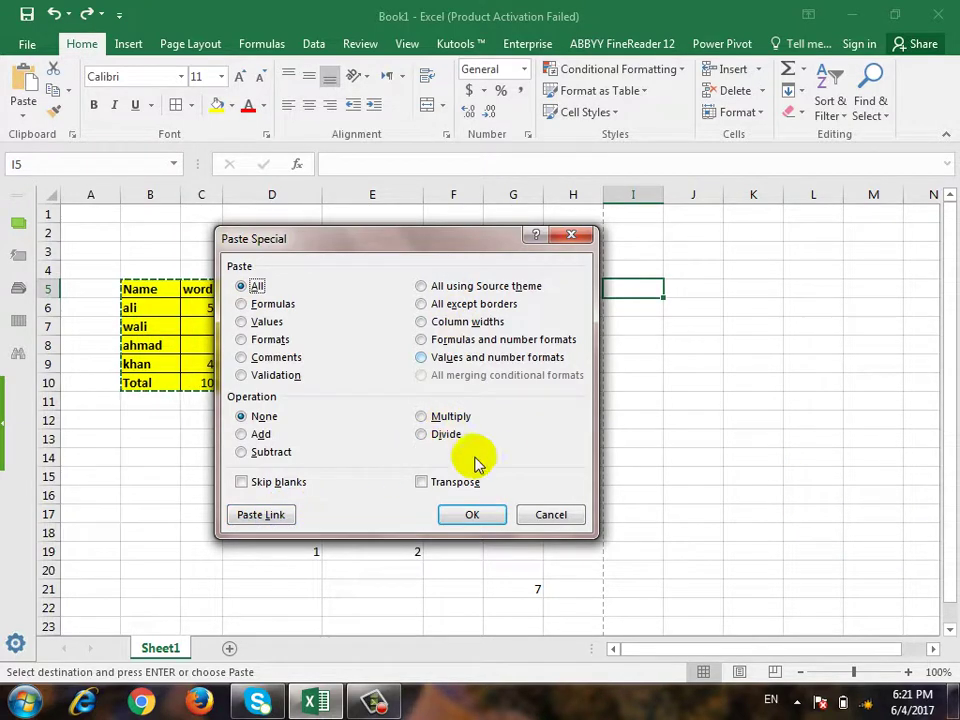
drag(386, 245, 383, 209)
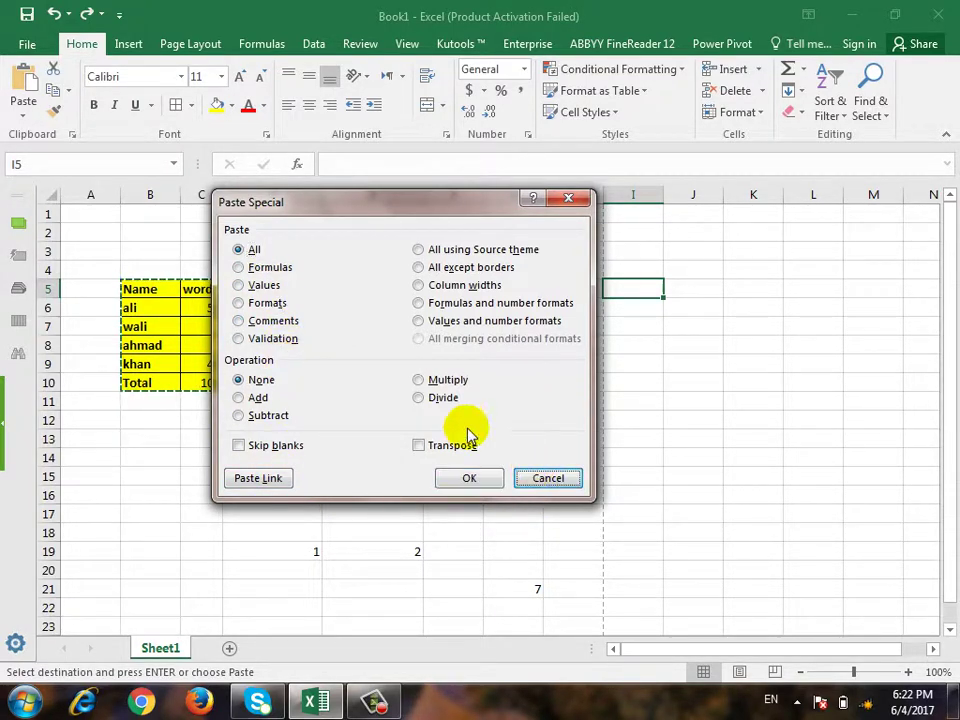
click(555, 480)
Step: Set ahmad's word score in C8 to 33 and select the totals E6:E10
click(489, 396)
key(ctrl+z)
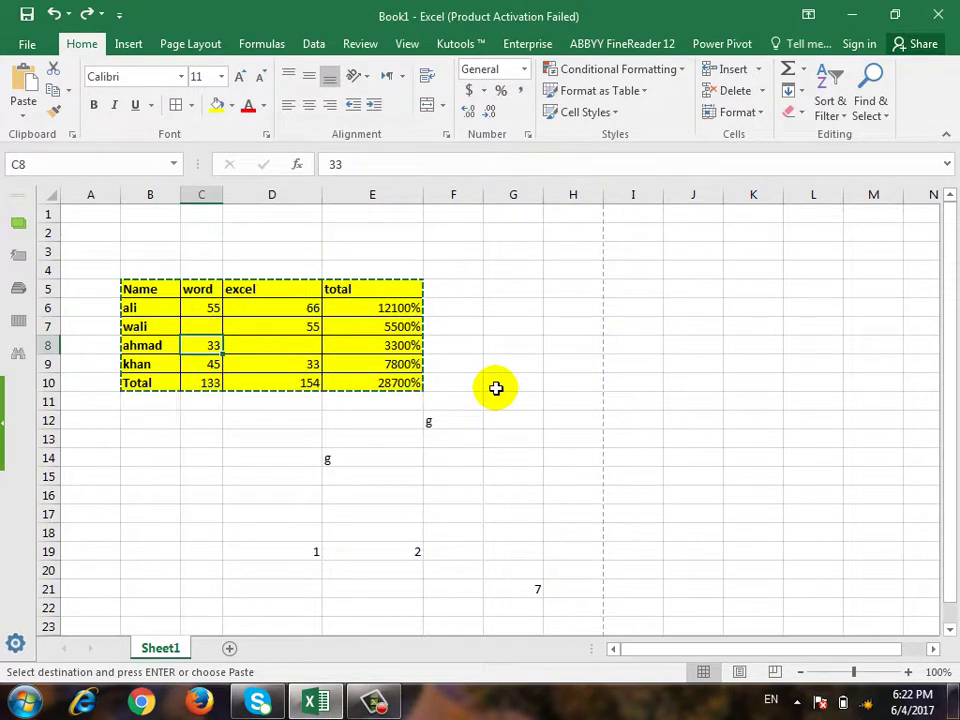
drag(403, 308, 420, 384)
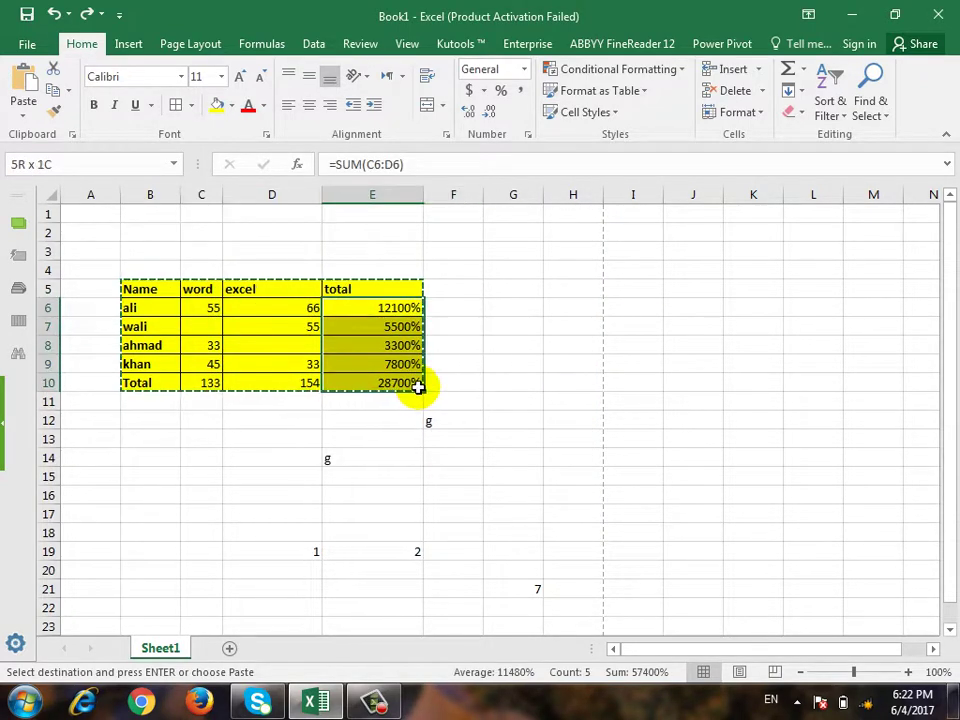
Step: Switch the totals E6:E10 to General format, then reselect and copy them
click(523, 68)
click(514, 92)
click(431, 403)
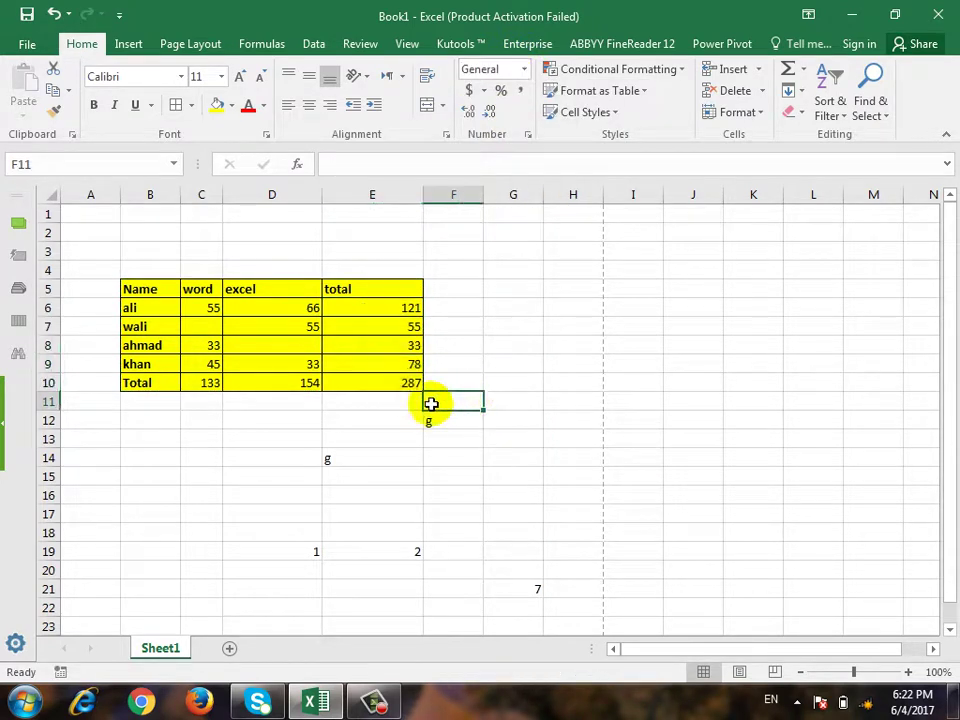
click(392, 303)
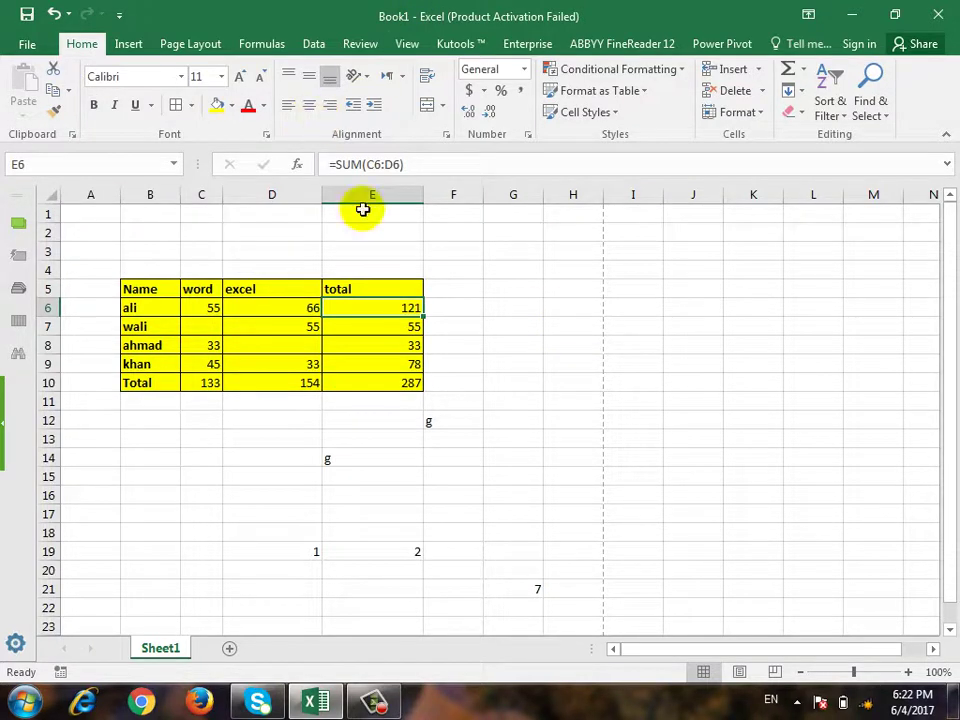
drag(389, 311, 388, 386)
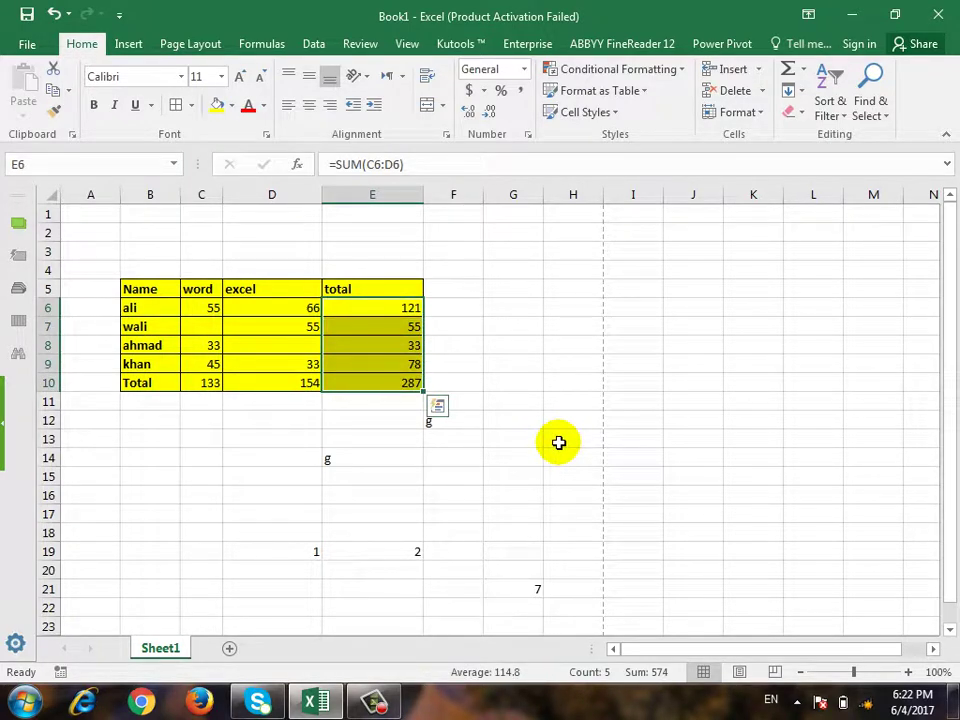
key(ctrl+c)
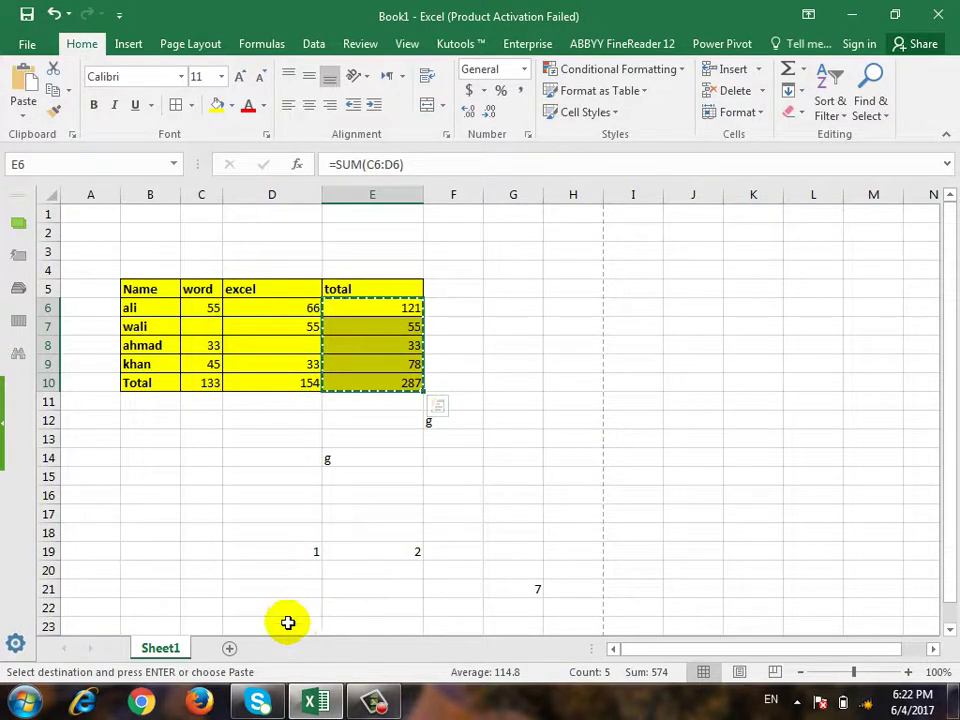
Step: Add a new Sheet2 and paste the copied total formulas into D6
click(229, 648)
click(282, 308)
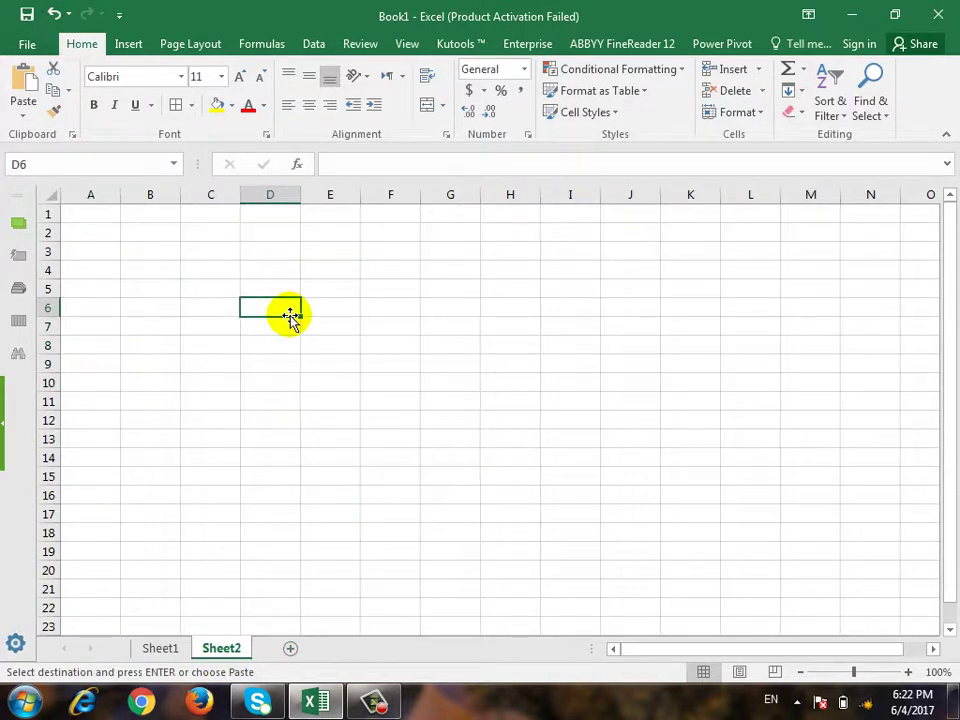
click(22, 70)
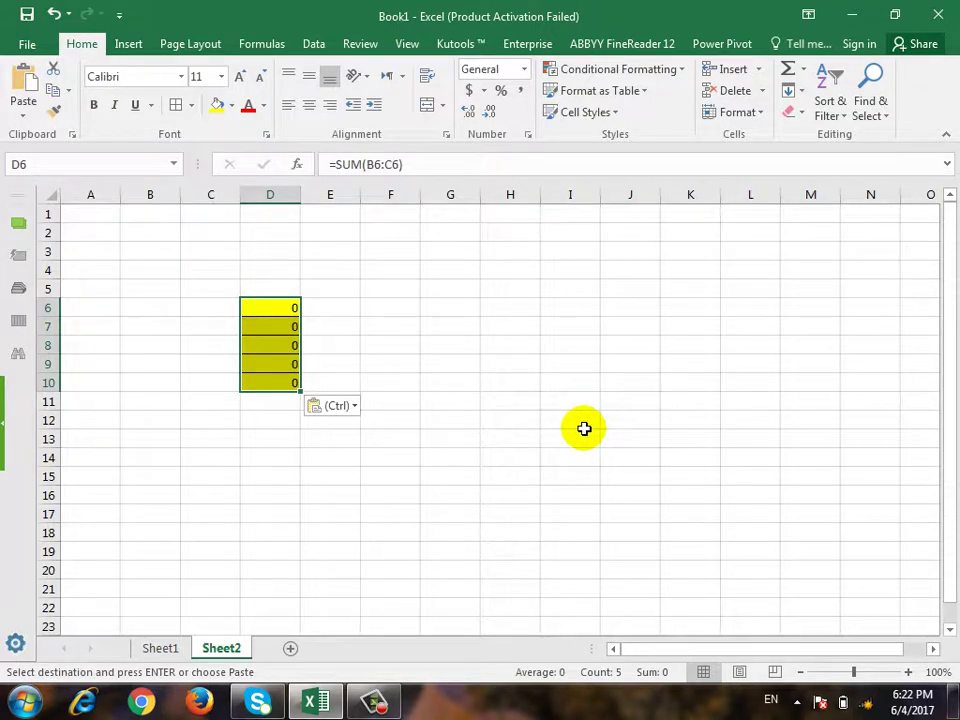
click(286, 307)
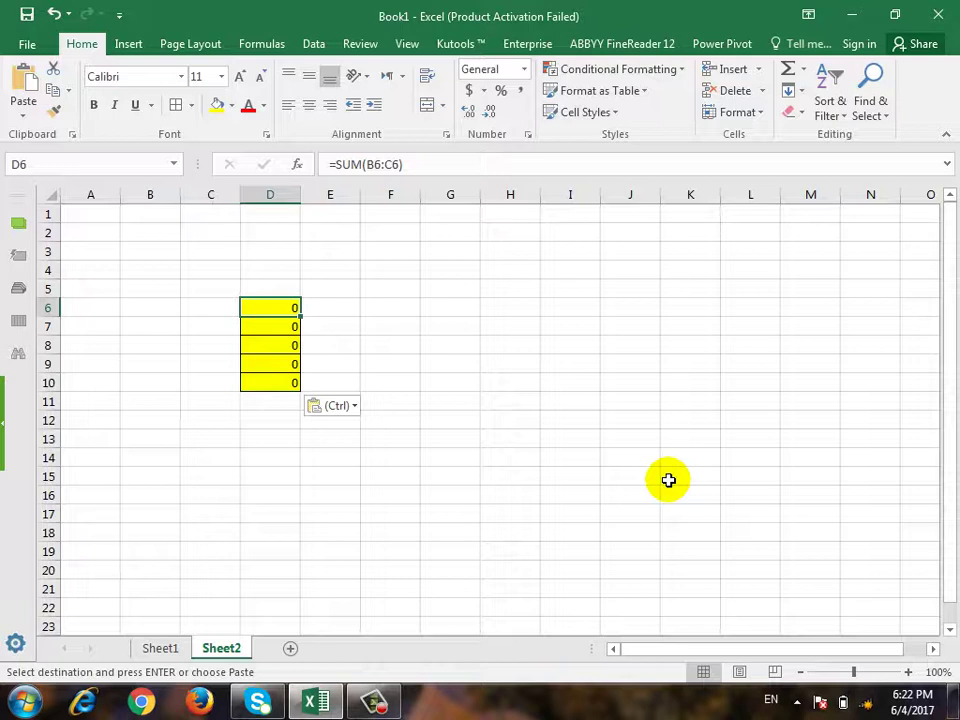
Step: Test the formulas with 4 in B6 and 5 in C6, undo, and return to Sheet1
key(Left)
key(Left)
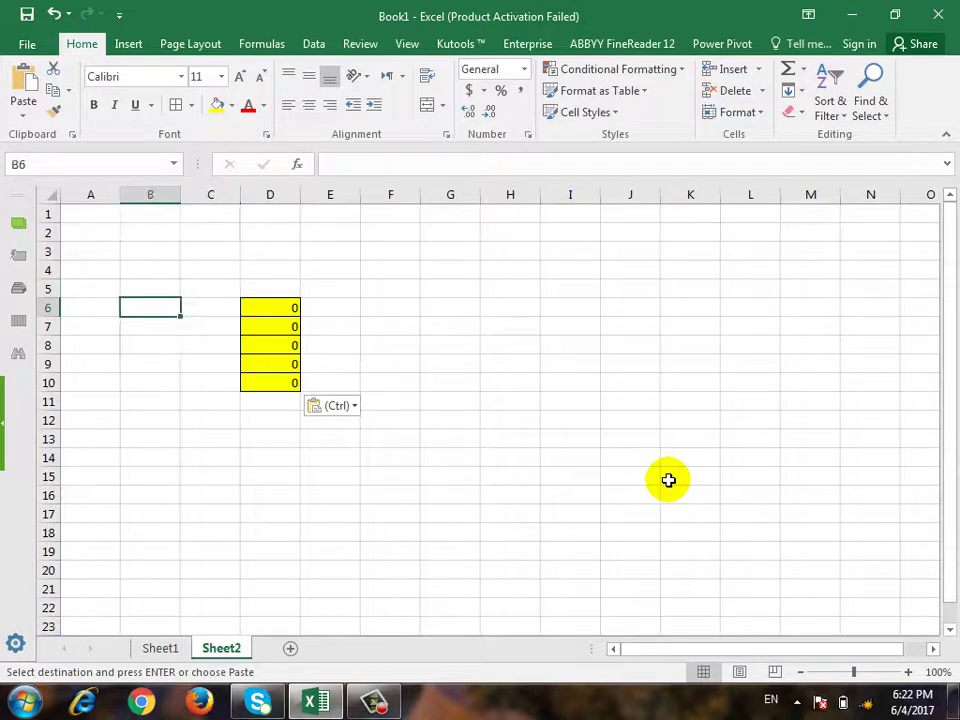
text(4)
key(Right)
text(5)
key(Return)
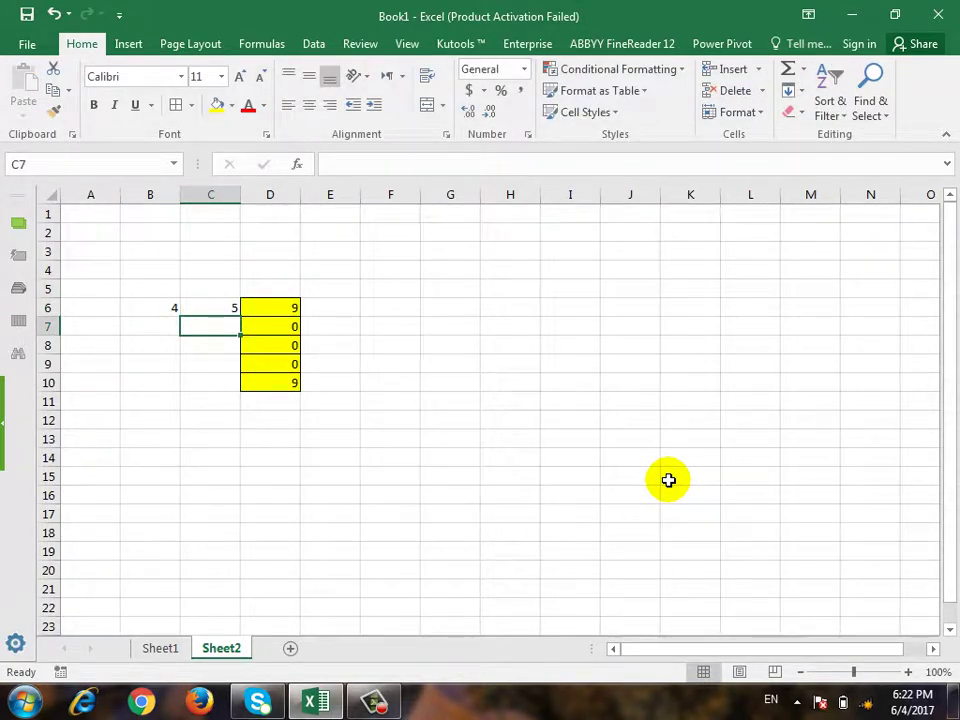
key(ctrl+z)
key(ctrl+z)
key(ctrl+z)
key(ctrl+z)
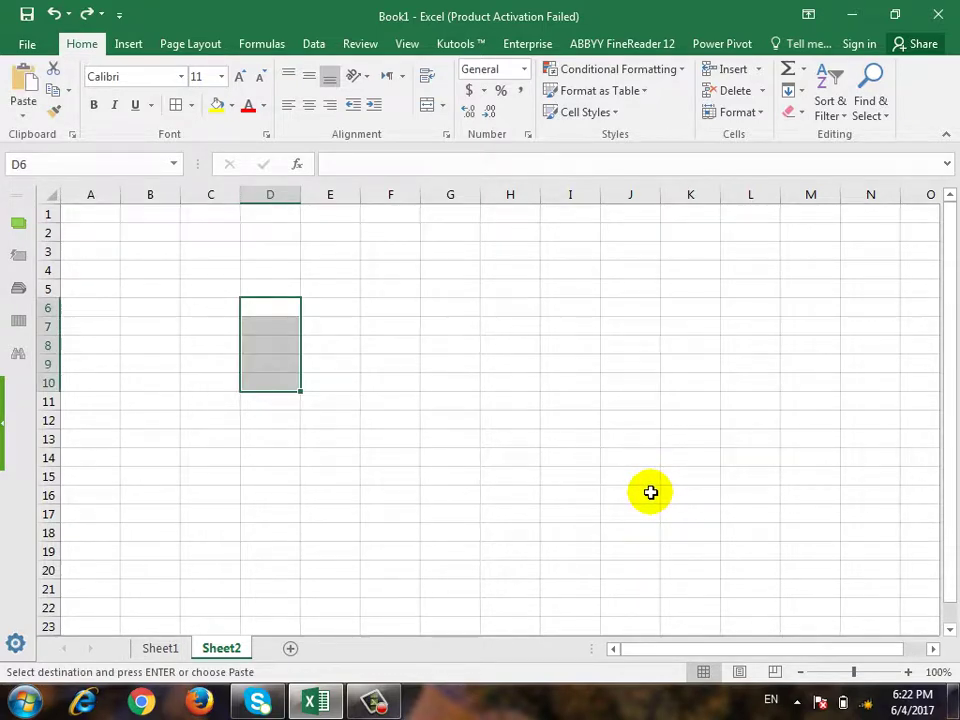
click(160, 648)
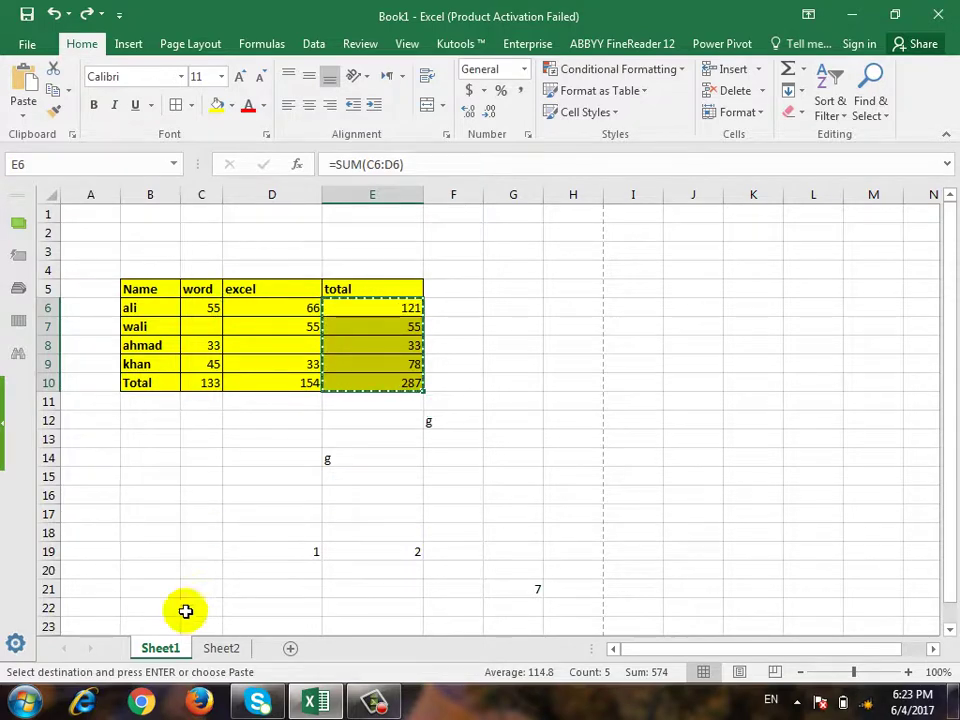
Step: Paste the copied totals into Sheet2's D6:D10 as values only via Paste Special
click(214, 652)
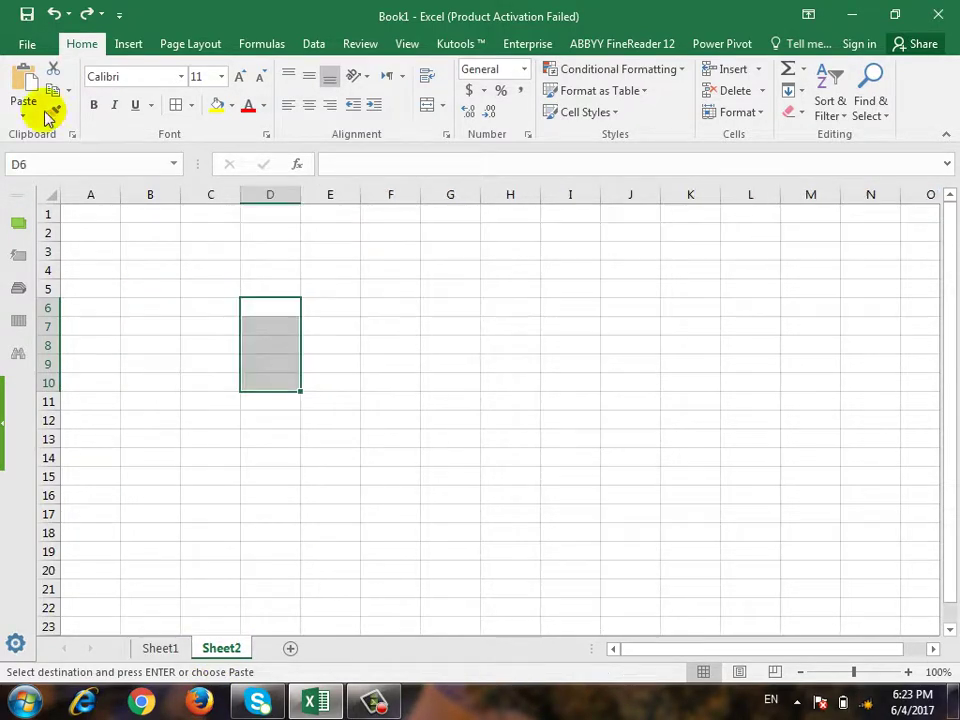
click(280, 303)
click(28, 110)
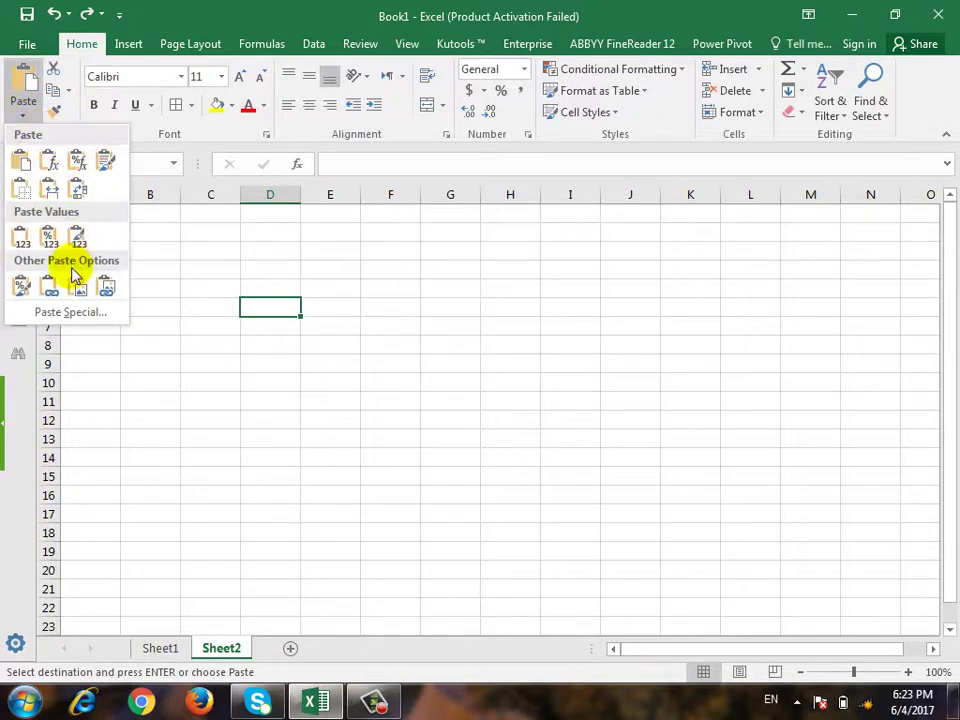
click(66, 321)
click(264, 286)
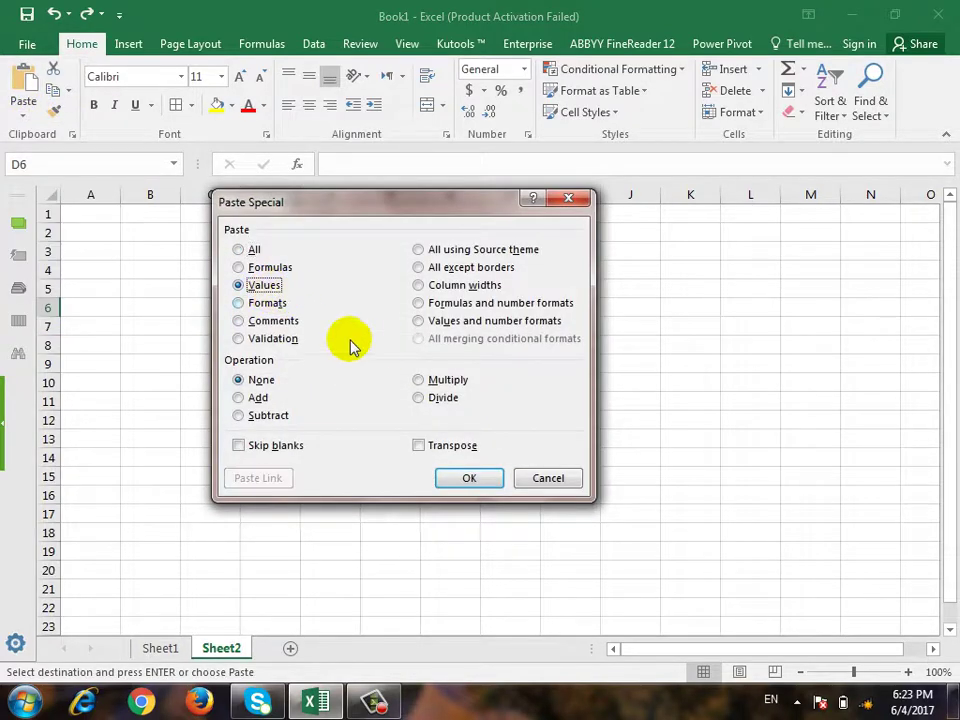
click(456, 476)
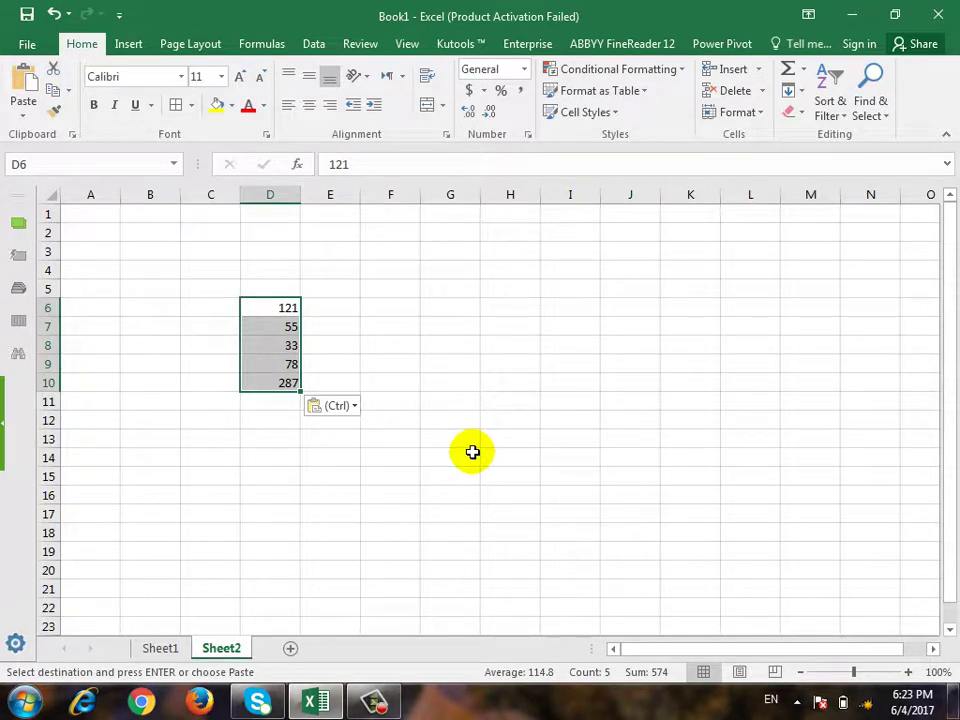
Step: Reopen Paste Special from G8 and cancel it, then visit Sheet1 and return to Sheet2
click(450, 346)
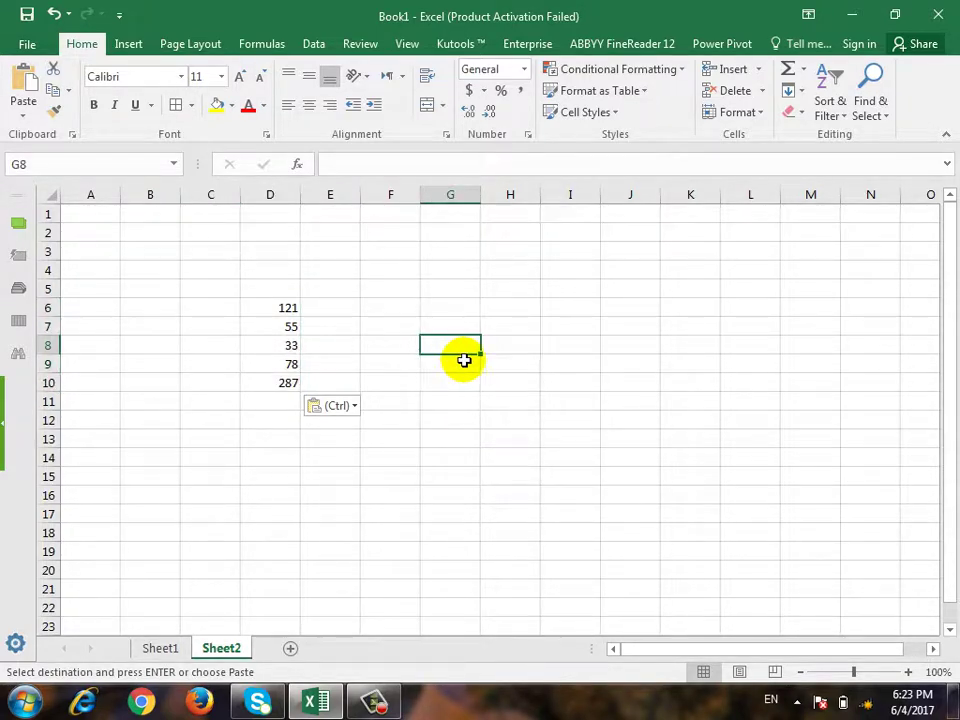
click(19, 112)
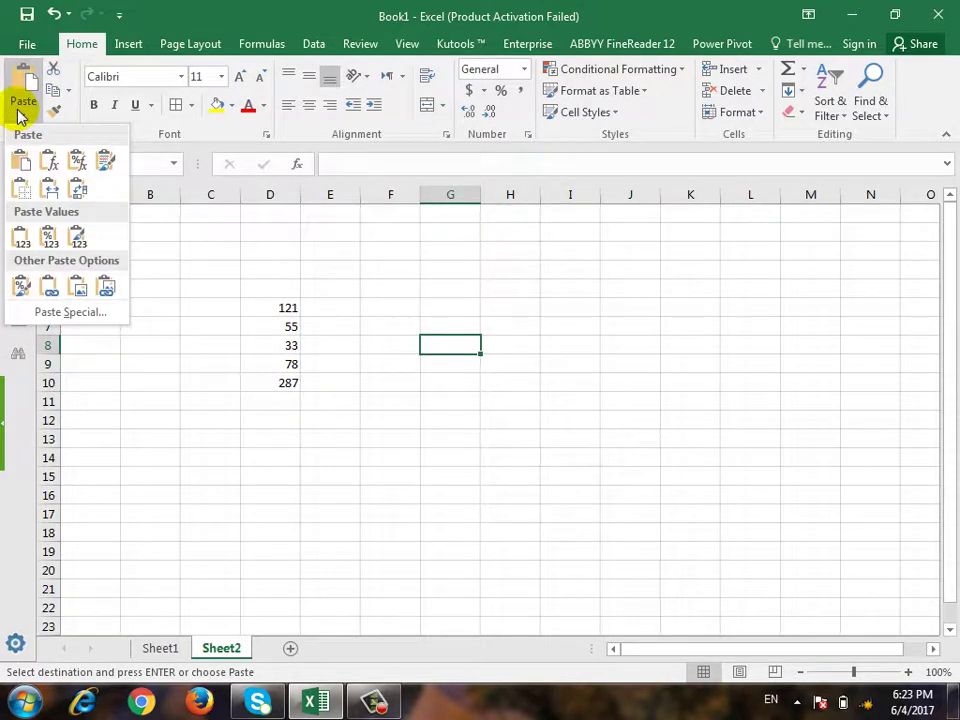
click(70, 312)
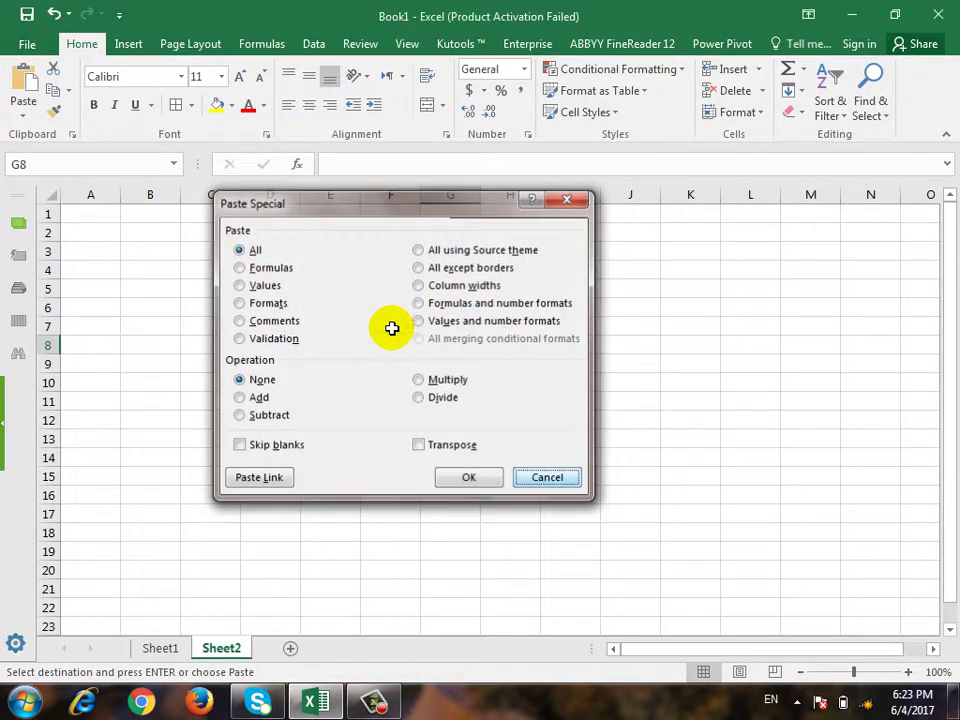
key(Escape)
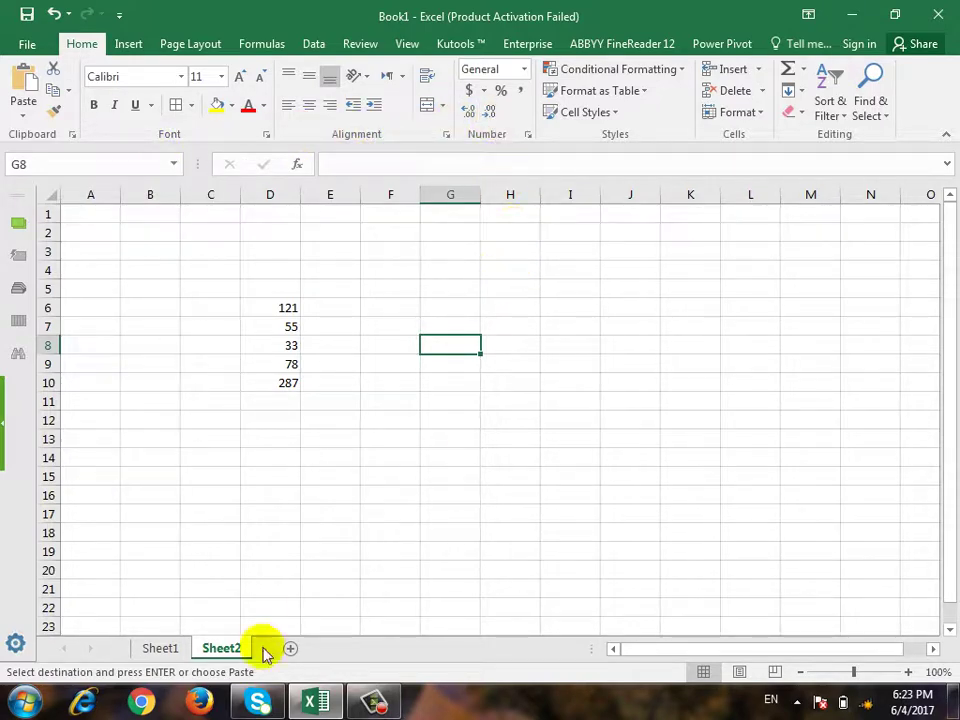
click(349, 511)
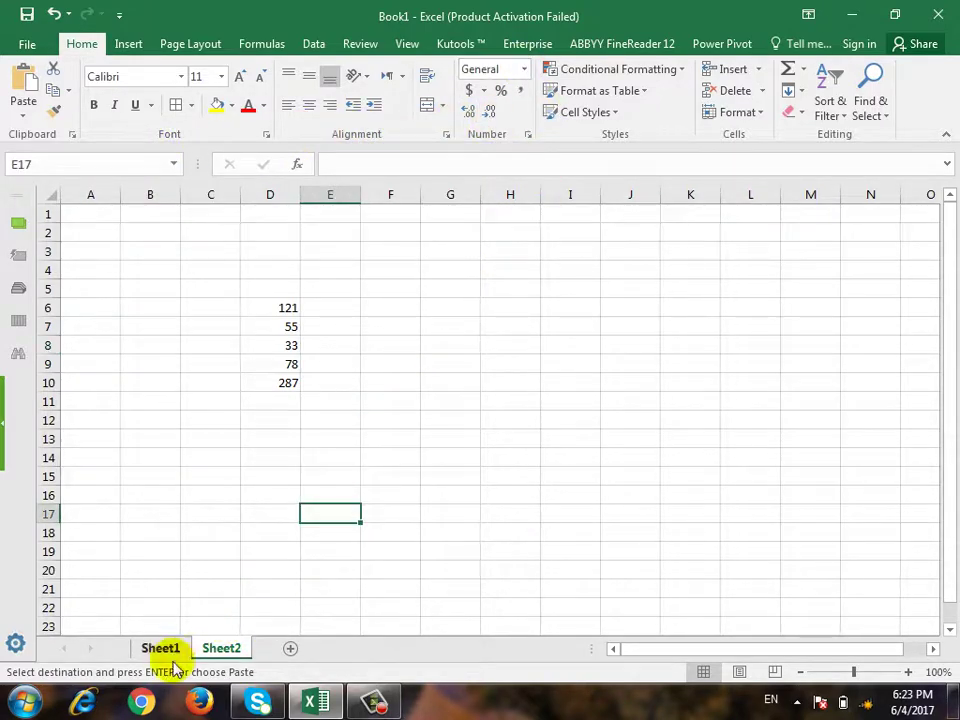
click(173, 663)
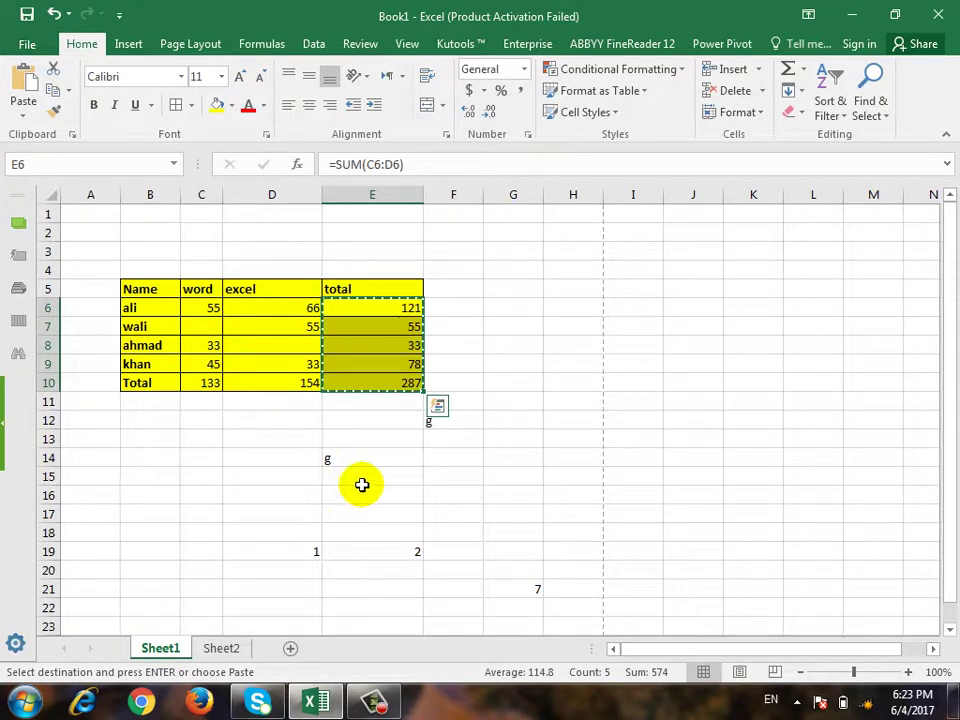
click(210, 651)
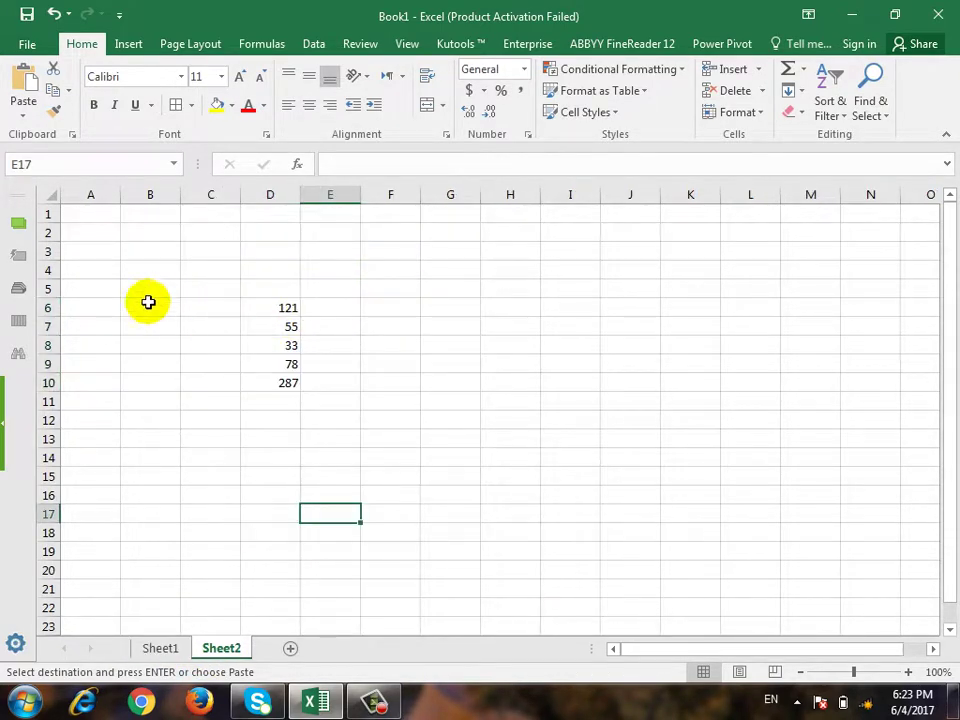
Step: Type the headers No, Name, G Salary, Tax and Net Salary across A3:E3
click(150, 251)
text(Name)
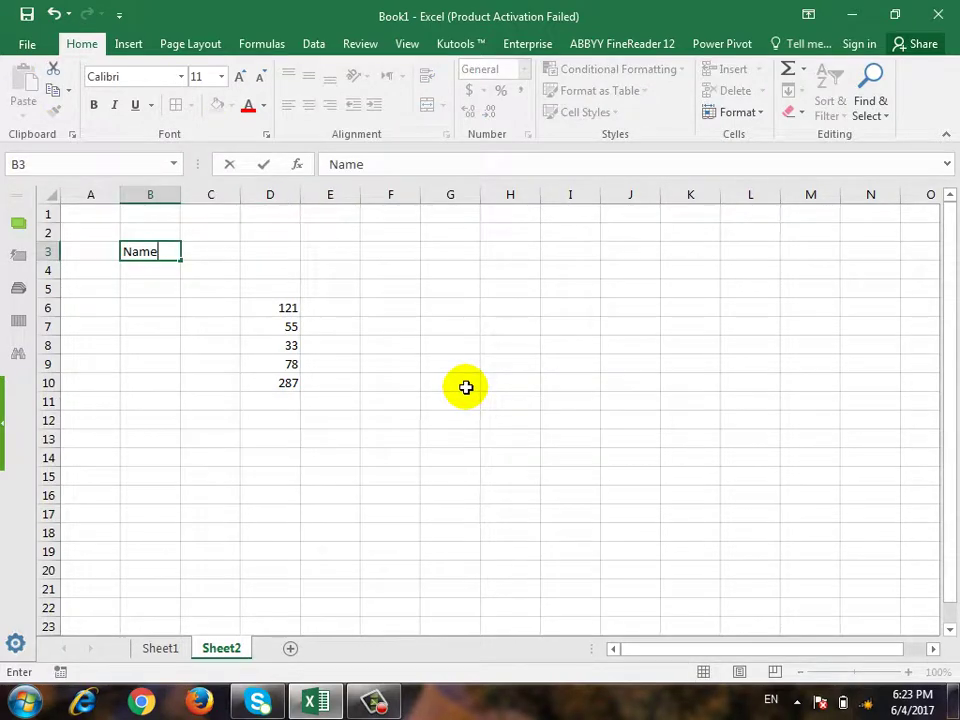
key(Tab)
key(Left)
key(Left)
text(Noi)
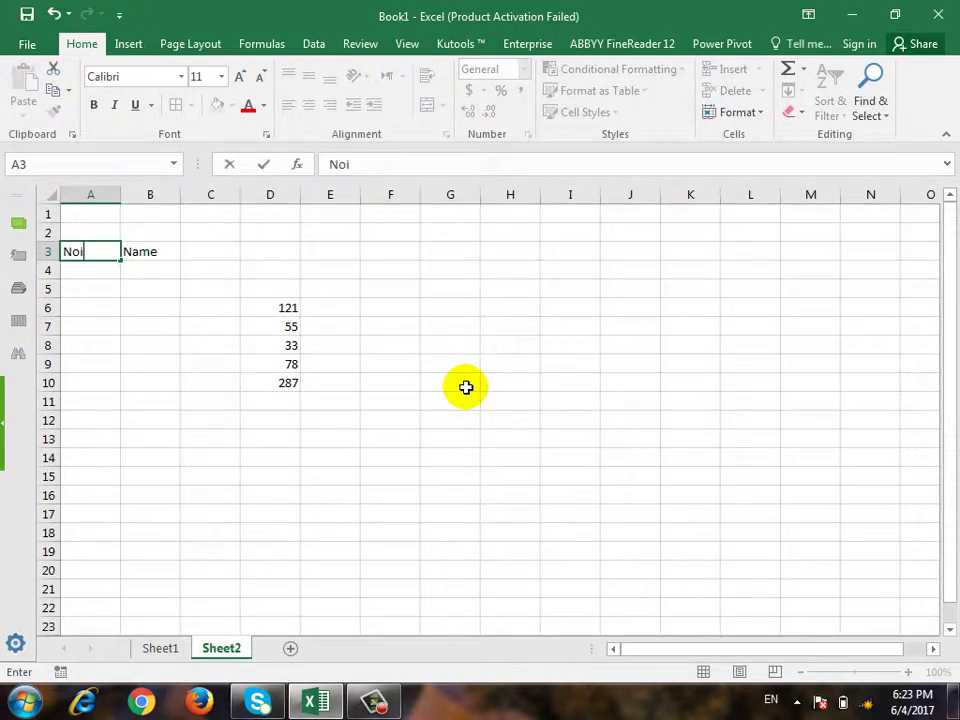
key(Tab)
key(Left)
text(No)
key(Tab)
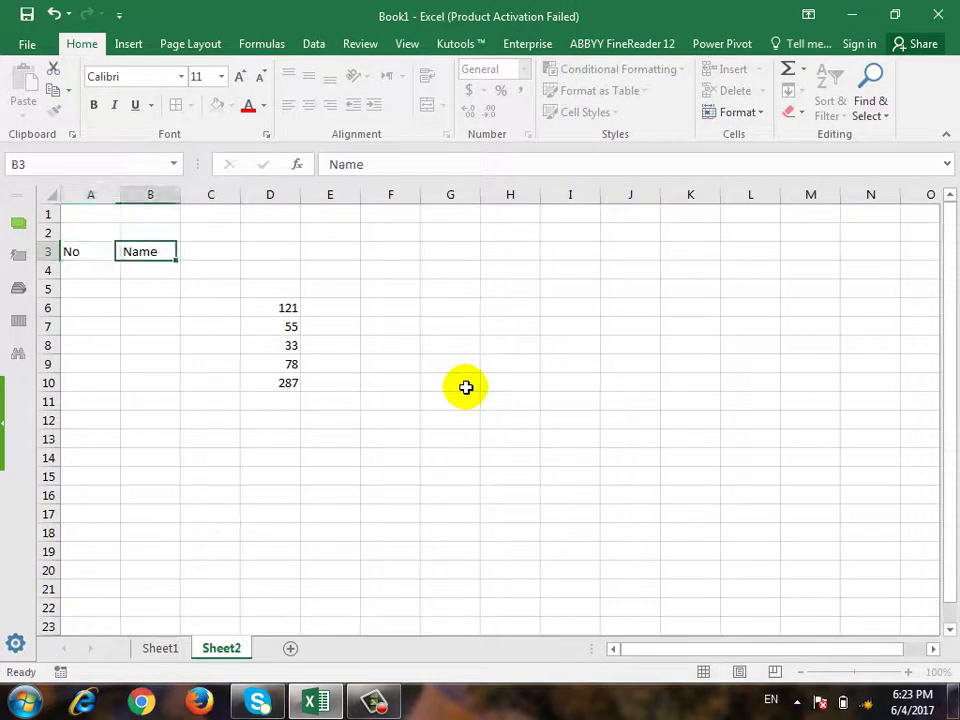
key(Tab)
text(Sal)
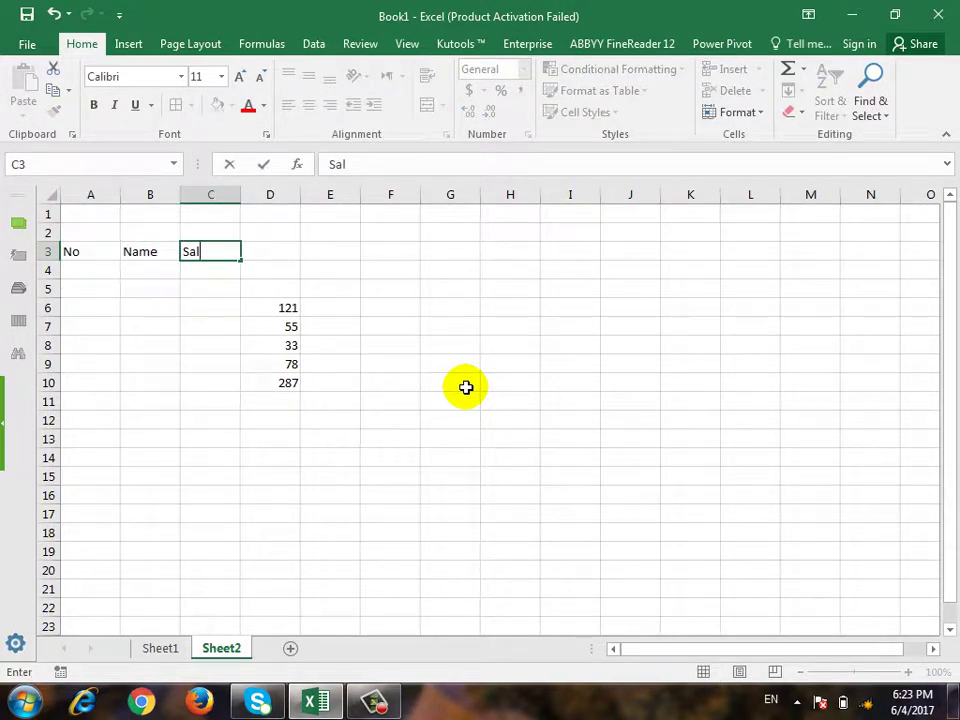
text(ary)
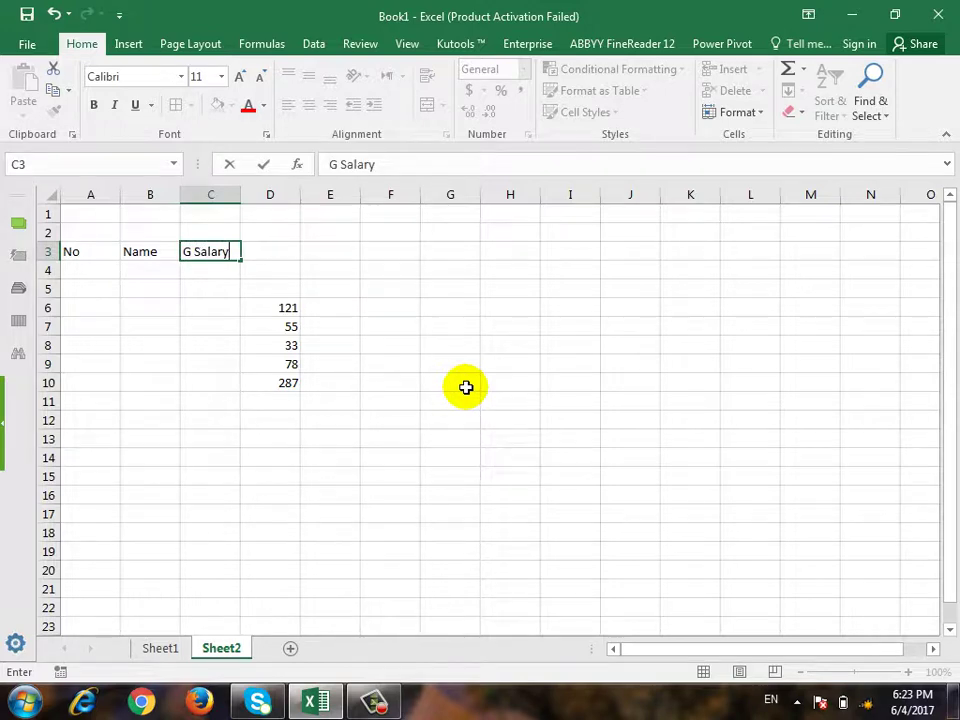
key(Tab)
text(Tax)
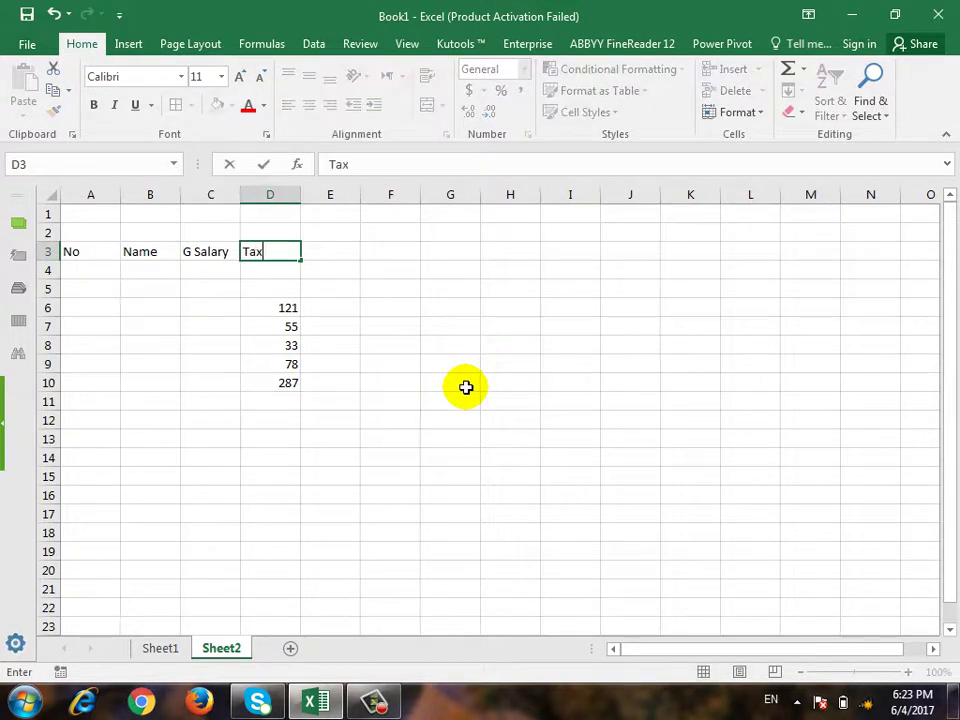
key(Tab)
text(Net)
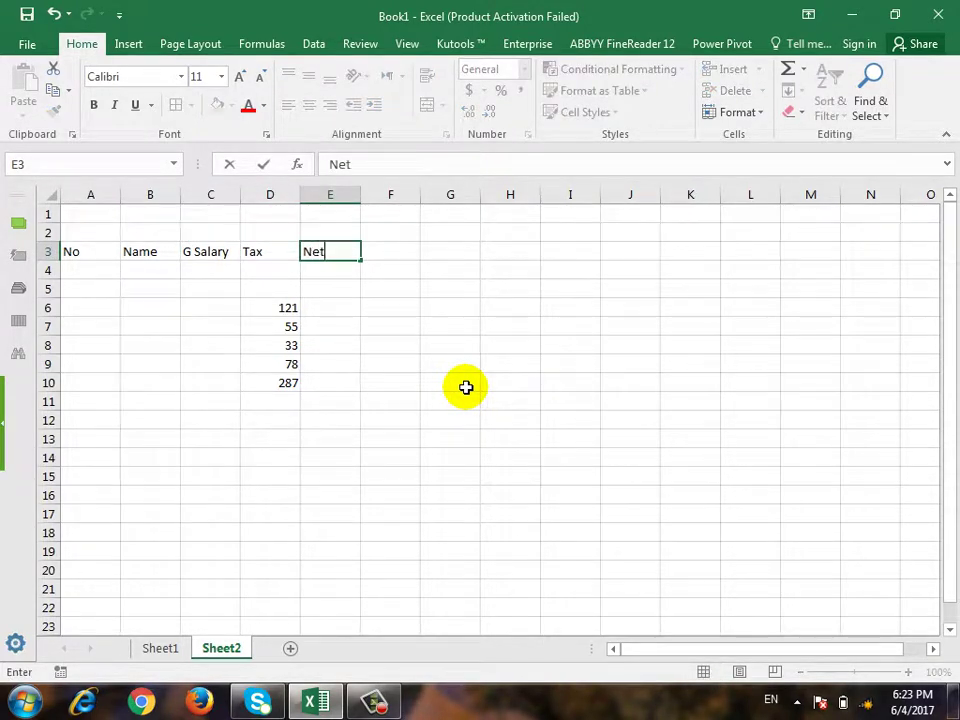
text( Salary)
key(ctrl+Return)
Step: Enter numbers 1 and 2 in A4:A5 with names ali and wali in B4:B5
key(Down)
key(Left)
key(Left)
key(Left)
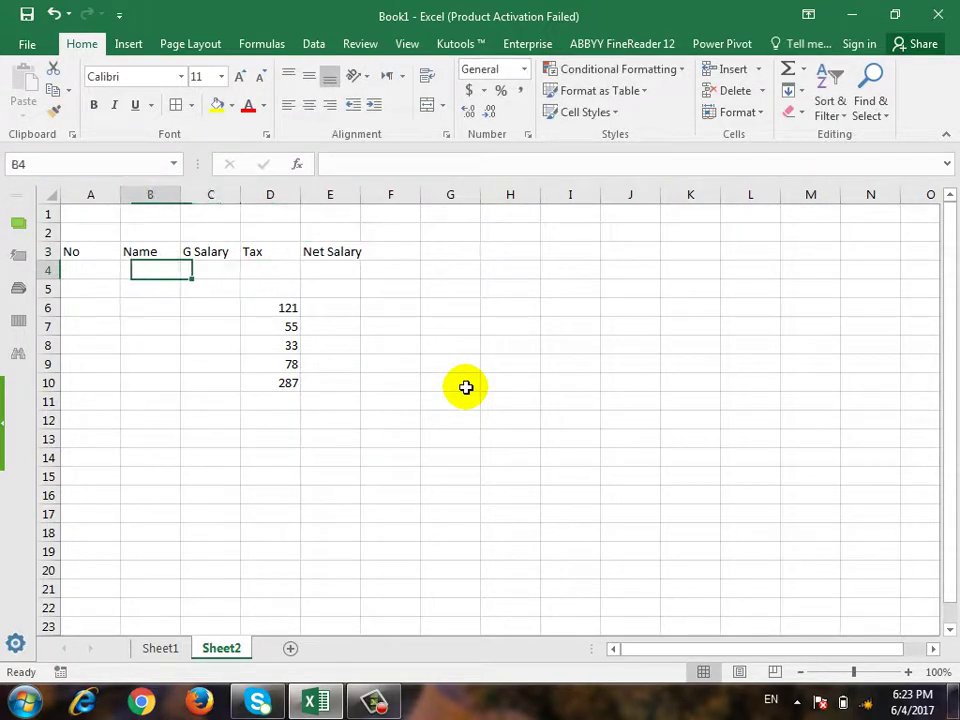
key(Left)
text(1)
key(Return)
text(2)
key(Up)
key(Right)
text(al)
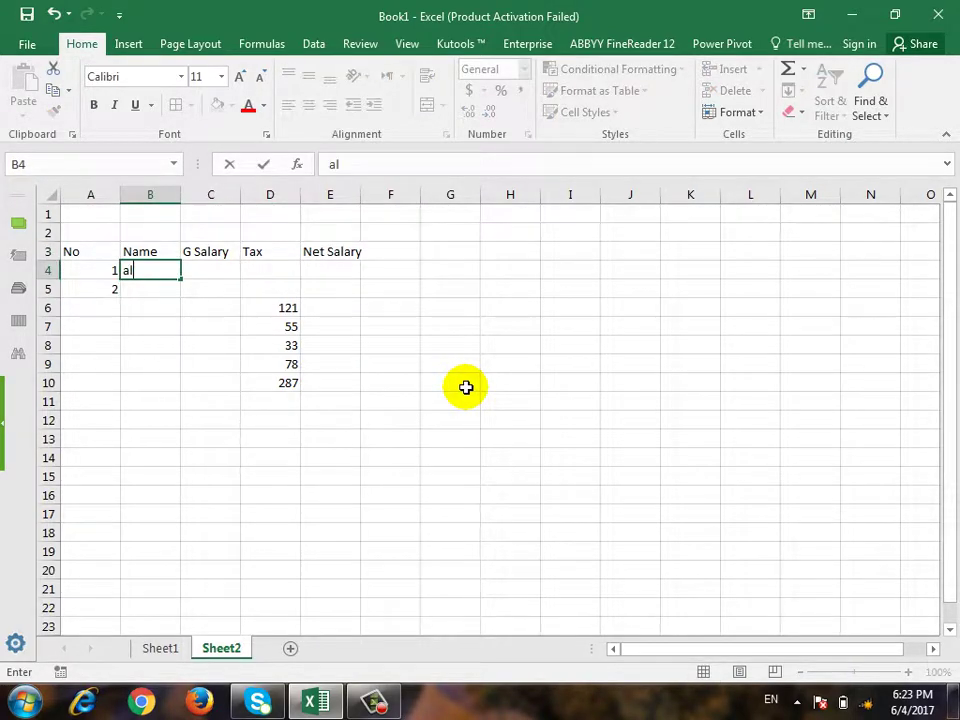
text(i)
key(Return)
text(wali)
key(Return)
Step: Clear the old numbers from D6:D10
key(Right)
key(Right)
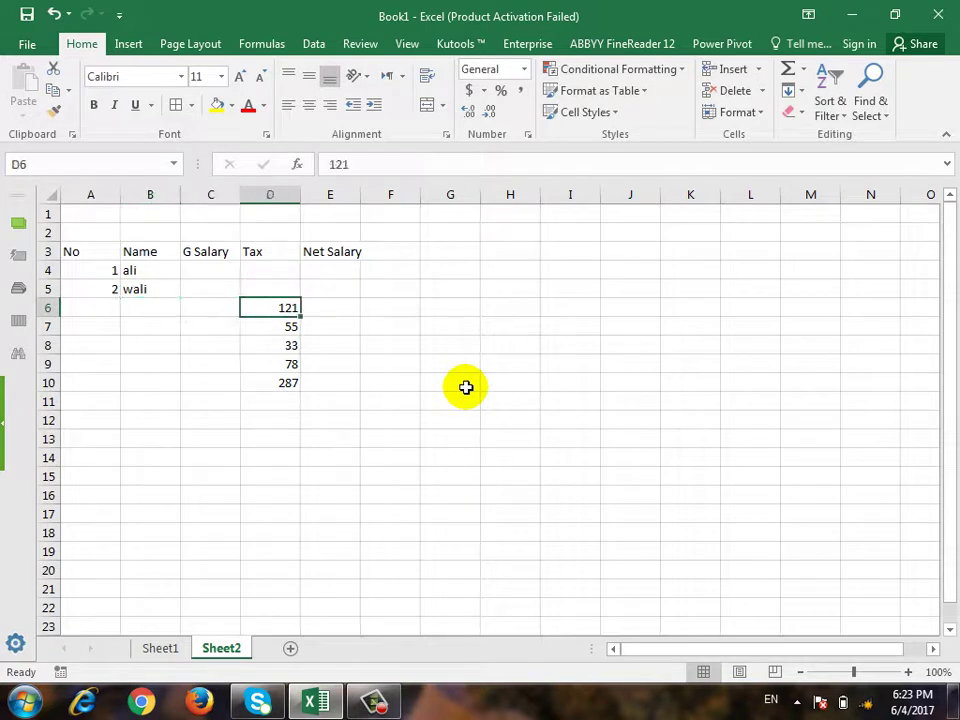
key(Up)
key(Down)
key(shift+Down)
key(shift+Down)
key(shift+Down)
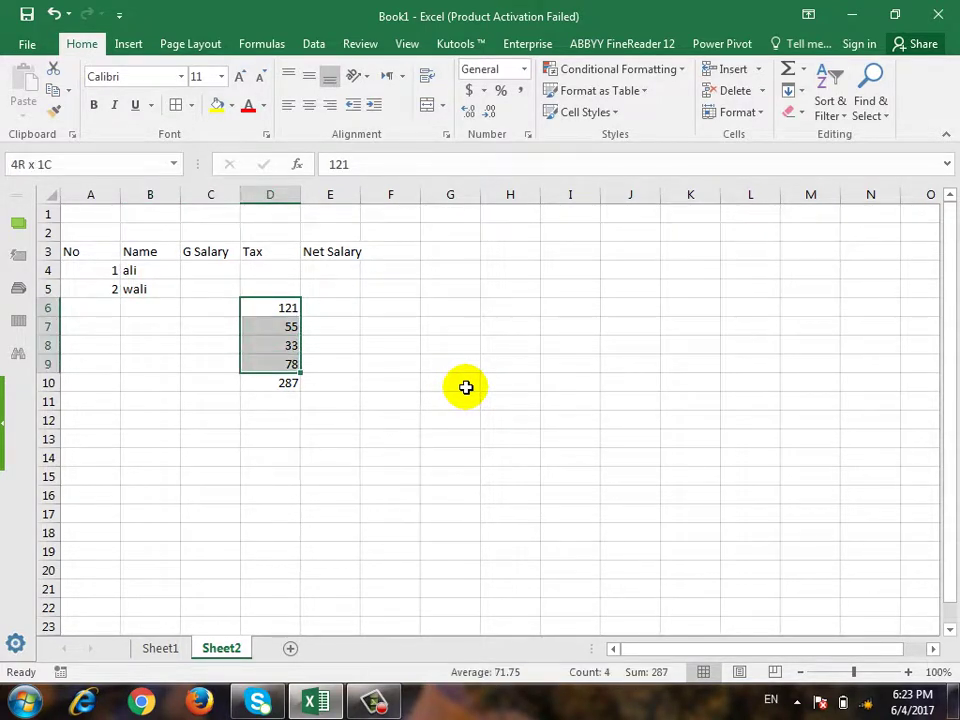
key(shift+Down)
key(Delete)
key(Up)
key(Up)
key(Left)
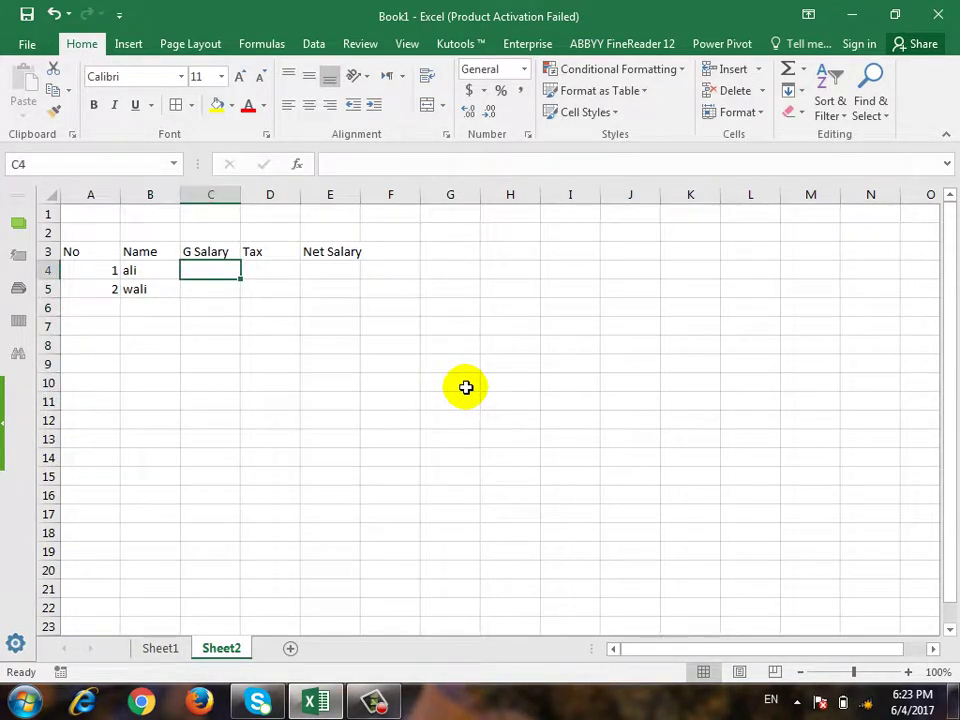
Step: Enter 600 in C4; try Accounting format and 700 in C5, then undo both
text(600)
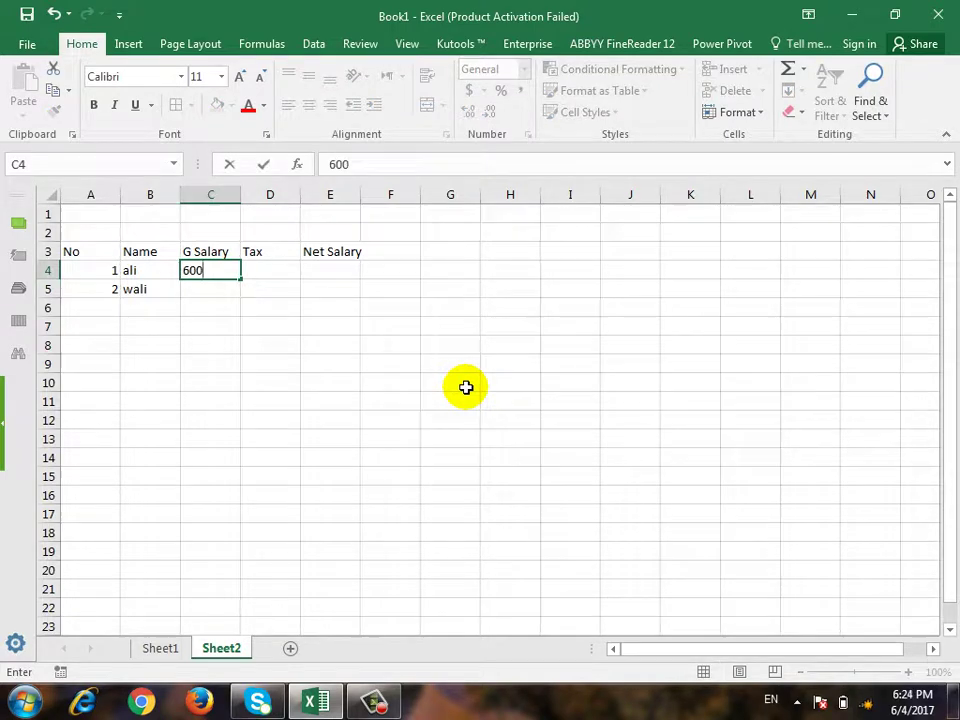
key(ctrl+Return)
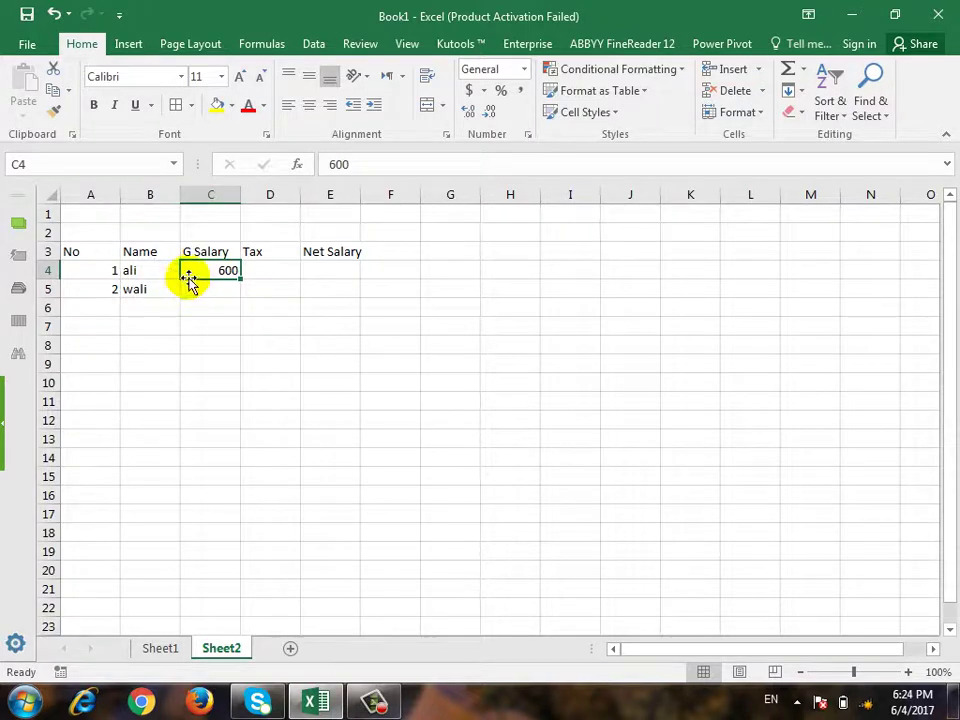
mouse_move(210, 270)
mouse_down()
mouse_move(230, 395)
mouse_move(231, 336)
mouse_move(221, 407)
mouse_move(227, 328)
mouse_move(225, 340)
mouse_up()
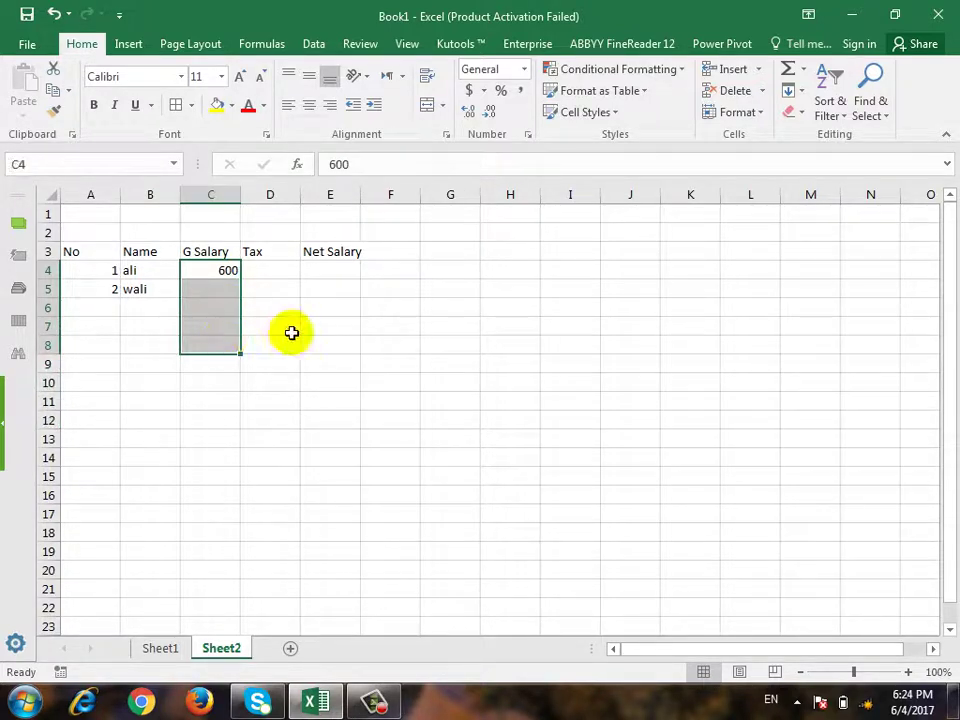
click(467, 90)
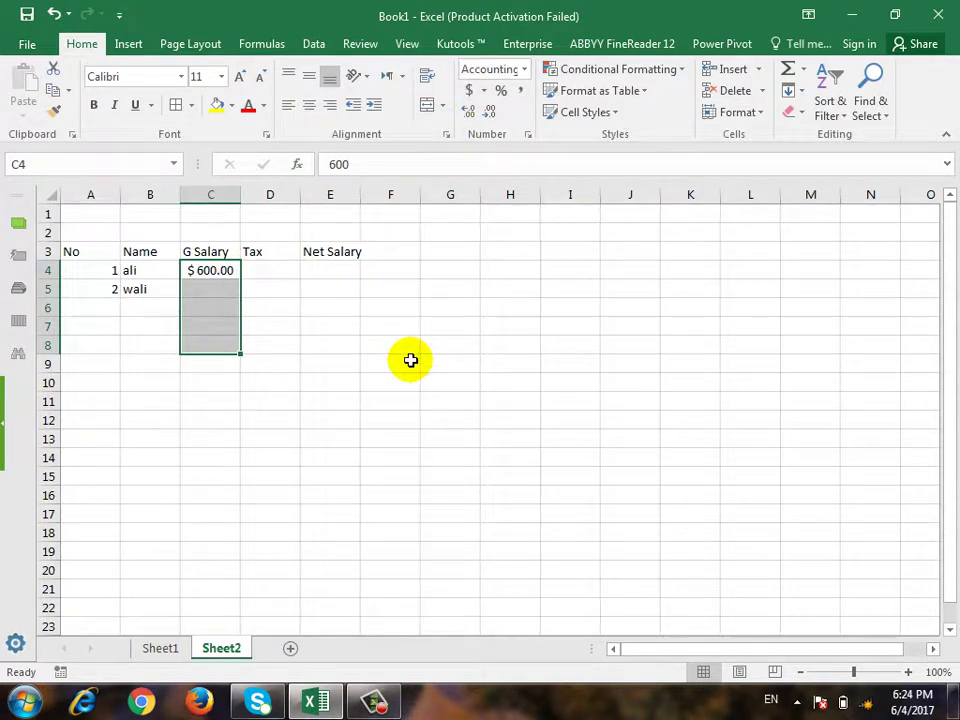
click(223, 289)
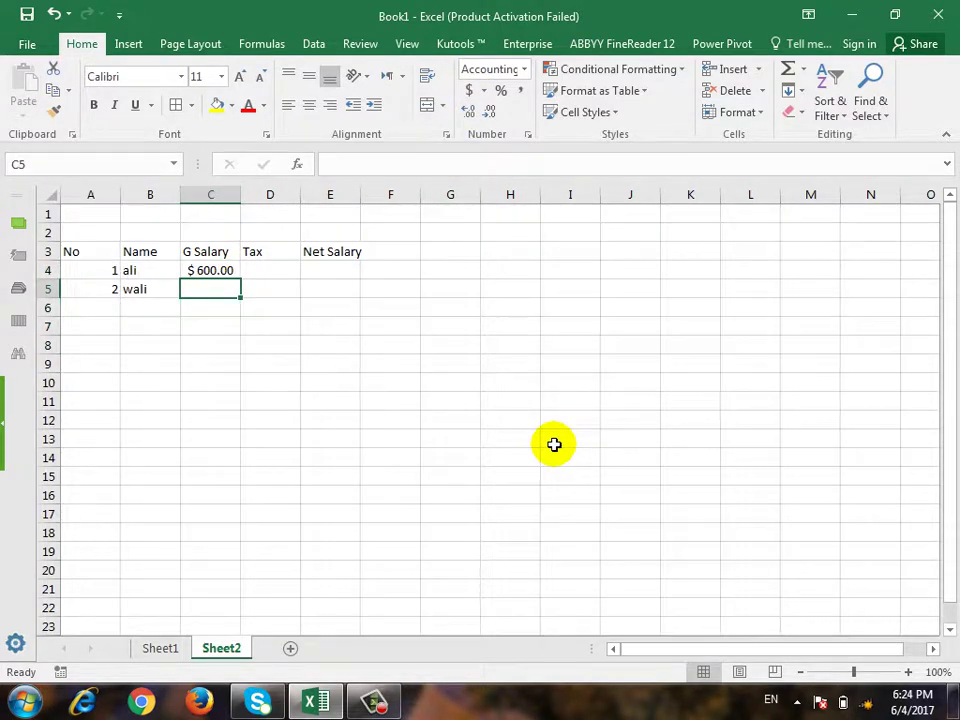
text(700)
key(Return)
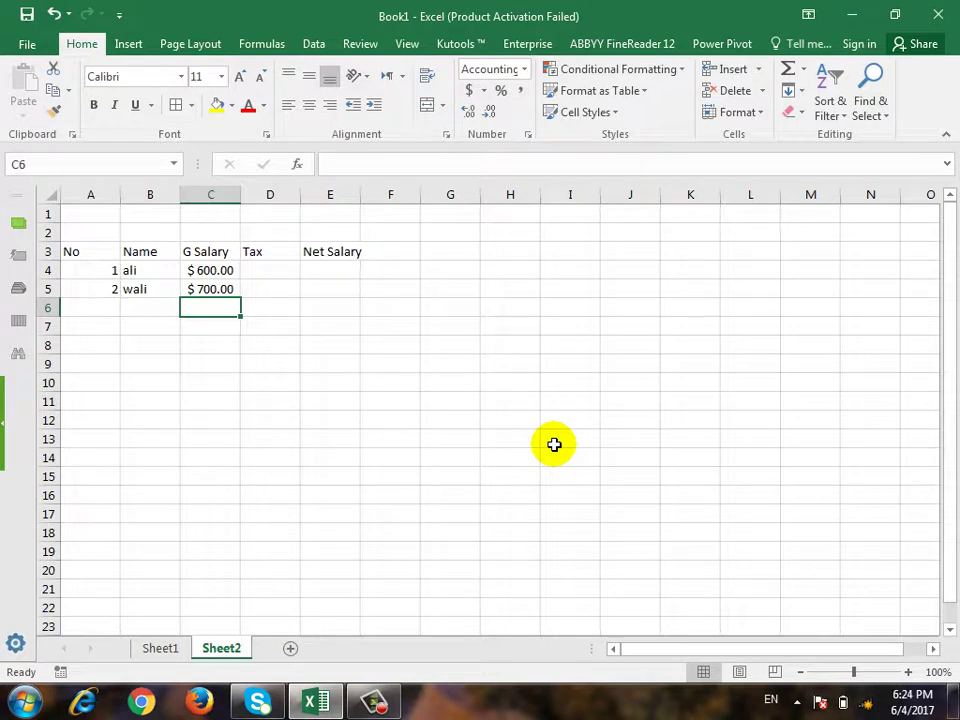
key(ctrl+z)
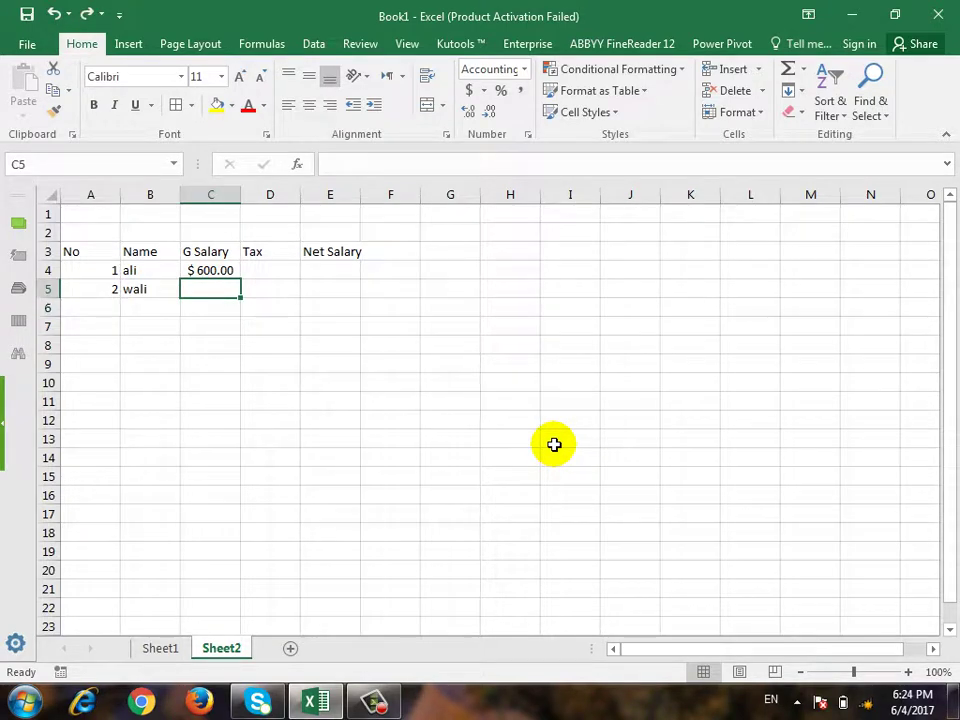
key(ctrl+z)
Step: Type the header Average in F3
click(391, 251)
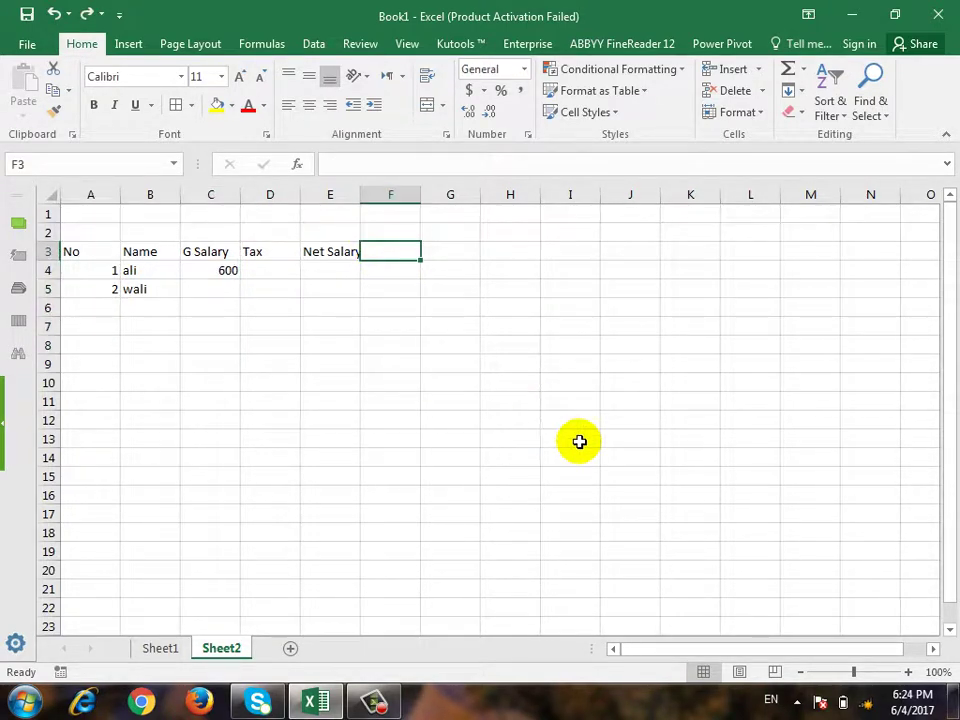
text(Ag)
key(BackSpace)
key(BackSpace)
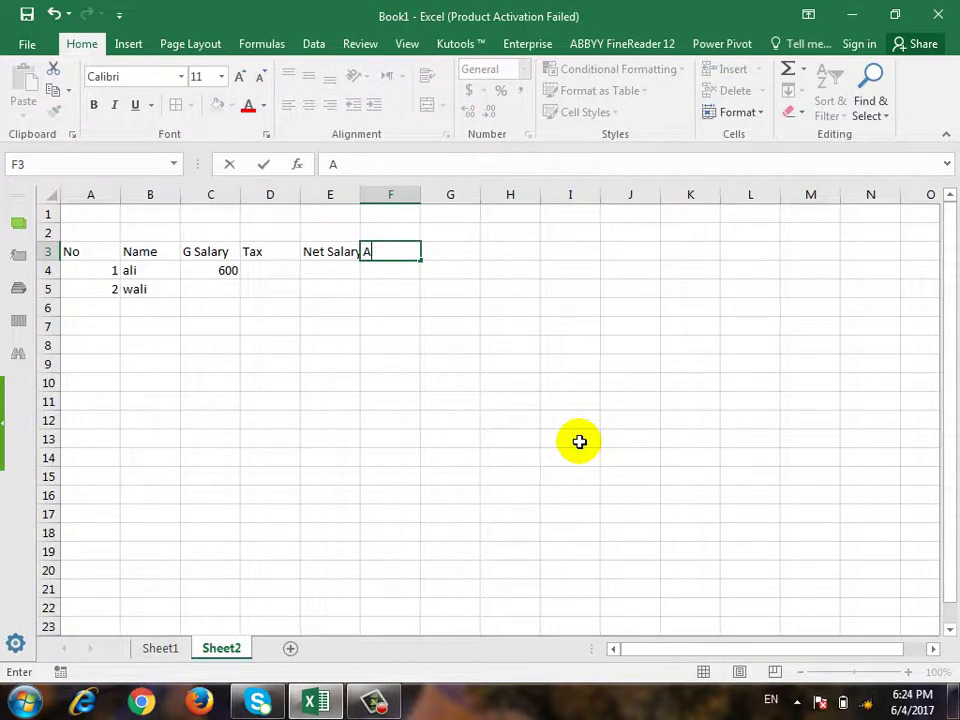
text(verage)
key(Return)
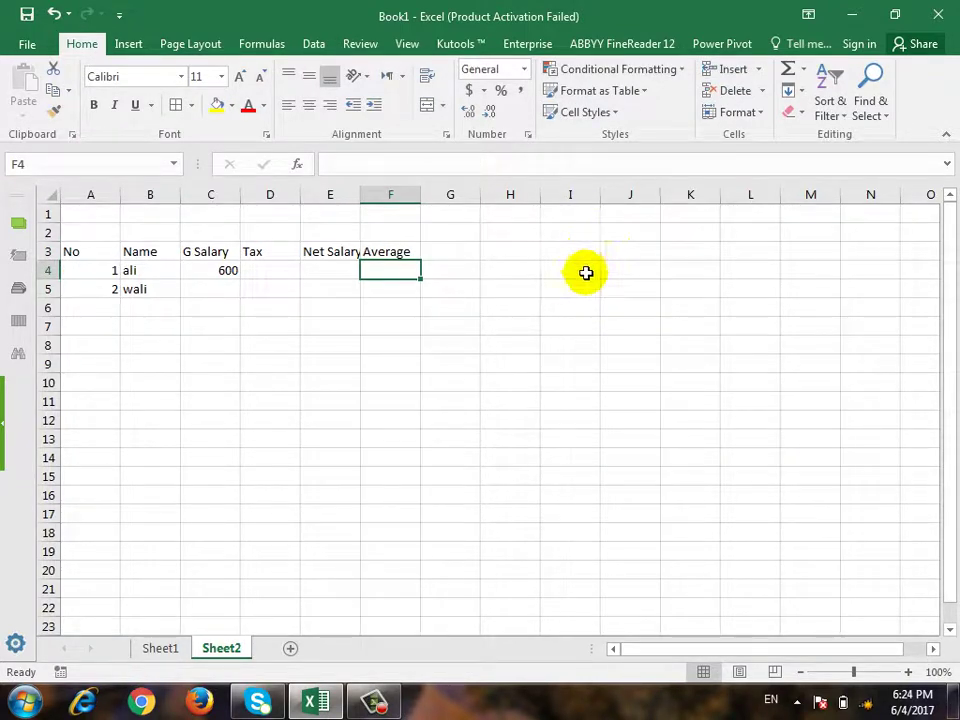
Step: Apply Percent Style to F4:F9, test 6% in F4, and undo the entry
drag(387, 272, 385, 360)
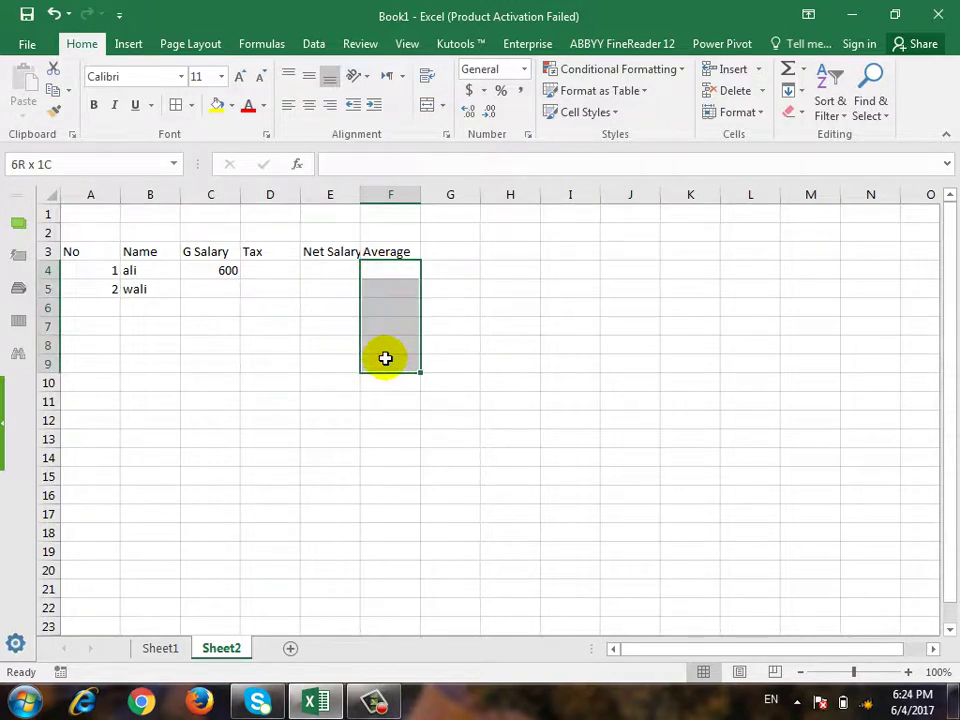
click(501, 94)
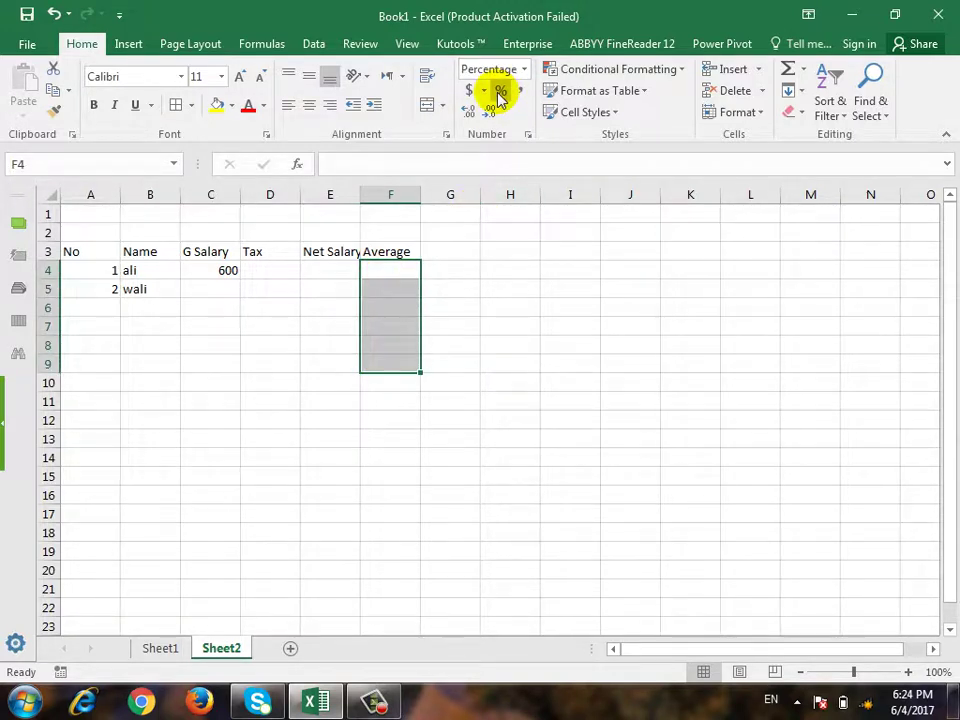
click(385, 273)
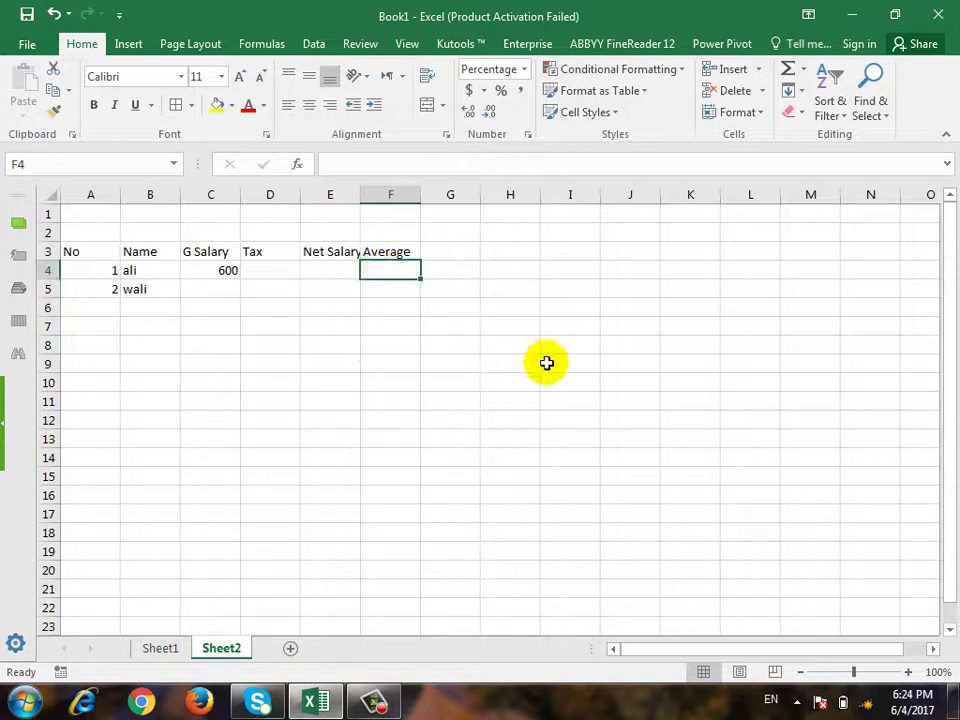
text(6)
key(Return)
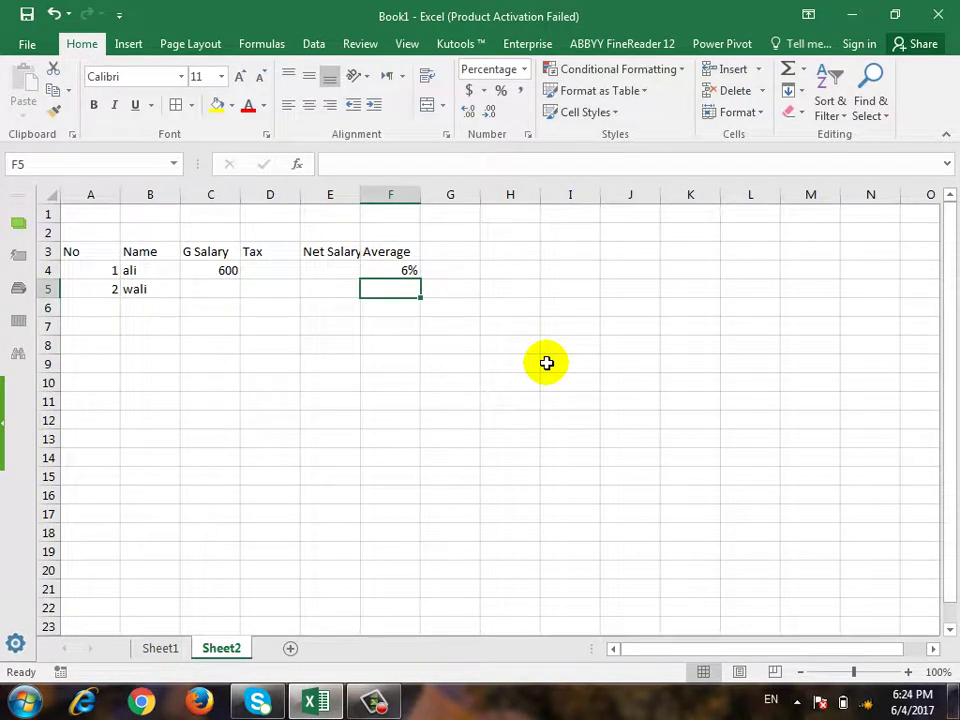
key(ctrl+z)
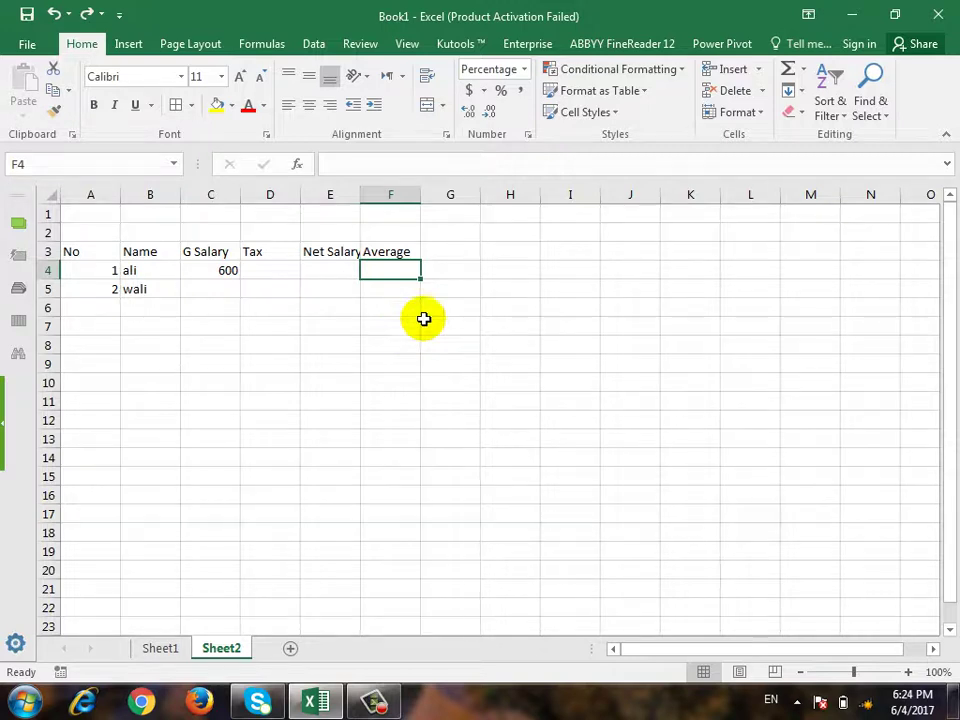
Step: Apply Comma Style to F4 and enter 533456767
click(517, 92)
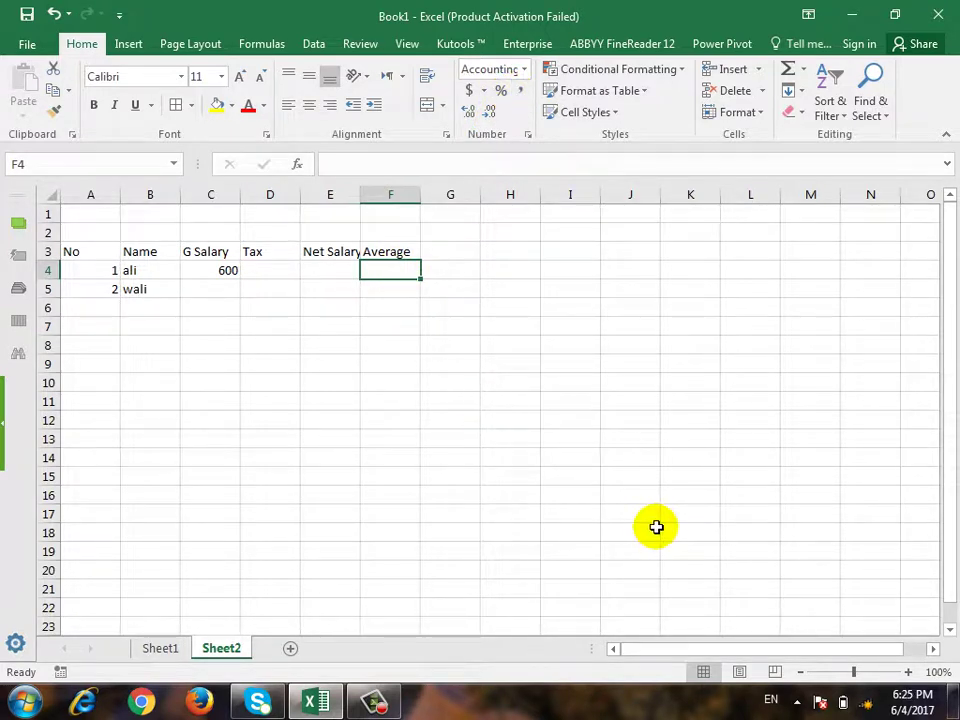
text(53345676)
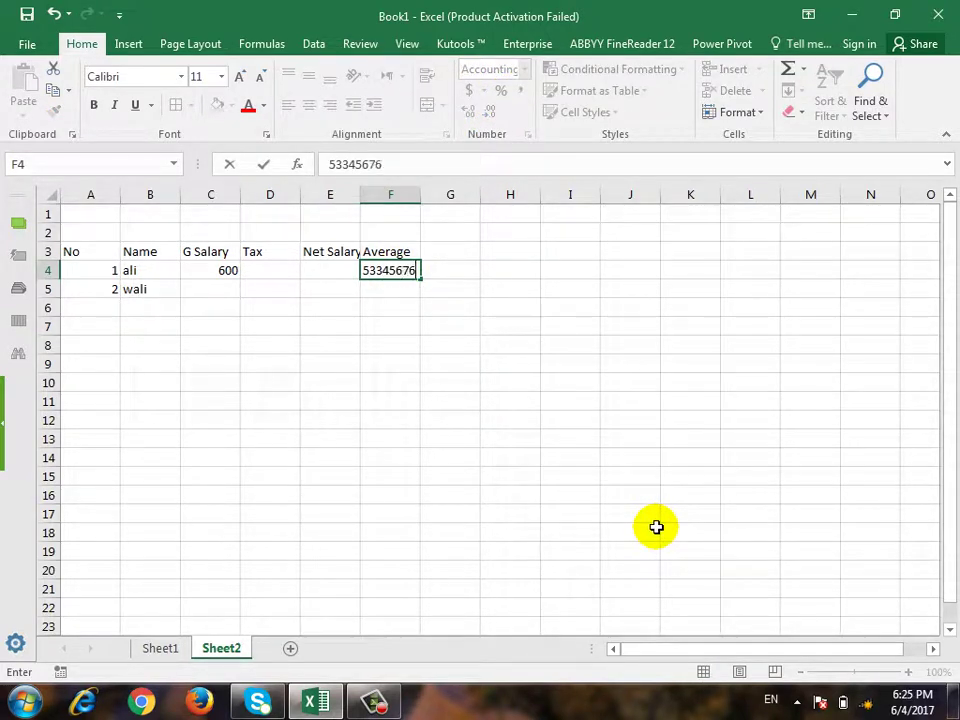
text(7)
key(Return)
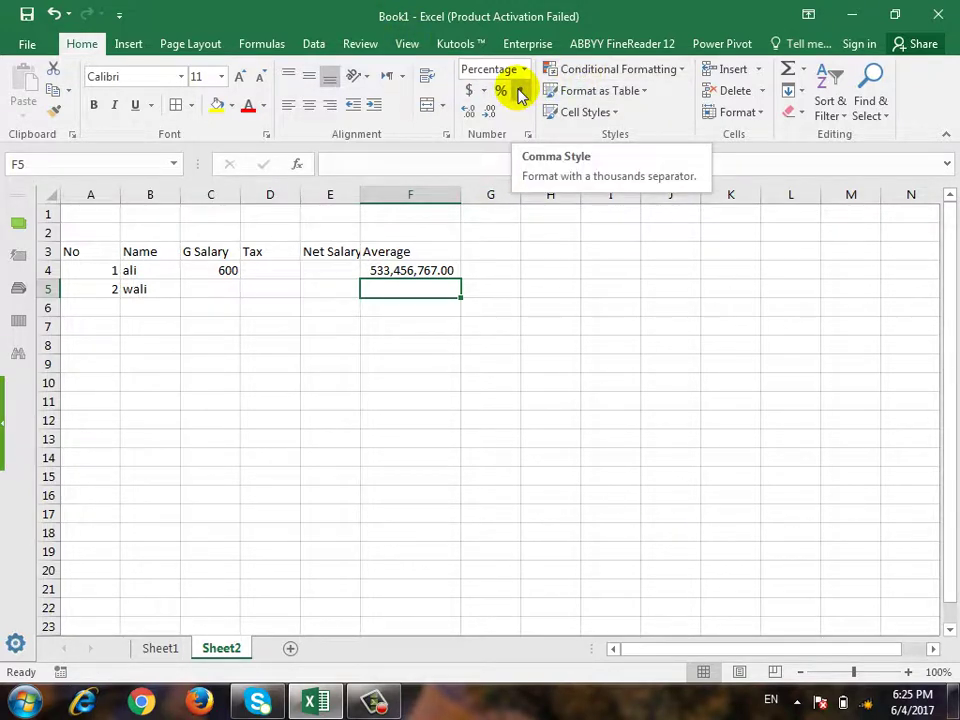
Step: Adjust F4's decimal places up and down until it shows two decimals
click(441, 271)
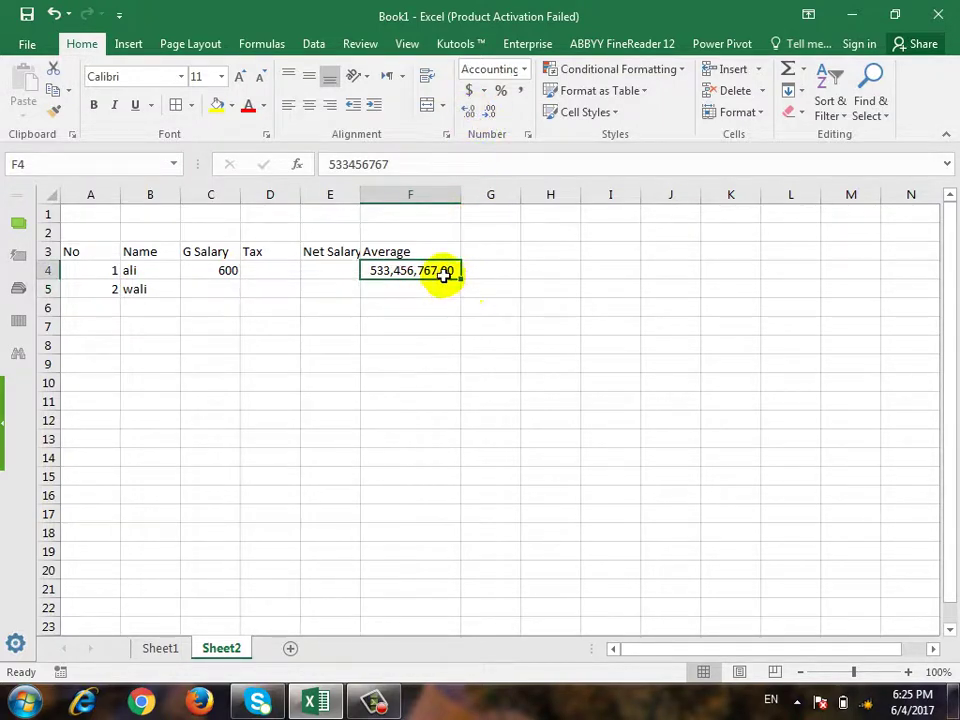
click(468, 112)
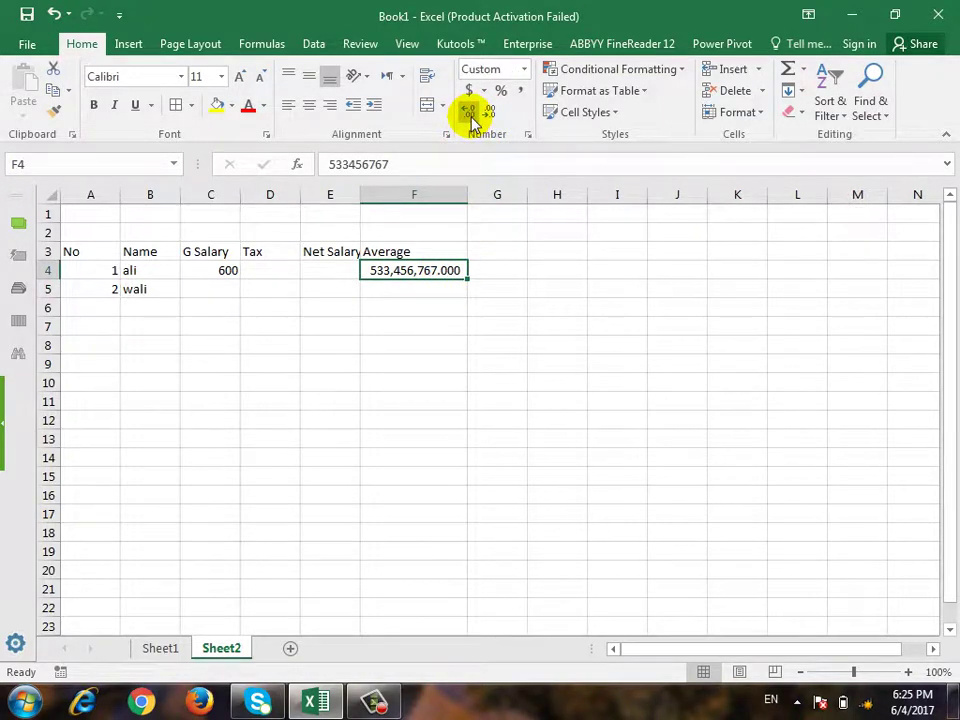
click(469, 113)
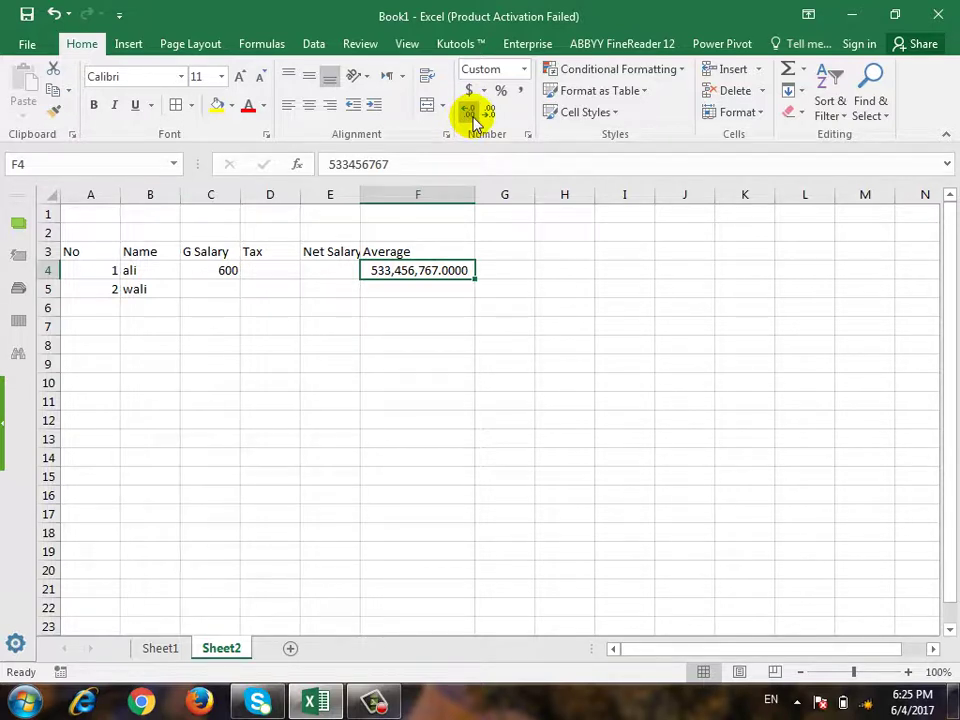
click(490, 118)
click(491, 119)
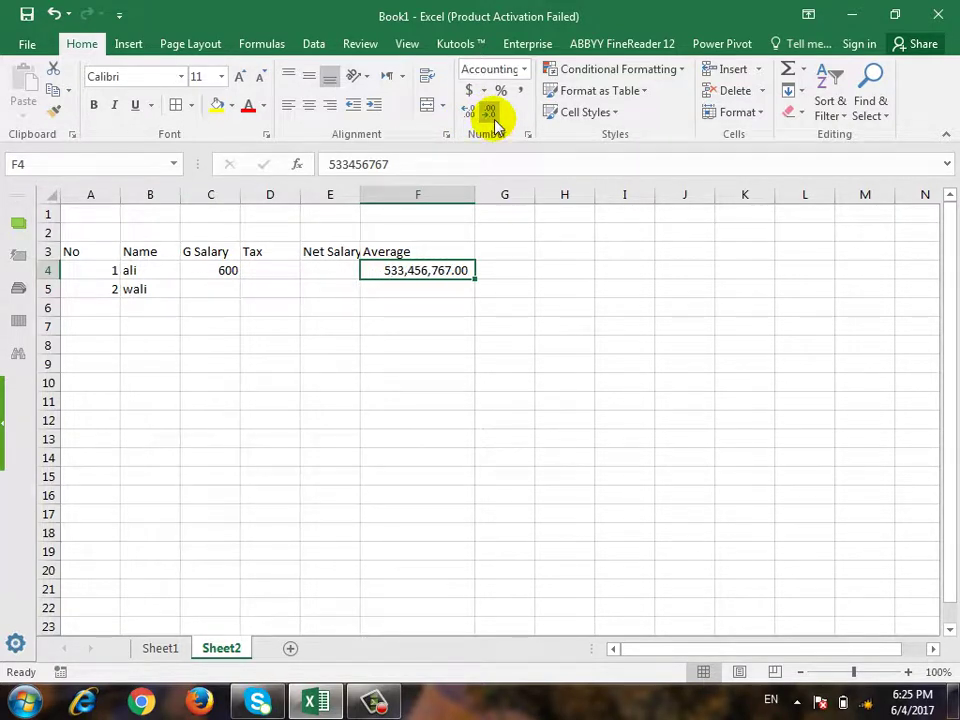
click(491, 118)
click(469, 112)
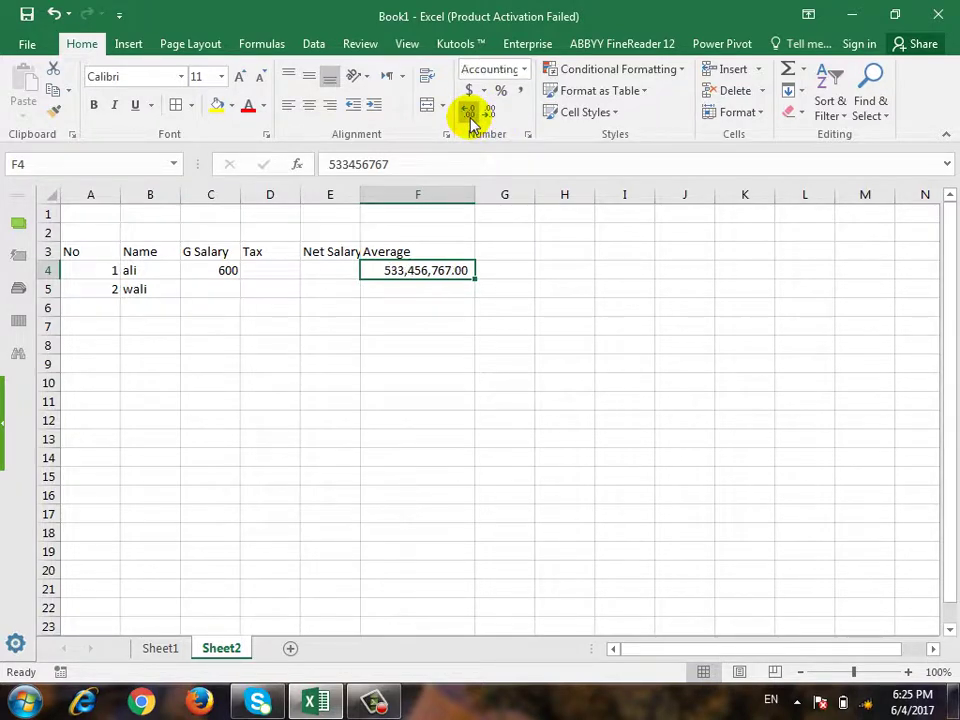
click(523, 70)
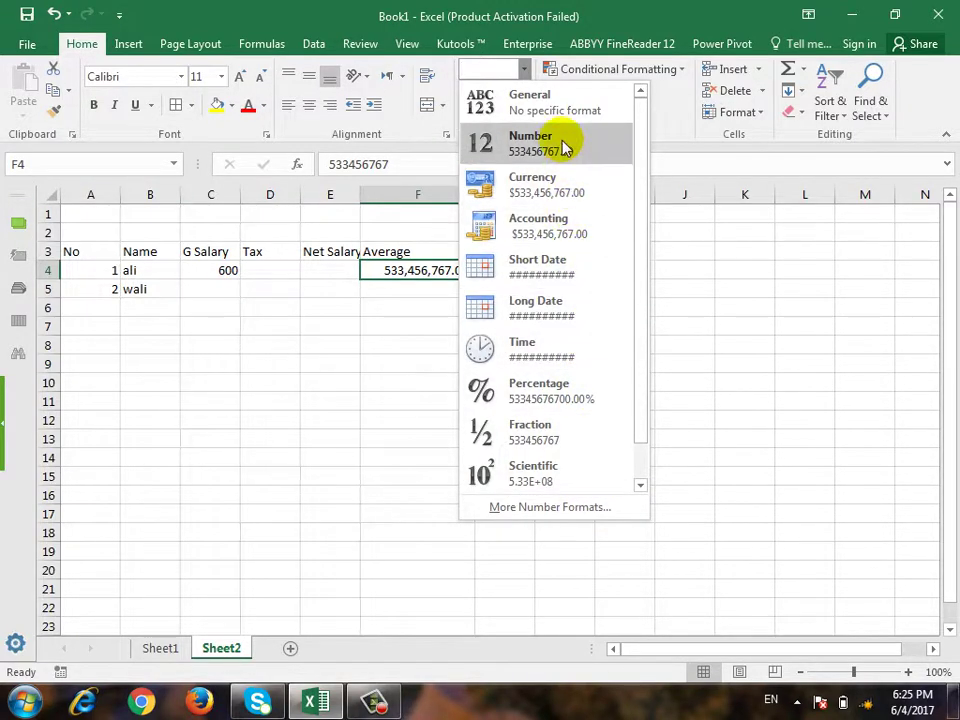
Step: Preview the Number format with a minus-sign negative style, cancel, and select D4:D9
click(705, 332)
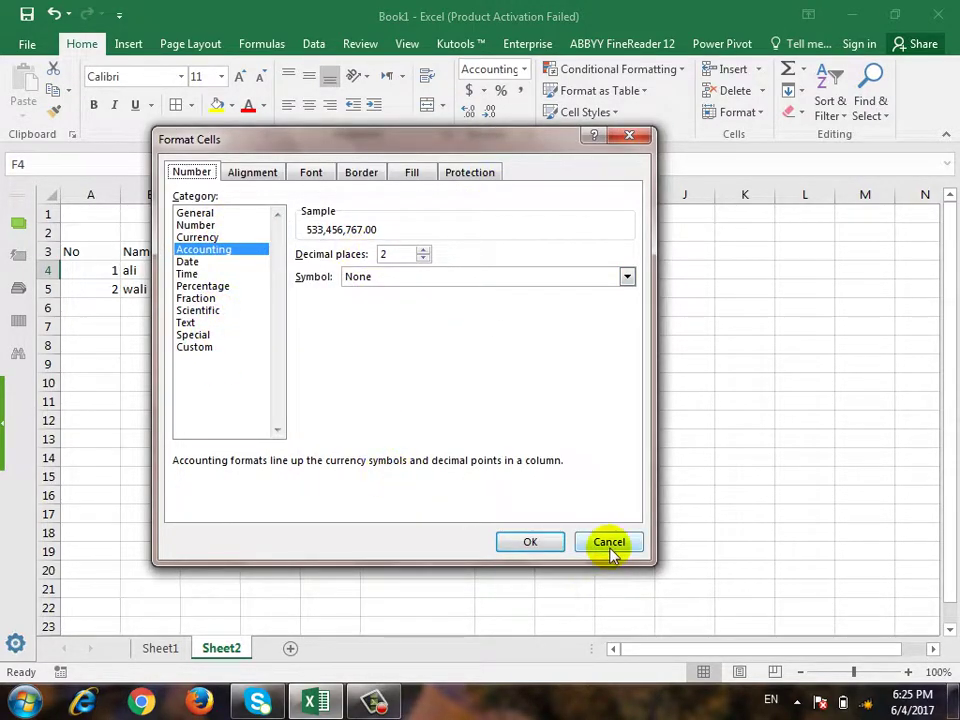
click(212, 226)
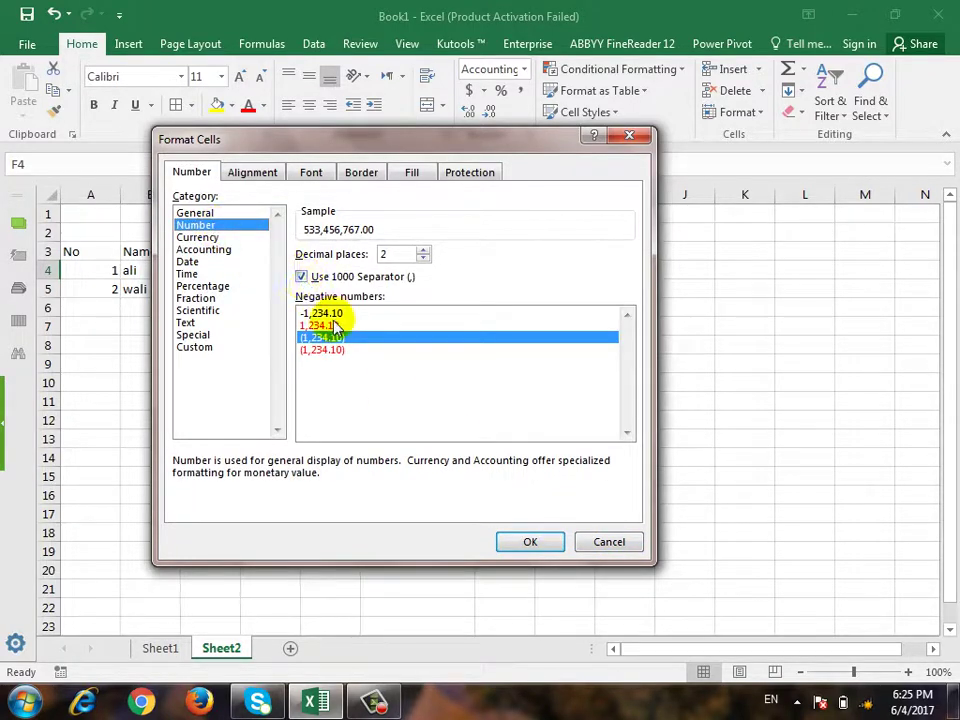
click(322, 313)
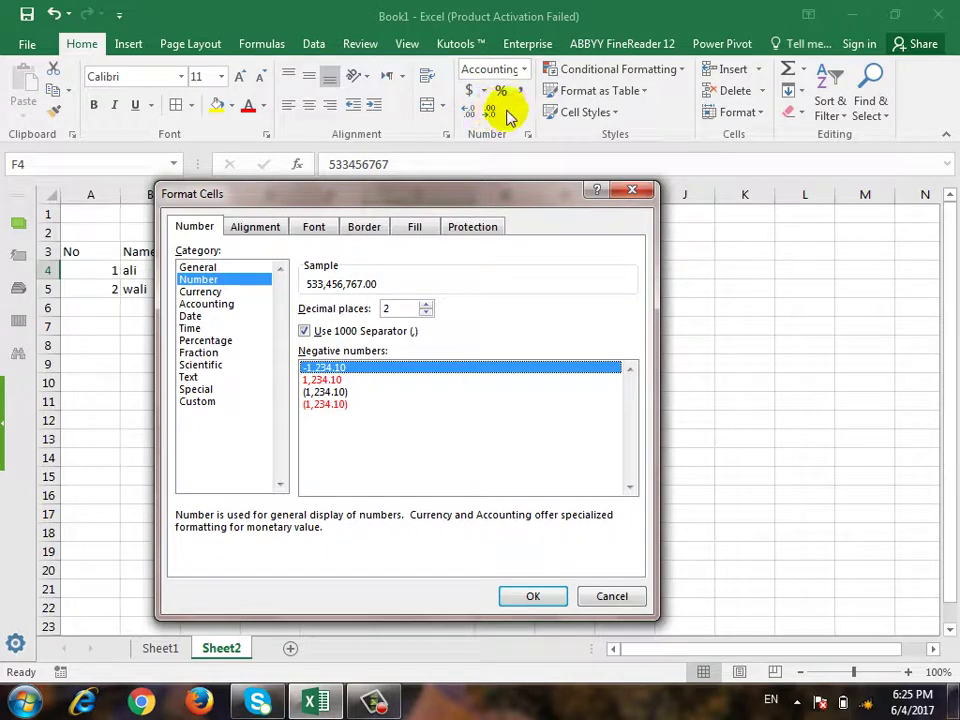
click(603, 598)
drag(272, 270, 281, 368)
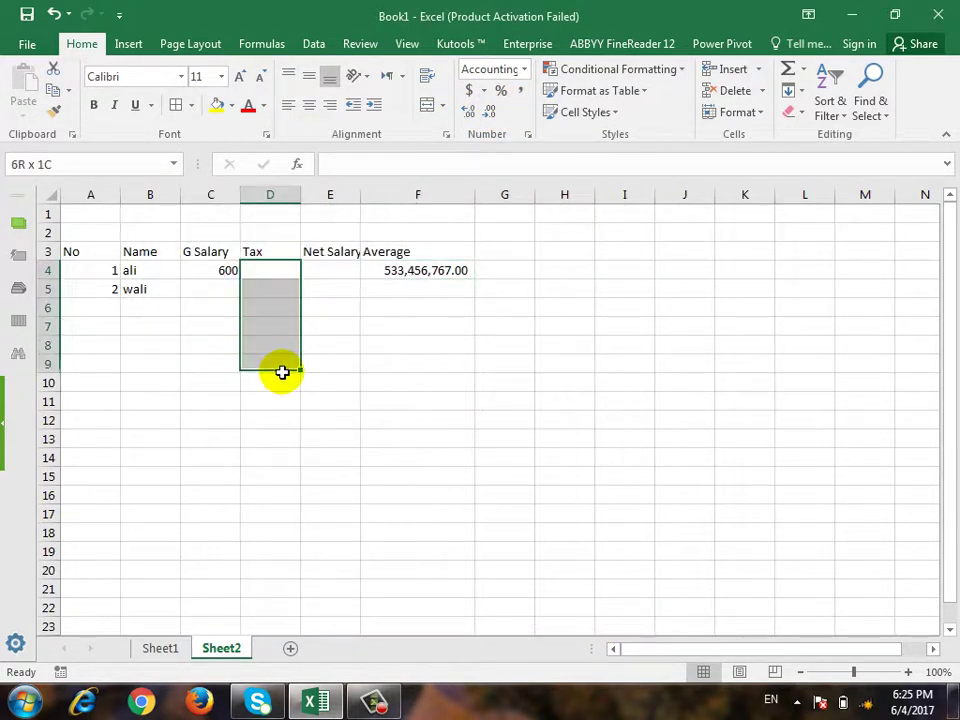
click(527, 134)
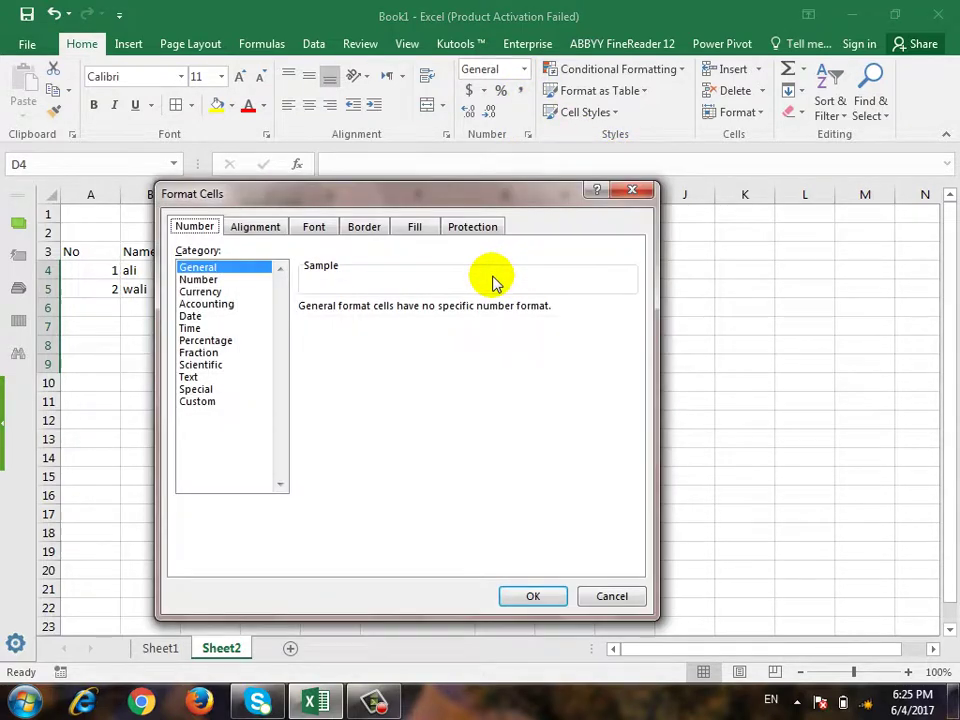
click(225, 279)
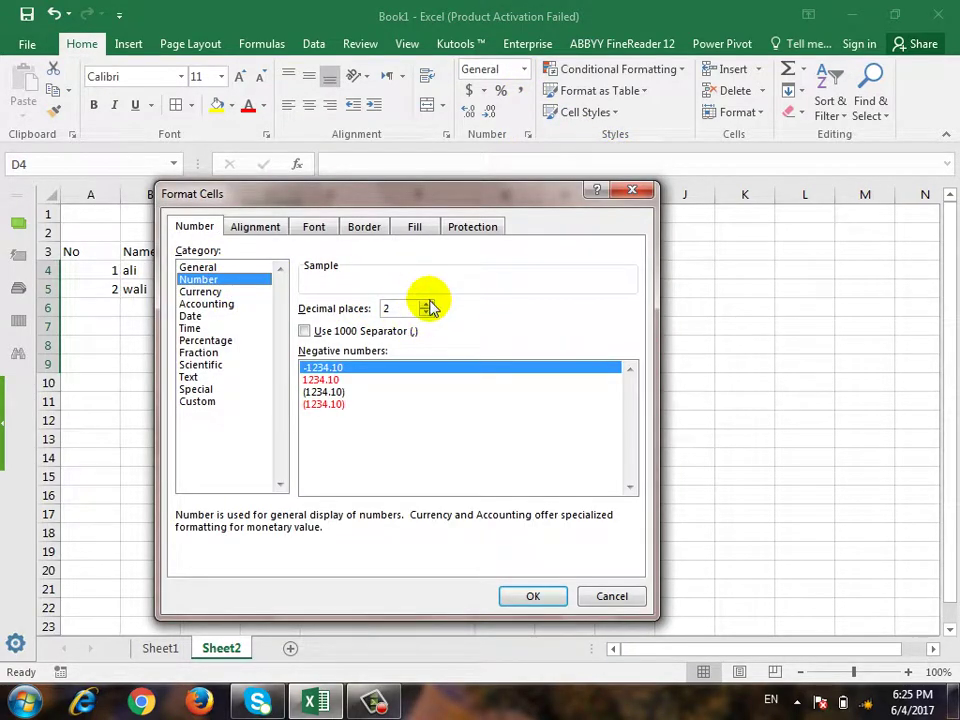
click(426, 304)
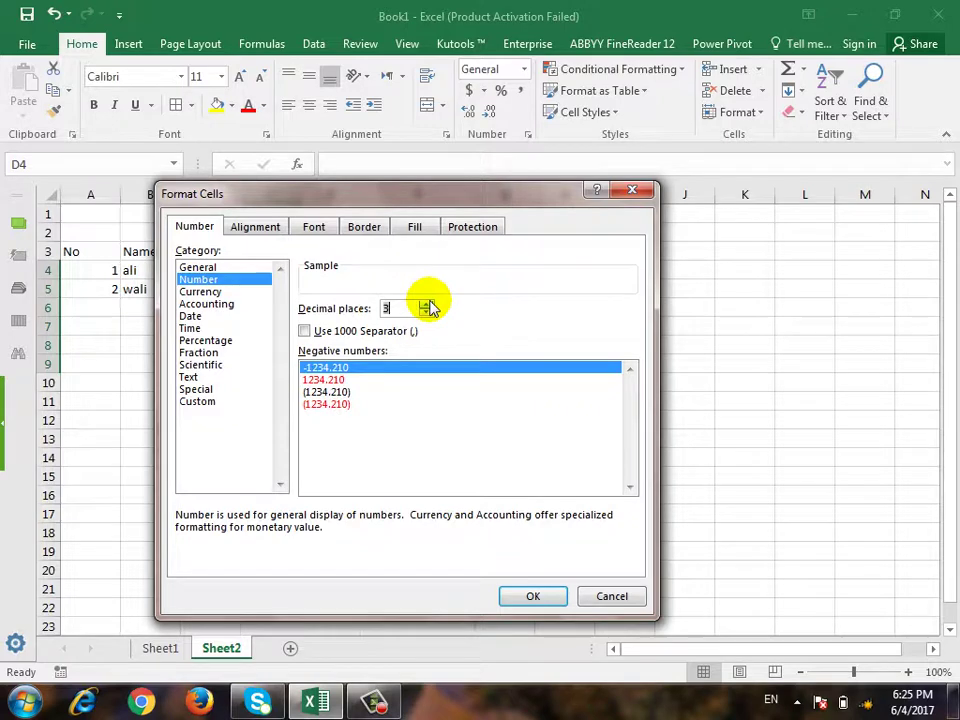
click(532, 596)
click(266, 266)
text(5)
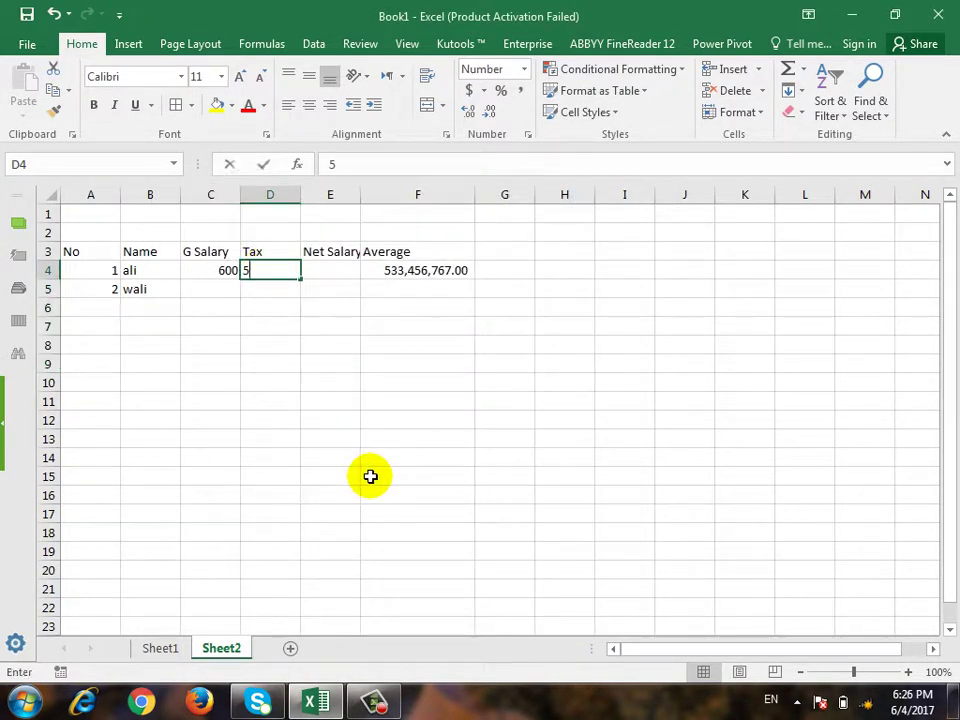
key(Return)
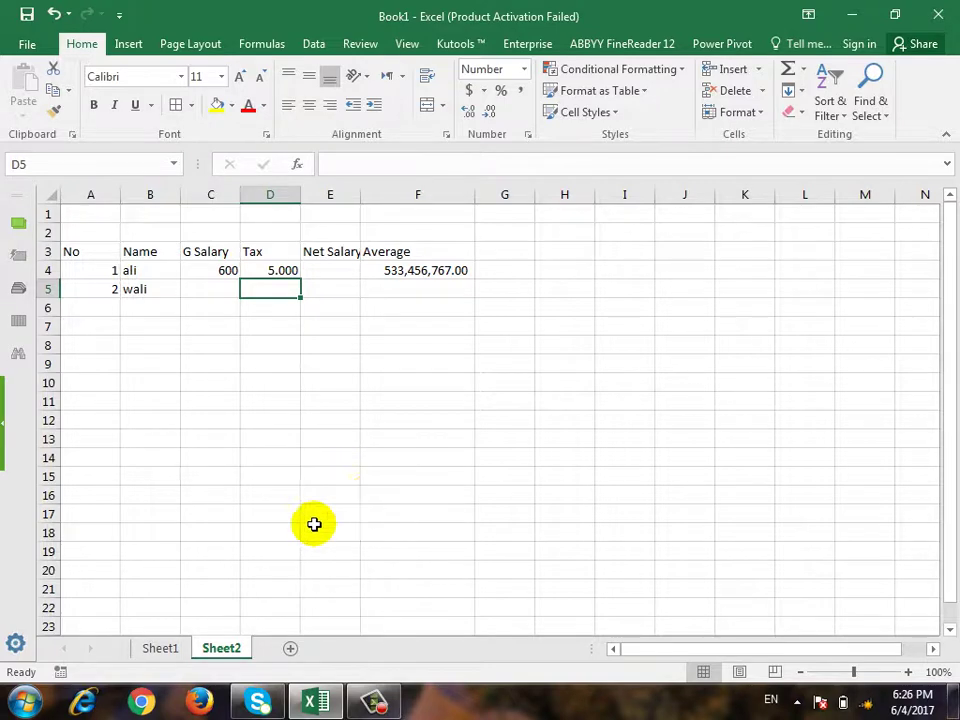
key(ctrl+z)
drag(270, 270, 290, 365)
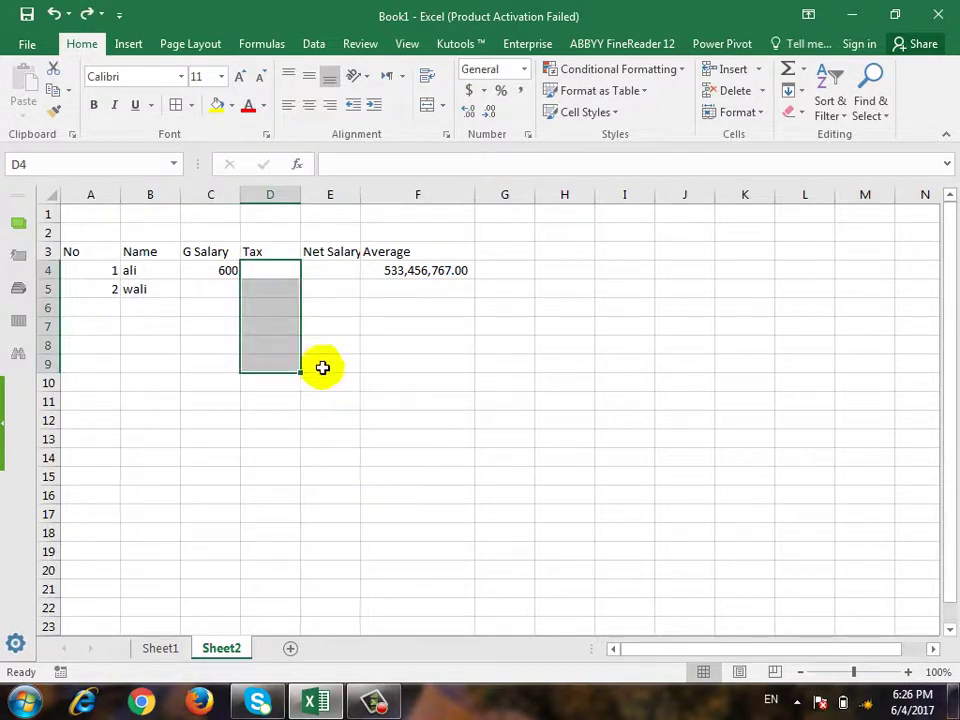
Step: Apply Currency format with the AFN symbol to D4:D9 through Format Cells
click(527, 134)
click(222, 292)
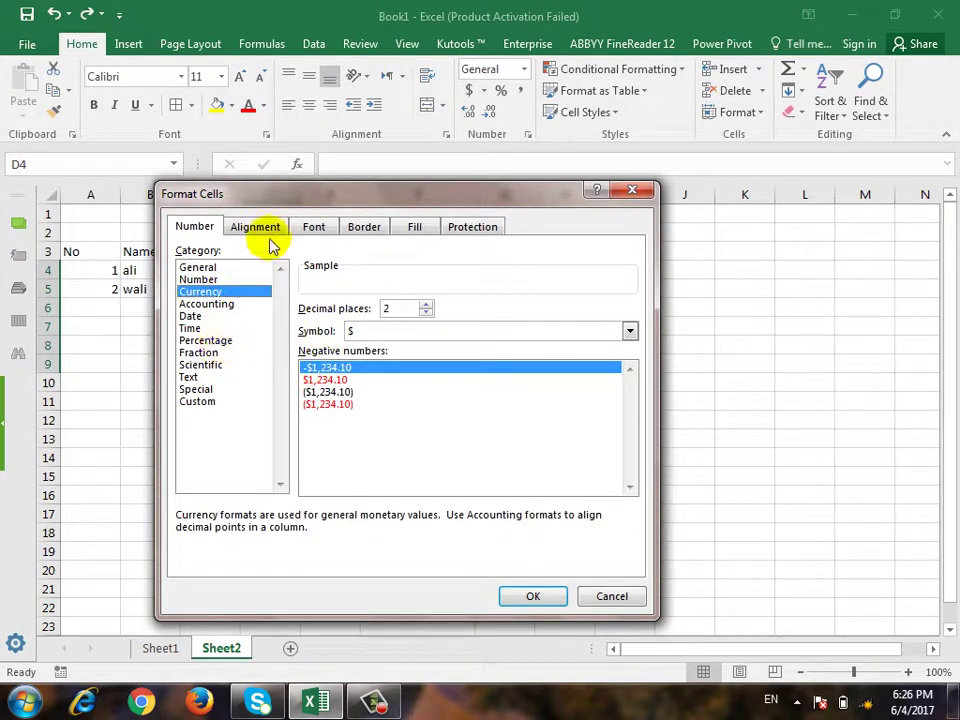
drag(309, 198, 308, 216)
click(629, 348)
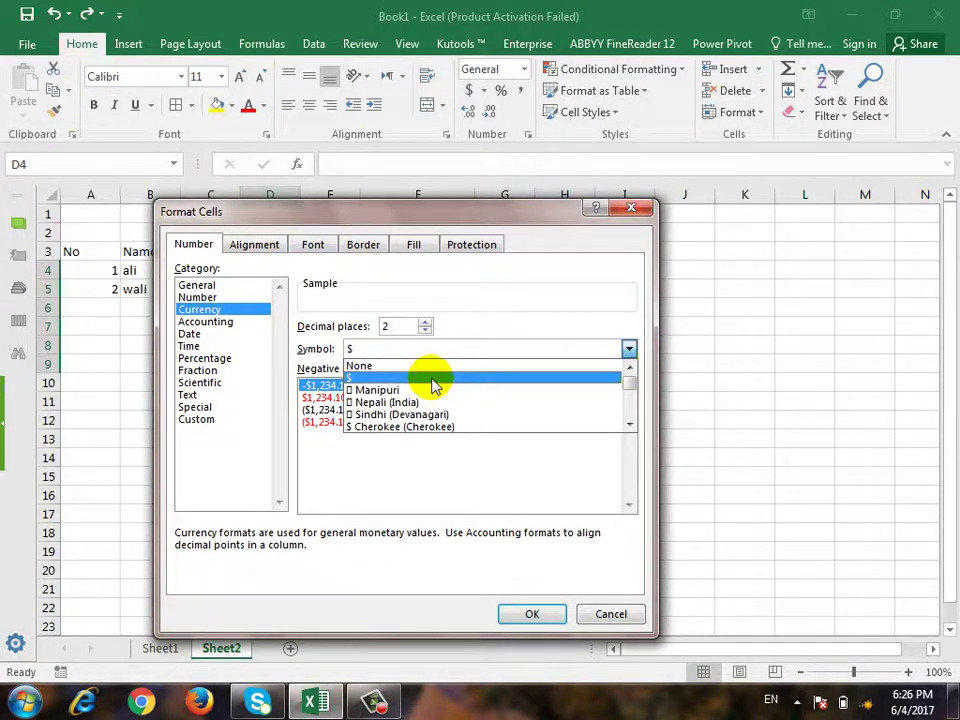
scroll(447, 405, down, 1)
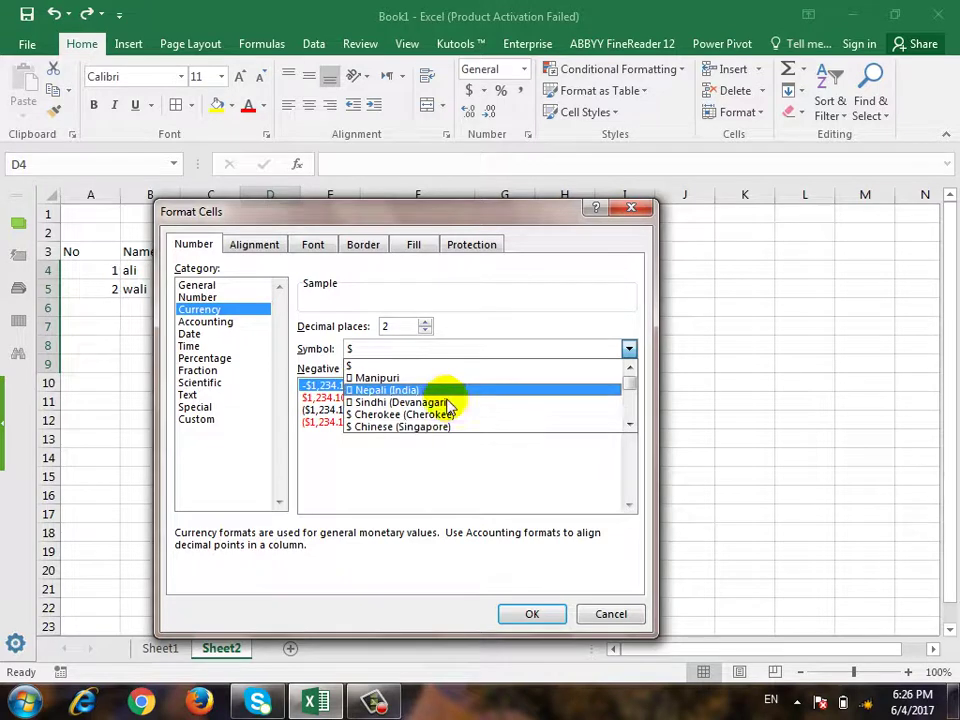
scroll(447, 405, down, 1)
scroll(447, 405, down, 2)
scroll(447, 404, down, 5)
scroll(447, 404, down, 1)
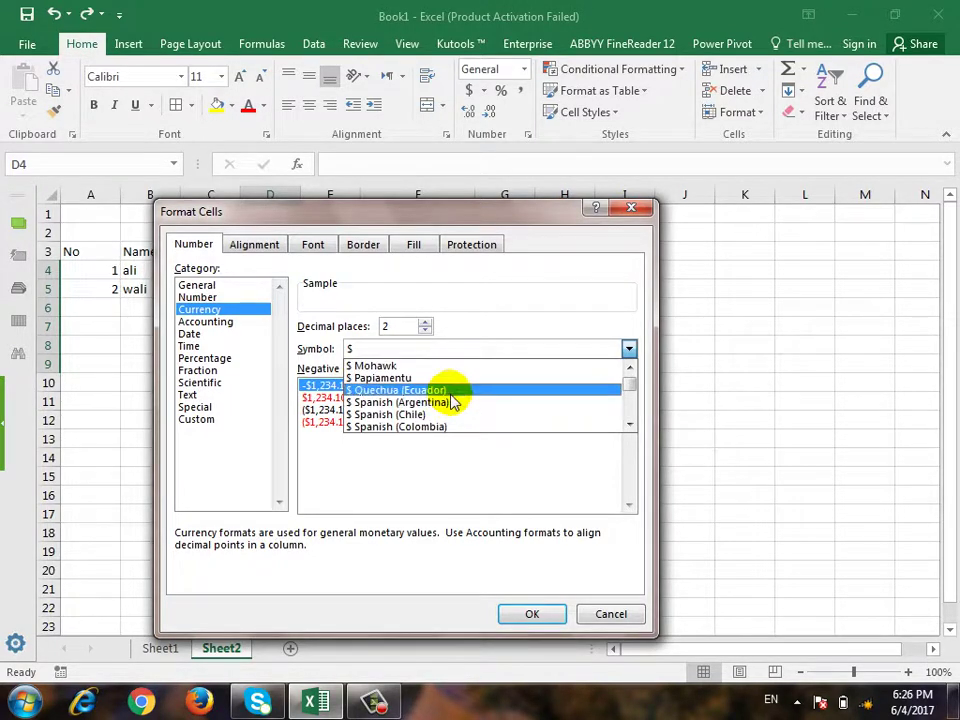
scroll(450, 400, down, 5)
scroll(450, 400, down, 1)
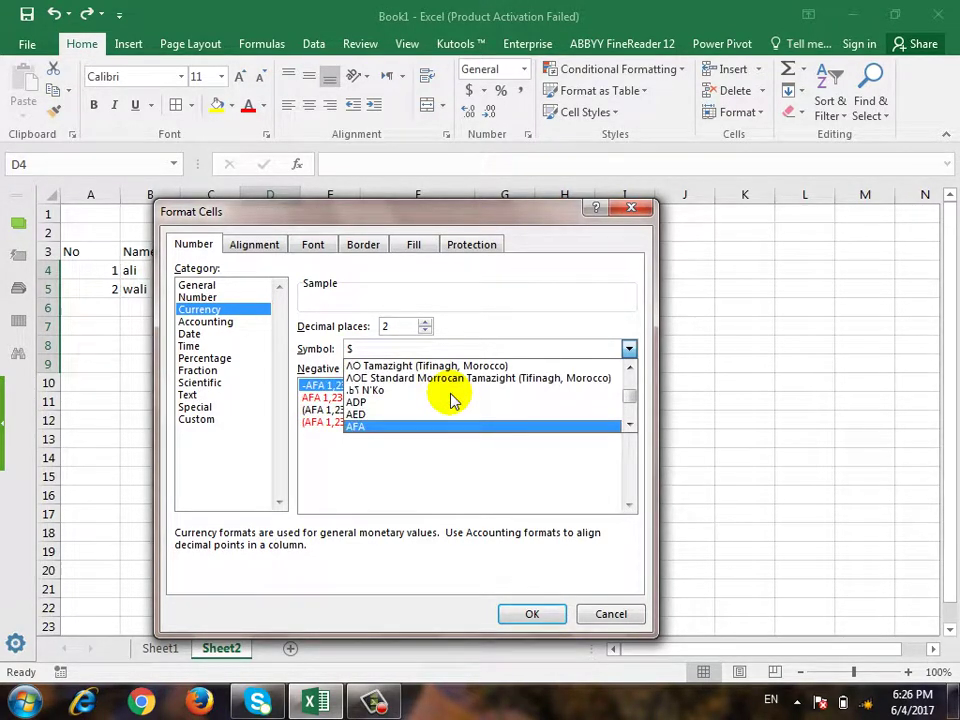
click(631, 425)
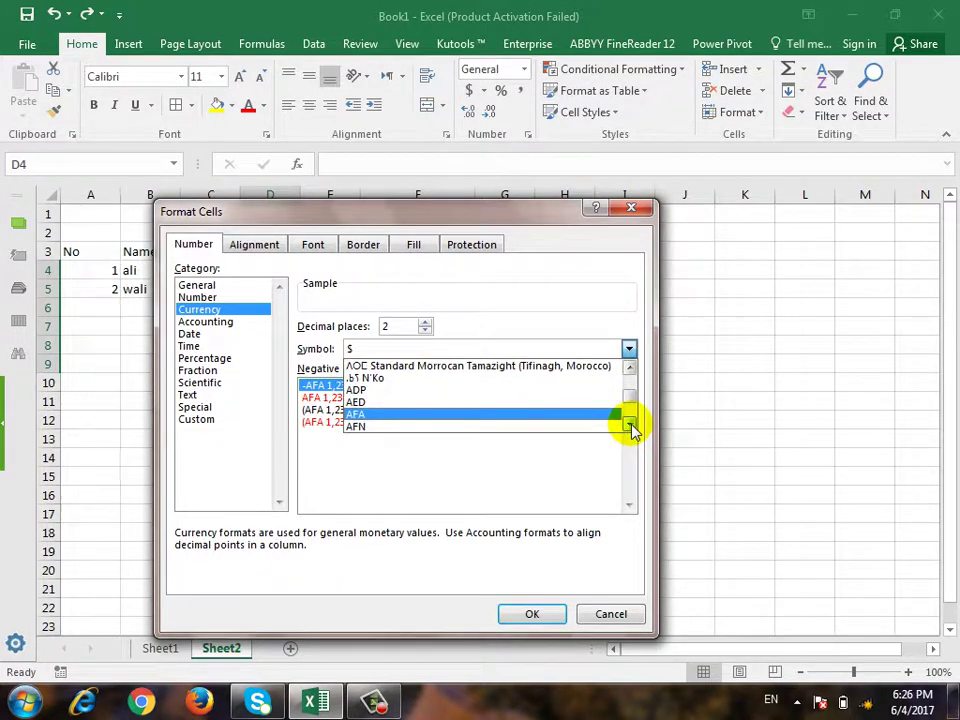
click(377, 436)
click(521, 617)
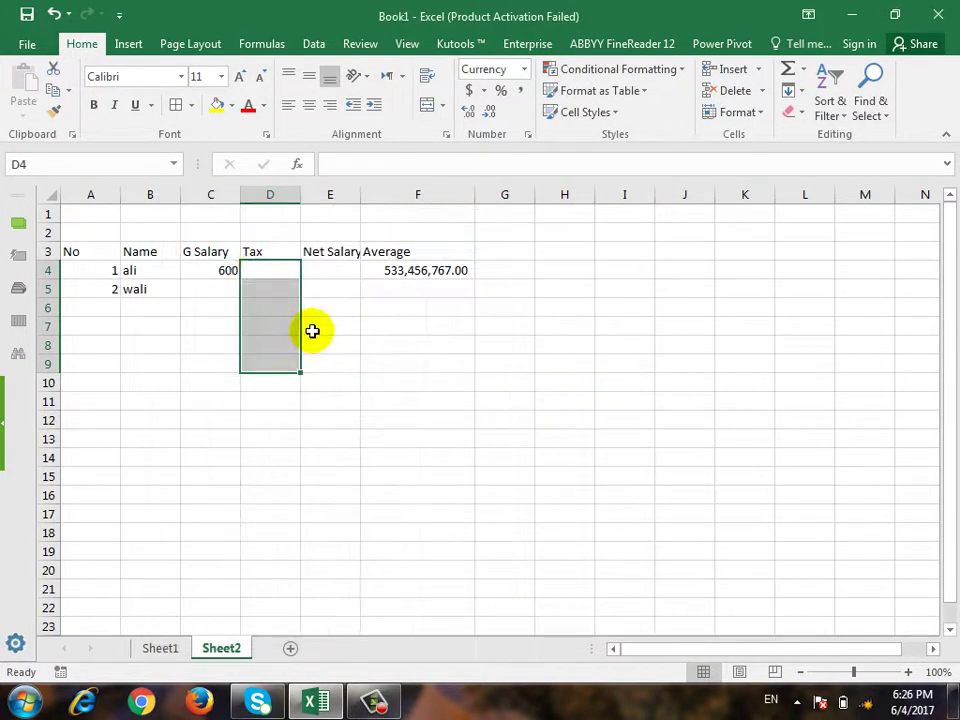
Step: Border D4:D9 and enter taxes 60 and 400, shown as AFN 60.00 and AFN 400.00
click(176, 105)
click(280, 272)
text(6)
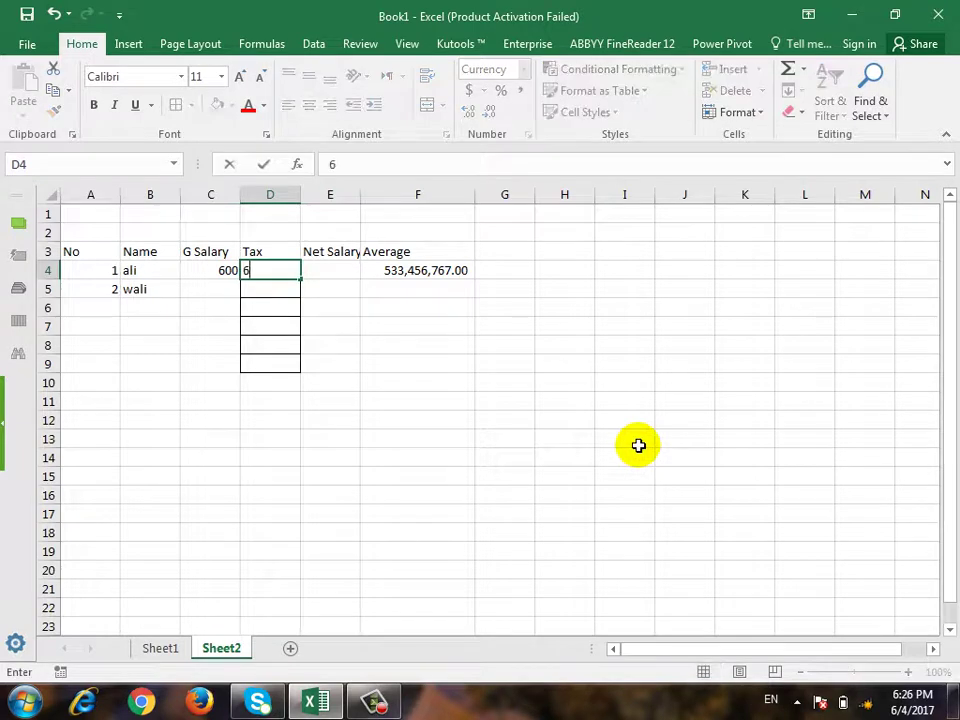
text(AFN 60.00)
key(Return)
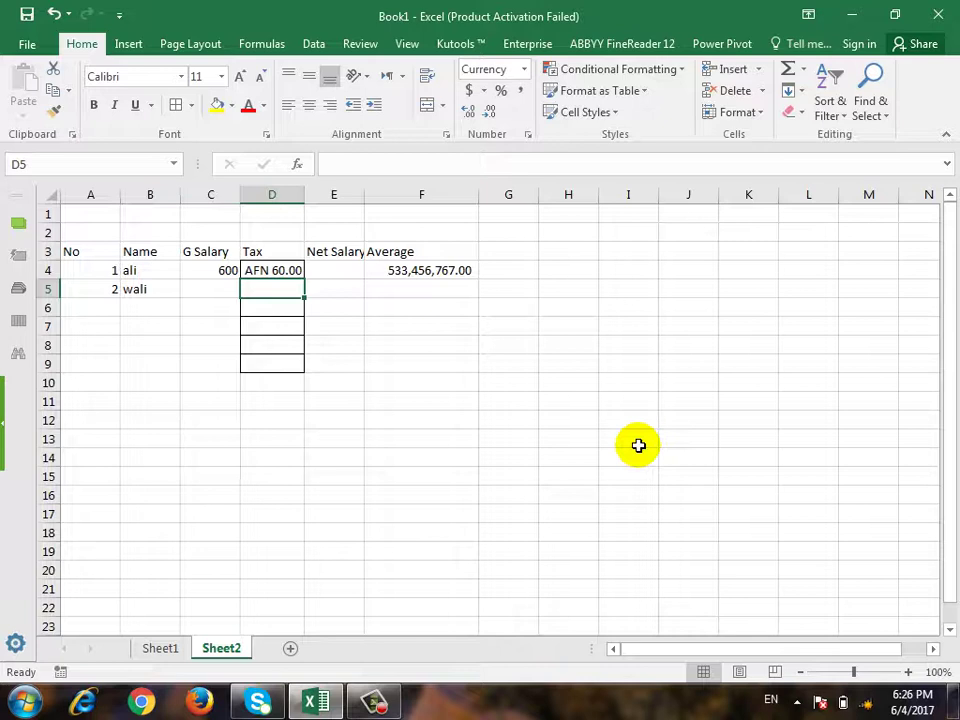
text(400)
key(Return)
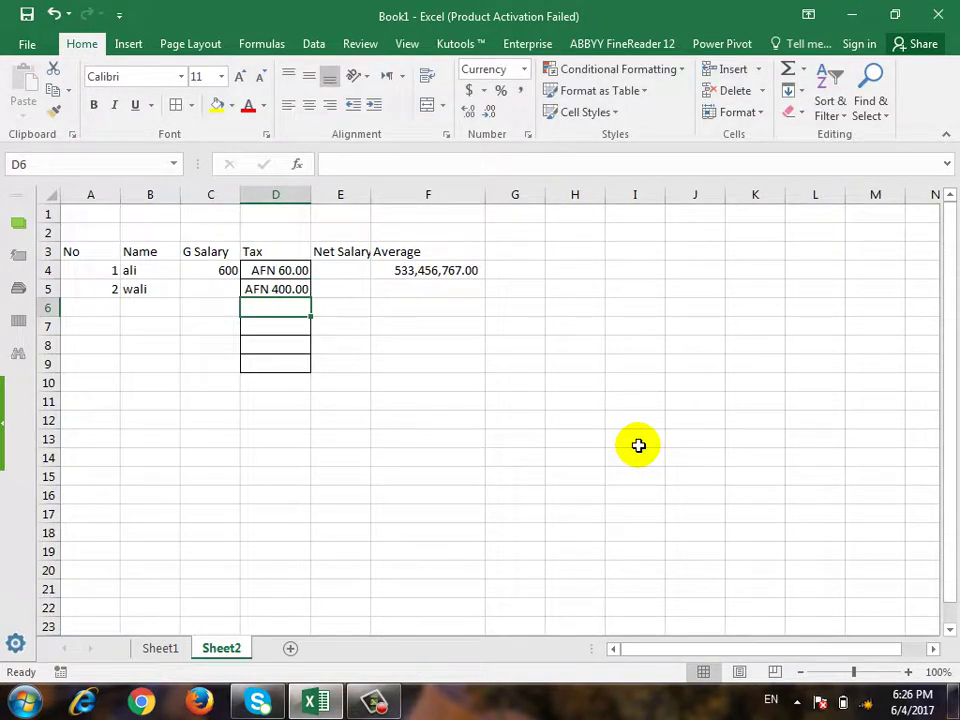
click(542, 420)
click(565, 385)
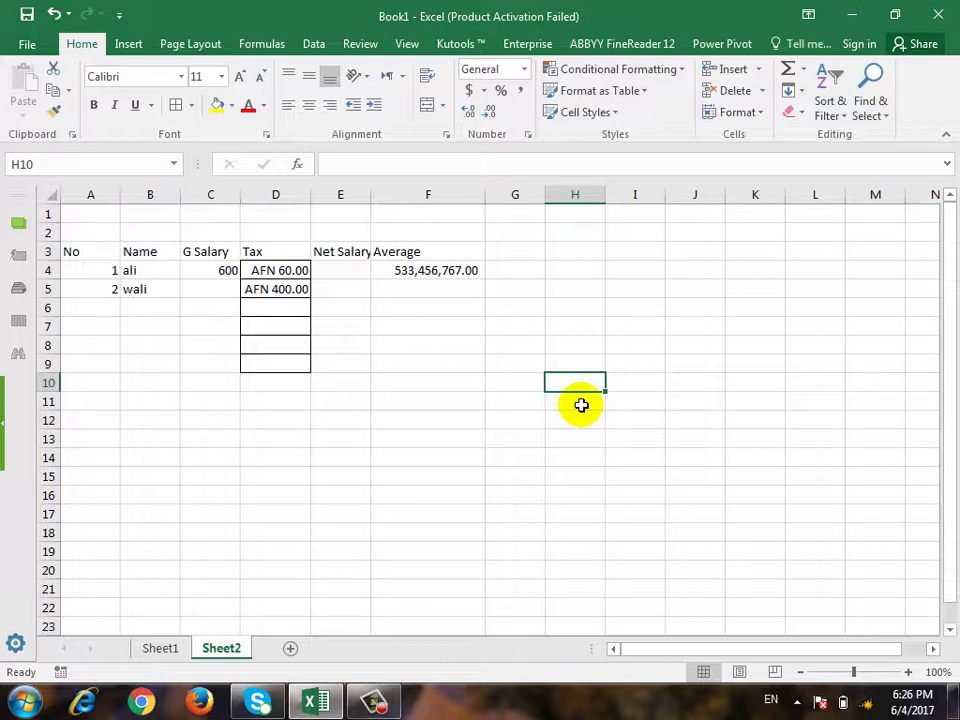
Step: Type the text entries 60 AFN in H10 and 80 AFN in J11
text(60)
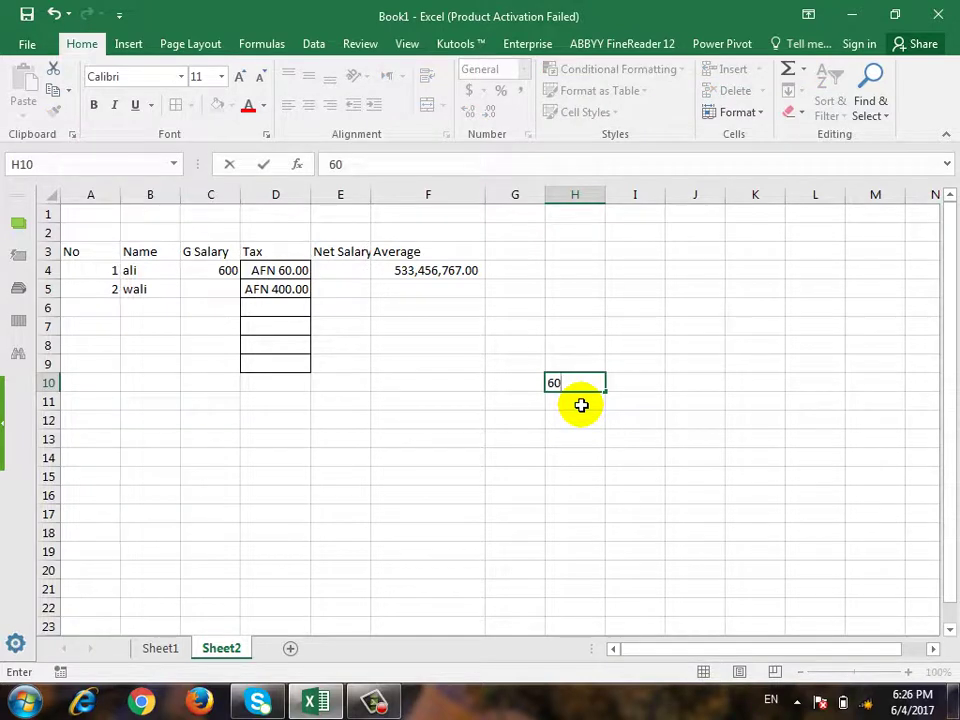
text(G)
text(N)
key(Return)
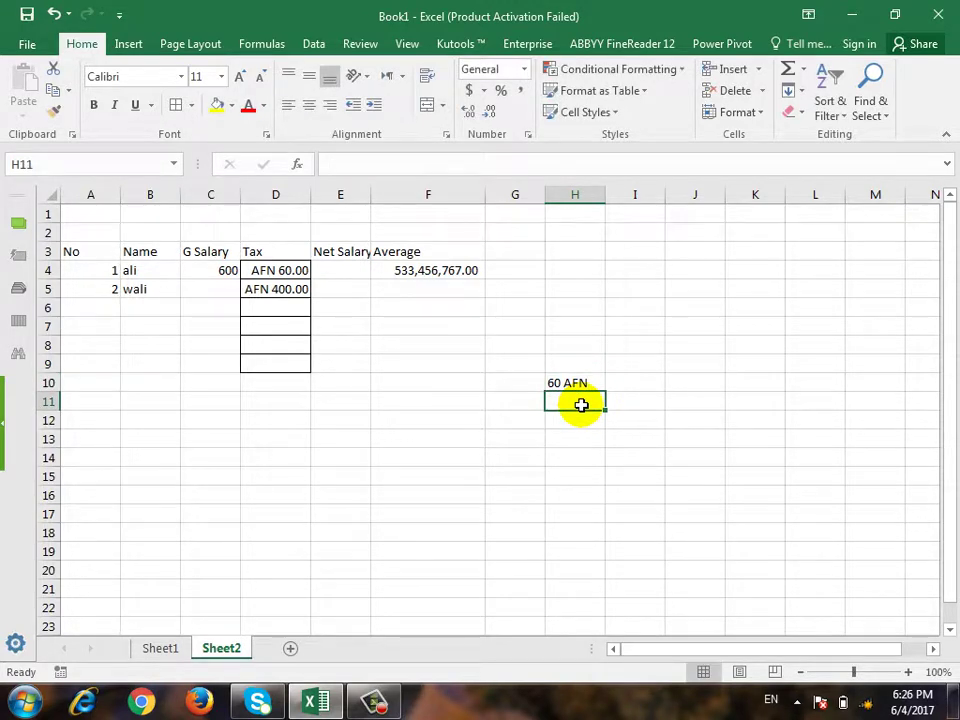
key(Up)
key(Right)
key(Down)
key(Right)
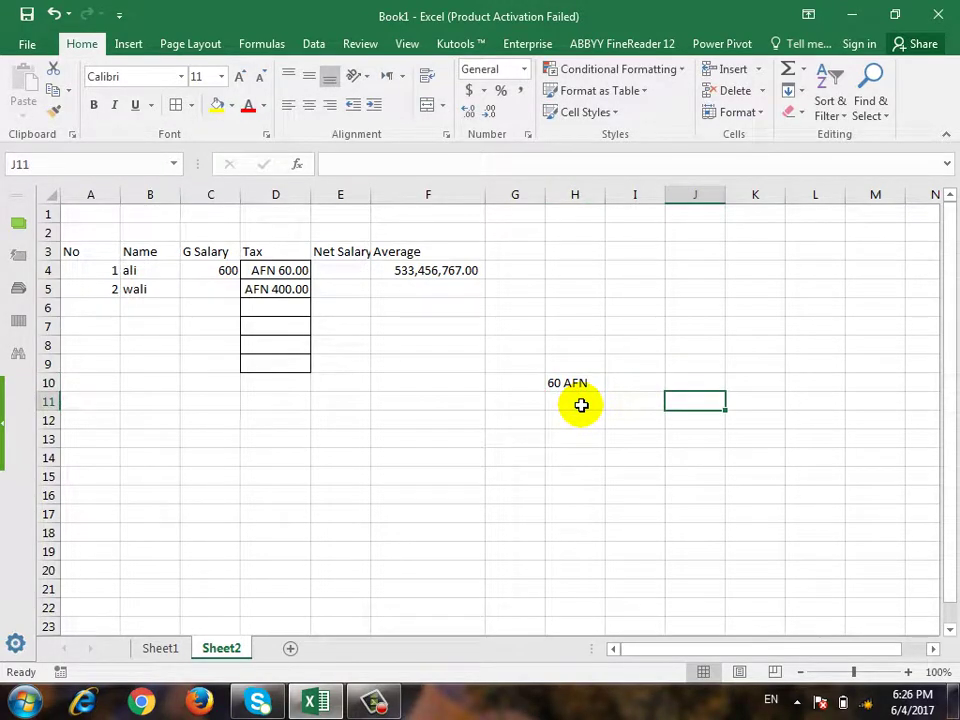
text(80 AFG)
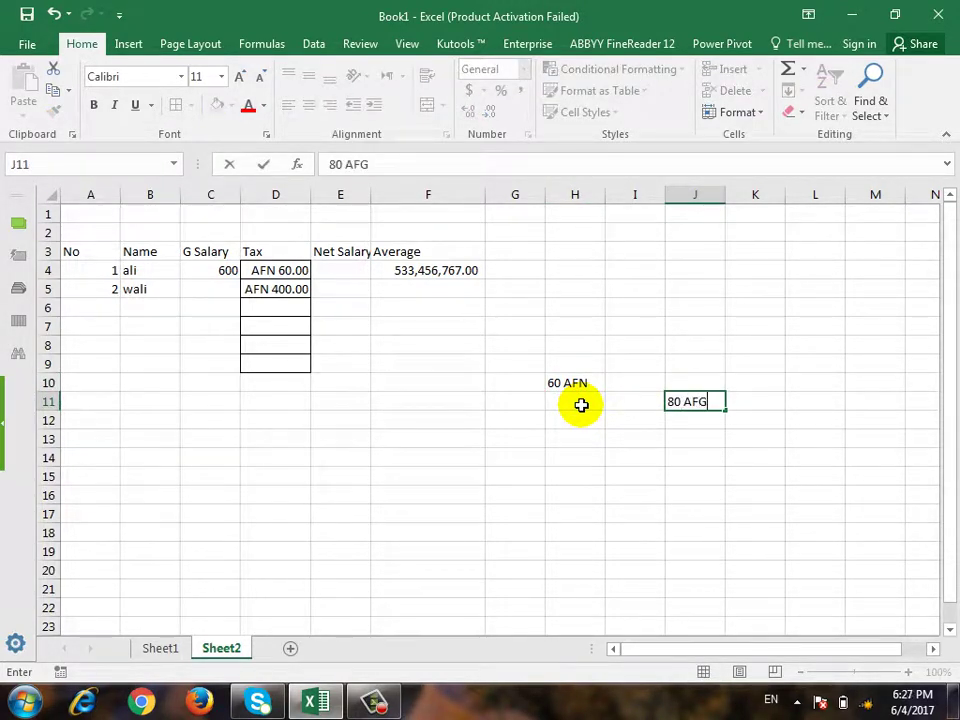
text(N)
key(Return)
Step: Add H10 and J11 with a formula in I13, producing #VALUE!
key(Down)
key(Left)
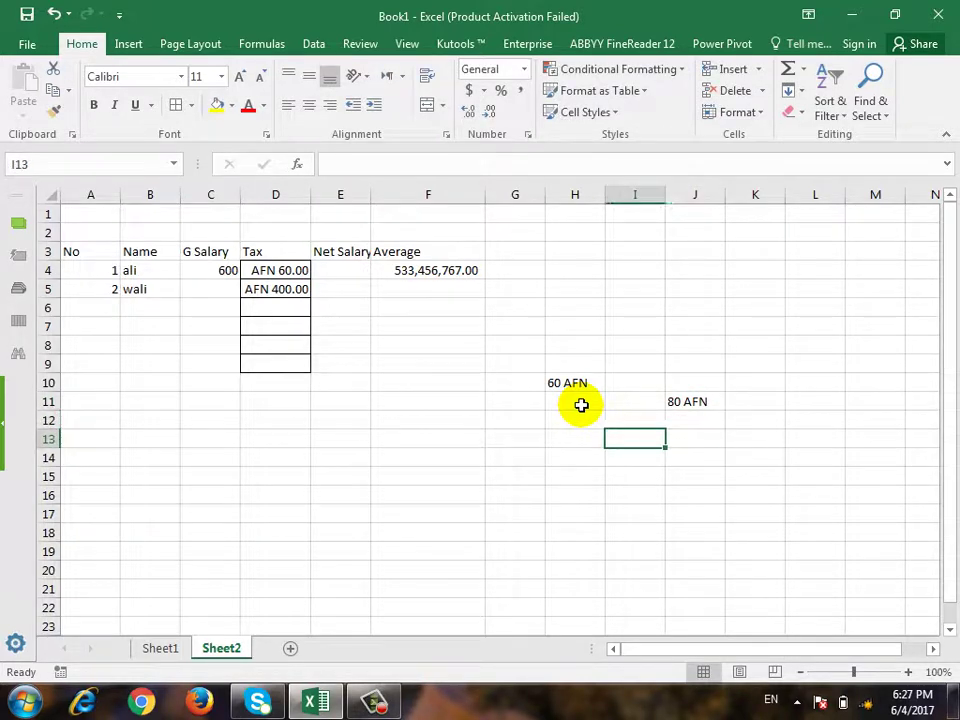
text(=)
click(568, 383)
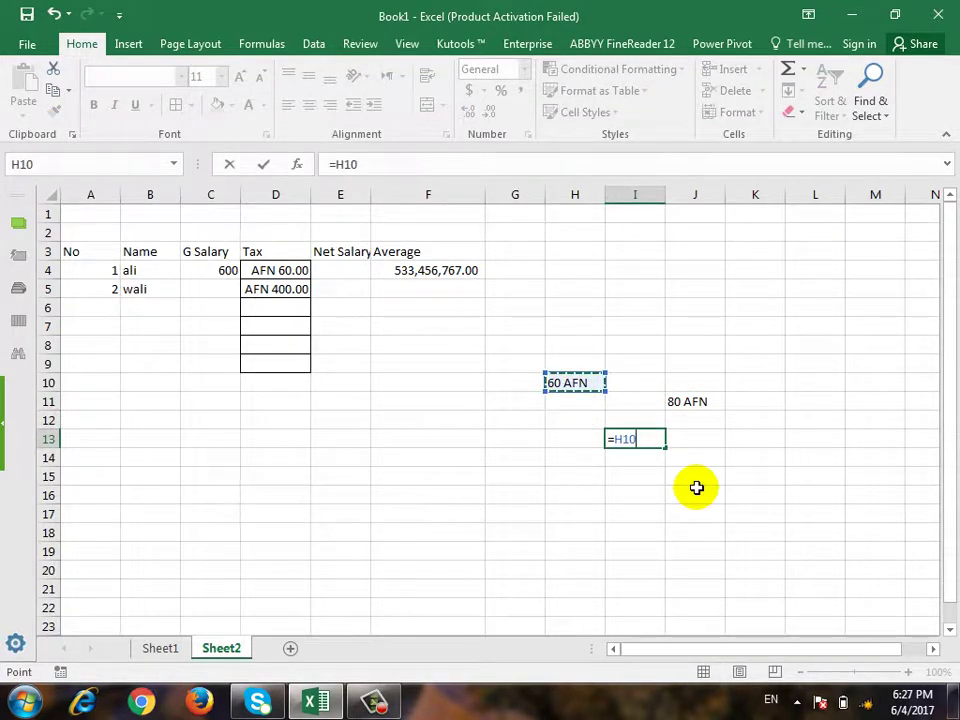
click(684, 401)
key(Return)
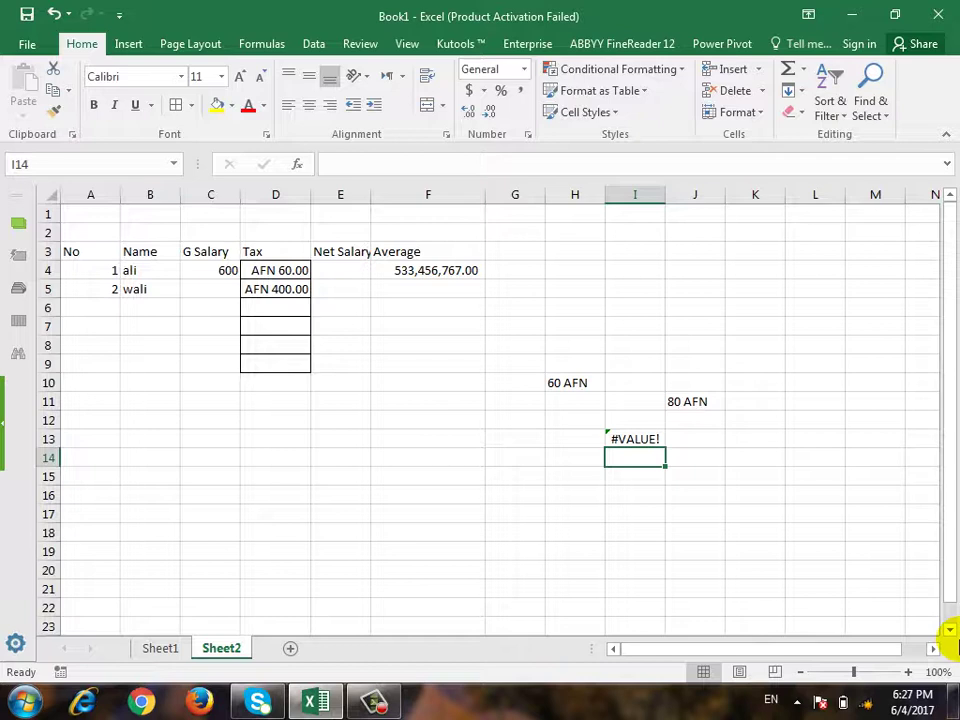
Step: Enter abc in I14 and ac in I15, then select D12
text(acn)
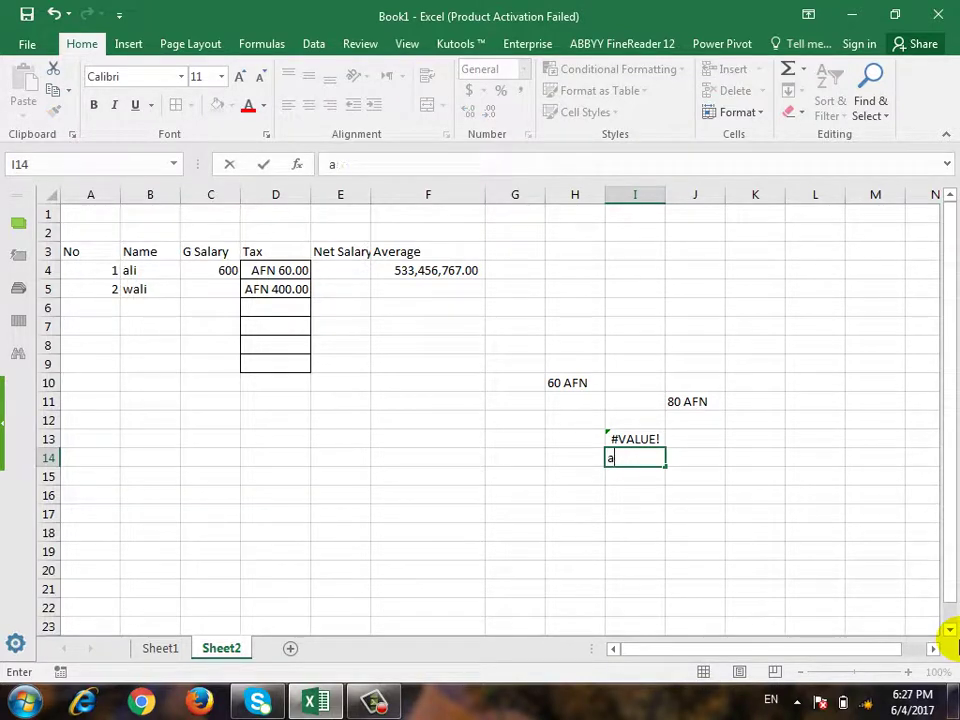
key(Return)
text(acb)
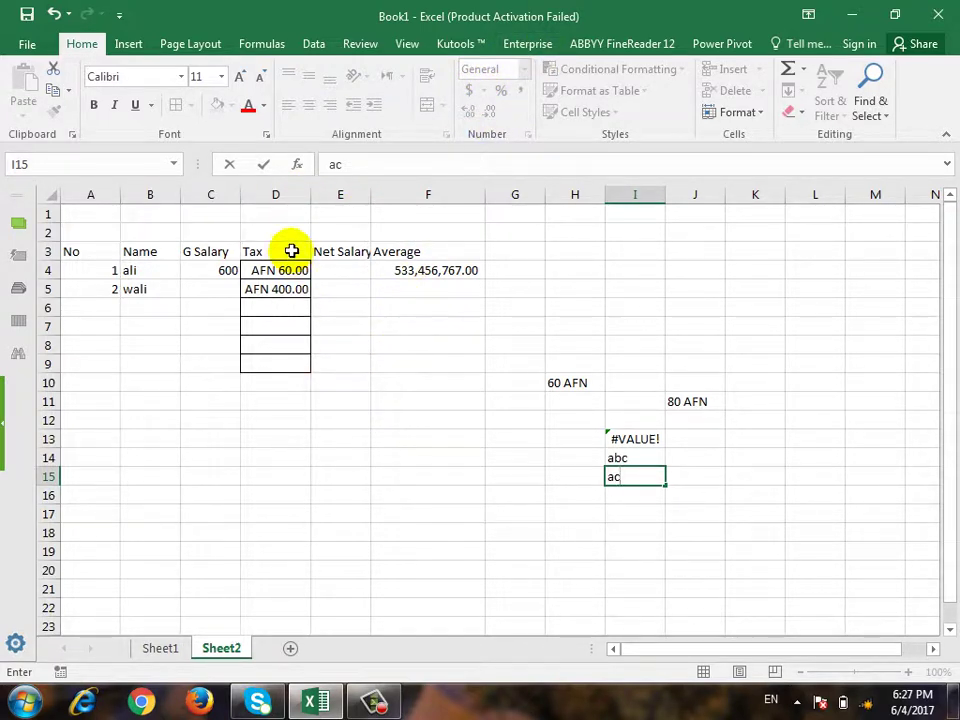
click(295, 421)
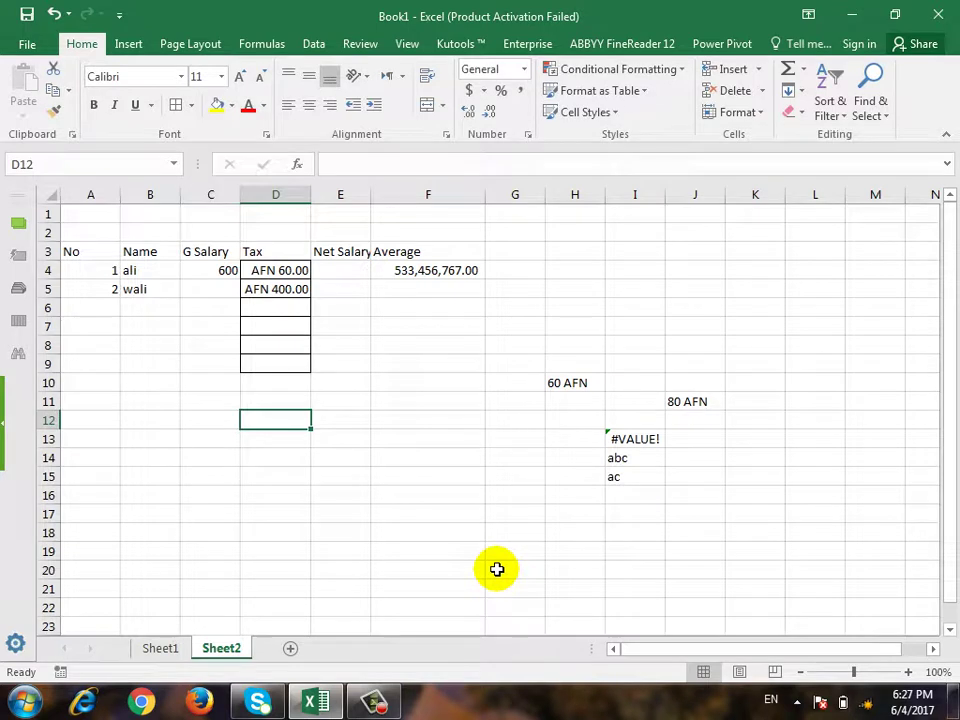
text(=)
click(279, 272)
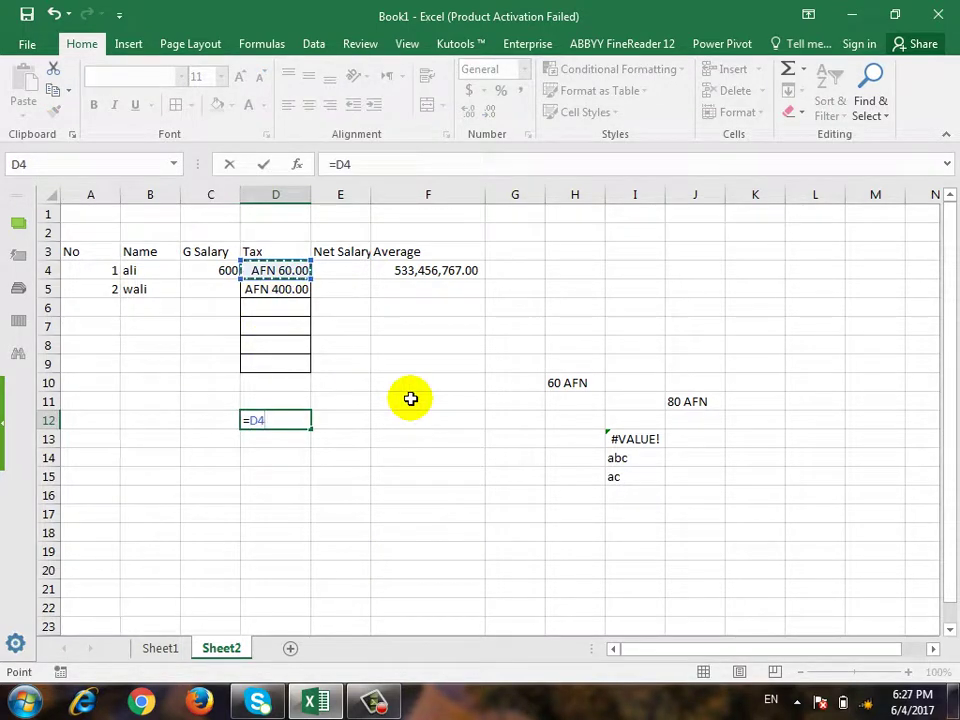
text(+)
click(283, 289)
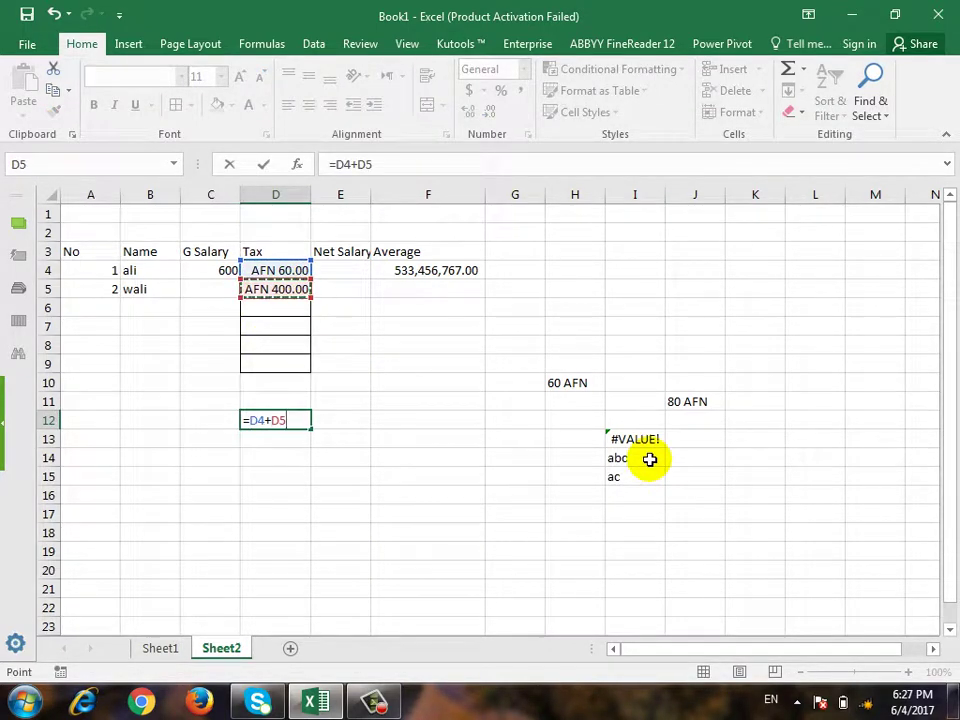
key(Return)
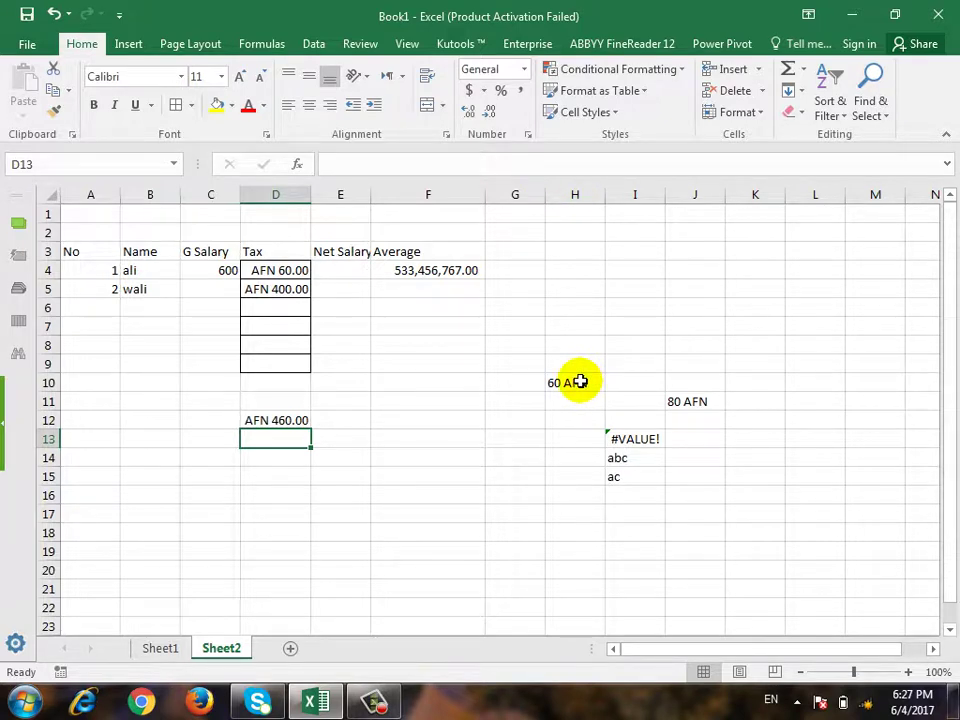
key(ctrl+z)
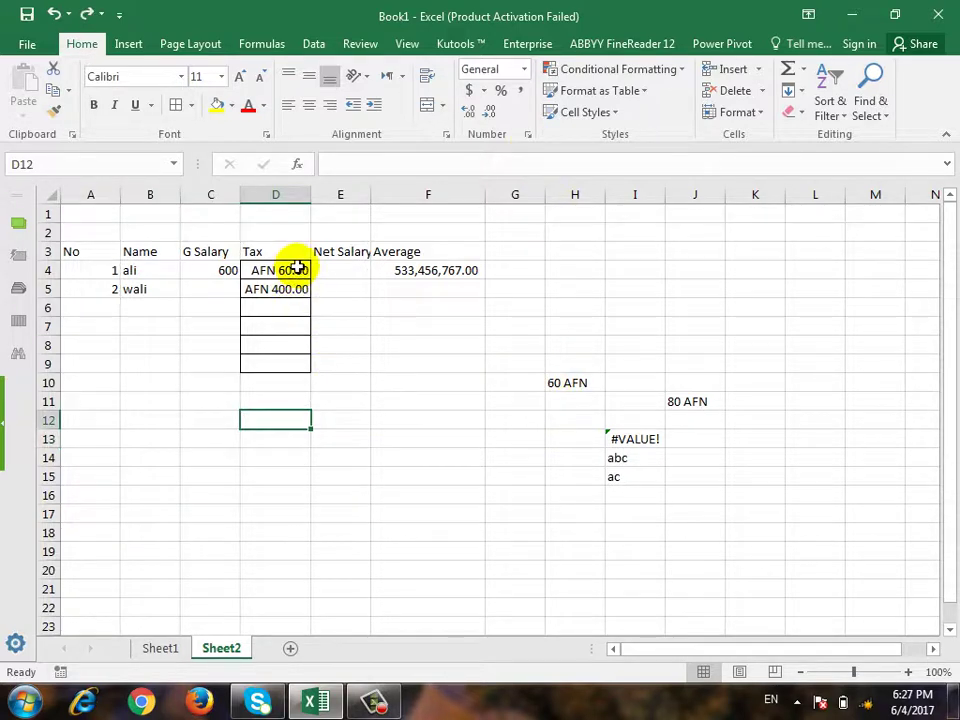
drag(300, 270, 311, 360)
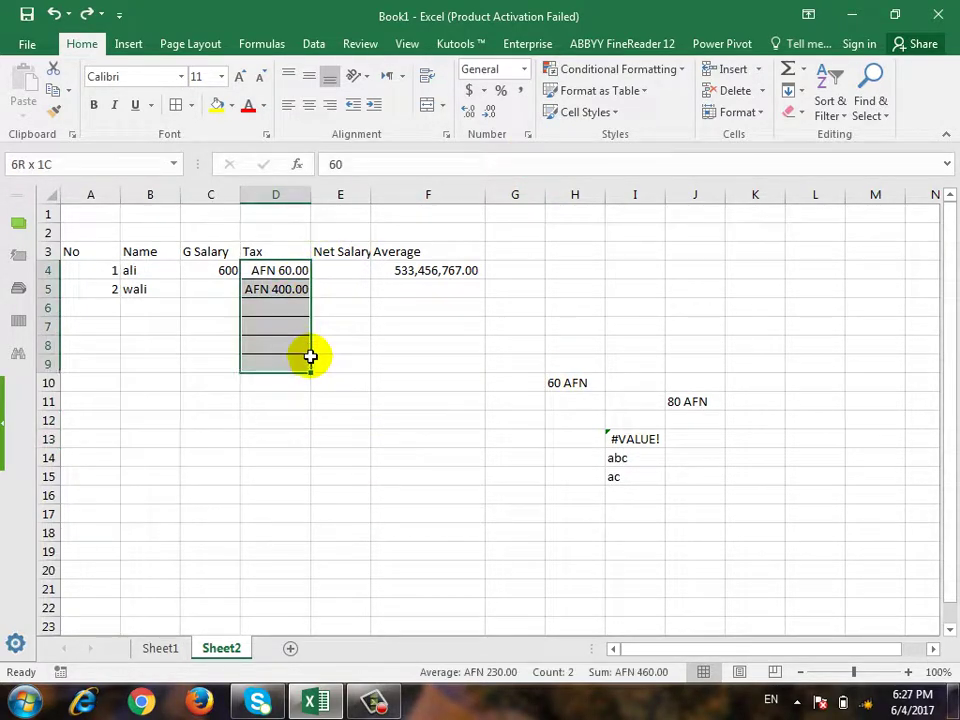
click(528, 136)
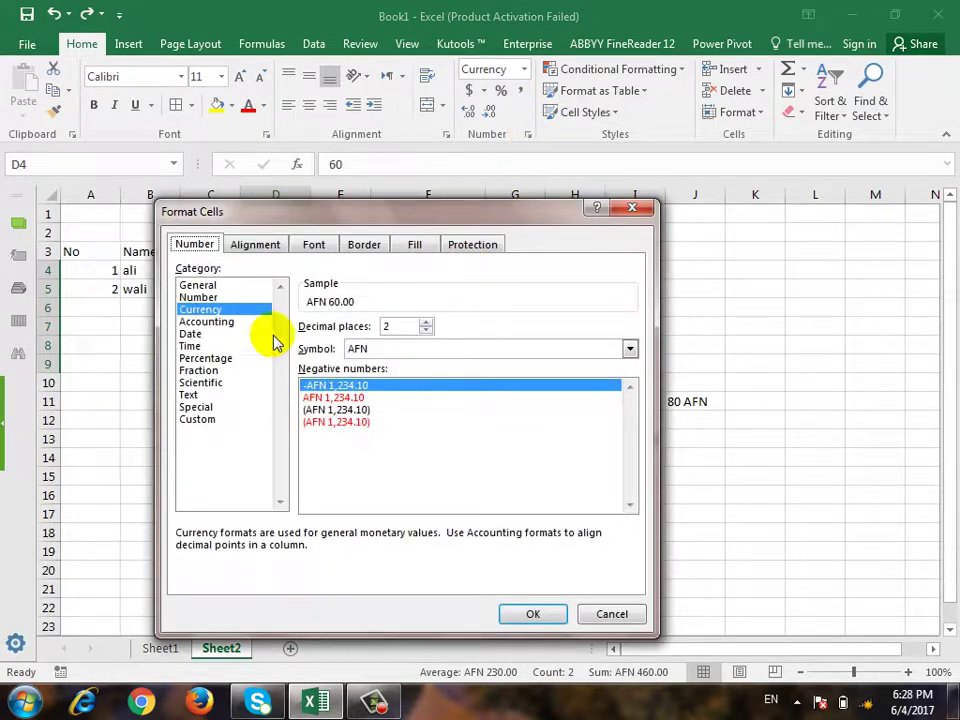
click(241, 321)
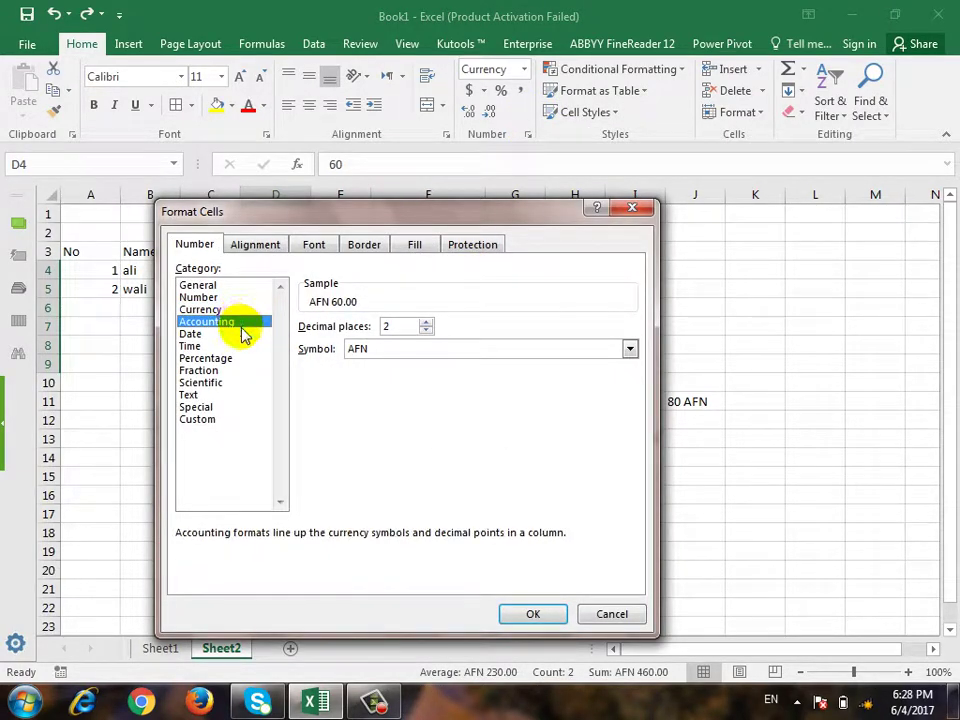
click(230, 334)
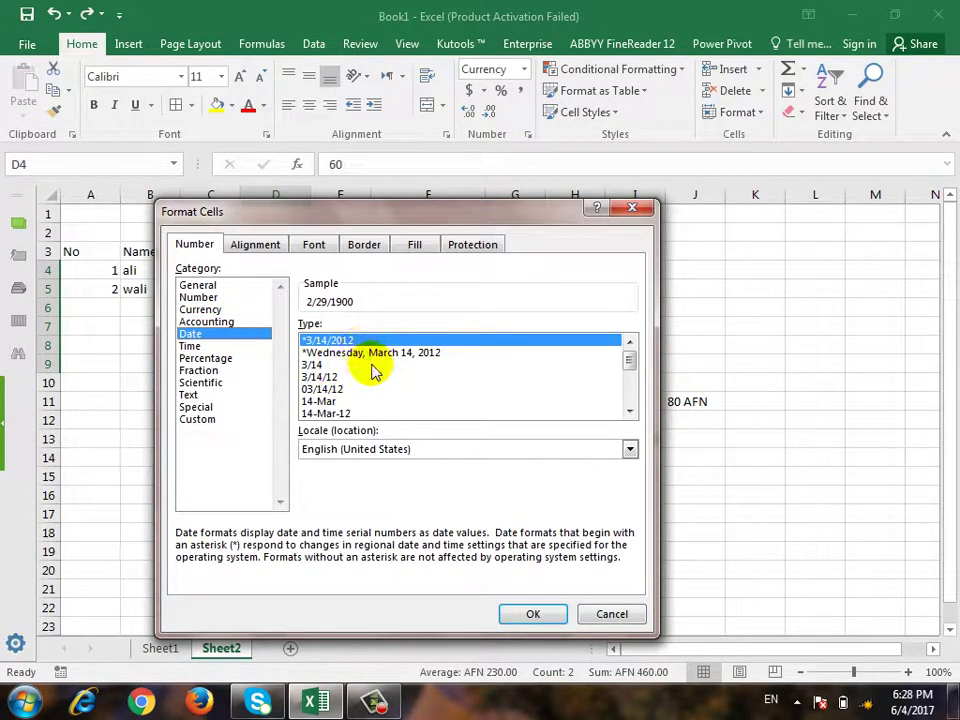
click(612, 614)
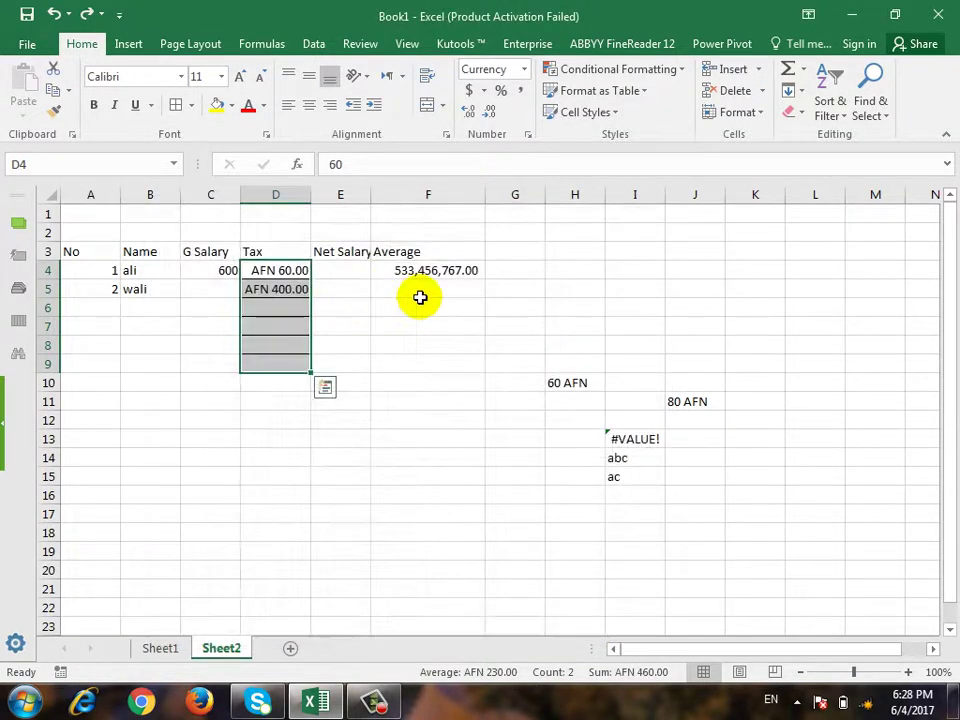
Step: Type the heading Date in G3 and the date 6/30/2017 in G4
click(518, 253)
text(Date)
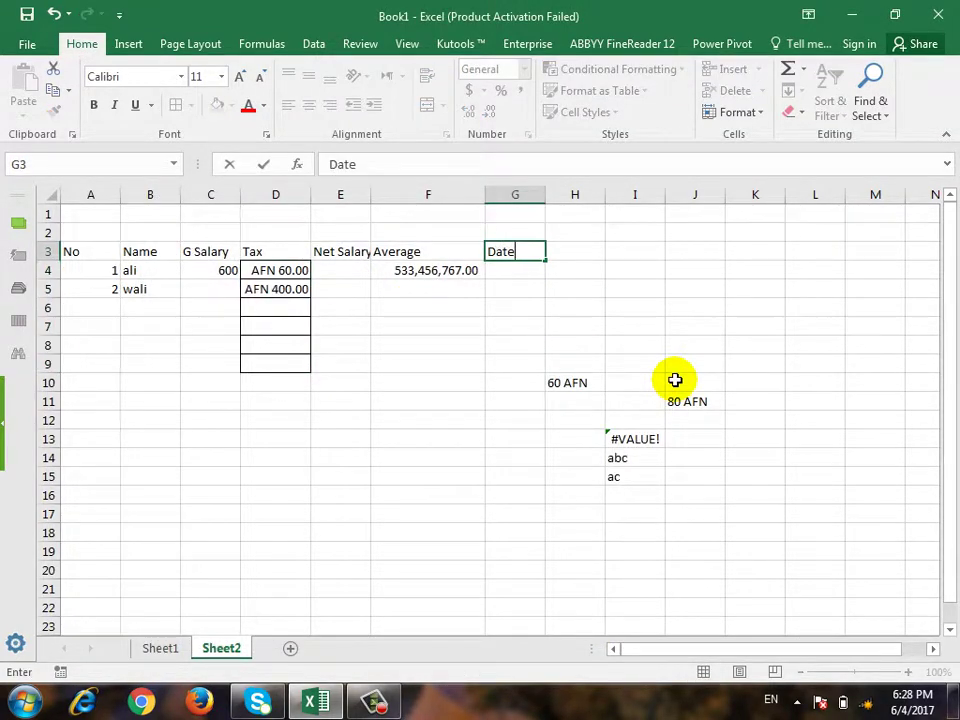
key(Return)
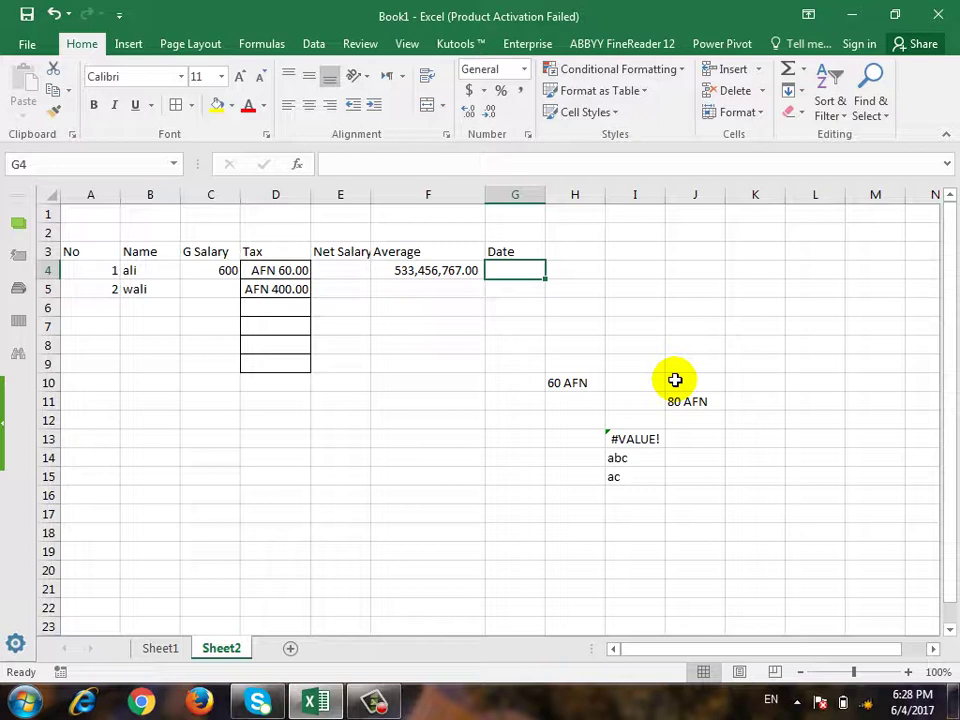
text(6-)
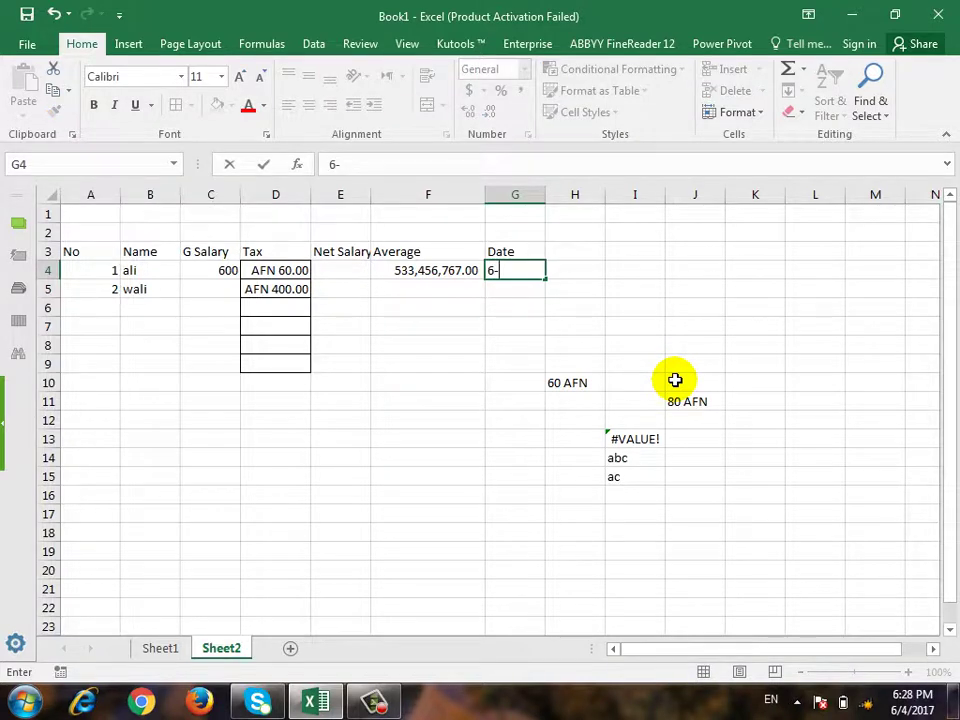
text(30-20)
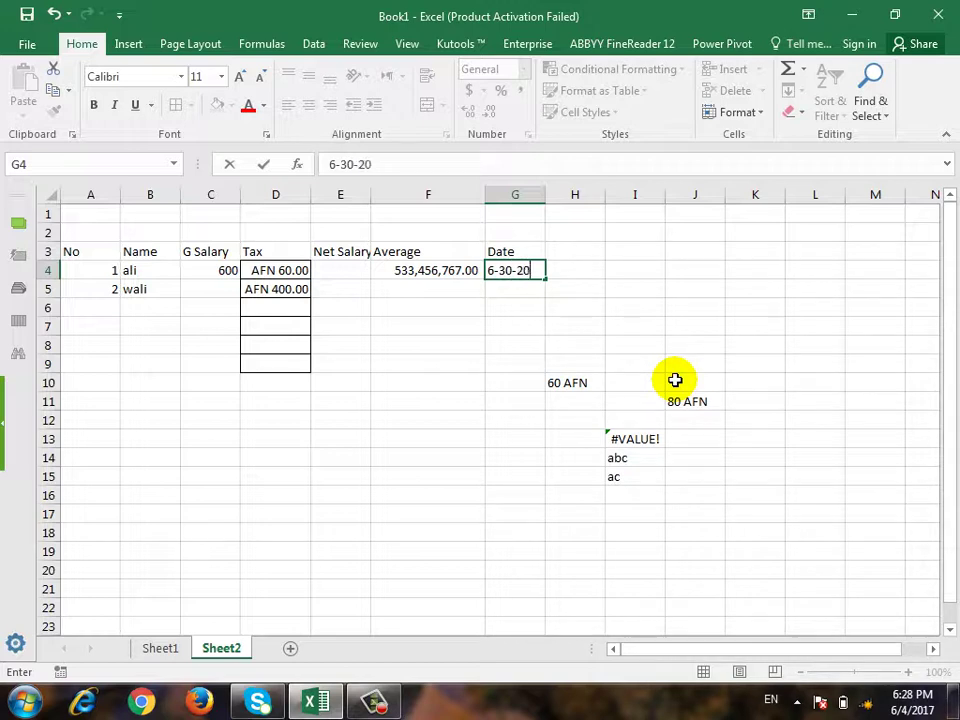
text(7)
key(Return)
key(Up)
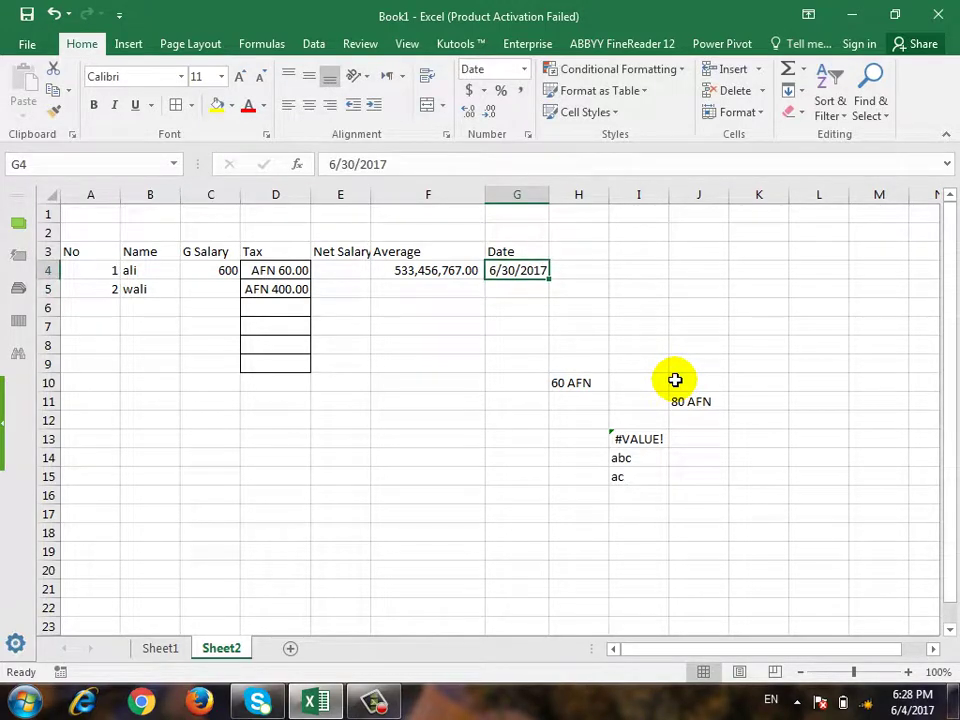
Step: Format the Date cells G4:G10 with the long date style *Wednesday, March 14, 2012
drag(548, 279, 535, 385)
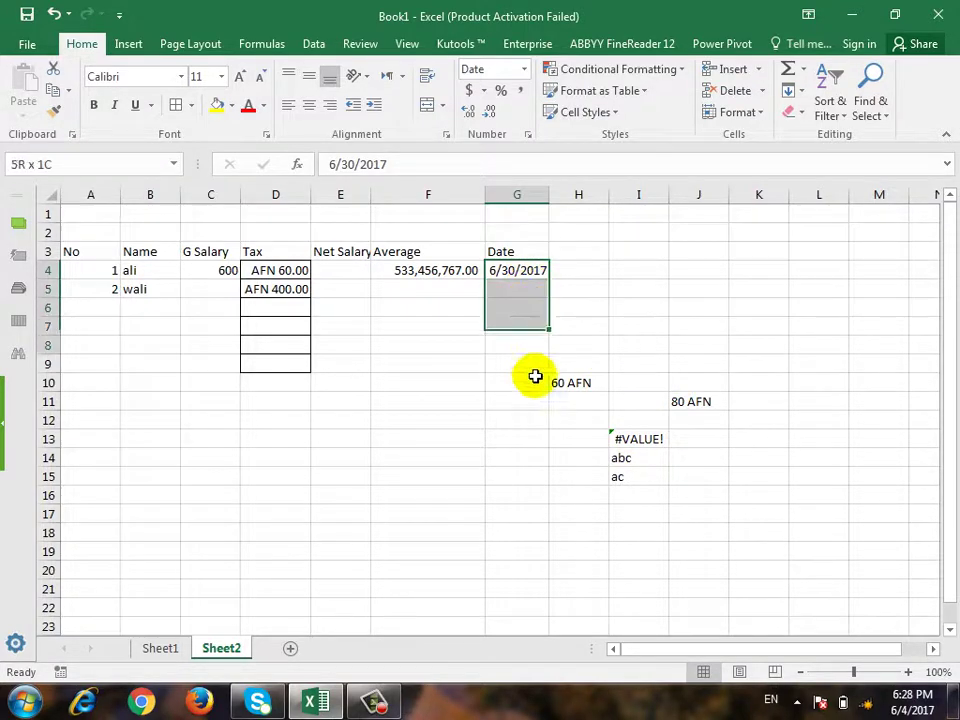
click(501, 134)
click(191, 334)
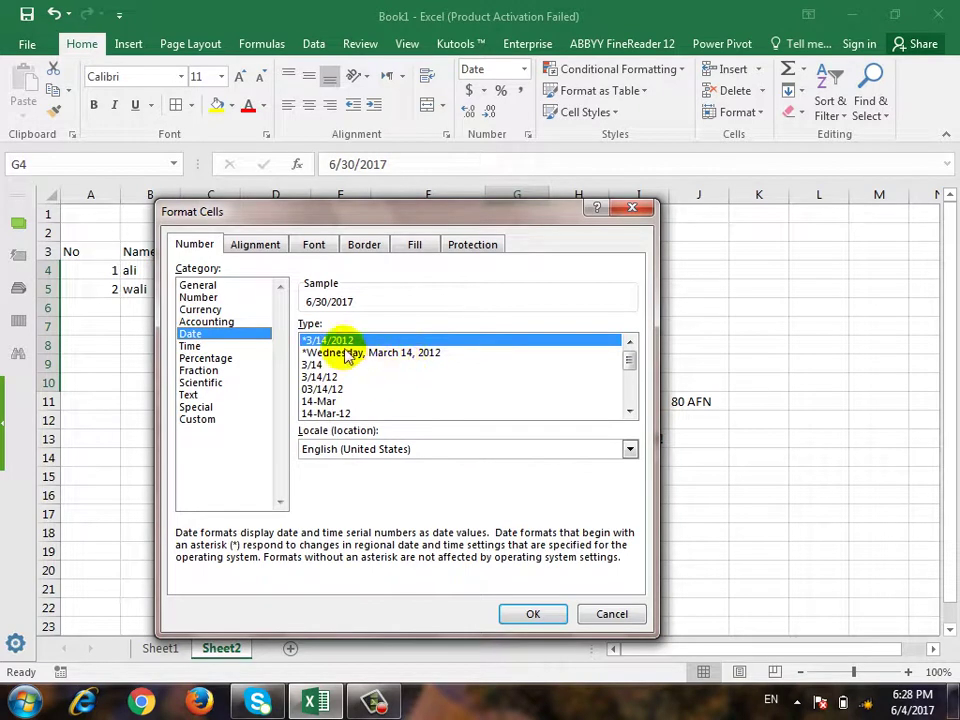
click(376, 354)
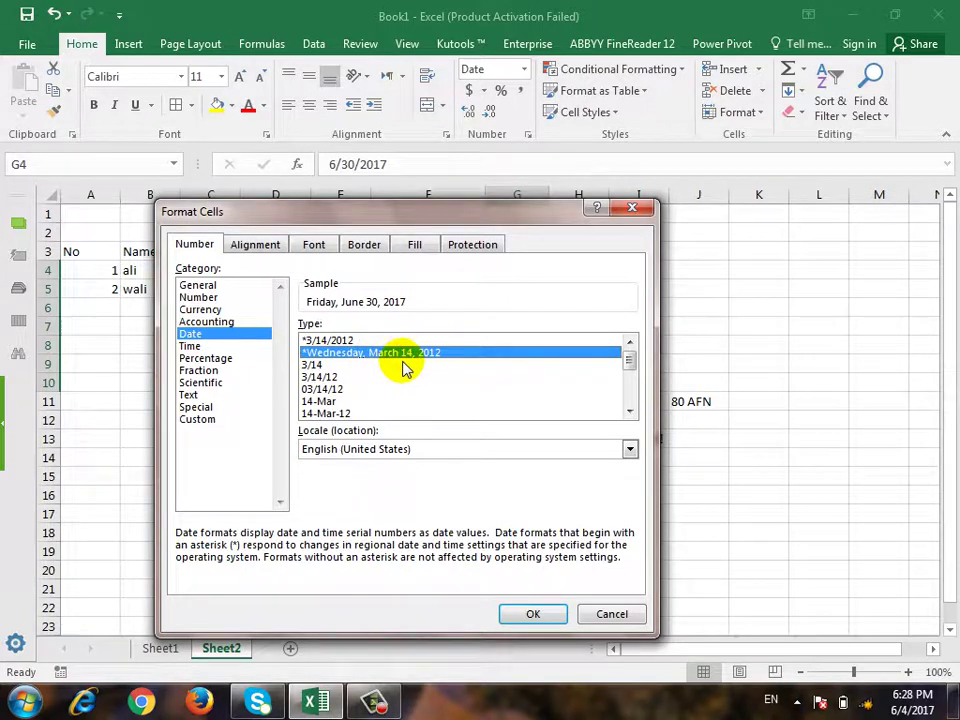
click(532, 614)
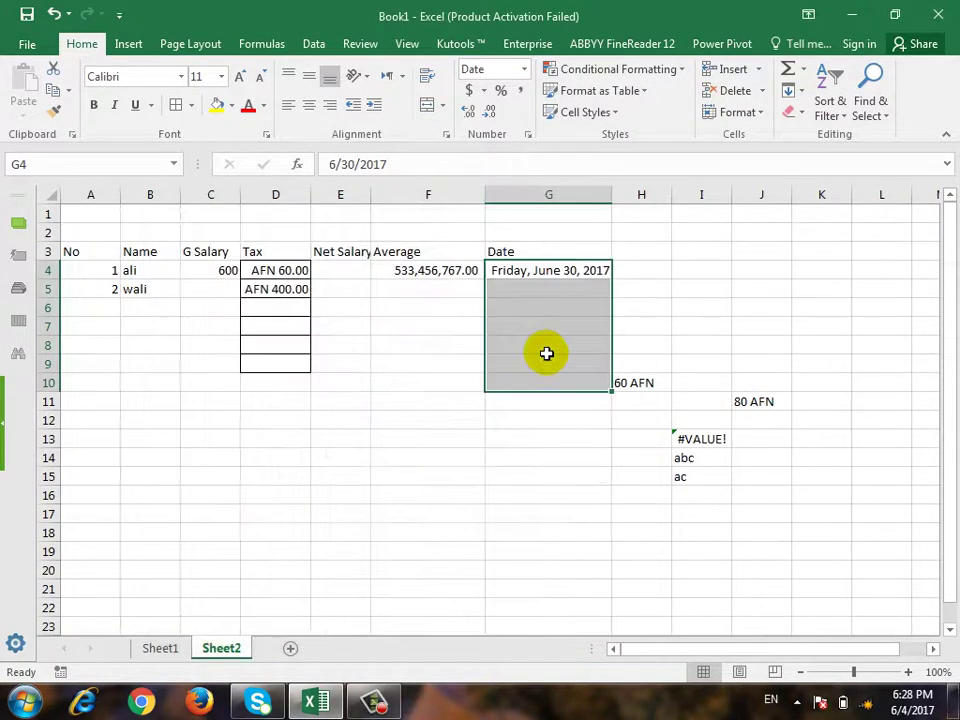
Step: Enter 6-23-2017 in G5 so it shows Friday, June 23, 2017, then select G4:G5
click(549, 288)
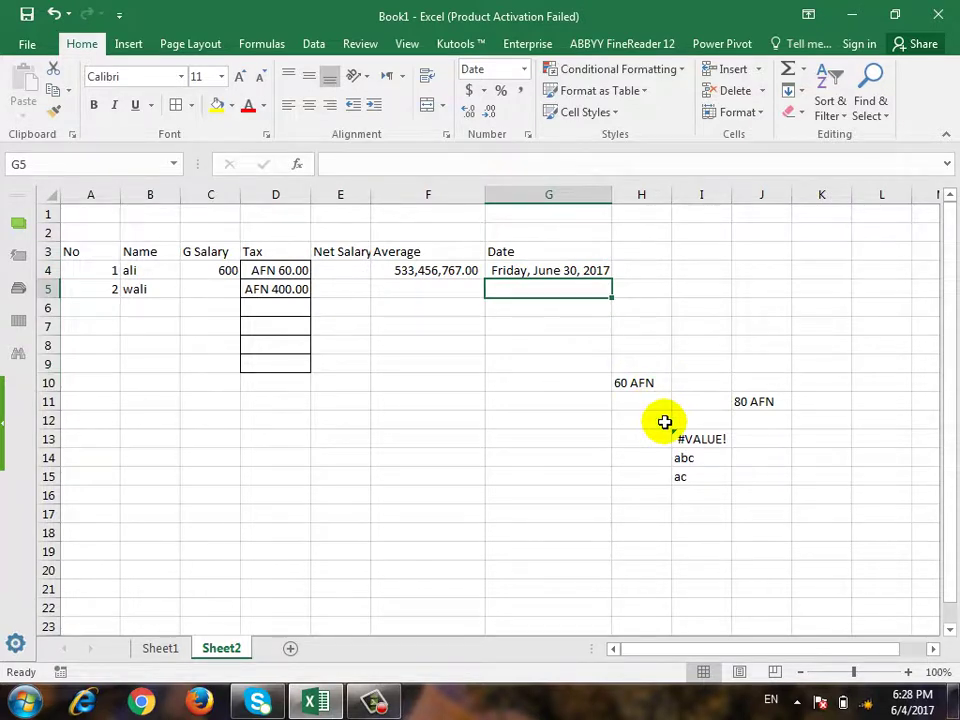
text(6-)
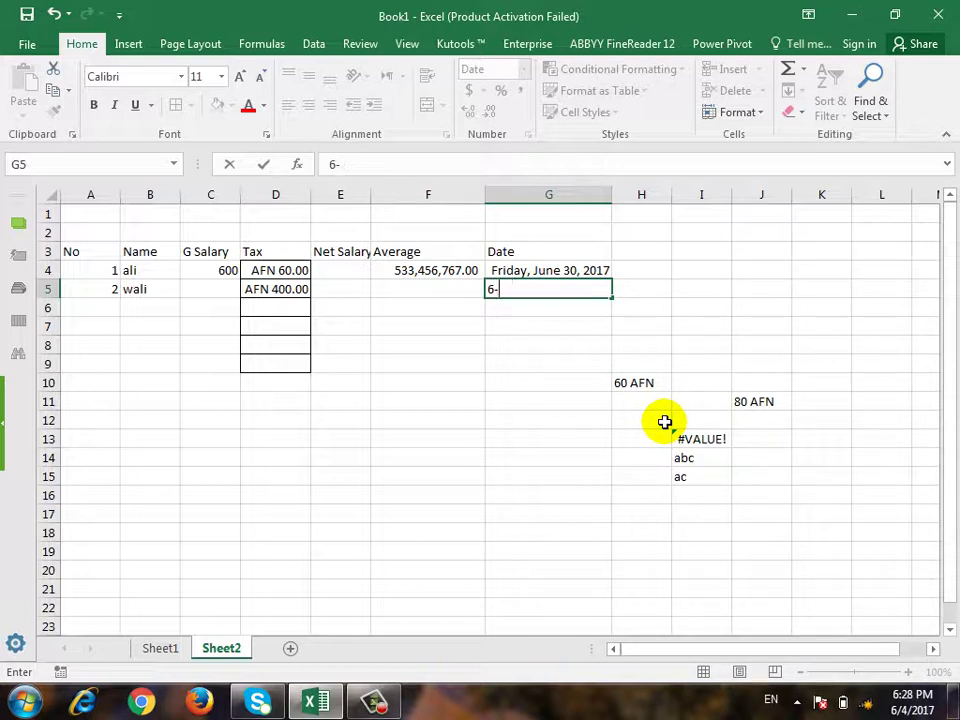
text(23-201)
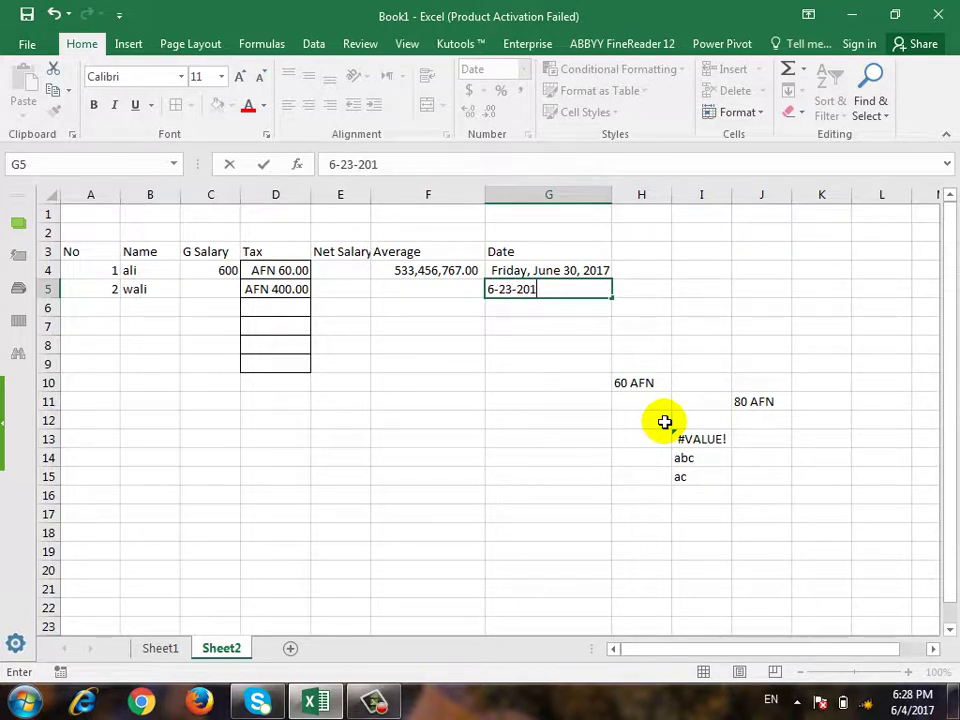
text(7)
key(Return)
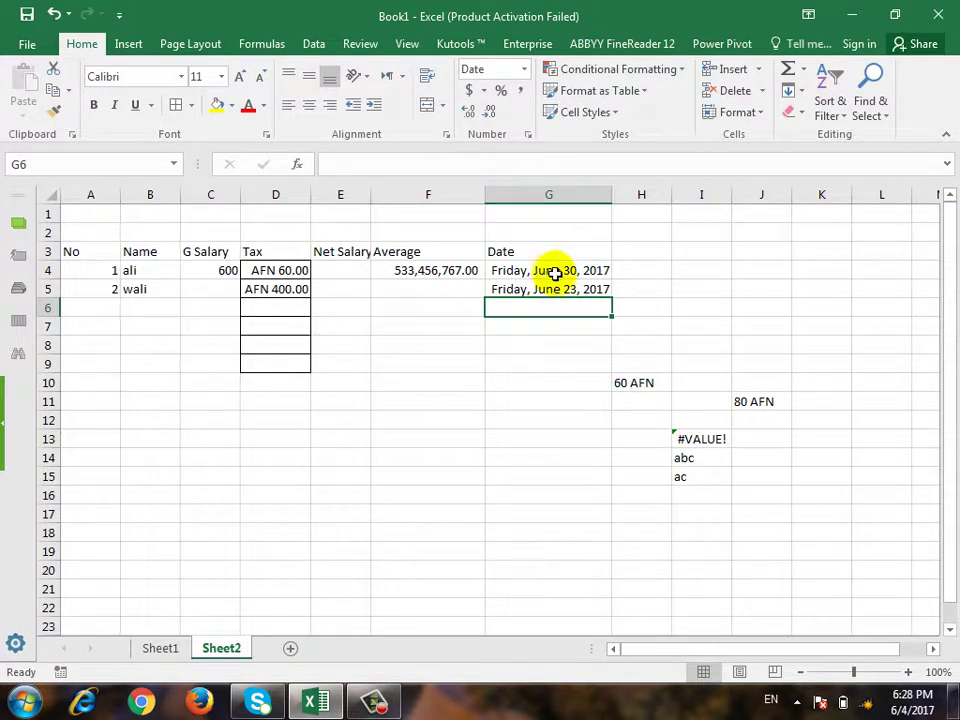
drag(551, 270, 560, 401)
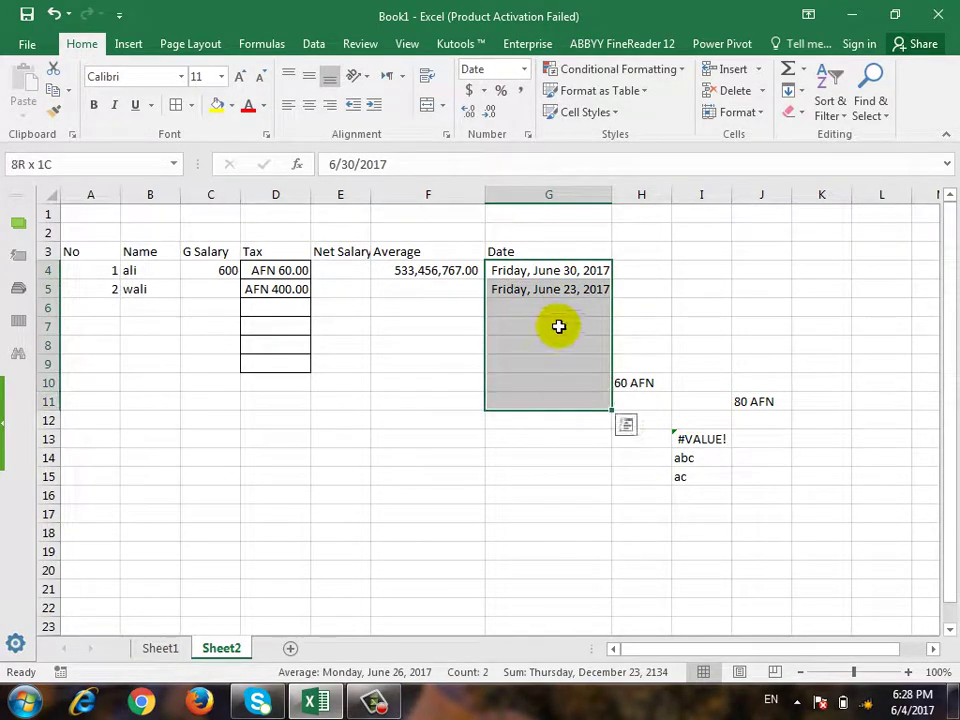
click(527, 134)
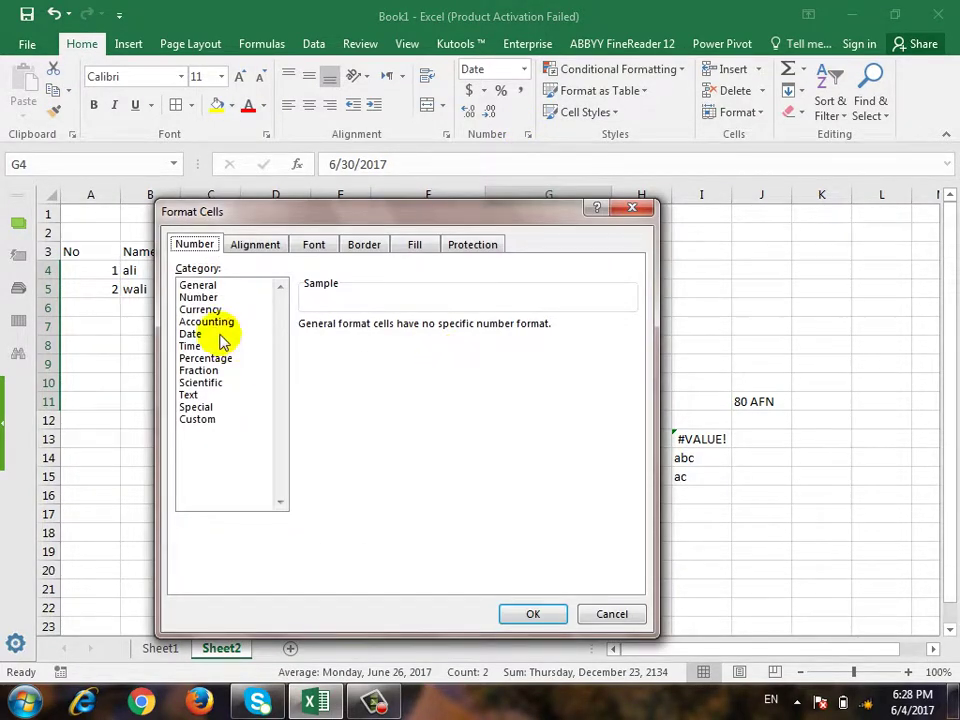
click(219, 346)
click(222, 358)
click(237, 370)
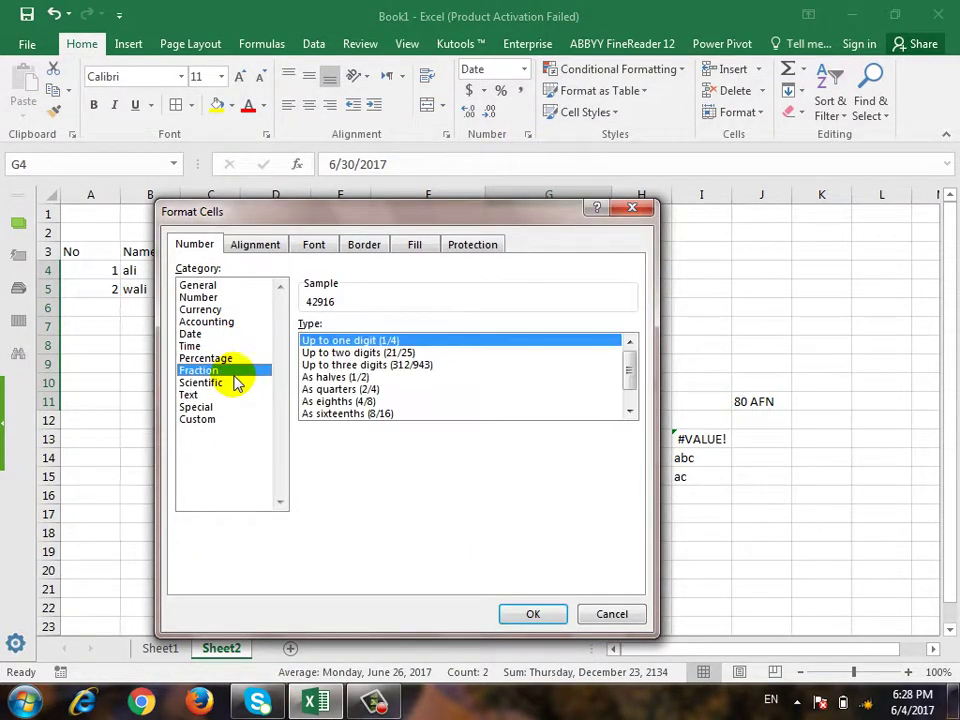
click(234, 382)
click(232, 394)
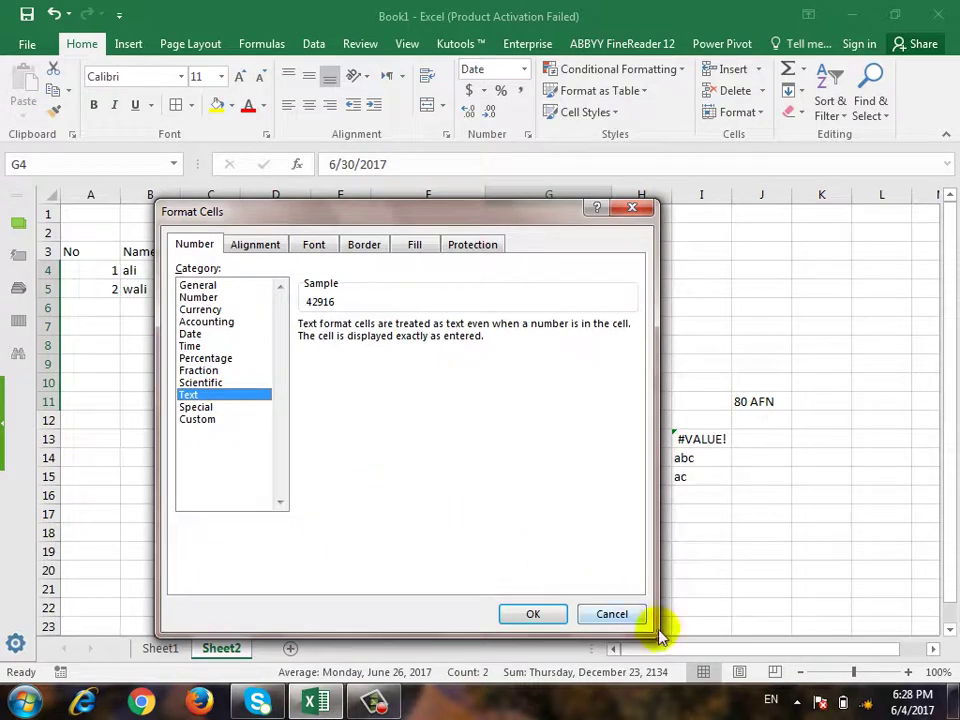
key(Escape)
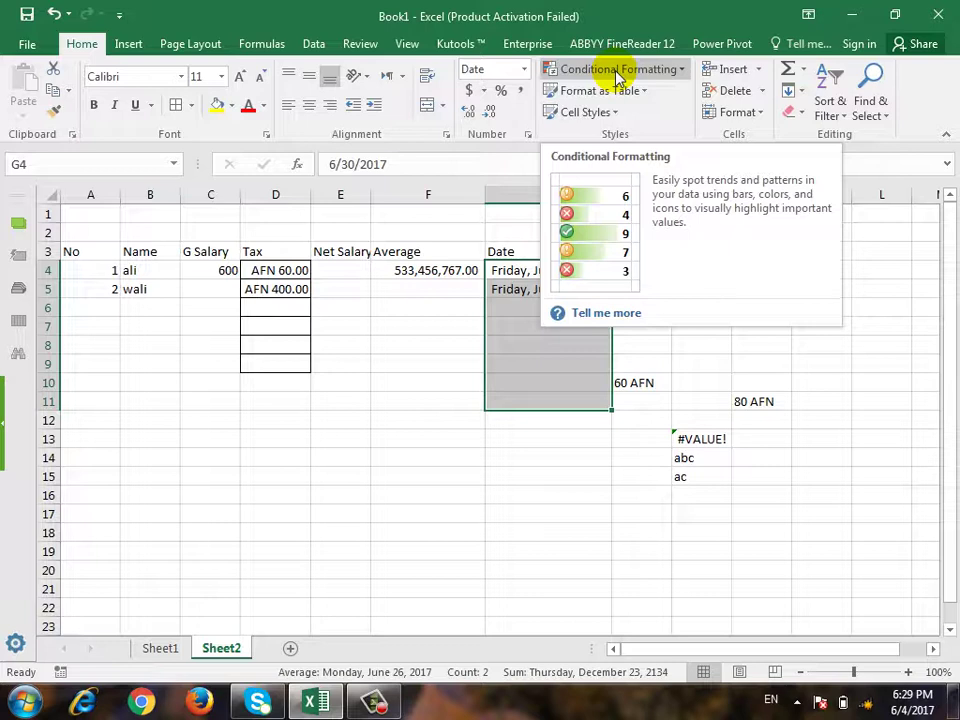
Step: Deselect the Date cells and select the G Salary range C4:C9
click(230, 326)
drag(236, 272, 219, 373)
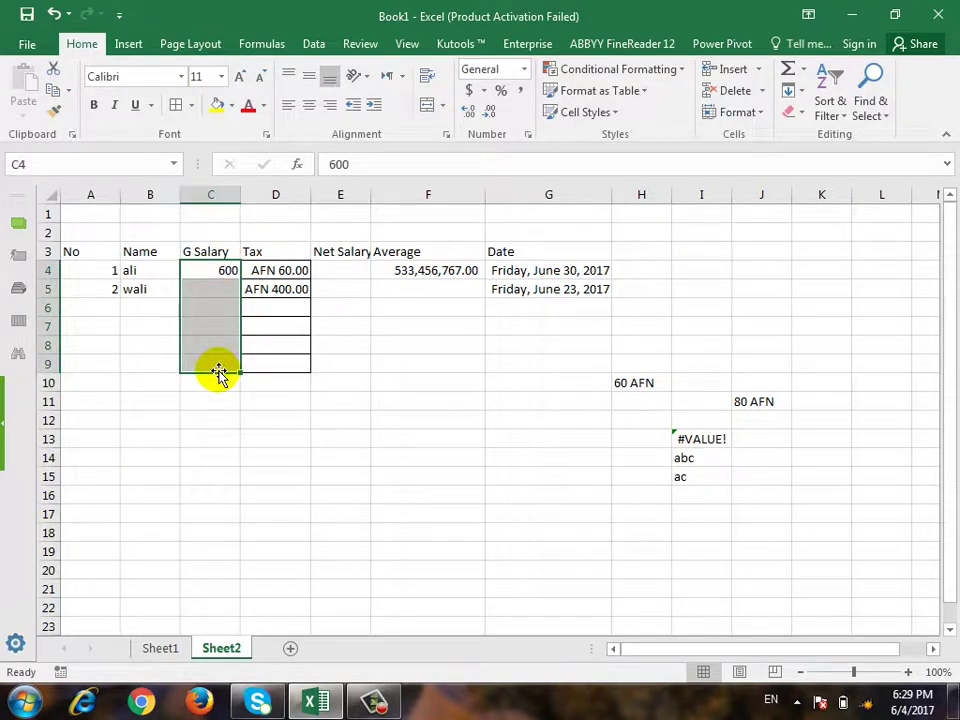
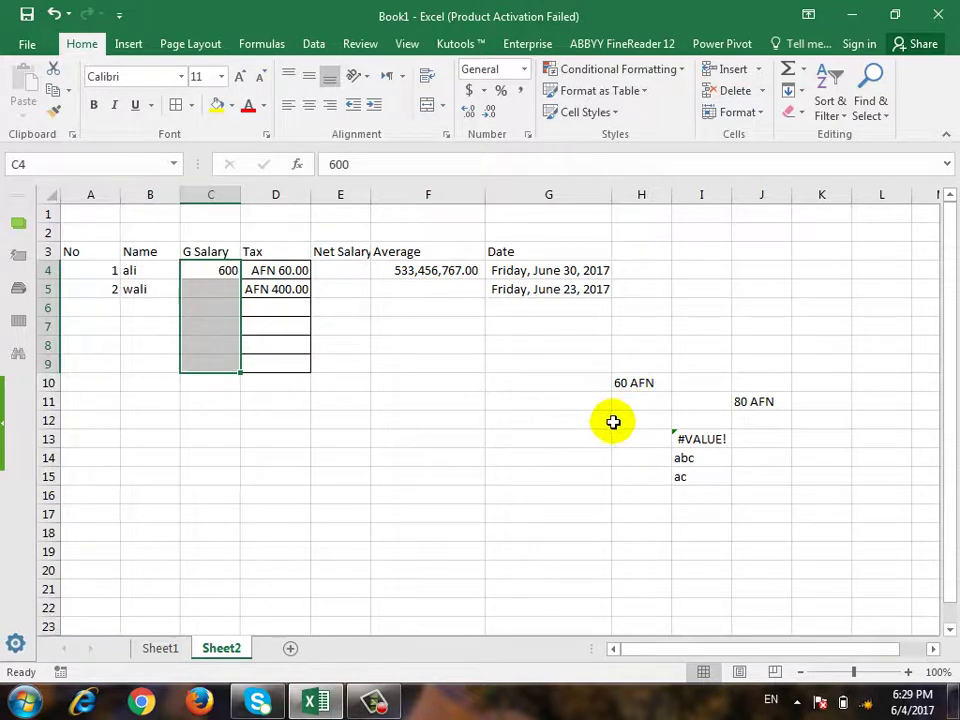
Step: Select the G Salary cells C4:C9 and show the Highlight Cells Rules options
click(128, 496)
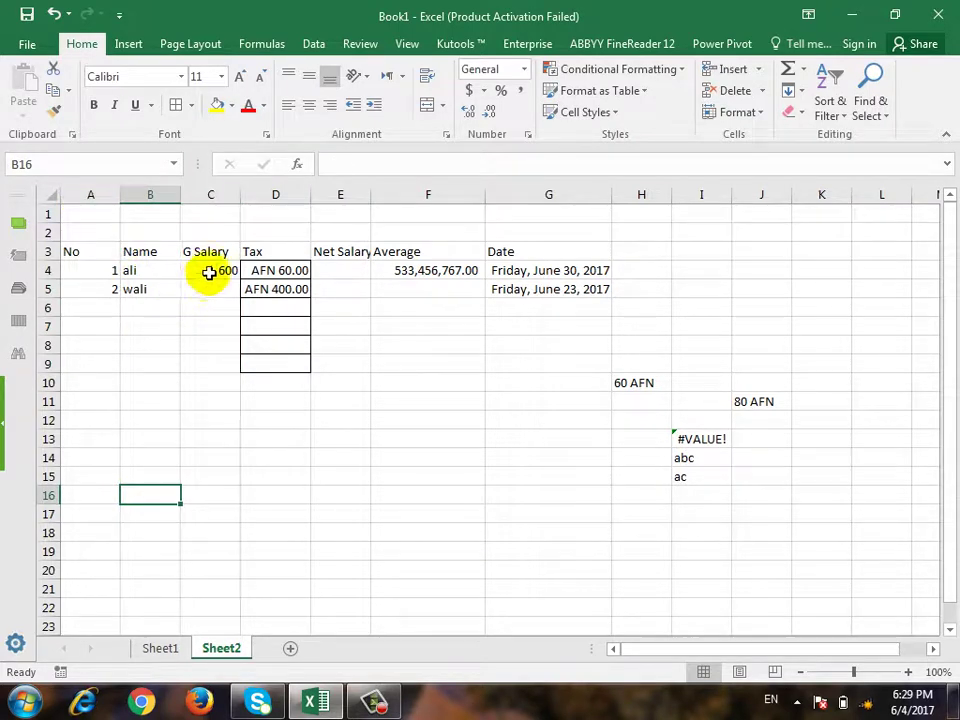
drag(208, 272, 207, 369)
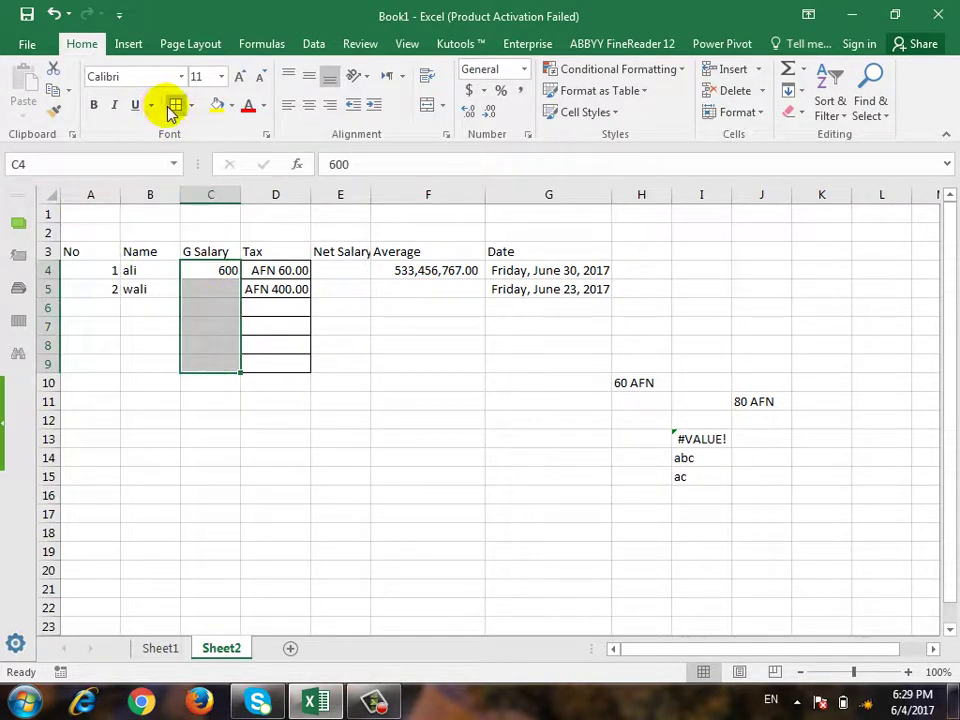
click(688, 72)
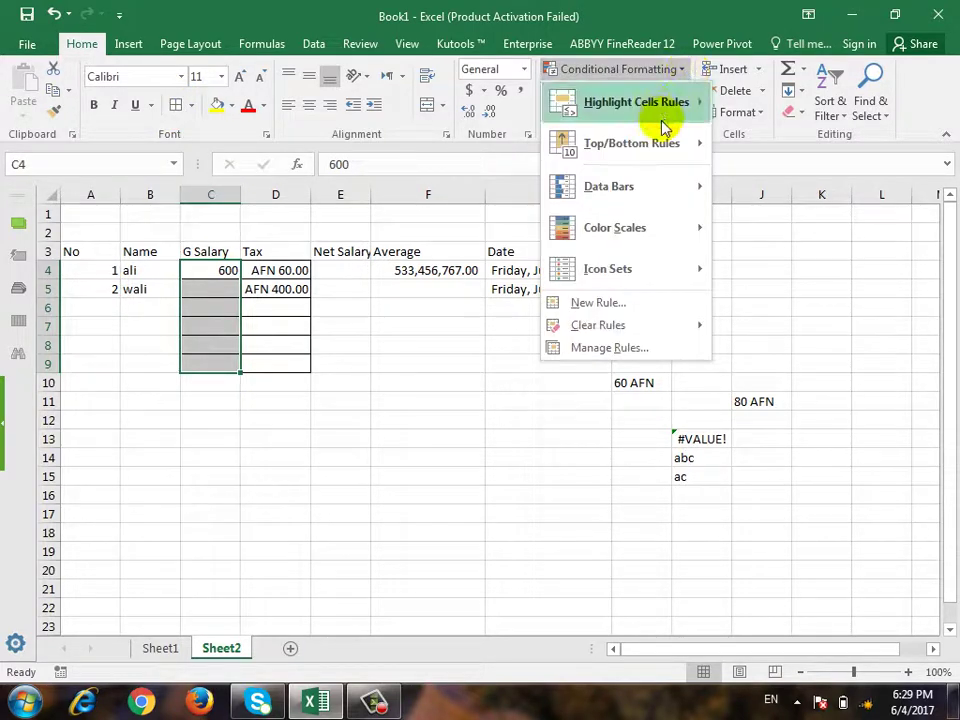
mouse_move(635, 102)
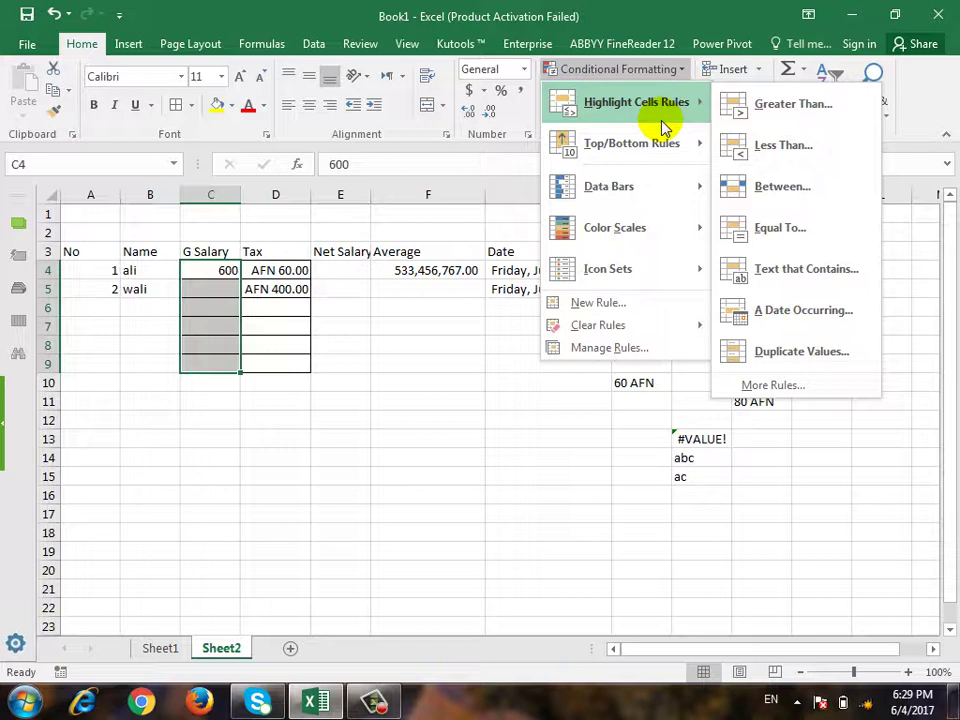
Step: Start a Greater Than highlight rule with a threshold of 1000
click(818, 114)
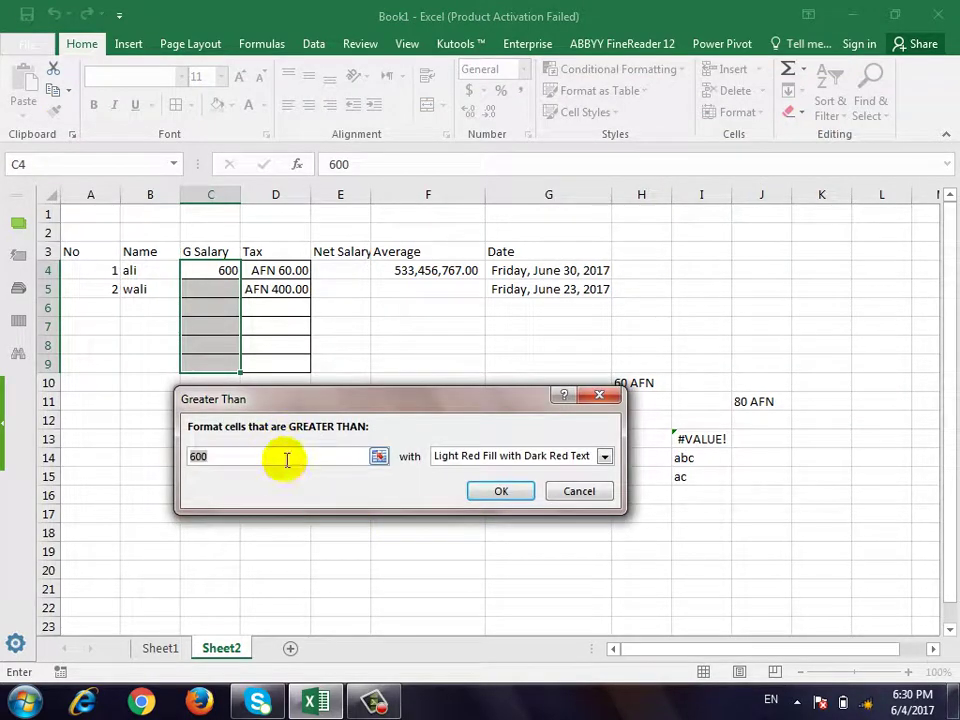
key(BackSpace)
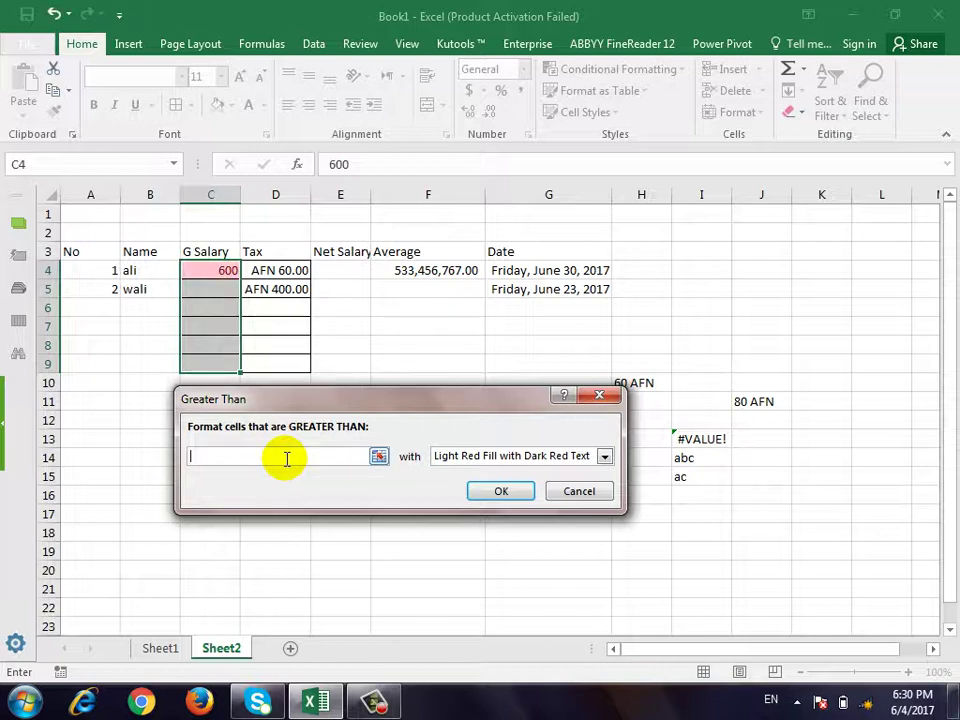
text(1000)
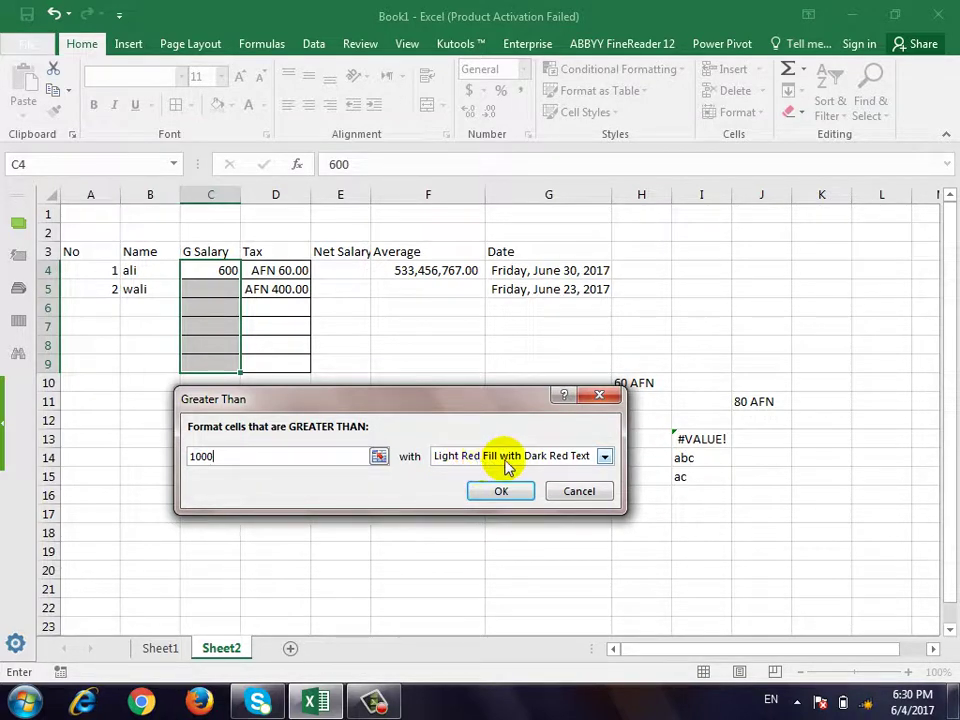
Step: Keep Light Red Fill with Dark Red Text as the format and apply the rule
click(528, 460)
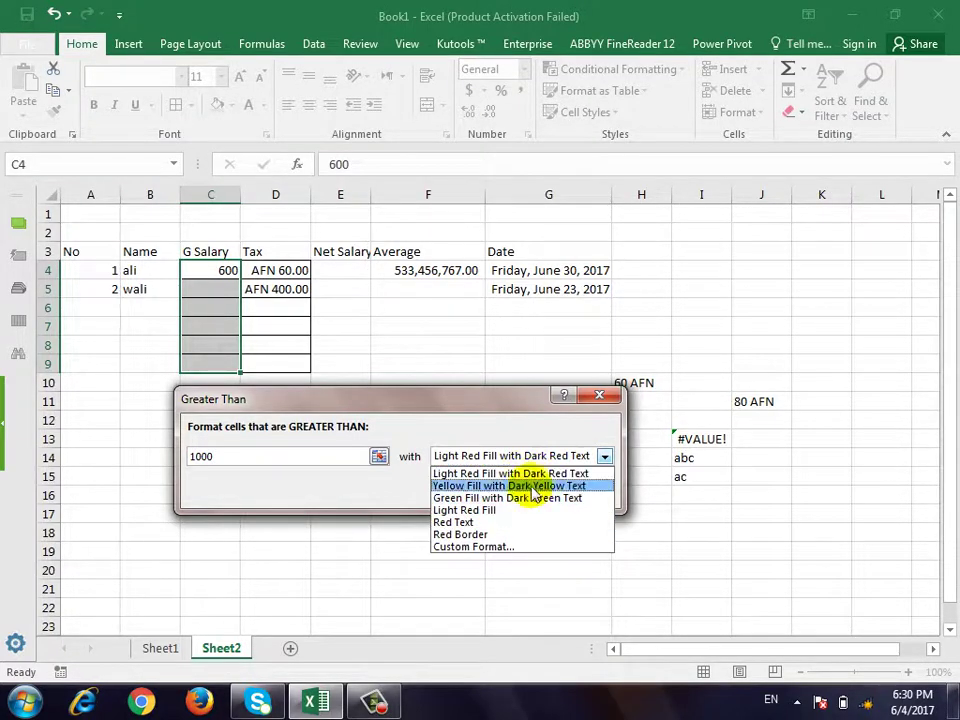
click(527, 547)
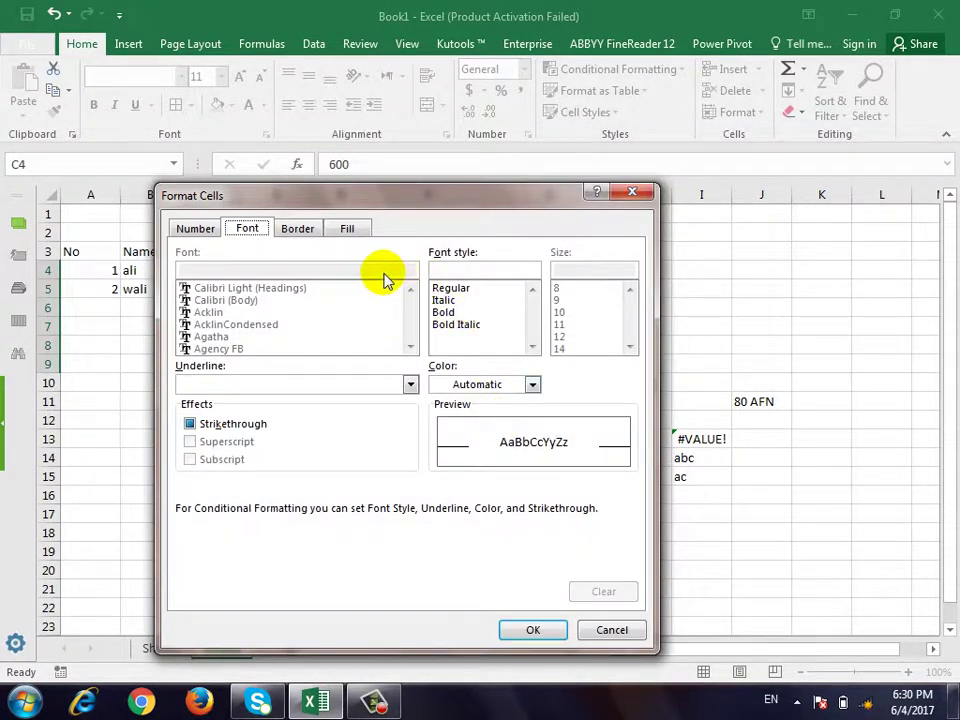
click(305, 231)
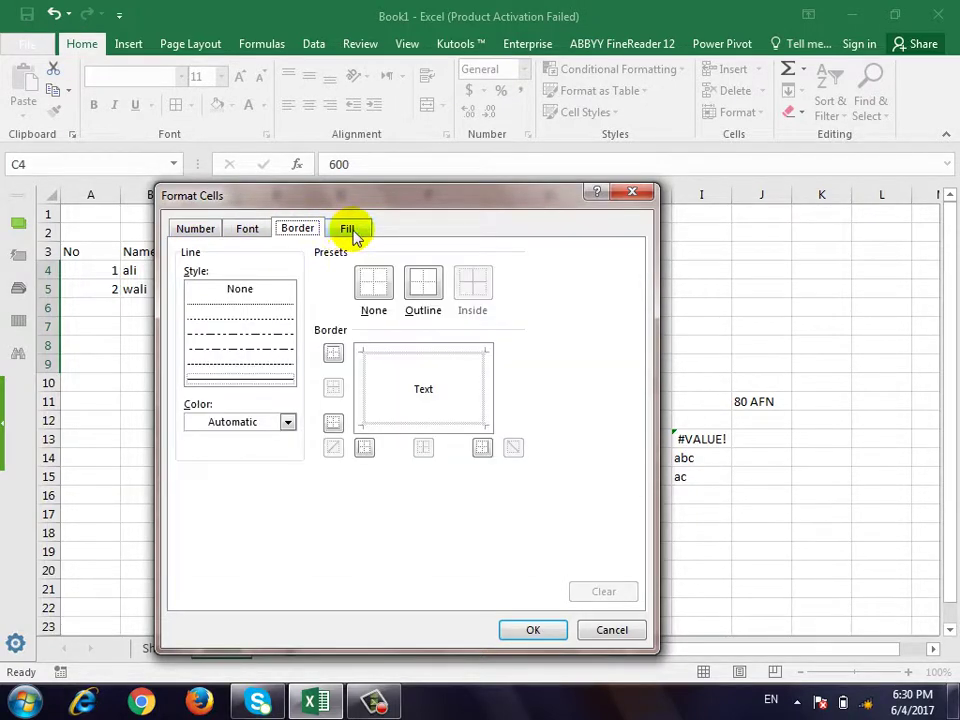
click(350, 230)
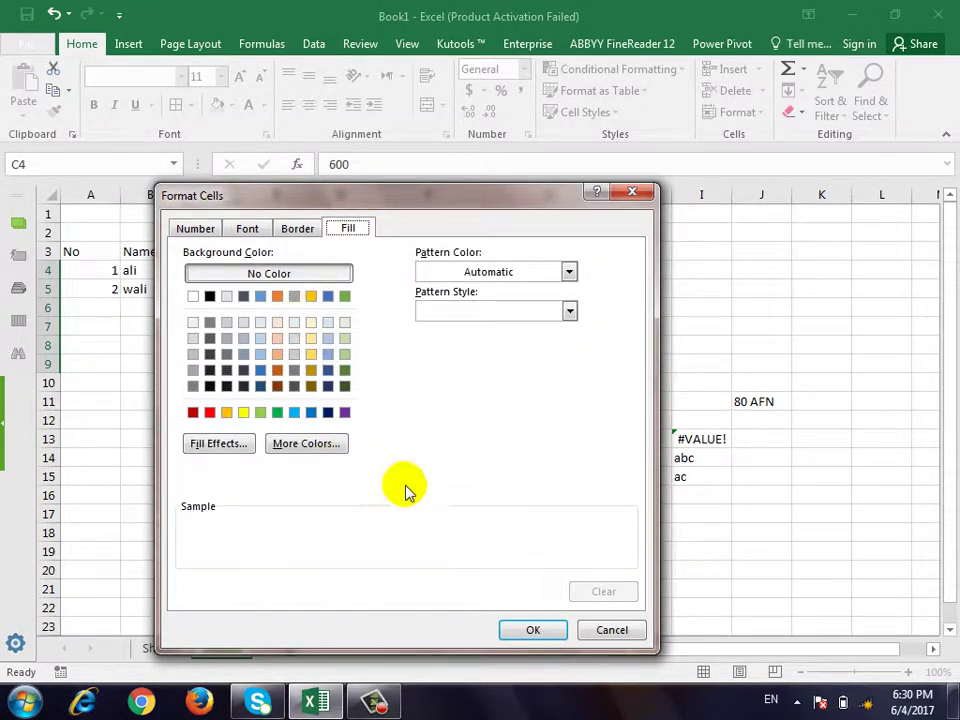
click(614, 629)
click(519, 470)
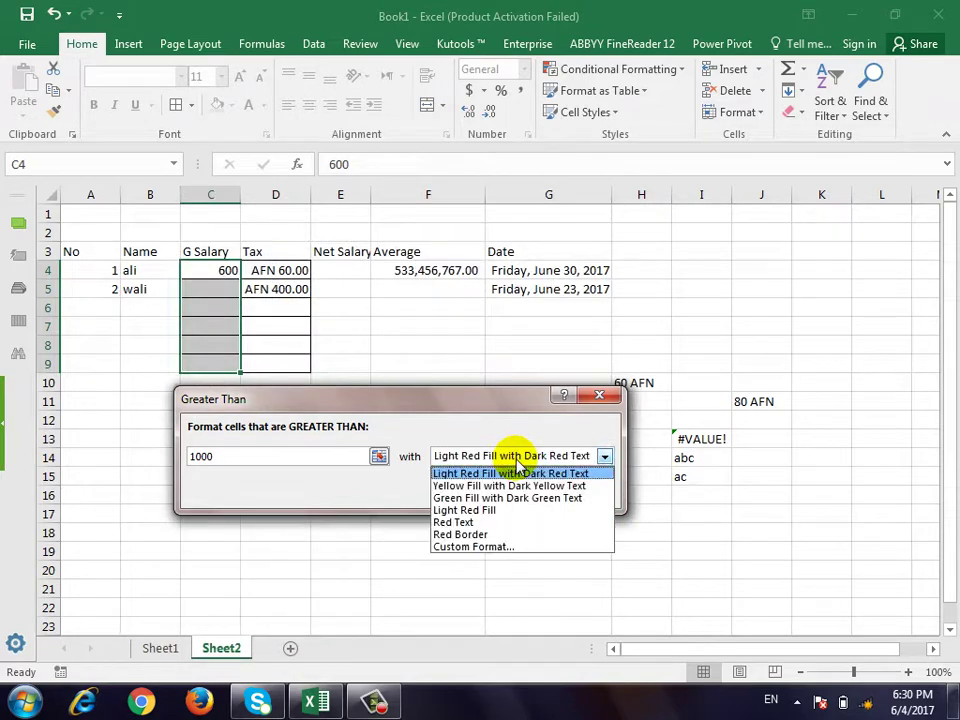
click(516, 471)
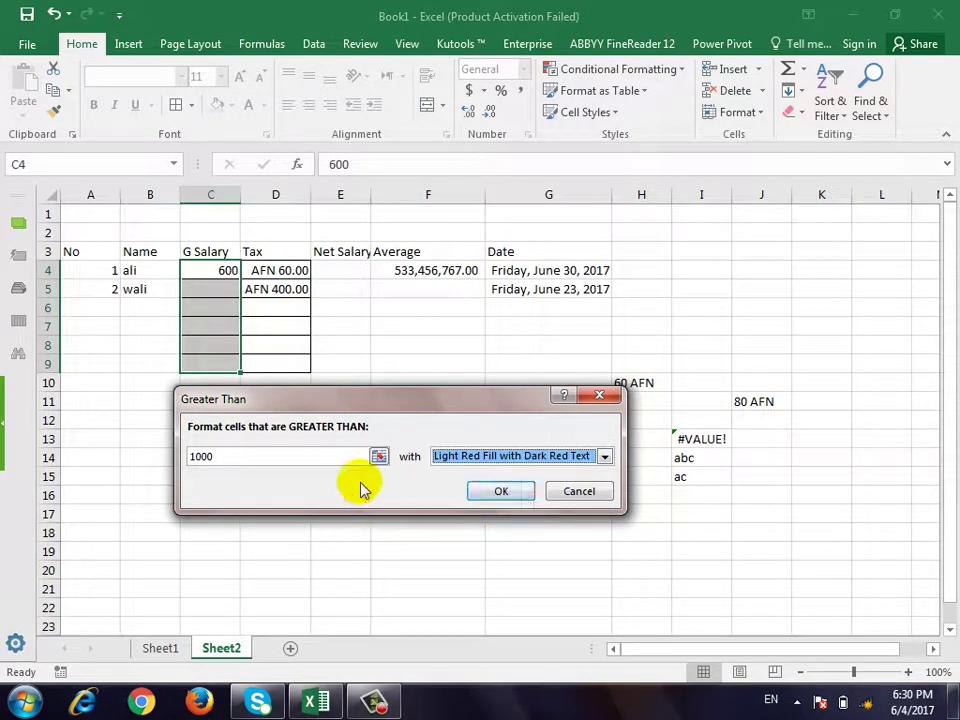
click(289, 456)
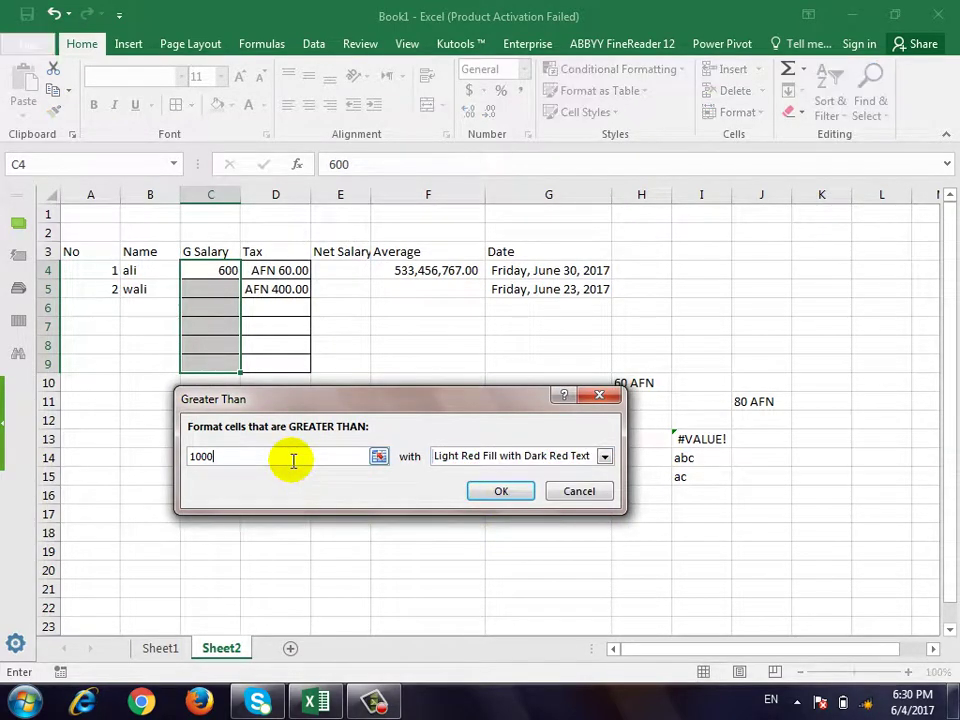
click(501, 491)
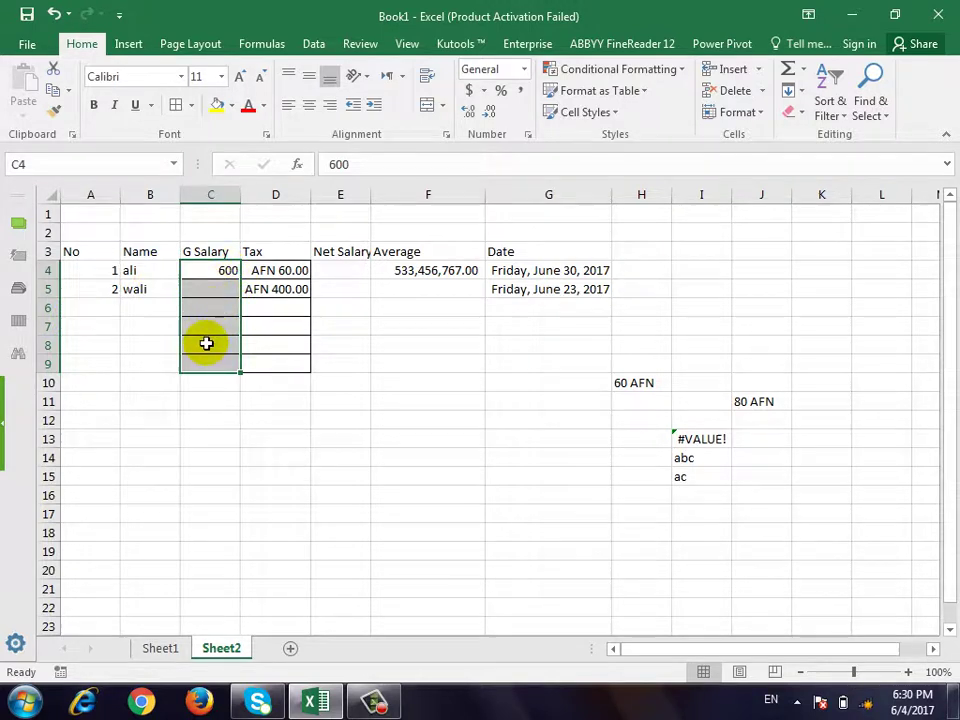
Step: Test the rule by entering 1100 in C7, 55 in C8 and 1200 in C4
click(208, 326)
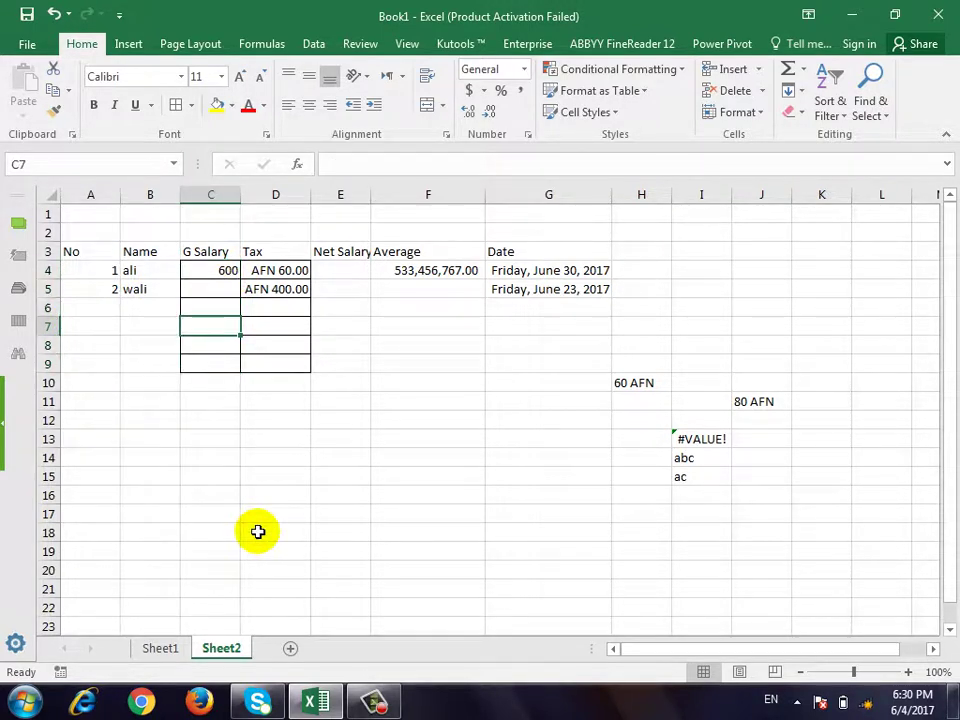
text(1100)
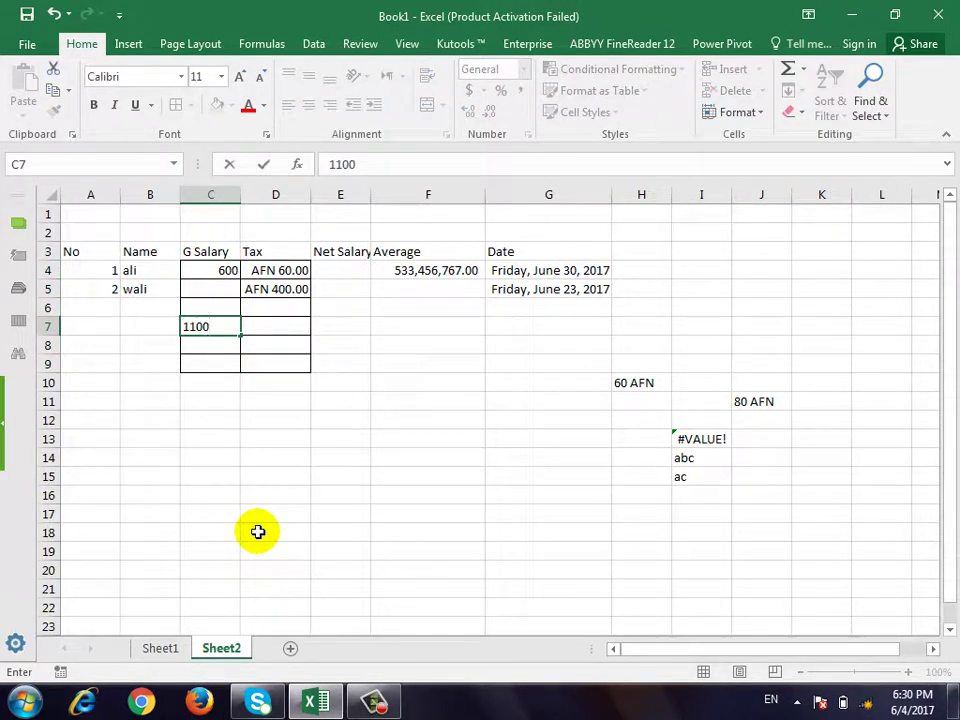
key(Return)
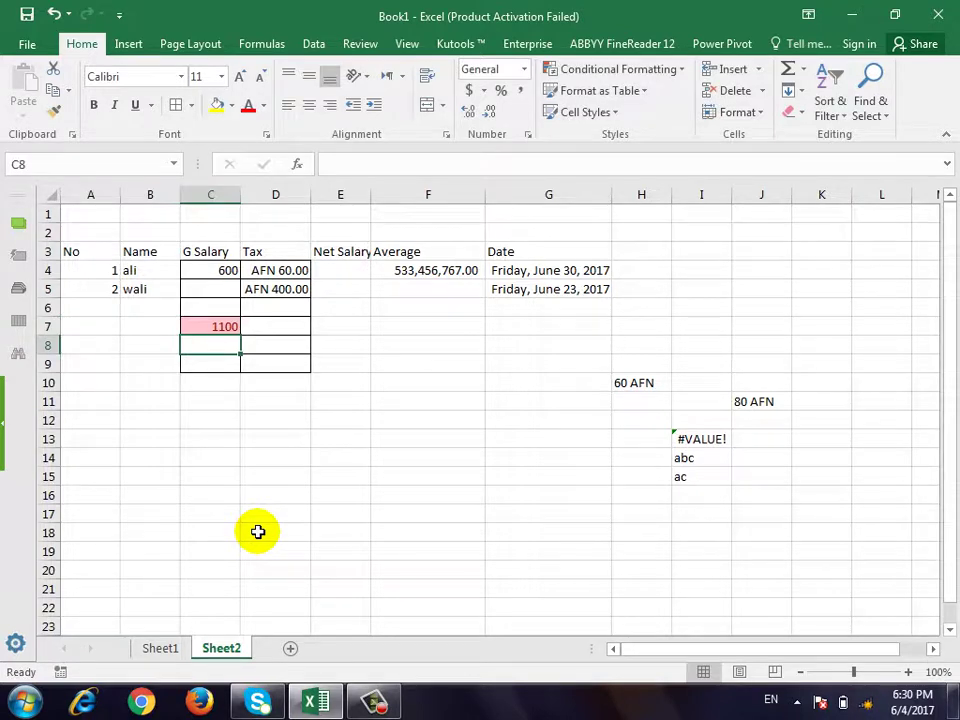
text(55)
key(Up)
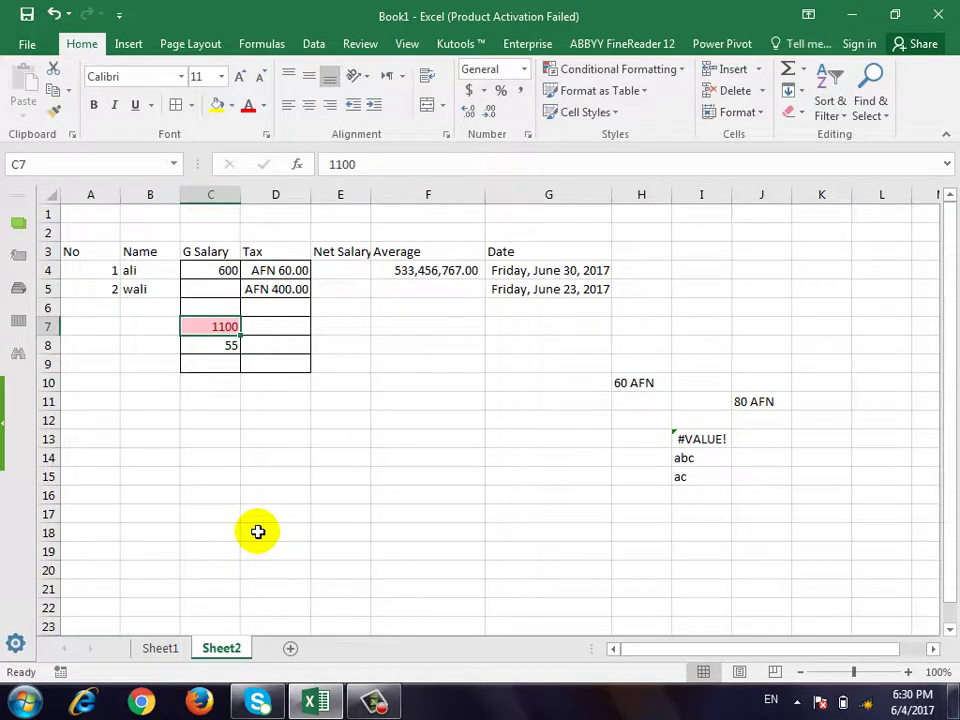
key(Up)
key(Up)
key(Up)
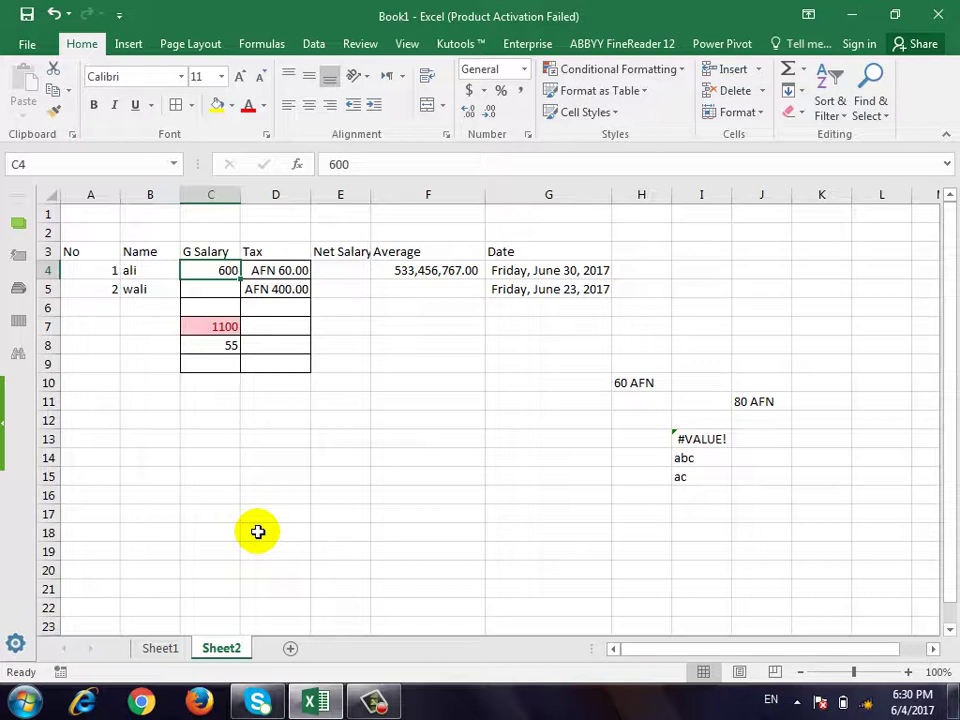
text(1200)
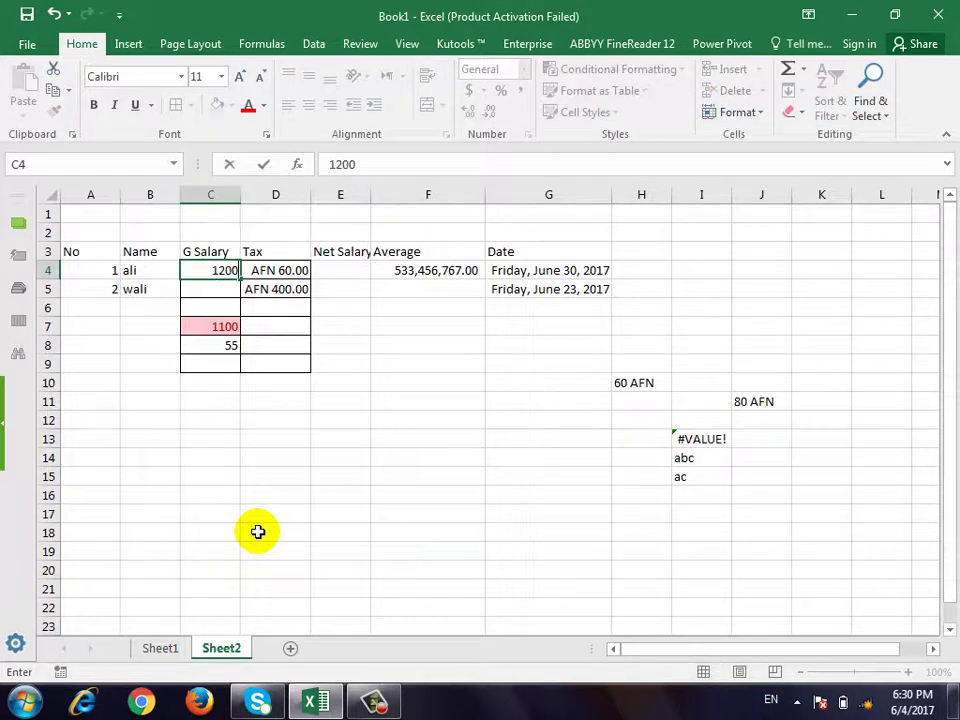
key(Return)
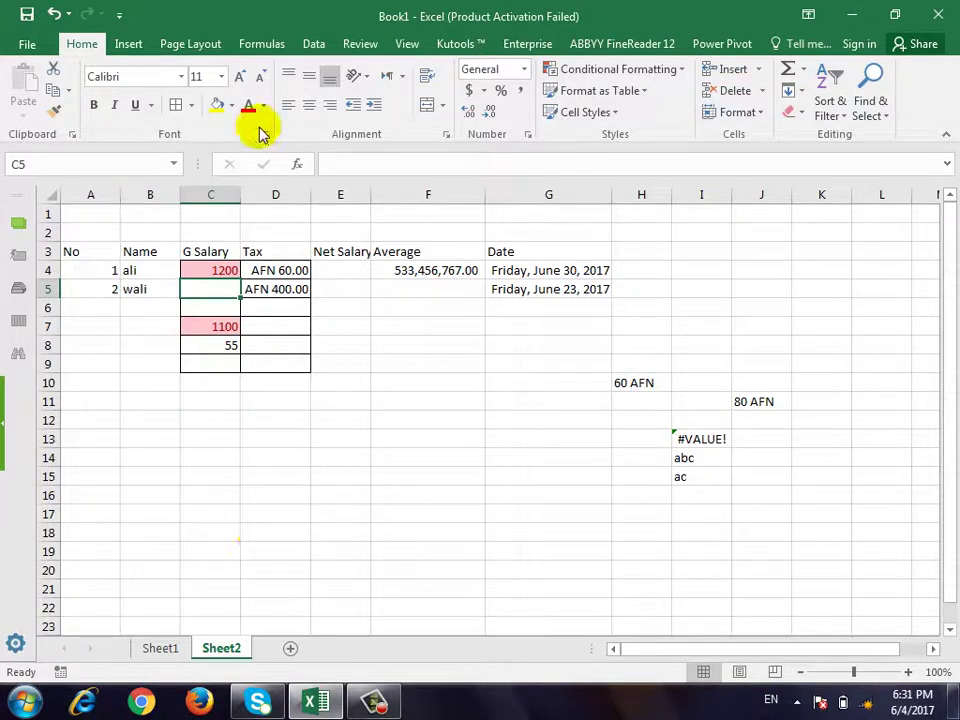
Step: Open the Less Than rule for C4:C9, cancel it, and reopen Highlight Cells Rules
drag(190, 266, 205, 362)
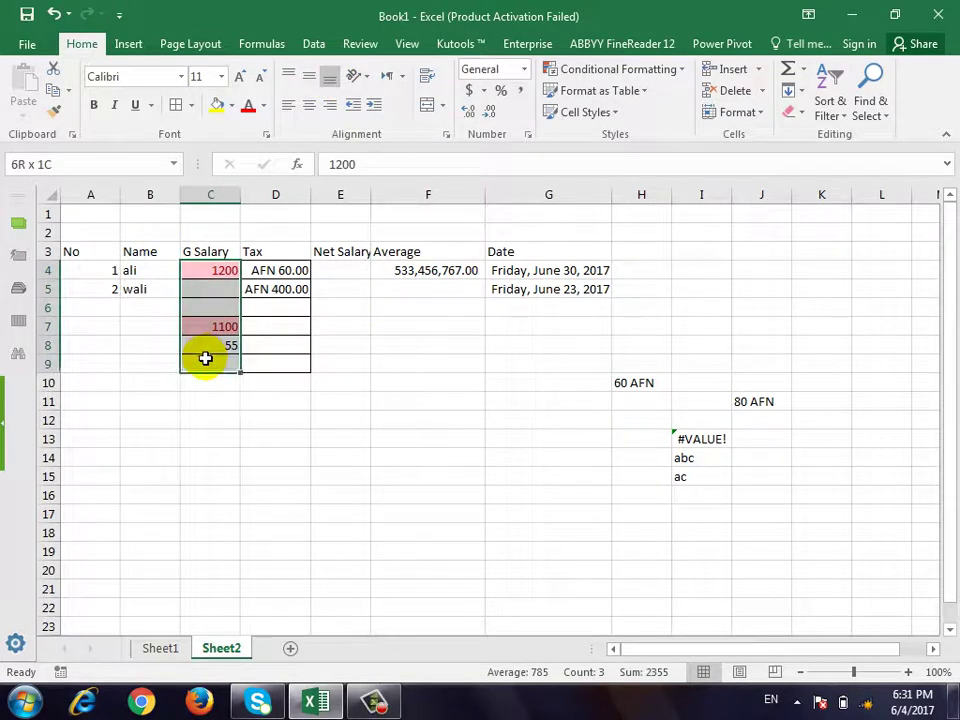
click(686, 75)
mouse_move(636, 102)
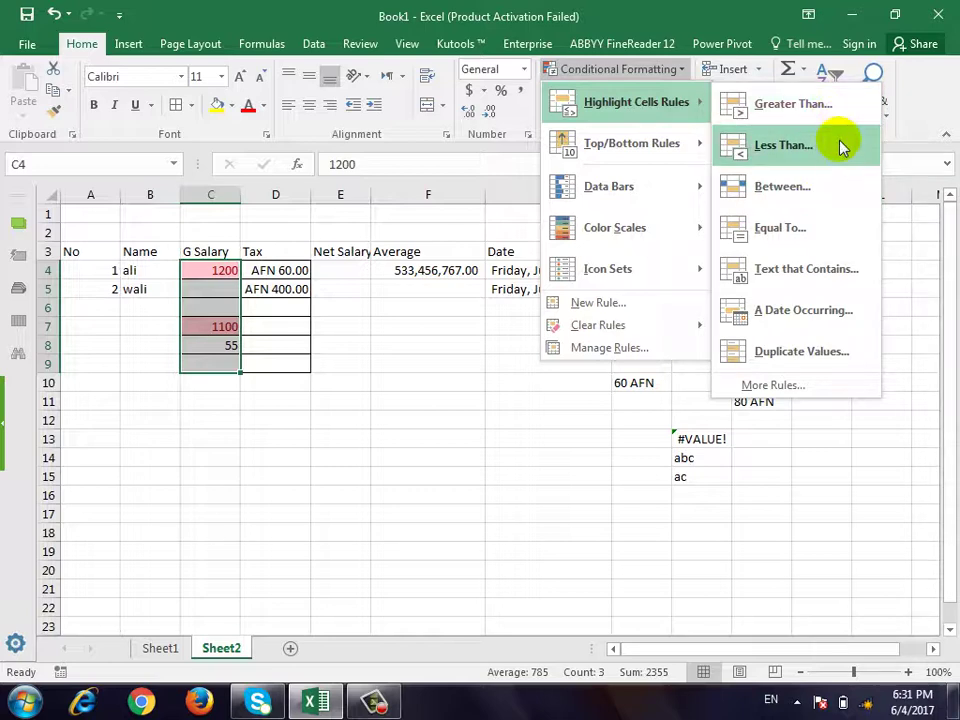
click(855, 155)
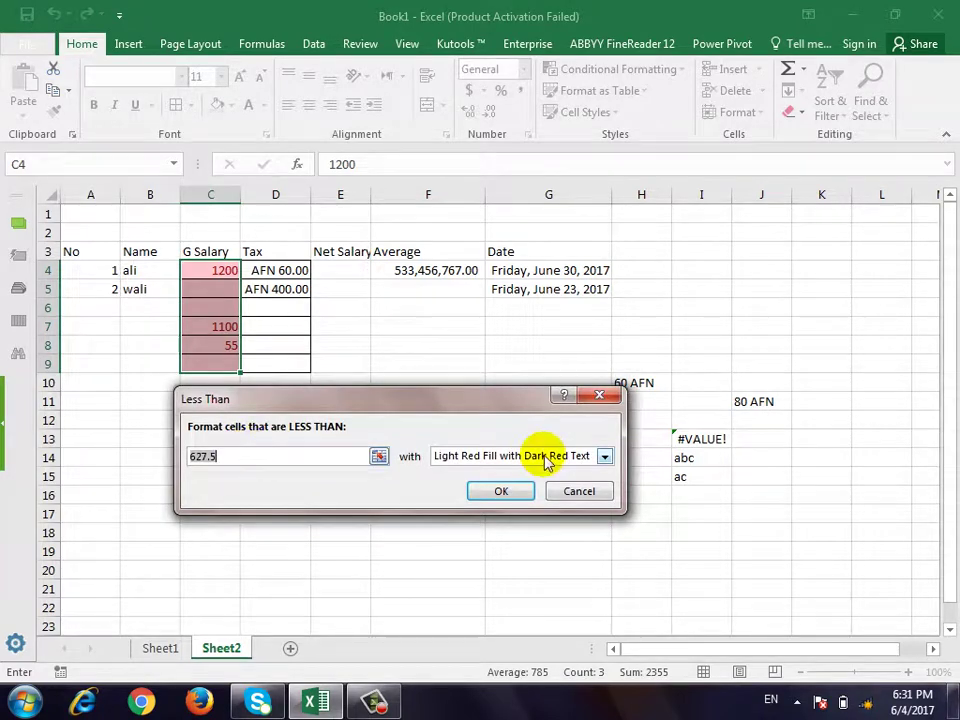
click(578, 490)
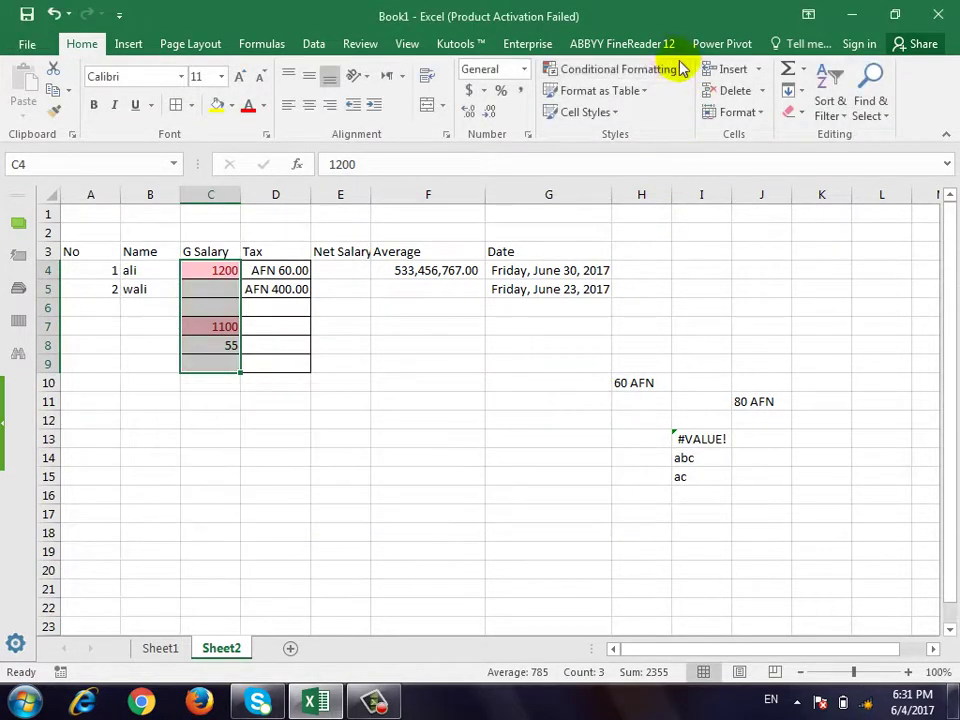
click(671, 68)
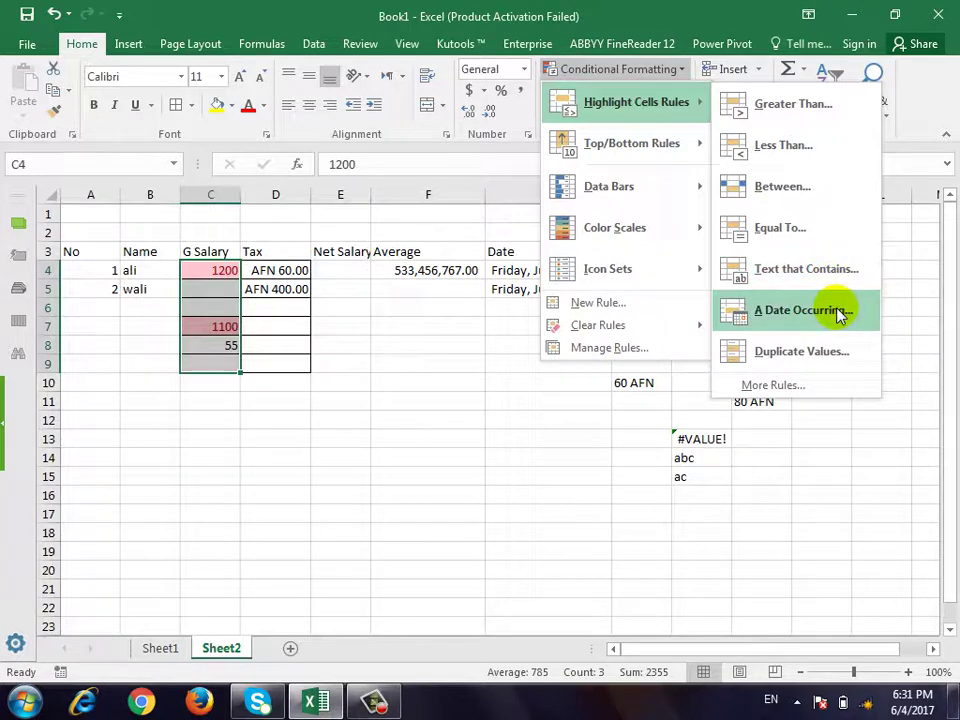
click(838, 312)
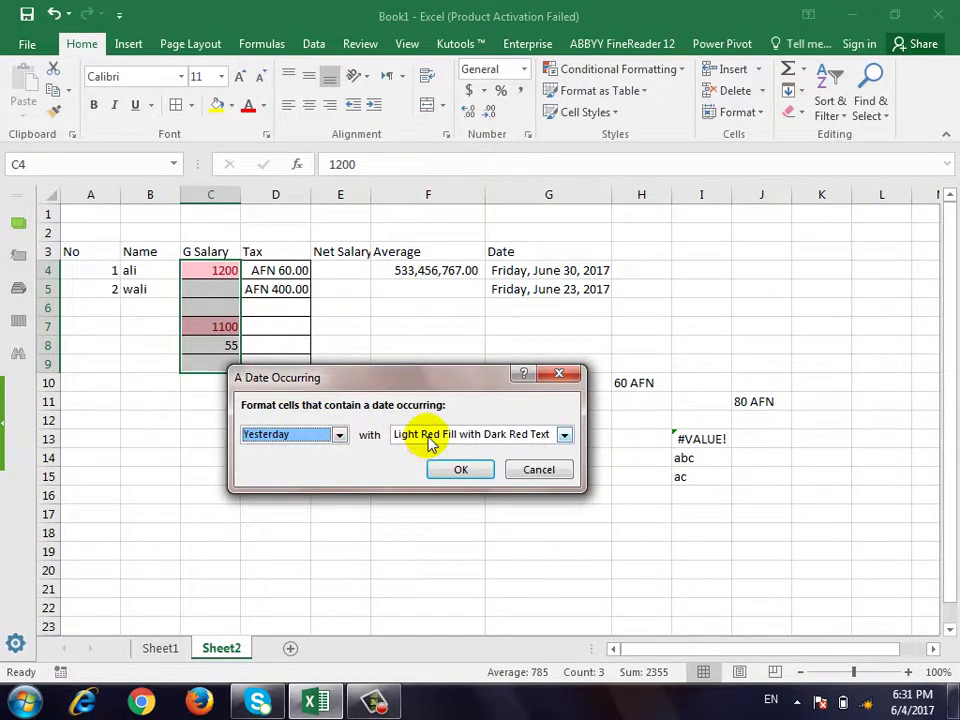
click(430, 436)
click(338, 433)
click(338, 433)
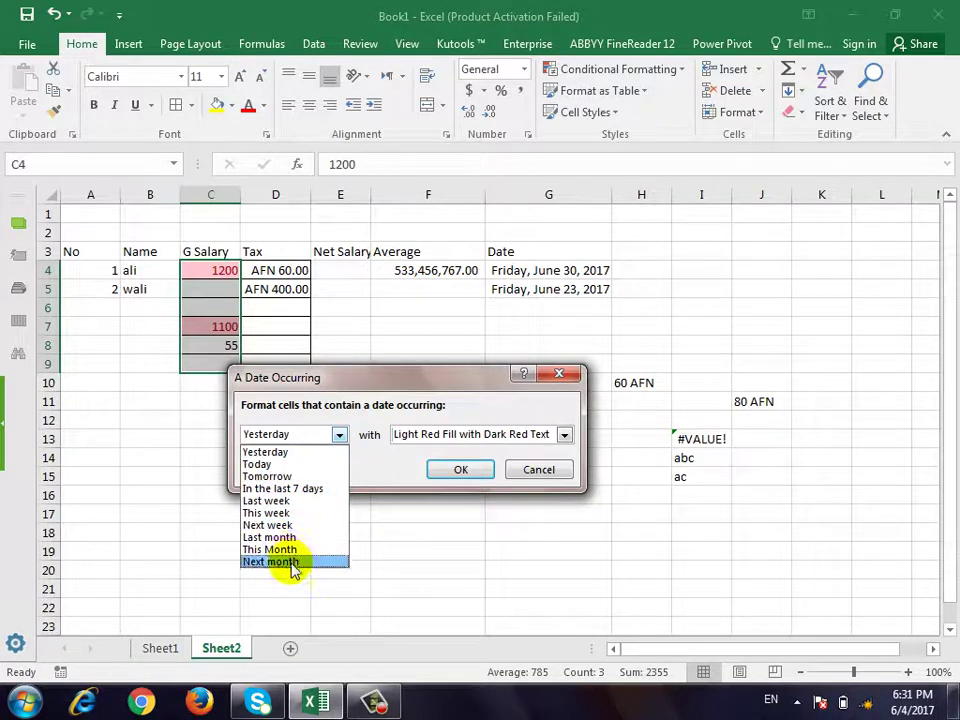
click(550, 470)
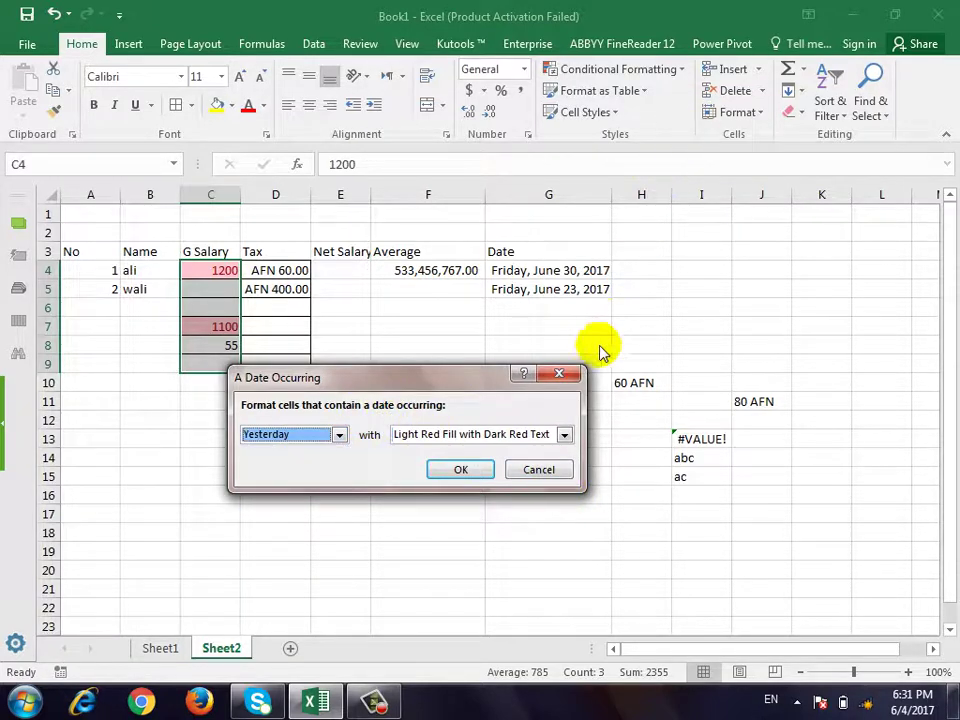
click(545, 475)
click(675, 69)
mouse_move(636, 102)
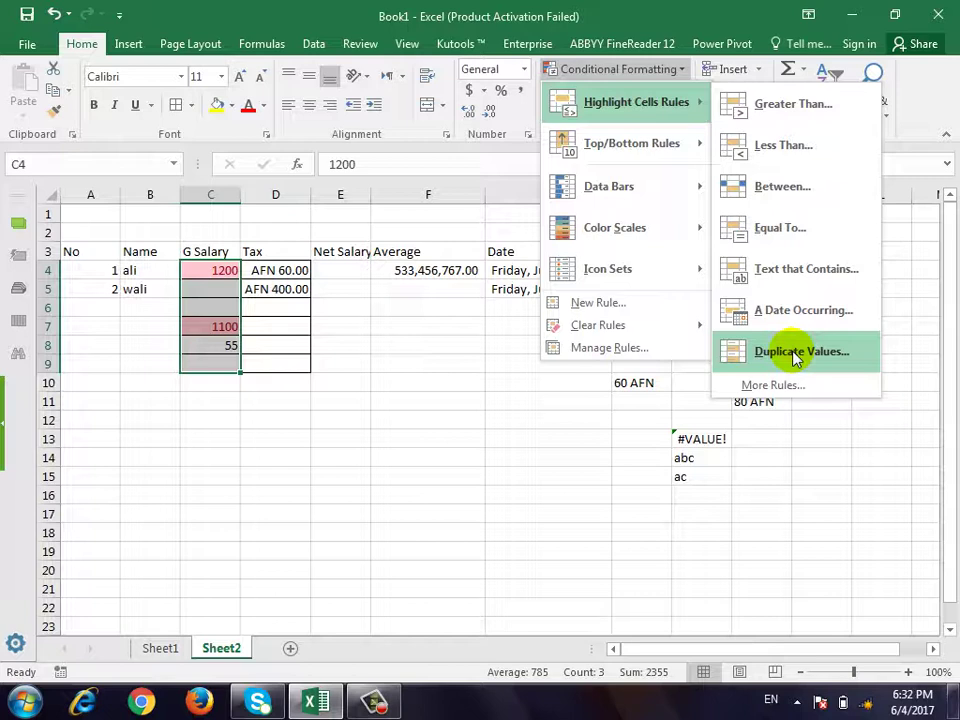
key(Escape)
key(Escape)
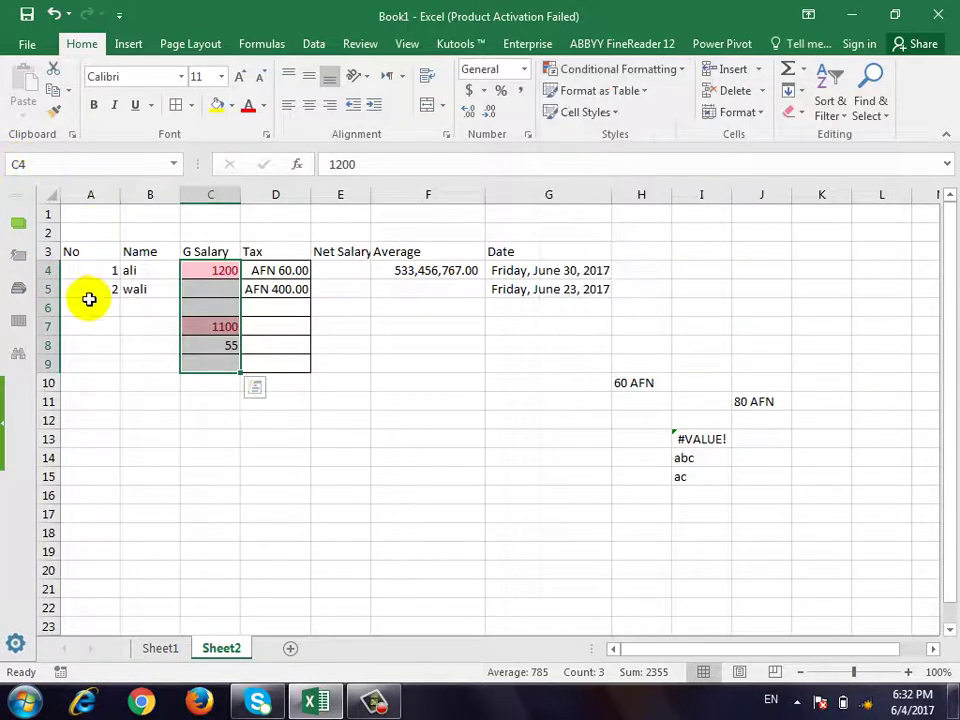
Step: Apply a Duplicate Values rule with Yellow Fill and Dark Yellow Text to B4:B9
drag(135, 270, 144, 370)
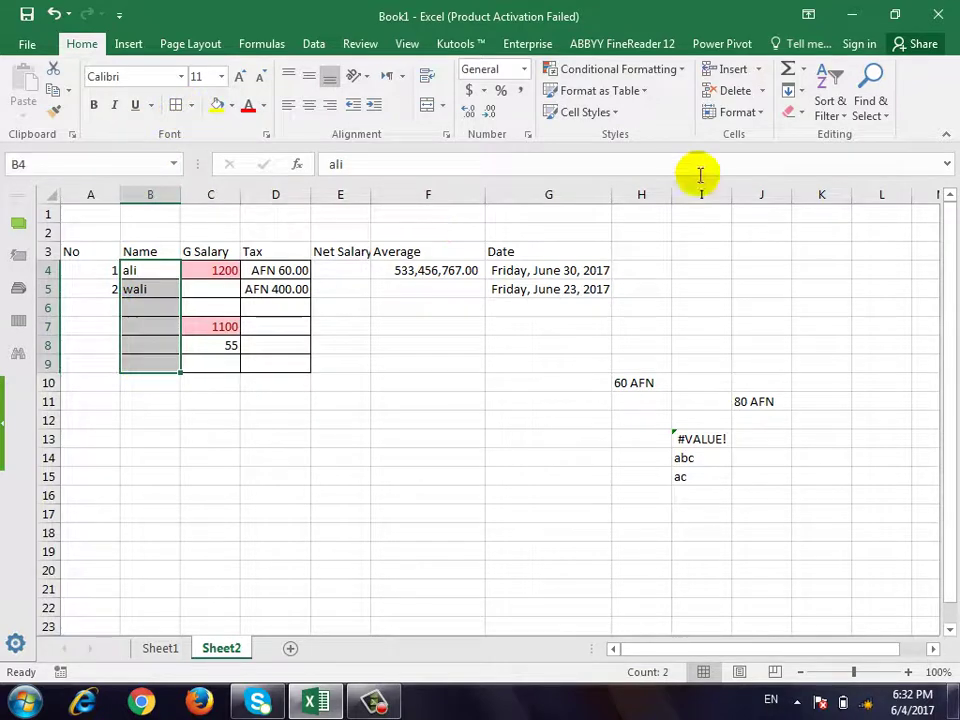
click(680, 70)
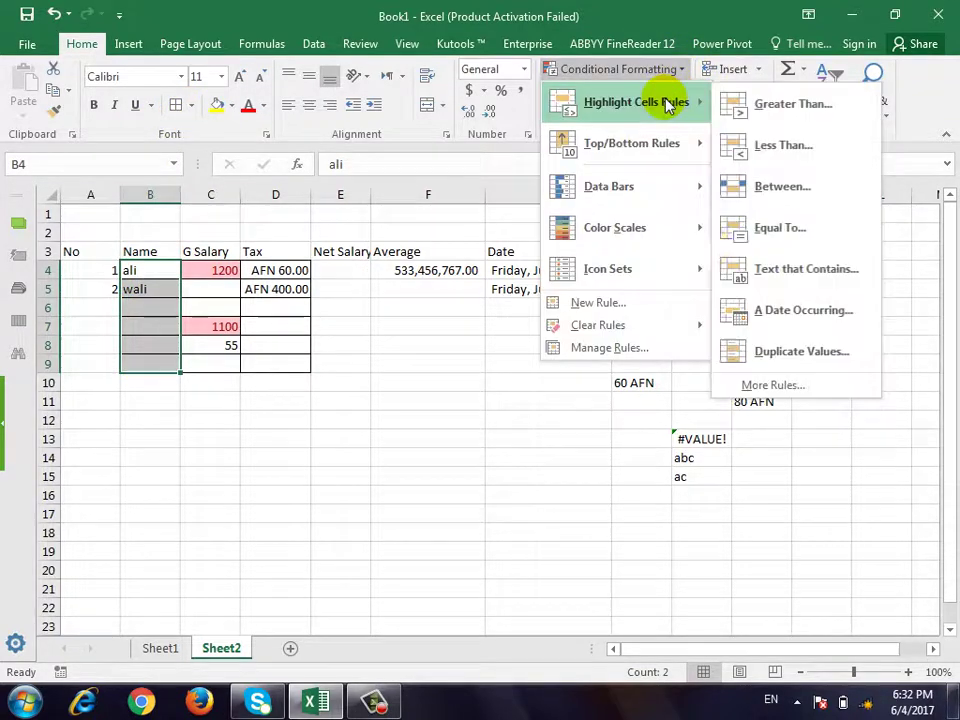
click(762, 349)
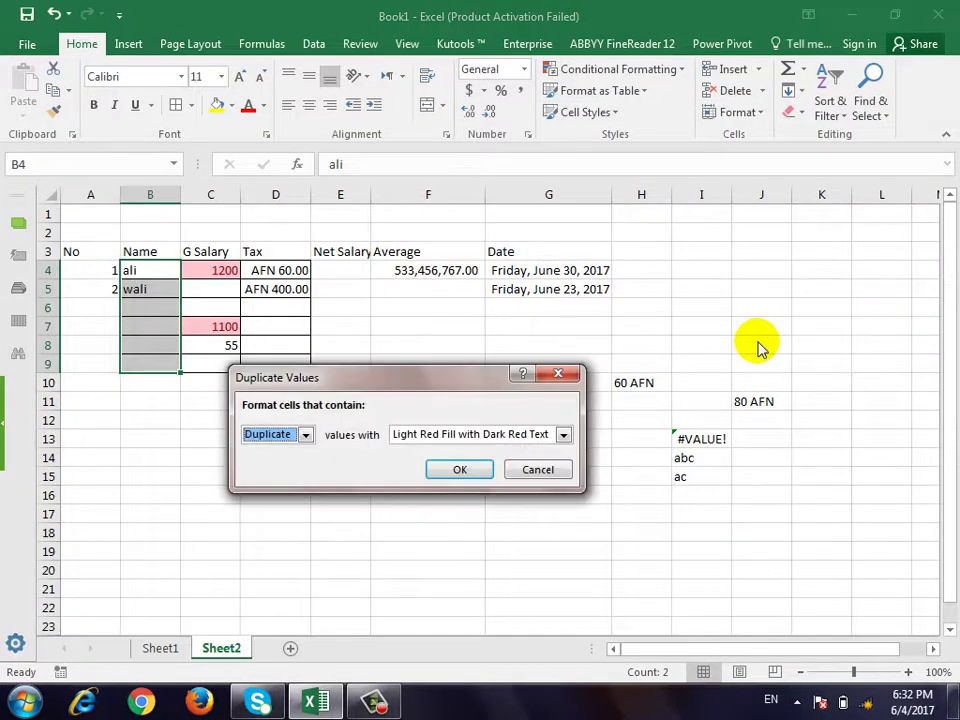
click(450, 437)
click(450, 440)
click(446, 463)
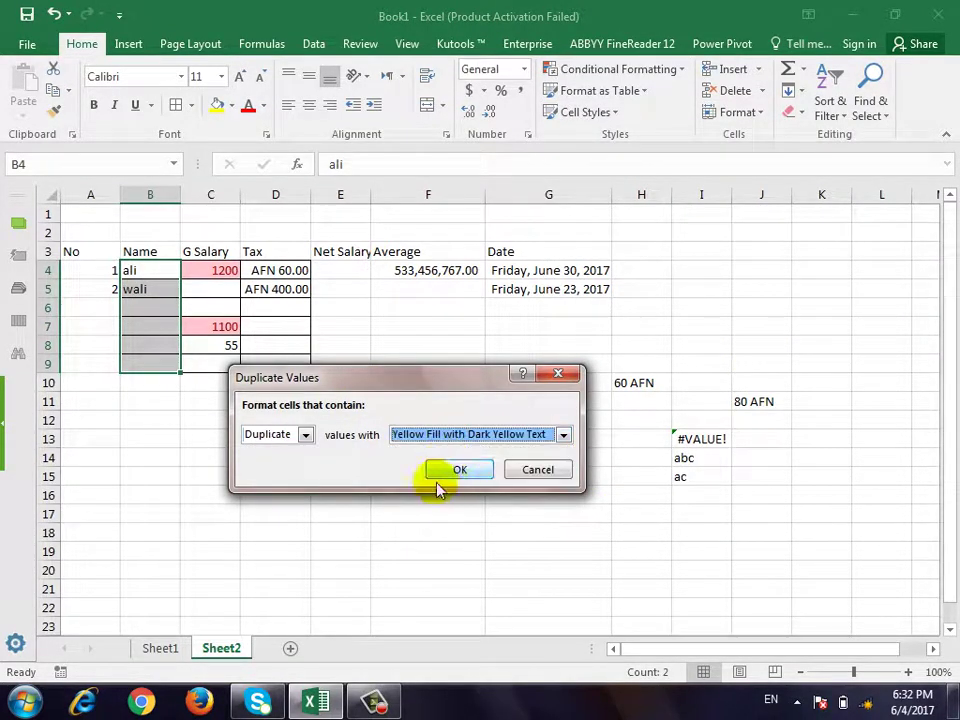
click(459, 470)
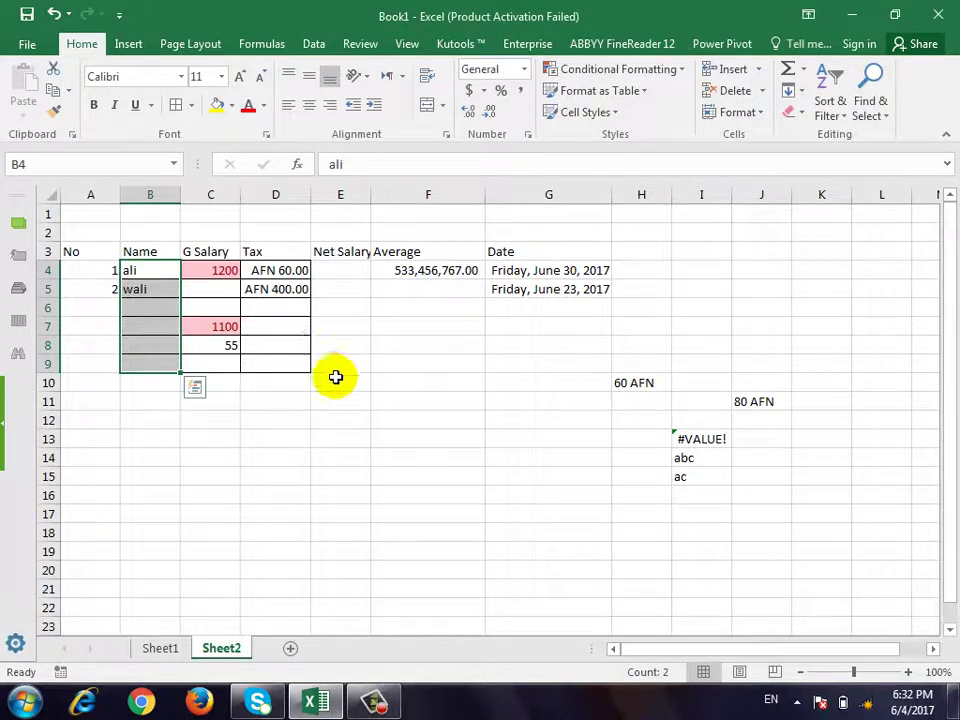
click(152, 308)
Step: Enter an employee name in B6 and another in B7, then clear the name in B5
text(ali)
key(Return)
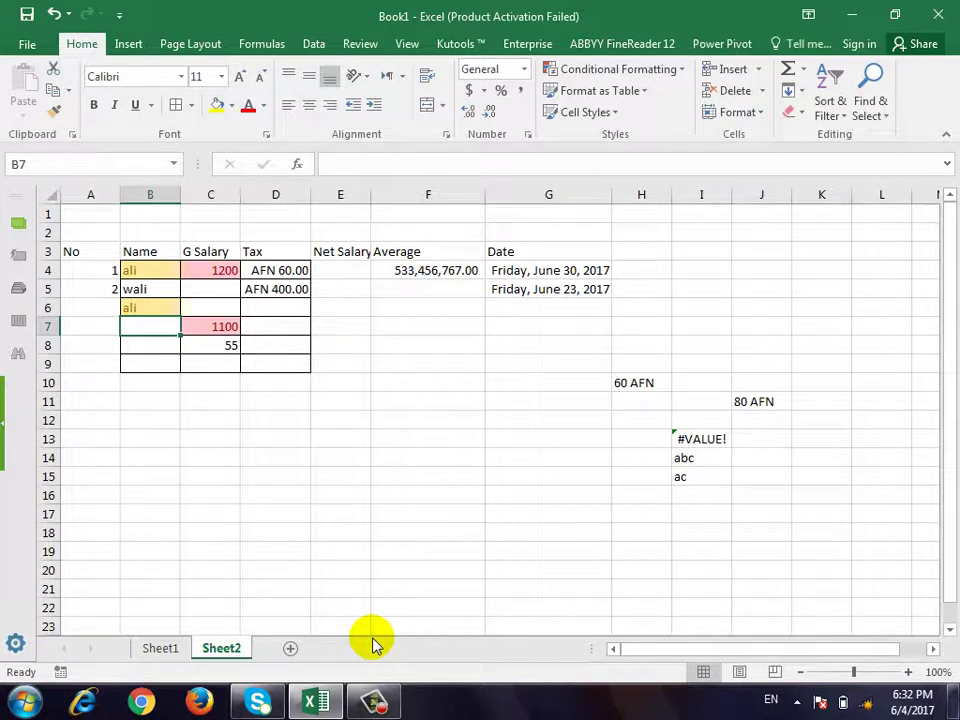
text(wali)
key(Return)
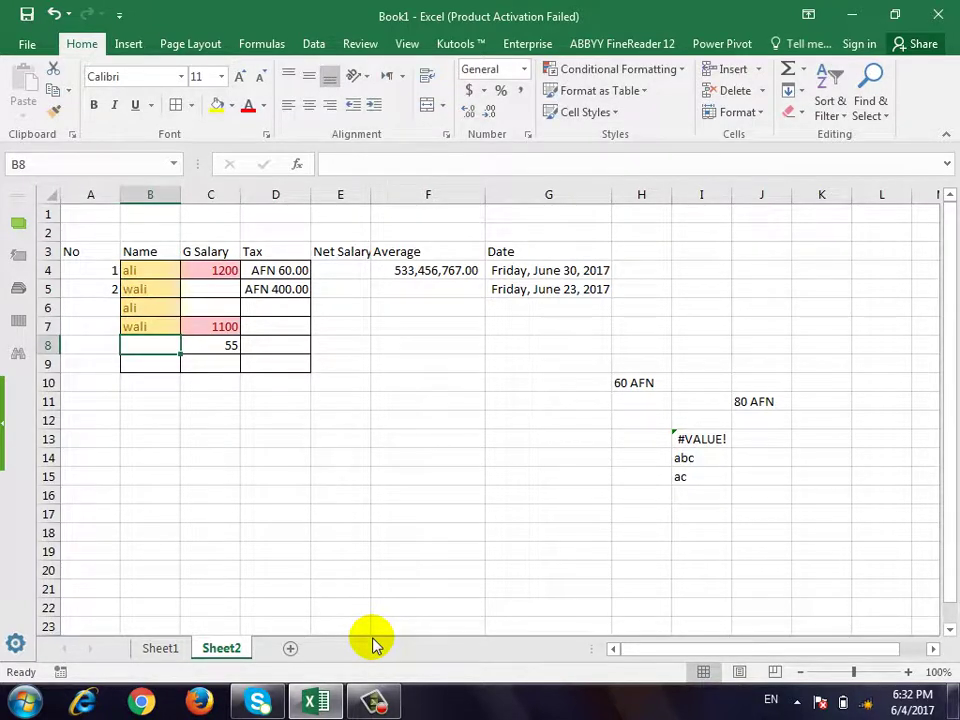
key(Up)
key(Up)
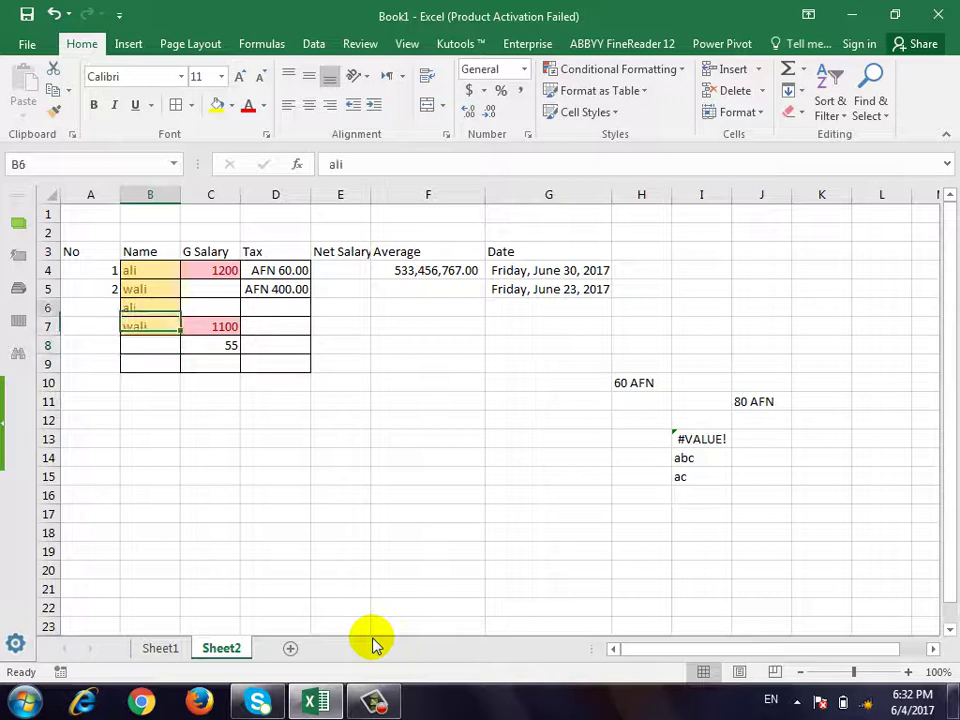
key(Up)
key(Down)
key(Down)
key(Down)
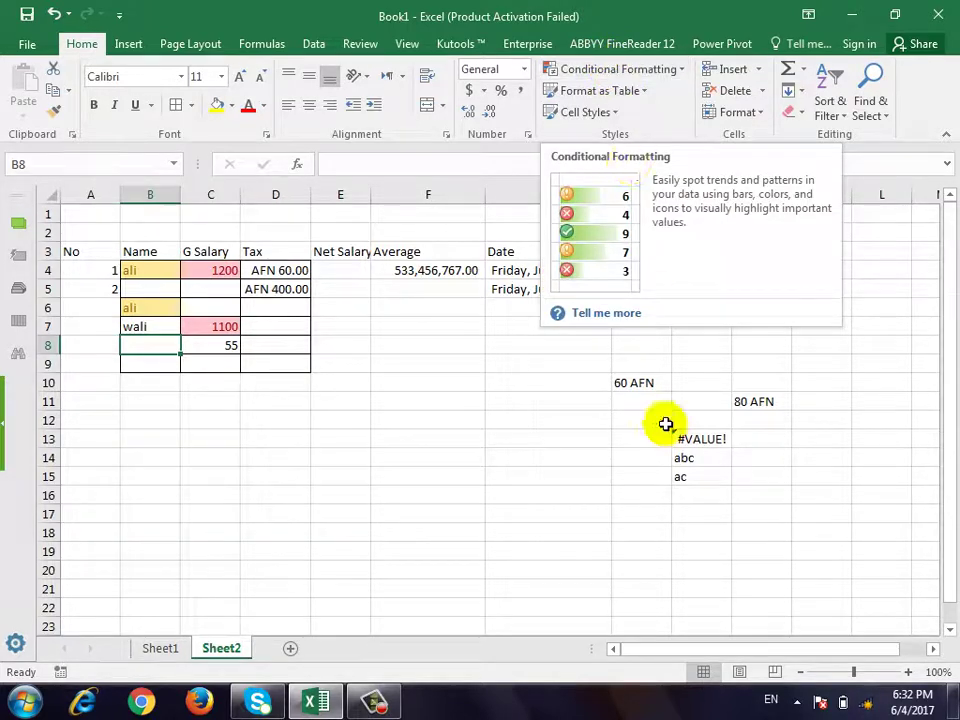
click(378, 703)
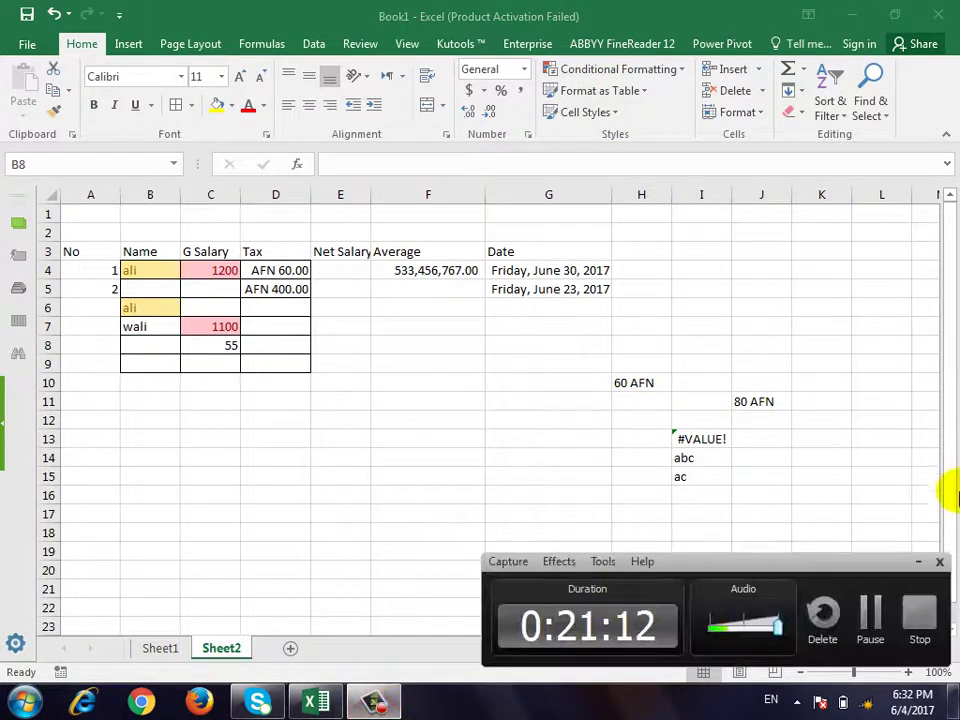